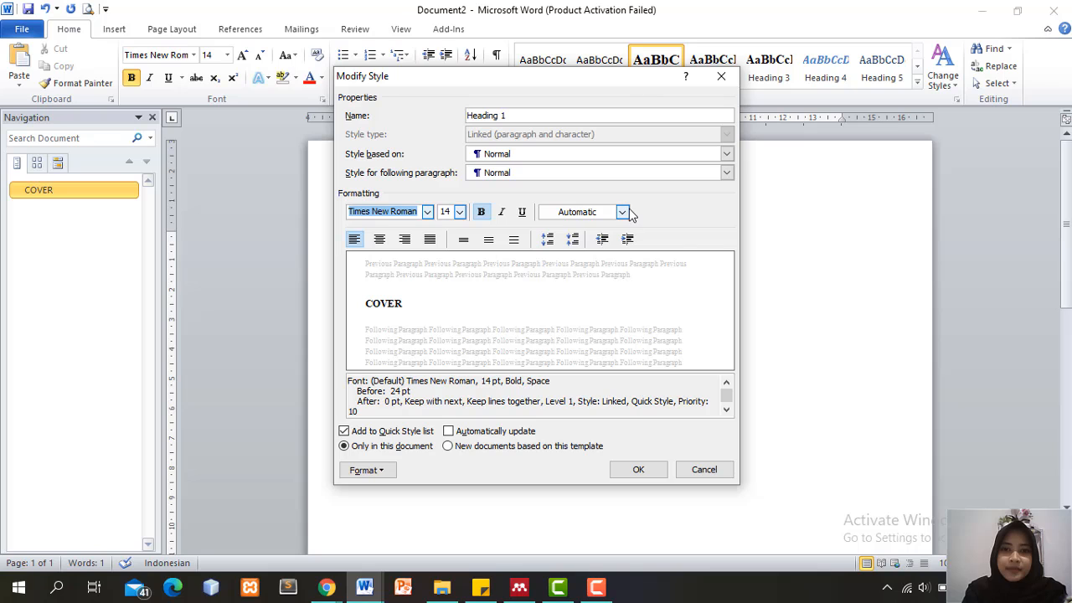
# Give Heading 1 Automatic font colour and confirm the Times New Roman 14 pt bold style
pyautogui.click(622, 212)
pyautogui.click(618, 230)
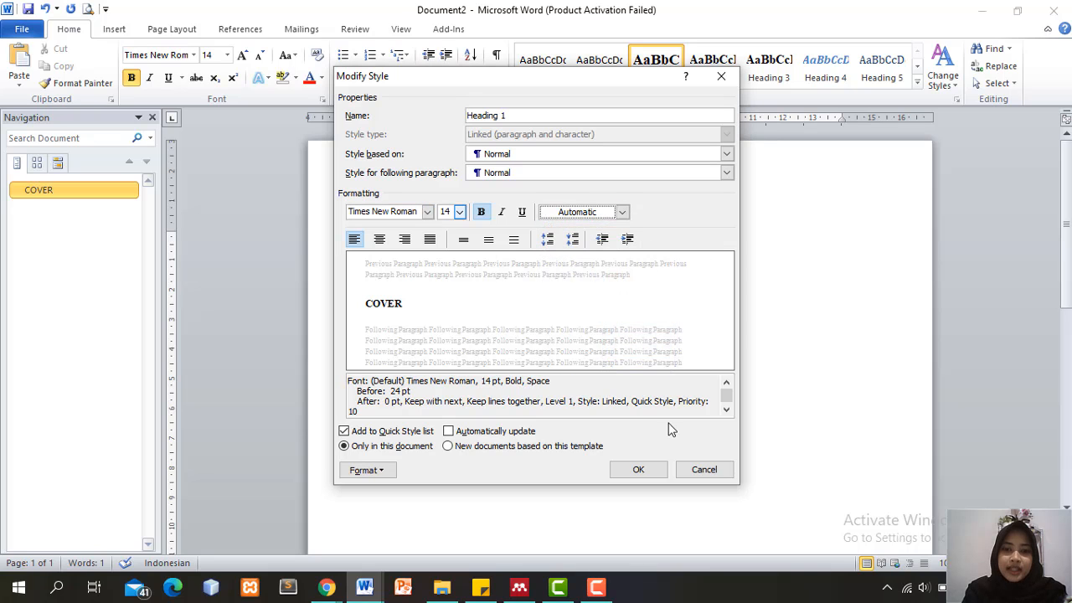
pyautogui.click(649, 472)
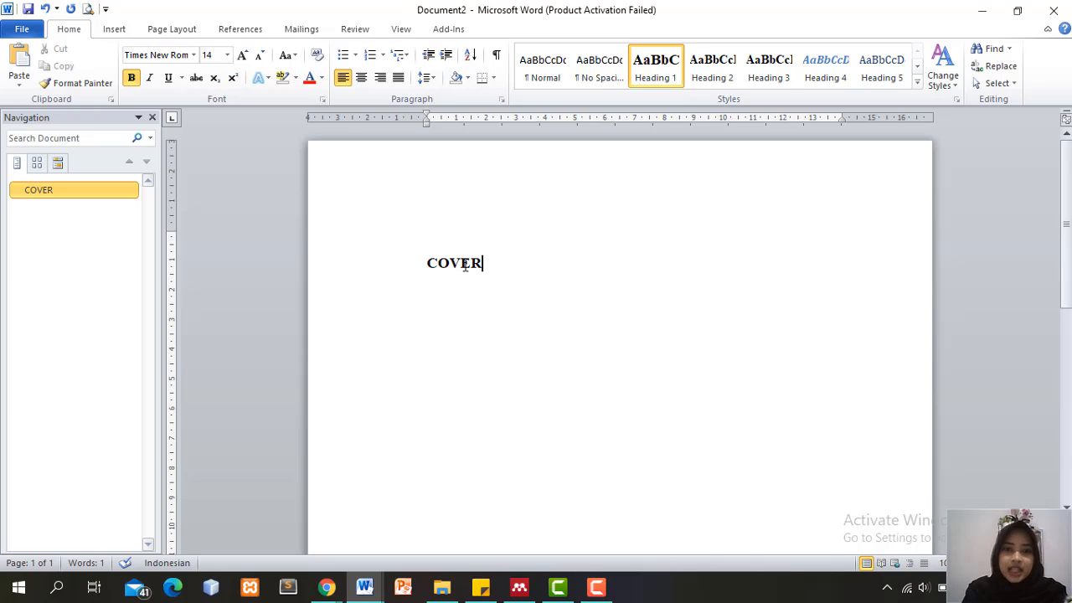
# Add page-broken headings KATA PENGANTAR, DAFTAR ISI and DAFTAR TABEL after COVER
pyautogui.click(112, 31)
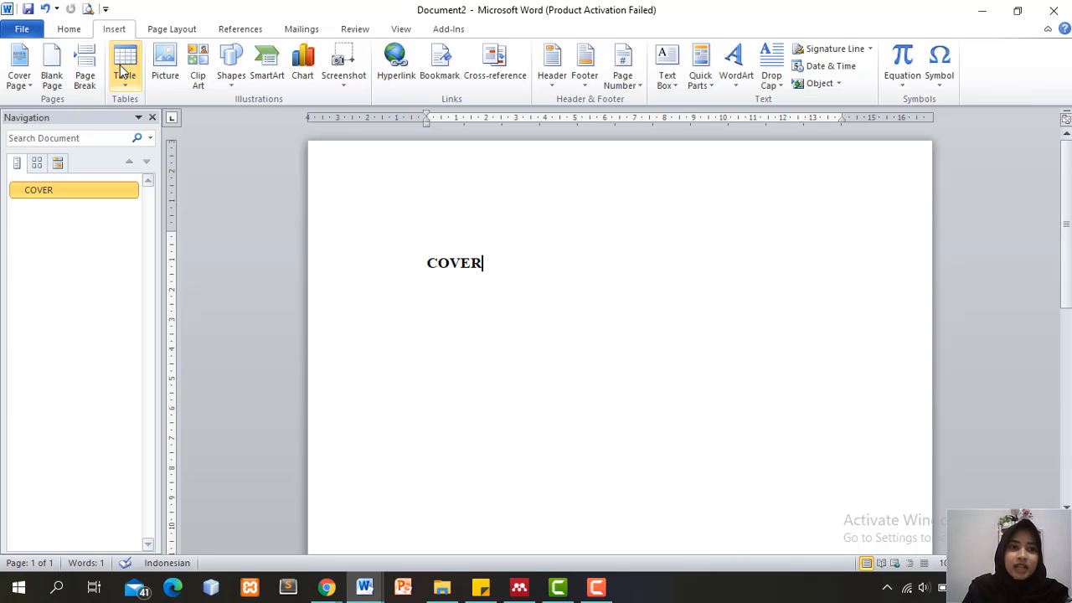
pyautogui.click(85, 77)
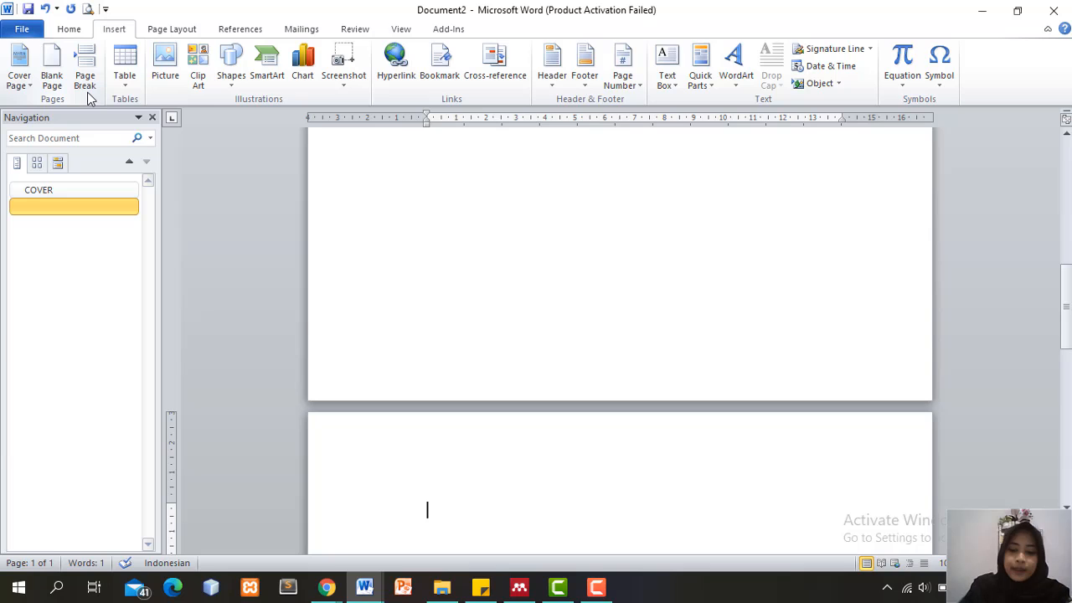
pyautogui.write('KATA PENGANTAR')
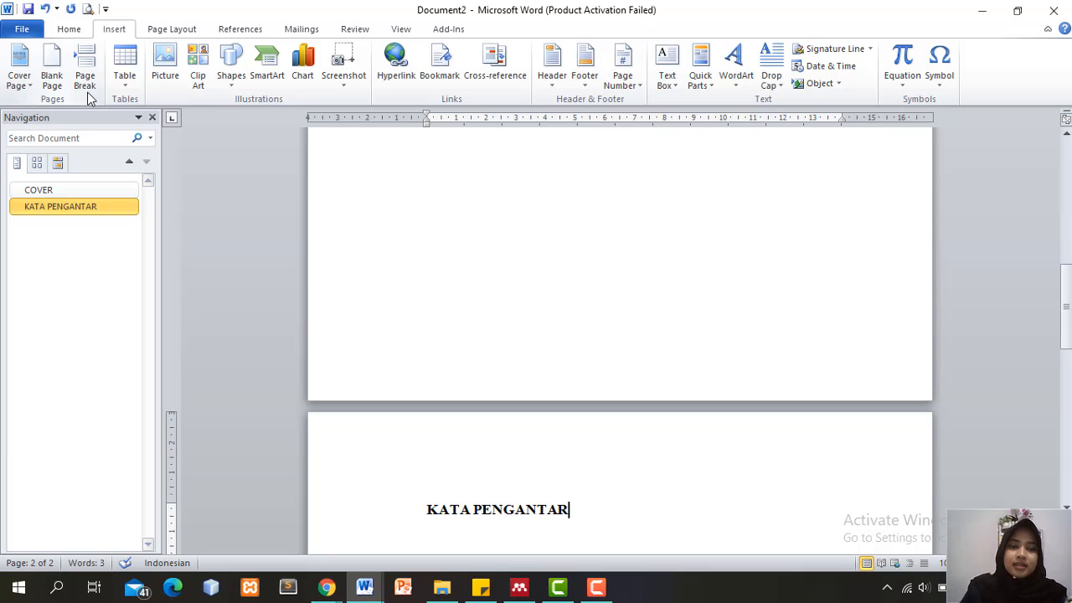
pyautogui.click(84, 74)
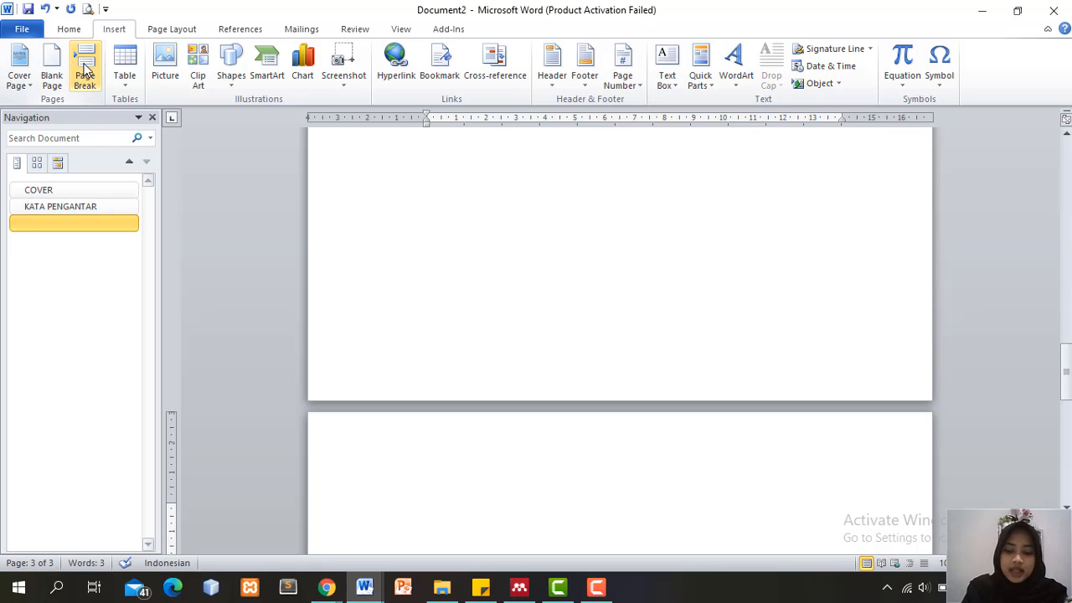
pyautogui.write('F')
pyautogui.press('BackSpace')
pyautogui.write('DAFTAR ISI')
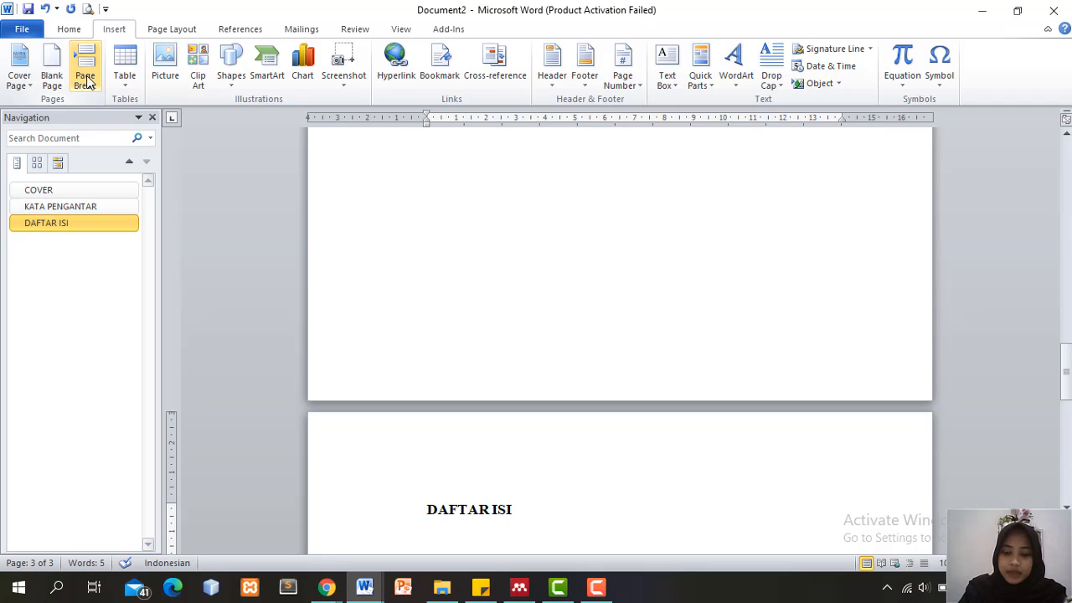
pyautogui.click(86, 80)
pyautogui.write('D')
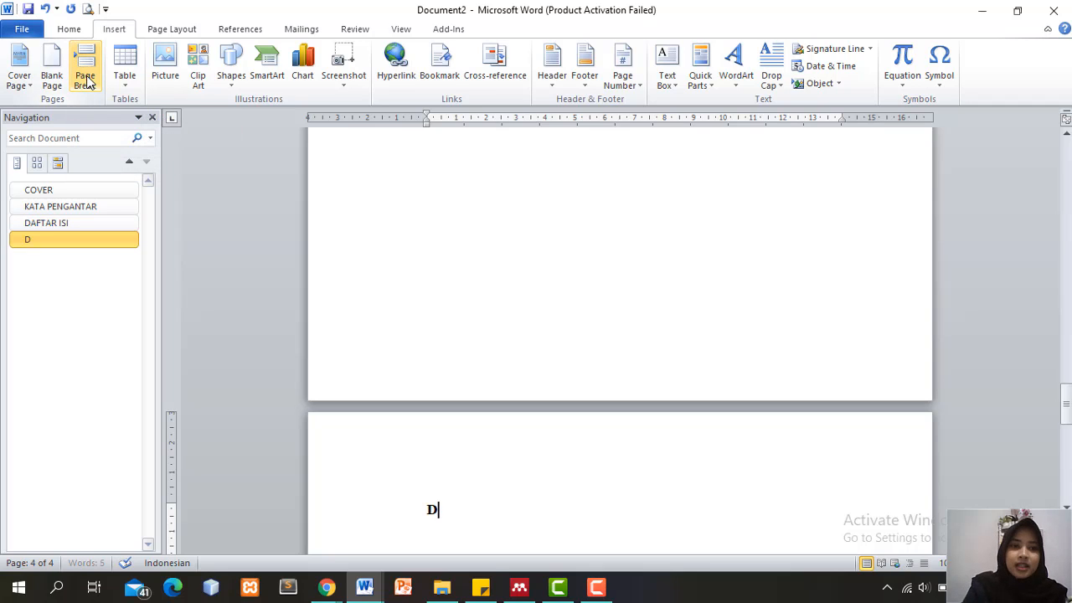
pyautogui.write('AFTAR TABEL')
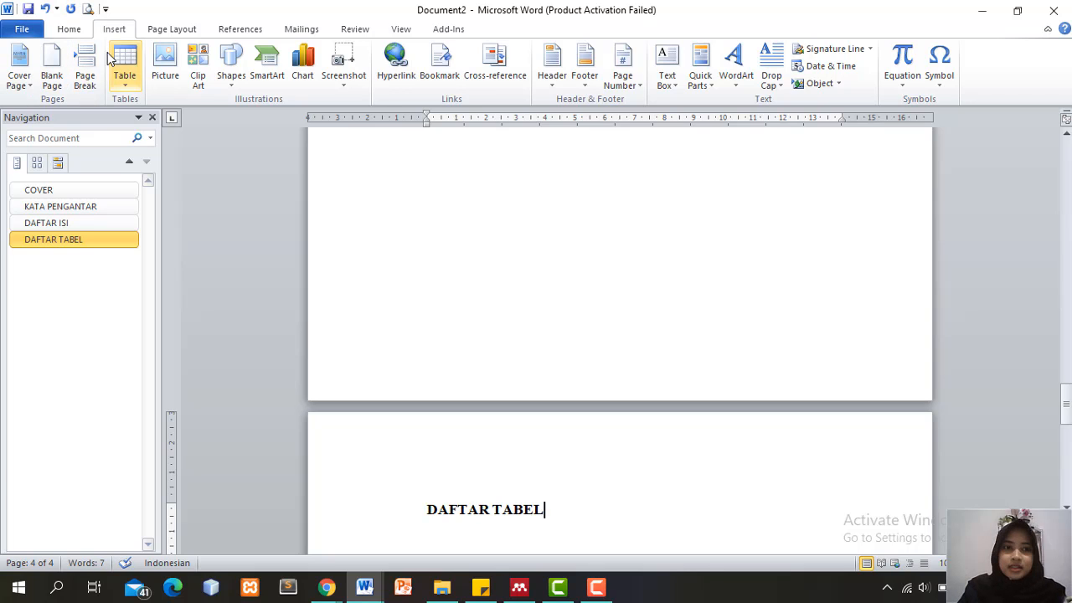
# Add new pages headed DAFTAR GAMBAR, BAB I PENDAHULUAN and BAB II LANDASAN TEORI
pyautogui.click(90, 76)
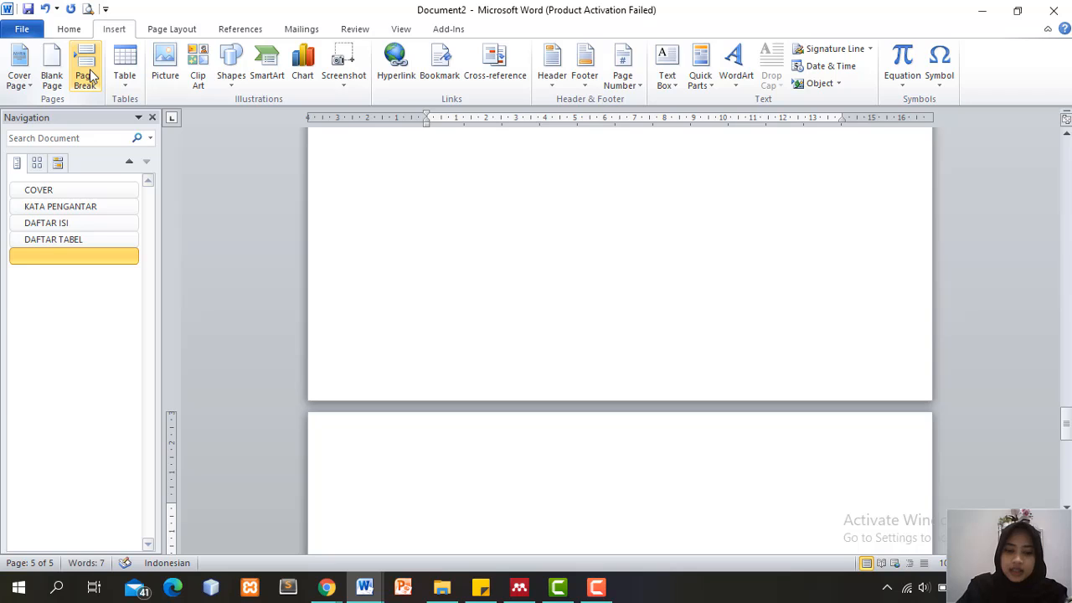
pyautogui.write('DAFTAR GA')
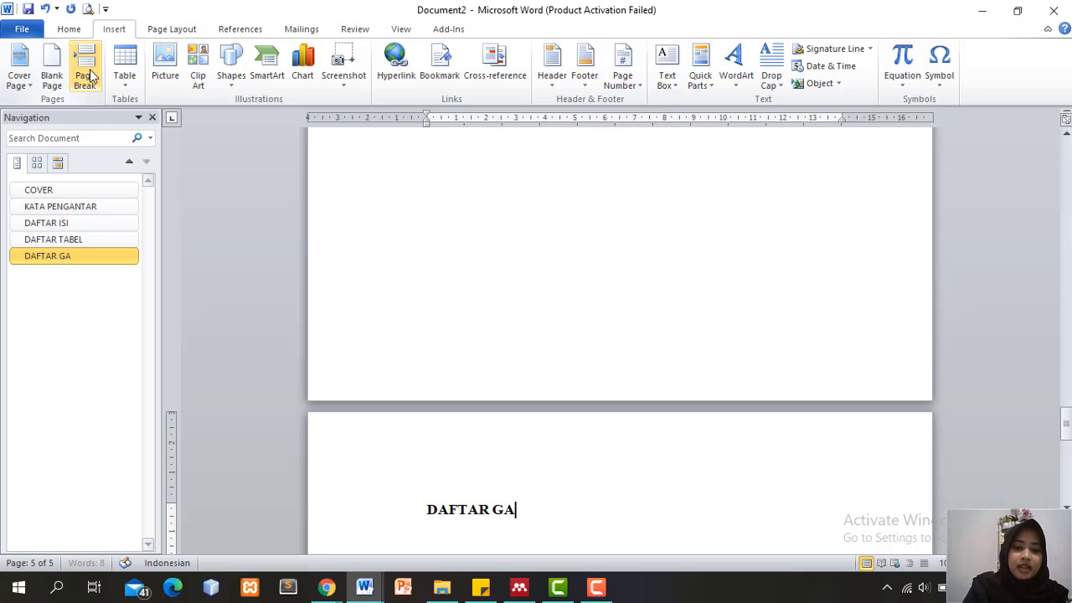
pyautogui.write('MBAR')
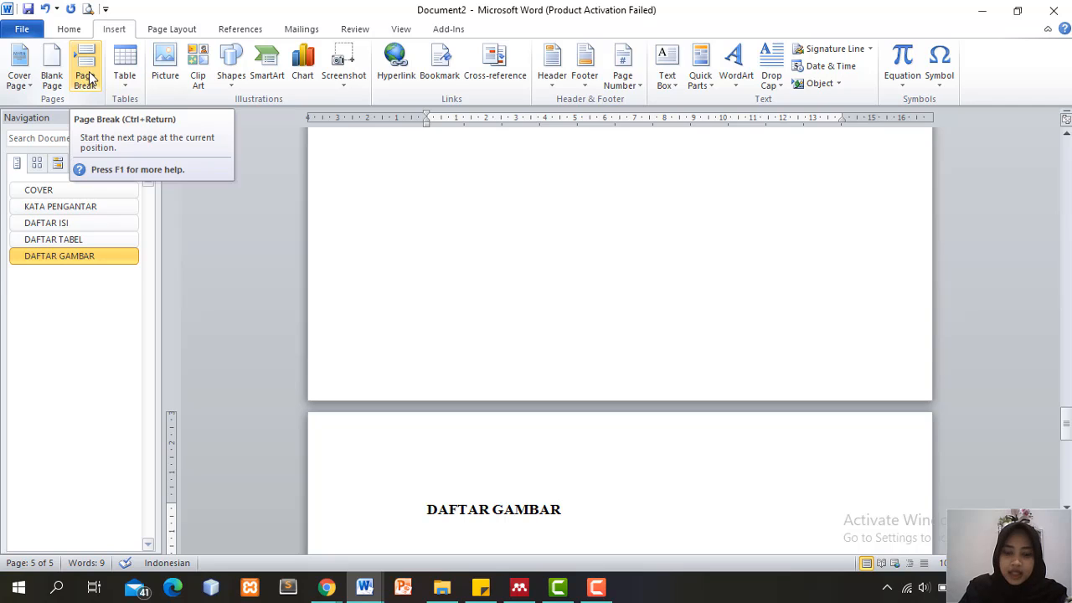
pyautogui.click(87, 77)
pyautogui.write('BAB I')
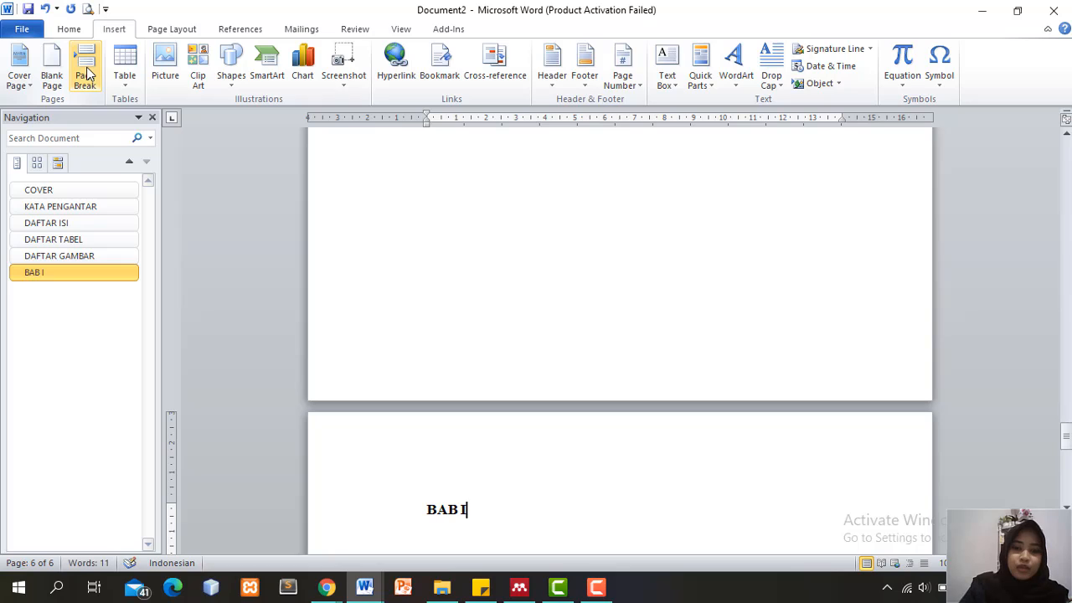
pyautogui.hotkey('shift', 'Return')
pyautogui.write('PEND')
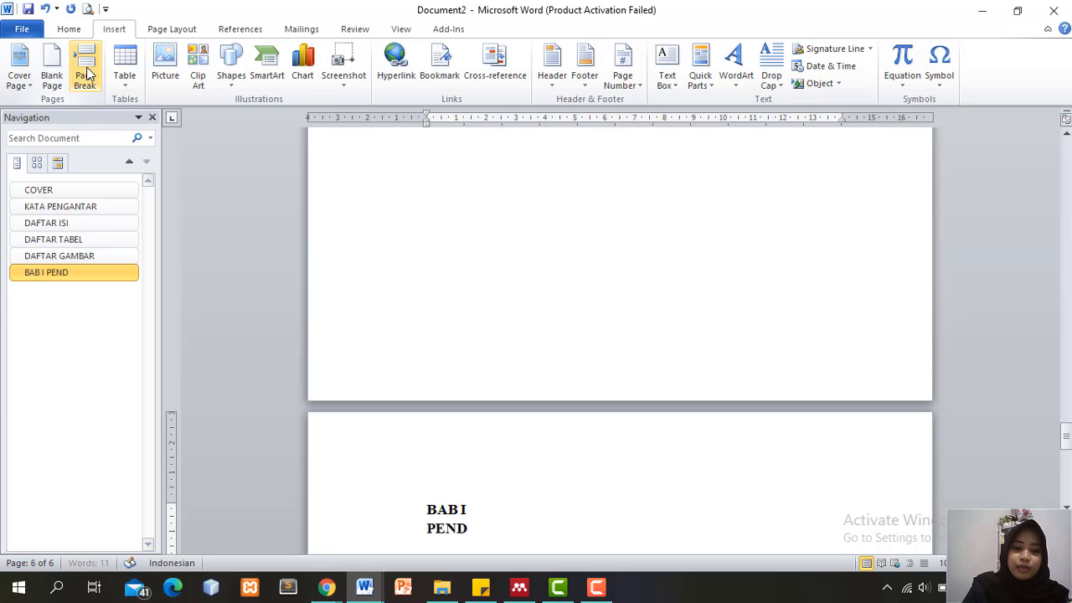
pyautogui.write('AHULUAN')
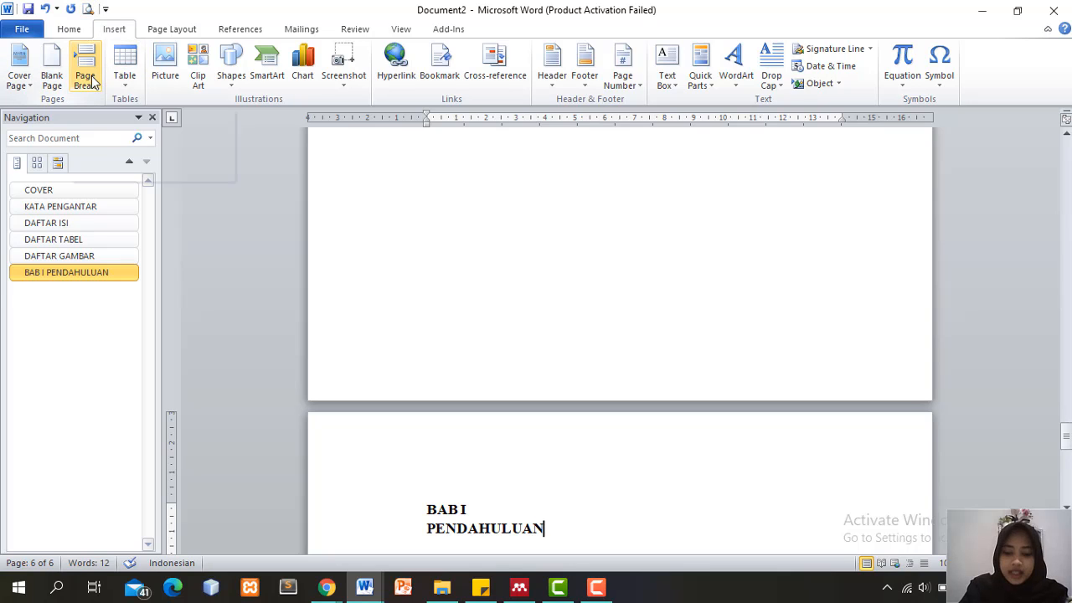
pyautogui.click(91, 80)
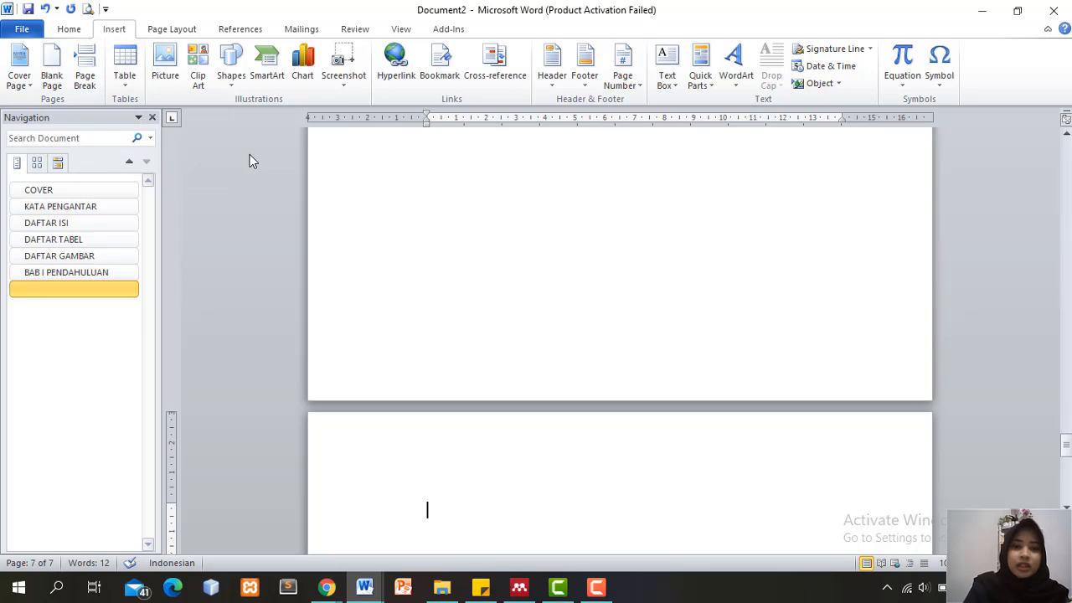
pyautogui.write('BAB')
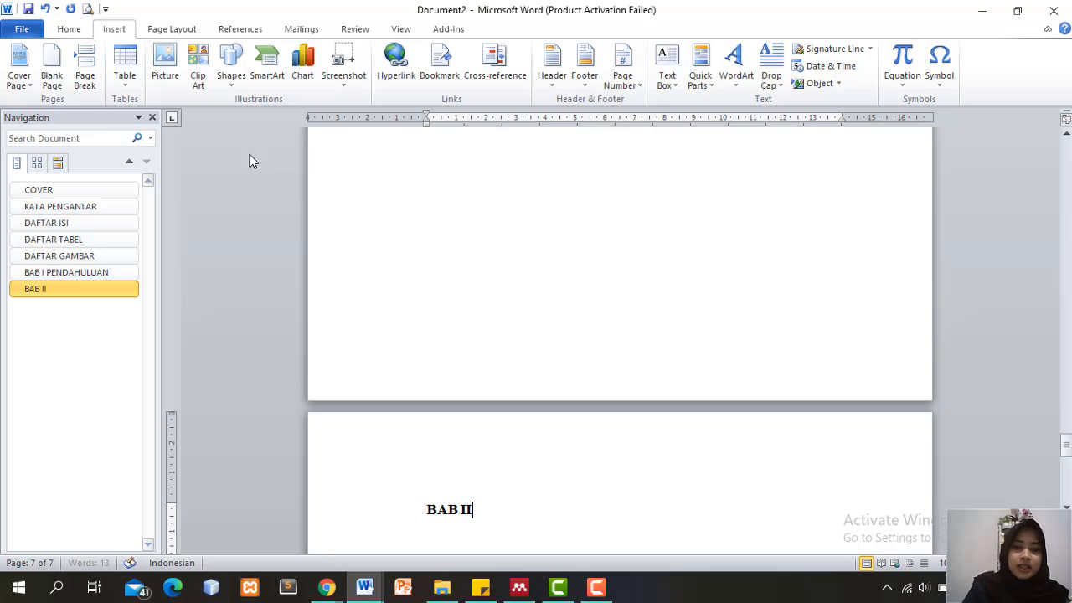
pyautogui.write(' II')
pyautogui.press('Return')
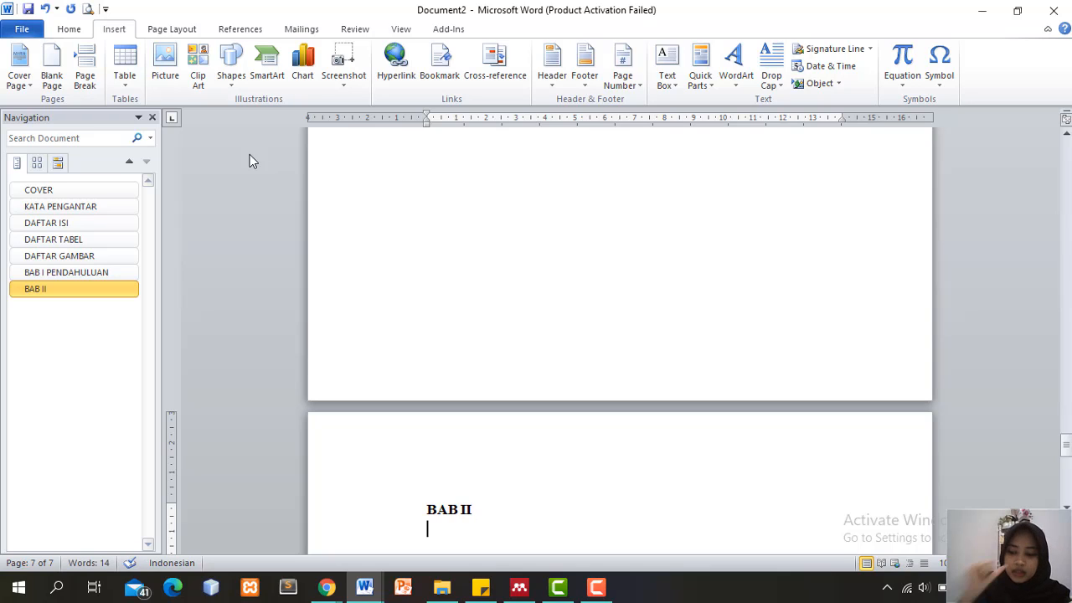
pyautogui.write('LANDAS')
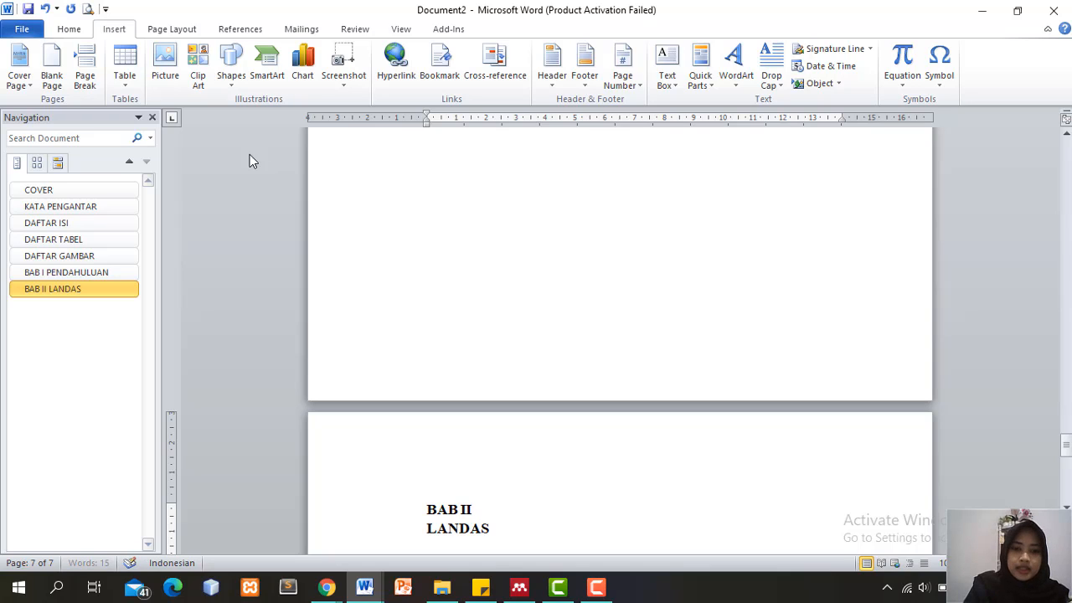
pyautogui.write('AN TEORI')
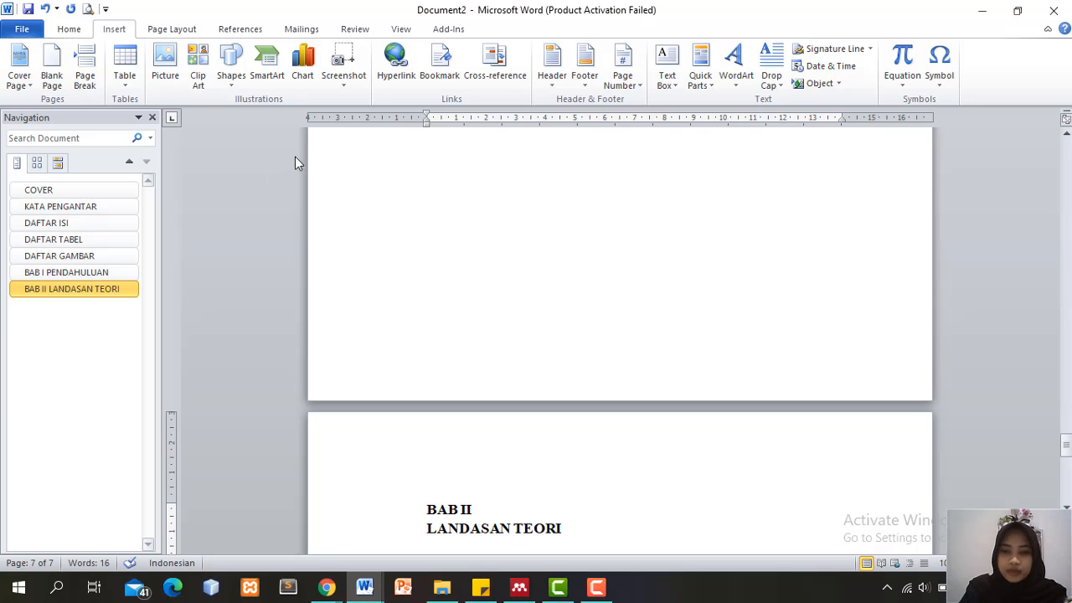
# Center the BAB II LANDASAN TEORI, BAB I PENDAHULUAN and DAFTAR GAMBAR headings
pyautogui.click(70, 30)
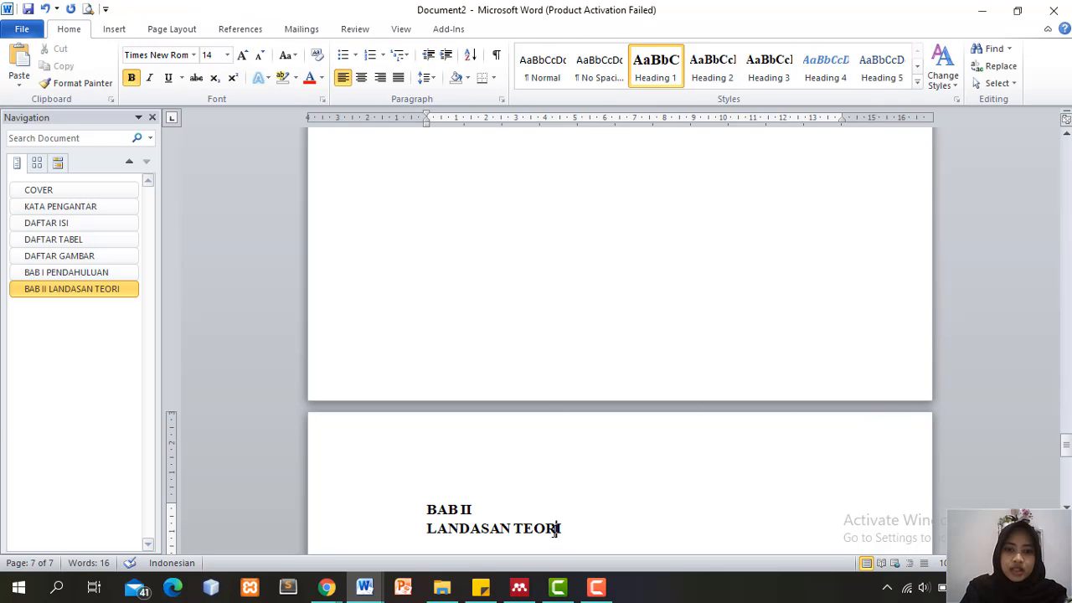
pyautogui.moveTo(556, 529); pyautogui.dragTo(411, 481)
pyautogui.hotkey('ctrl', 'j')
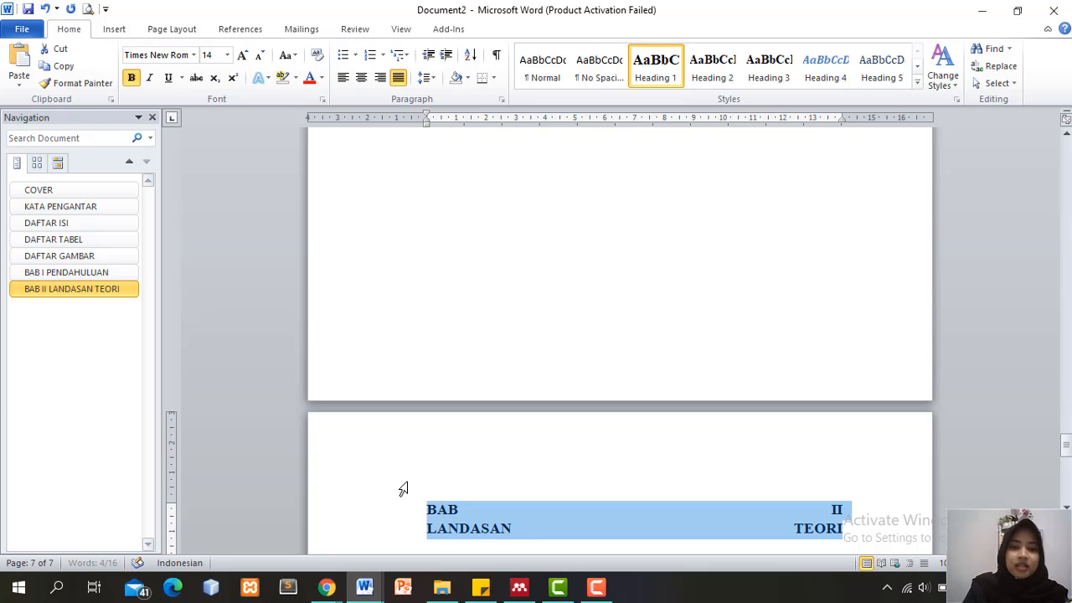
pyautogui.hotkey('ctrl', 'e')
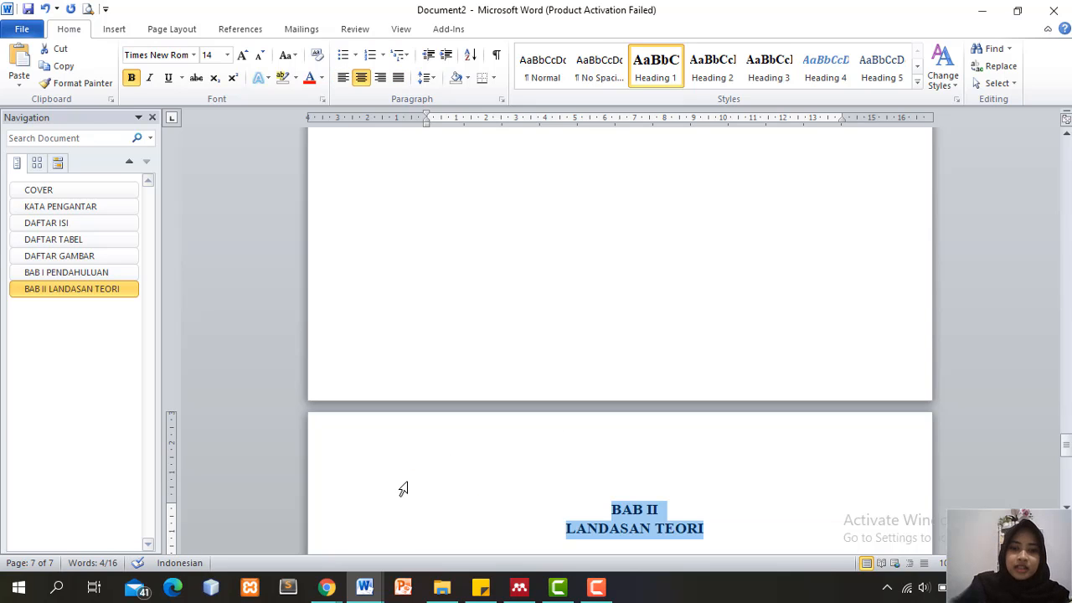
pyautogui.moveTo(1067, 446); pyautogui.dragTo(1066, 407)
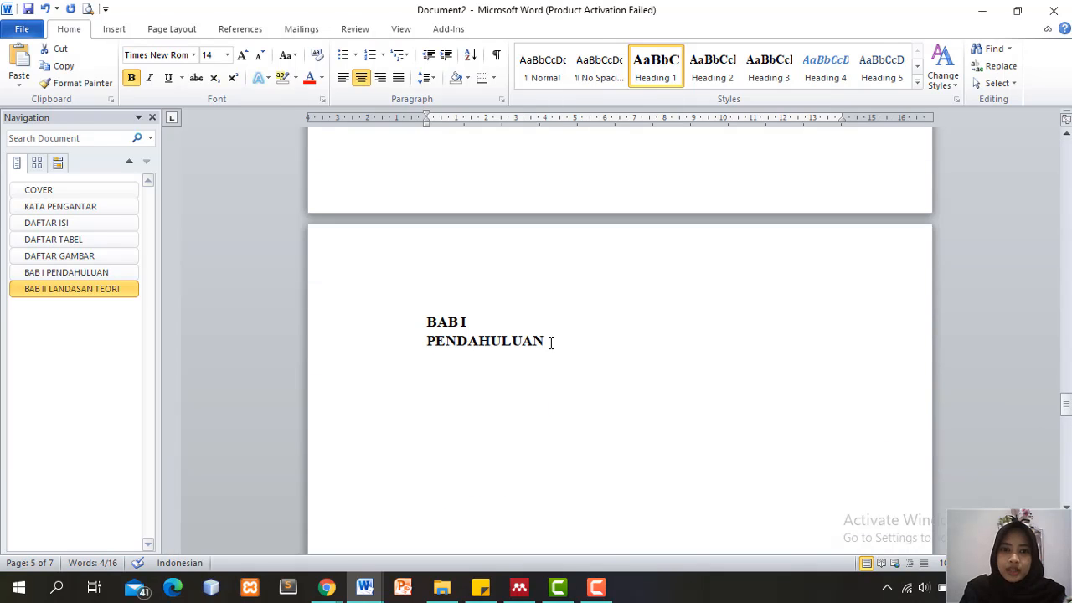
pyautogui.moveTo(550, 341); pyautogui.dragTo(411, 312)
pyautogui.hotkey('ctrl', 'e')
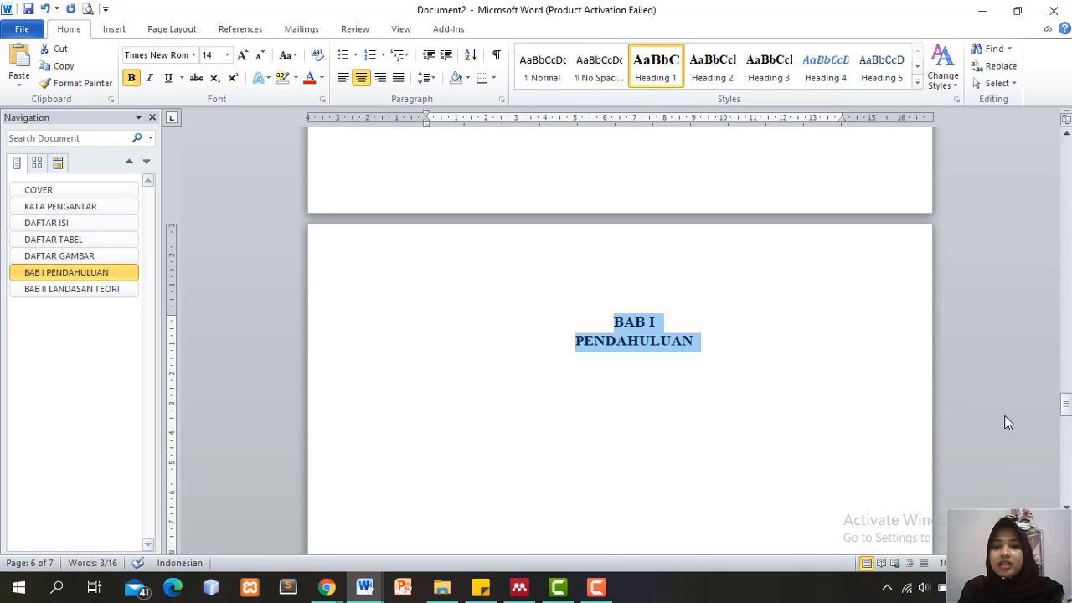
pyautogui.moveTo(1067, 404); pyautogui.dragTo(1066, 359)
pyautogui.moveTo(565, 311); pyautogui.dragTo(394, 302)
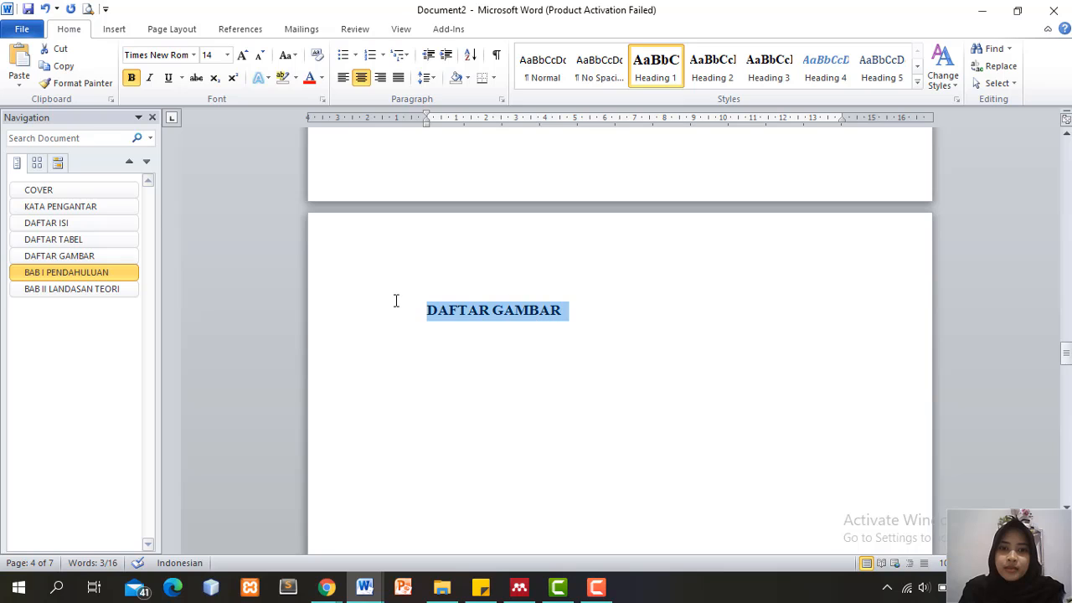
pyautogui.hotkey('ctrl', 'e')
pyautogui.moveTo(1067, 359); pyautogui.dragTo(1066, 306)
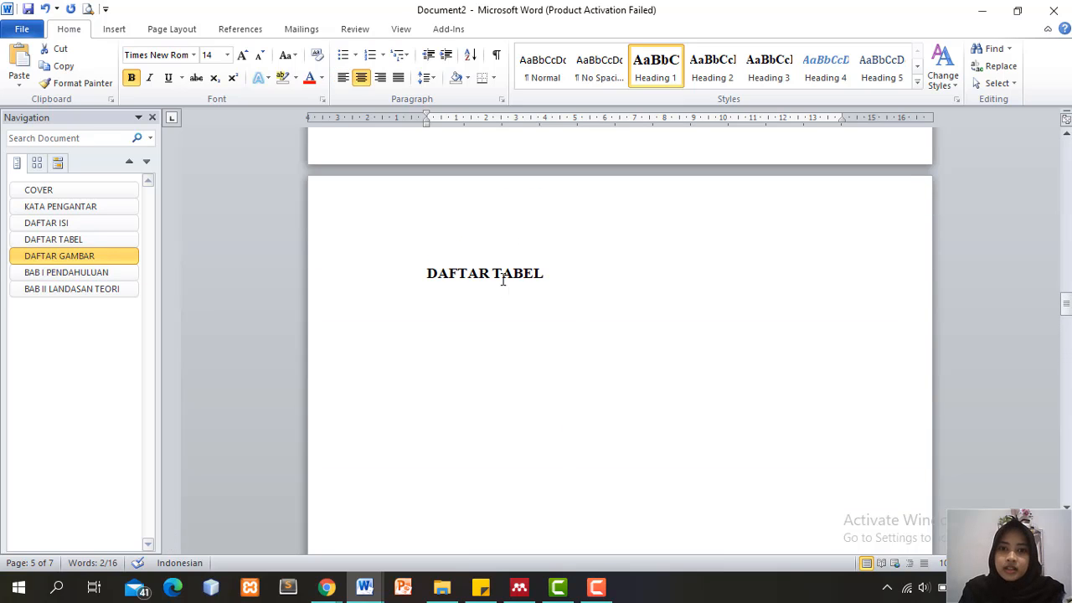
# Center the DAFTAR TABEL, DAFTAR ISI, KATA PENGANTAR and COVER headings
pyautogui.moveTo(564, 267); pyautogui.dragTo(419, 270)
pyautogui.hotkey('ctrl', 'e')
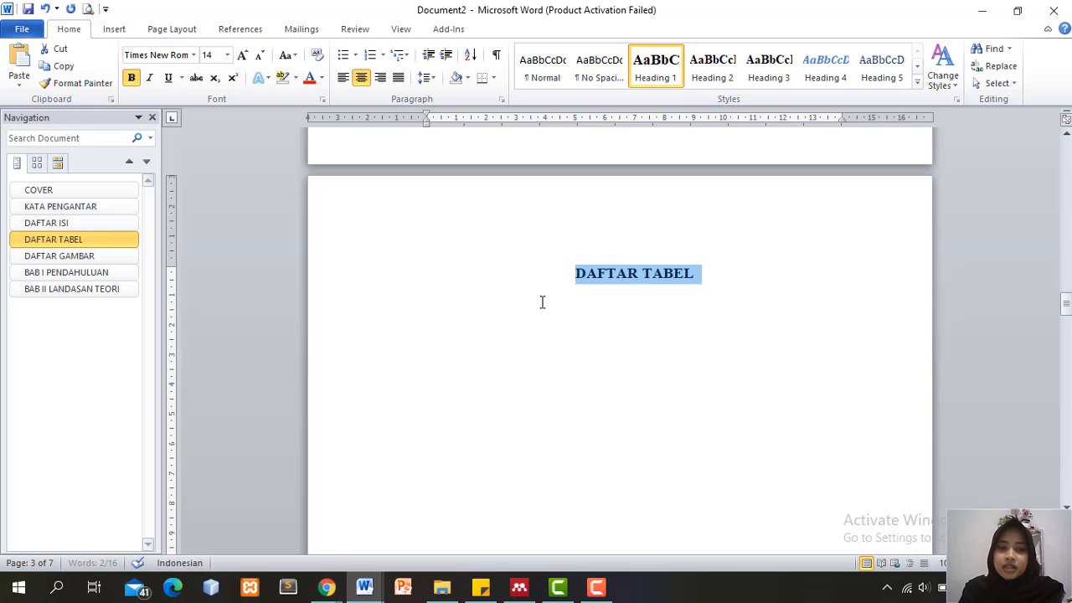
pyautogui.moveTo(1066, 309); pyautogui.dragTo(1066, 252)
pyautogui.moveTo(512, 386); pyautogui.dragTo(382, 378)
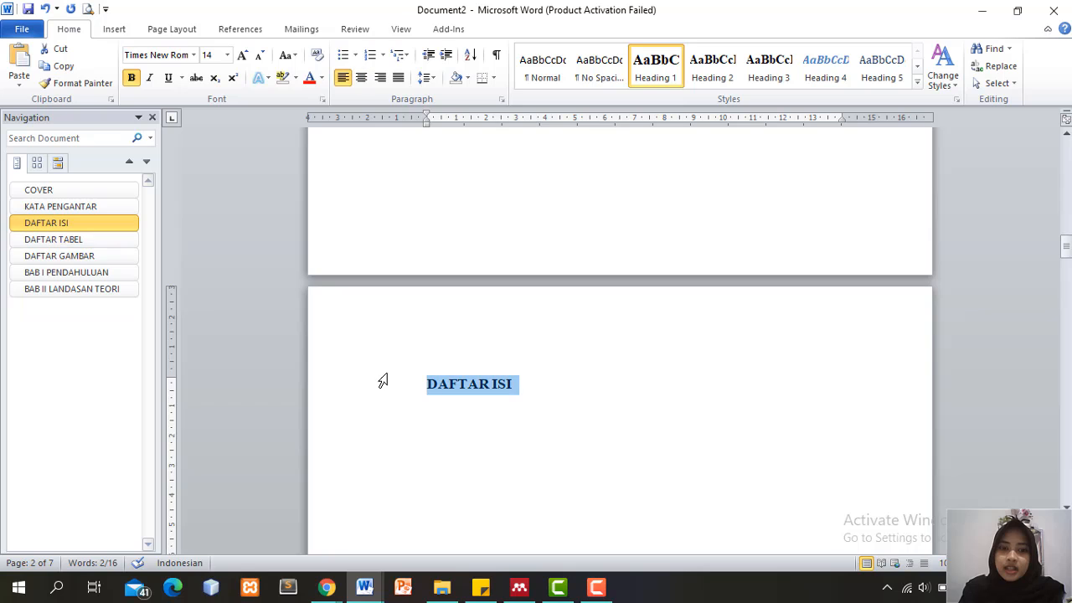
pyautogui.hotkey('ctrl', 'e')
pyautogui.moveTo(1069, 247); pyautogui.dragTo(1066, 191)
pyautogui.moveTo(574, 478); pyautogui.dragTo(402, 461)
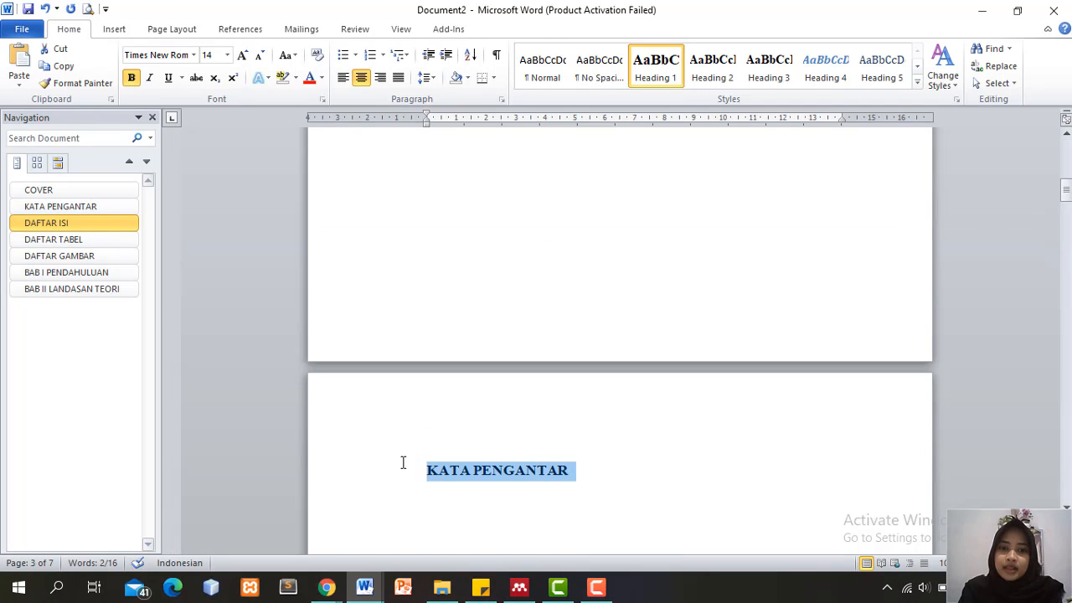
pyautogui.hotkey('ctrl', 'e')
pyautogui.moveTo(1066, 201); pyautogui.dragTo(1067, 146)
pyautogui.moveTo(498, 269); pyautogui.dragTo(421, 270)
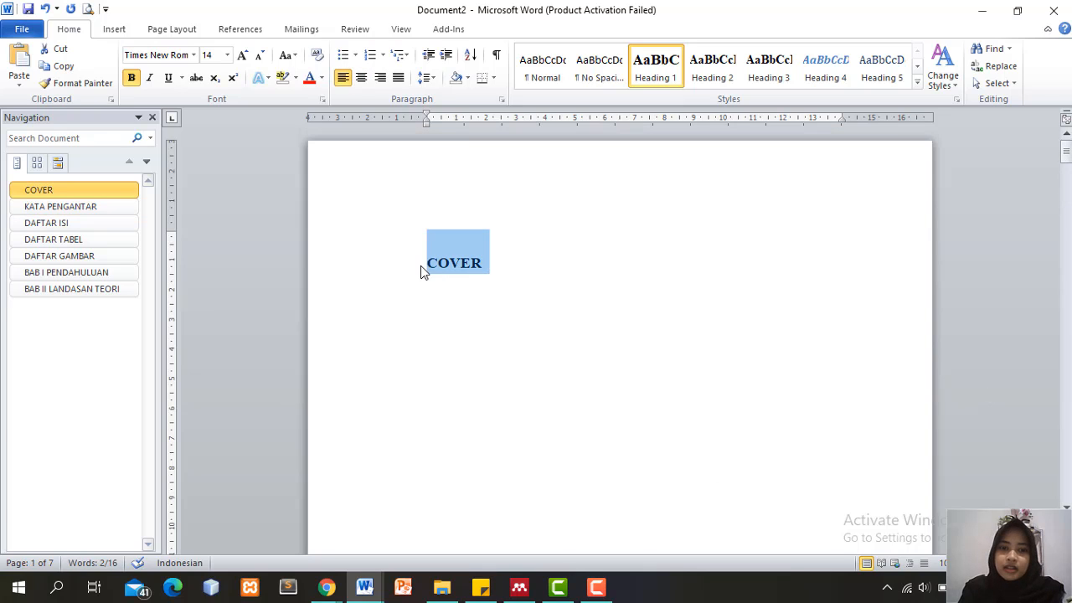
pyautogui.hotkey('ctrl', 'e')
pyautogui.press('Right')
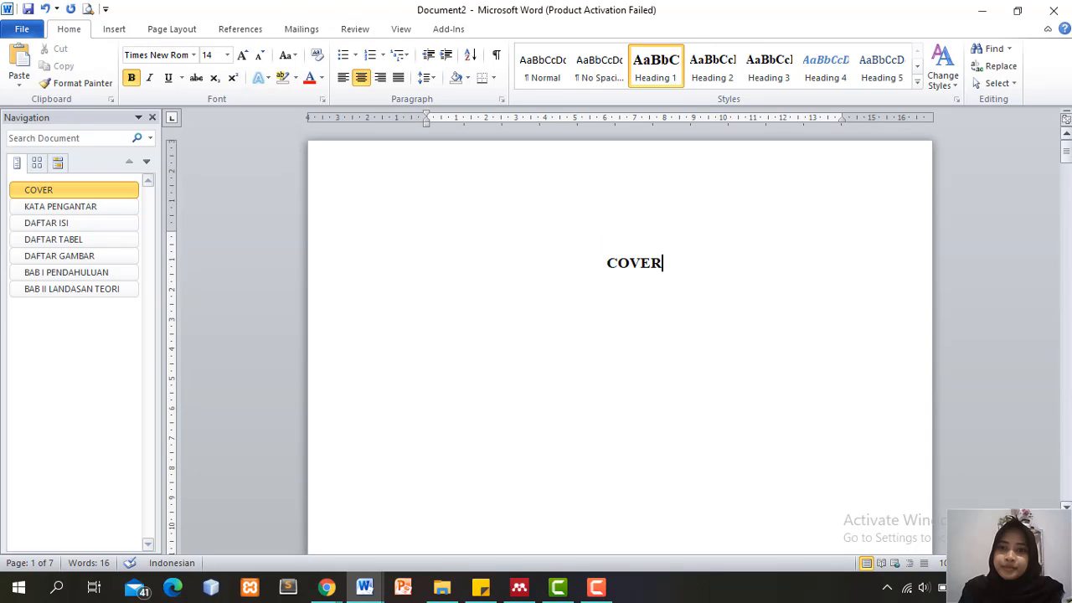
pyautogui.moveTo(1066, 151); pyautogui.dragTo(1068, 266)
# Type 'Latar Belakang' under BAB I PENDAHULUAN and style it as Heading 2
pyautogui.click(806, 318)
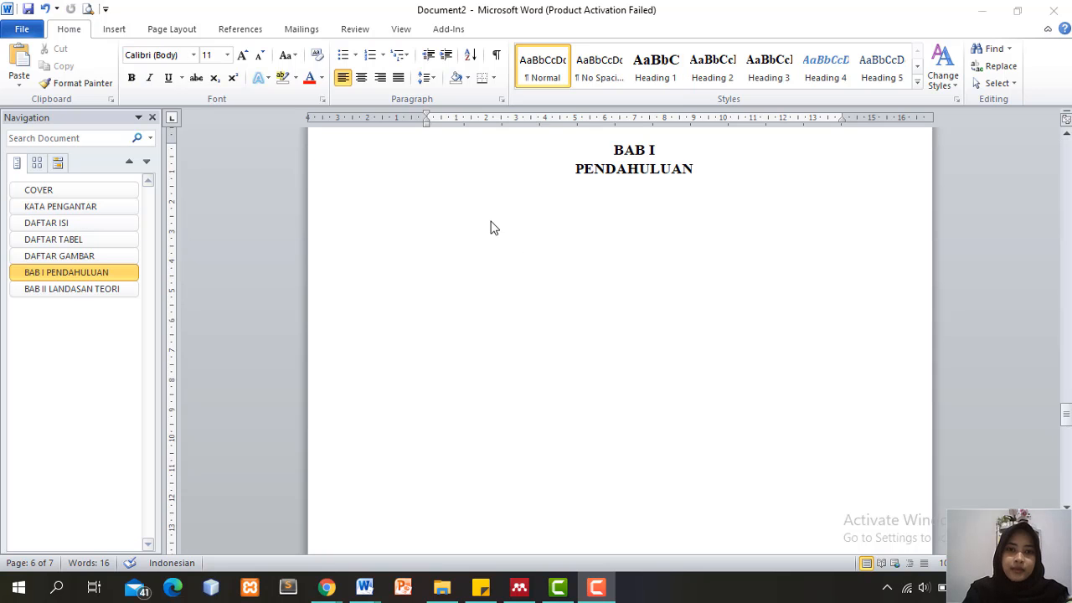
pyautogui.click(484, 228)
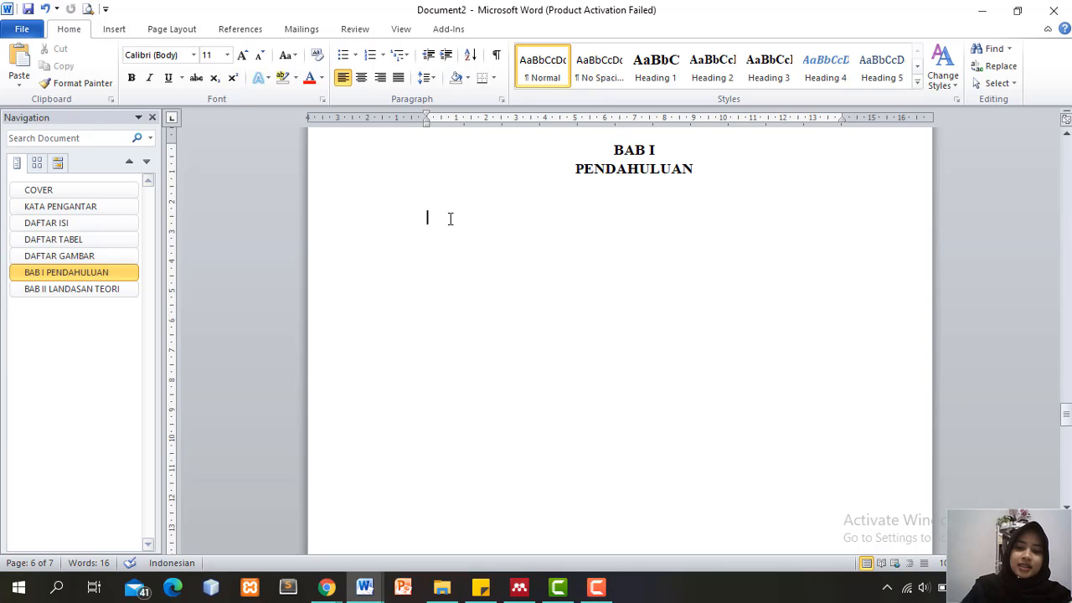
pyautogui.write('1at')
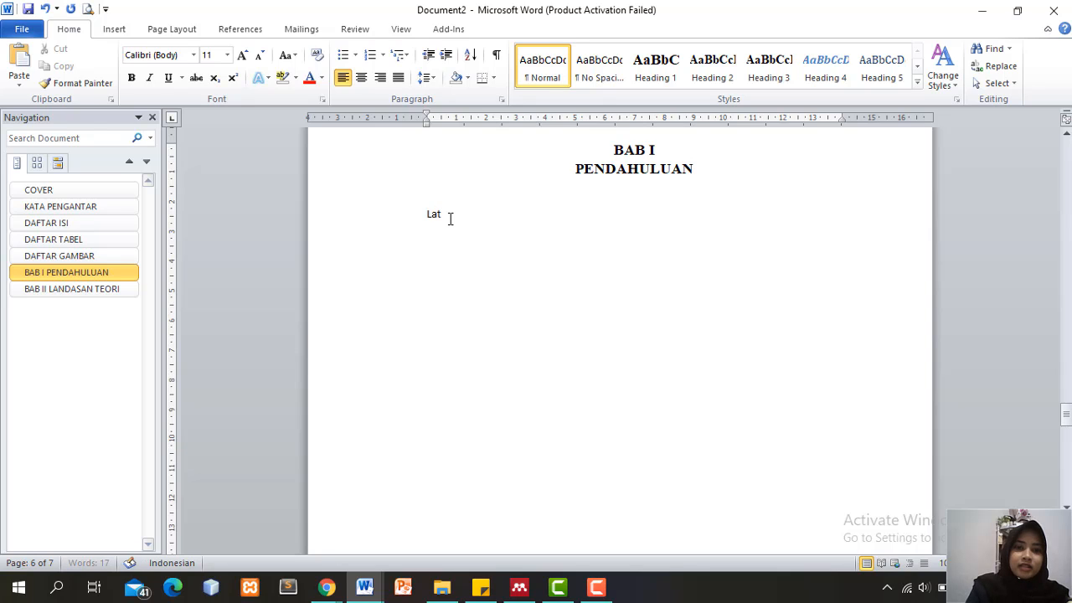
pyautogui.write('ar Belakang')
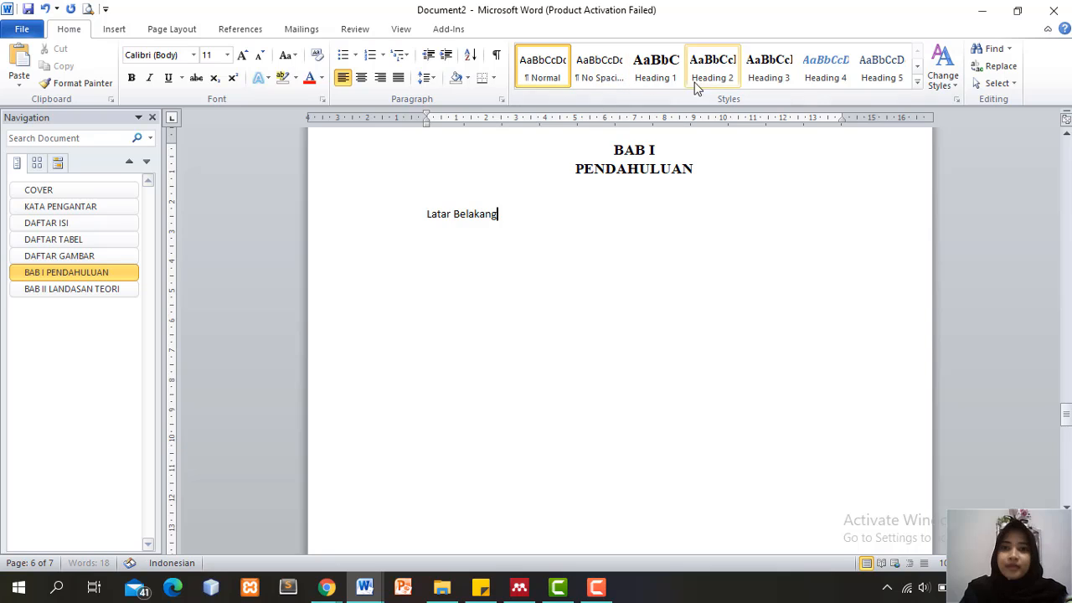
pyautogui.click(708, 77)
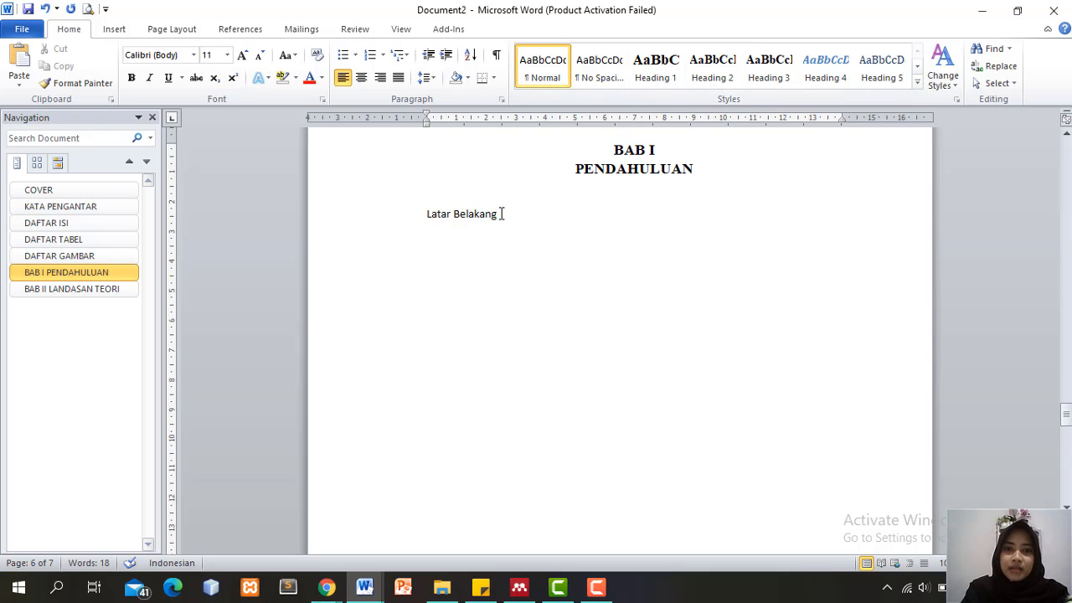
pyautogui.moveTo(503, 213); pyautogui.dragTo(378, 179)
pyautogui.moveTo(512, 213); pyautogui.dragTo(394, 198)
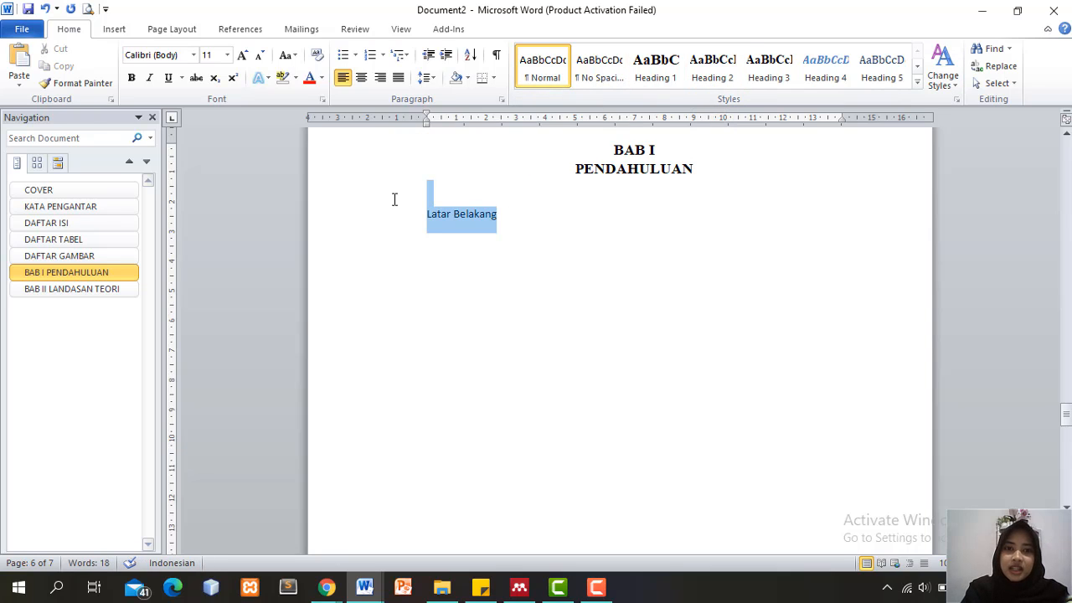
pyautogui.click(710, 78)
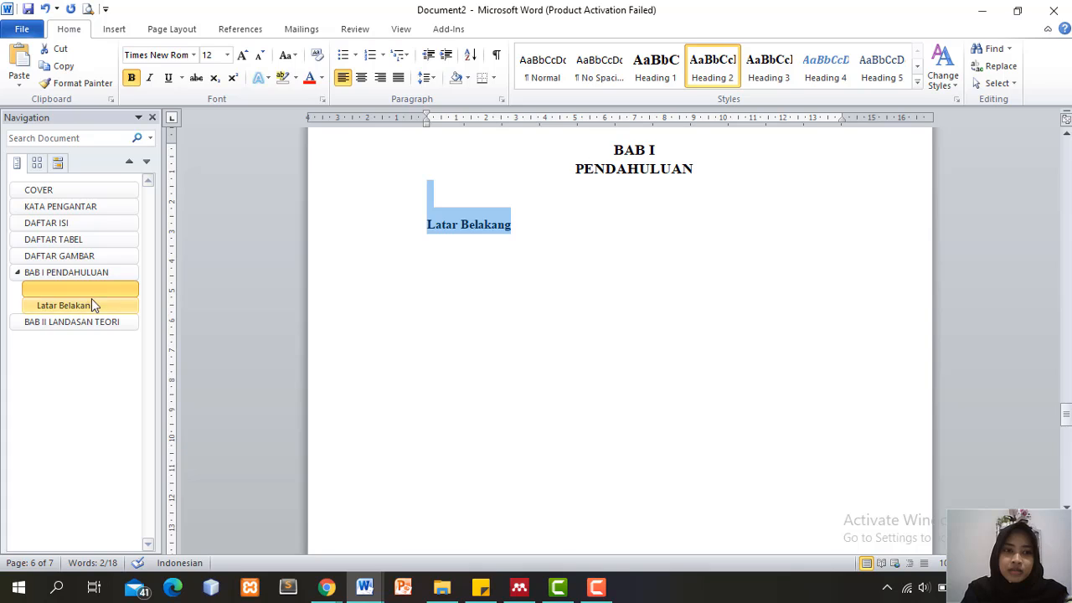
pyautogui.click(438, 198)
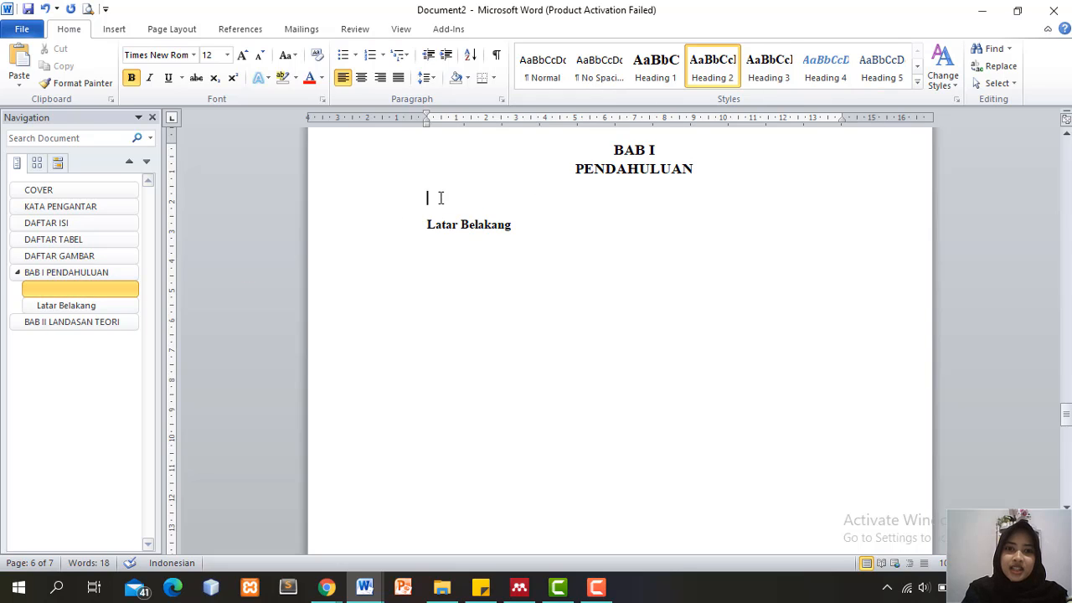
# Reset the blank line to Normal and number Latar Belakang as 1.1, flush with the margin
pyautogui.click(541, 72)
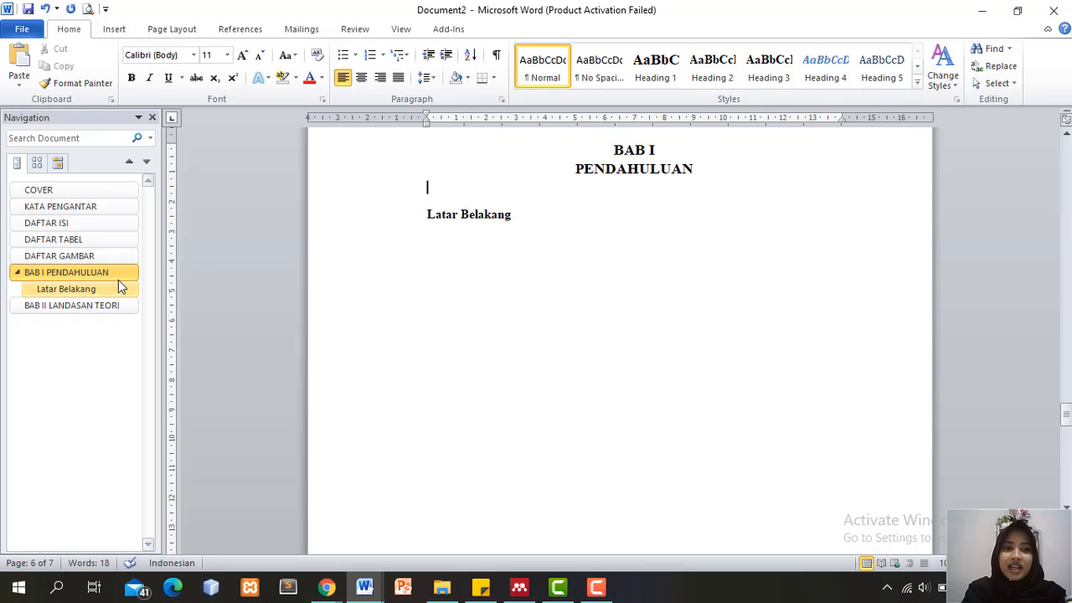
pyautogui.click(509, 215)
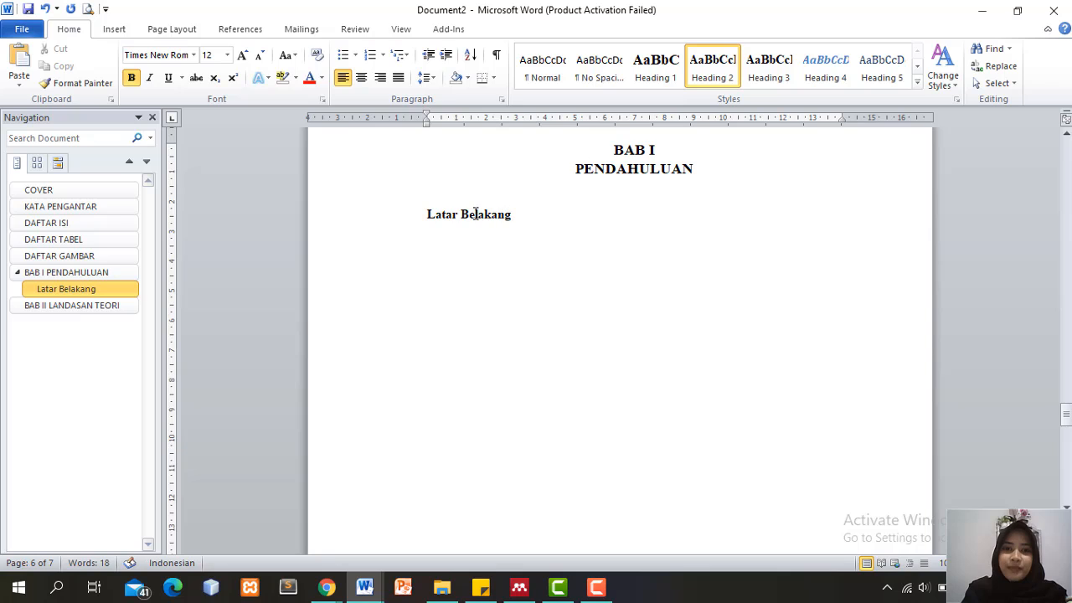
pyautogui.click(519, 215)
pyautogui.click(379, 55)
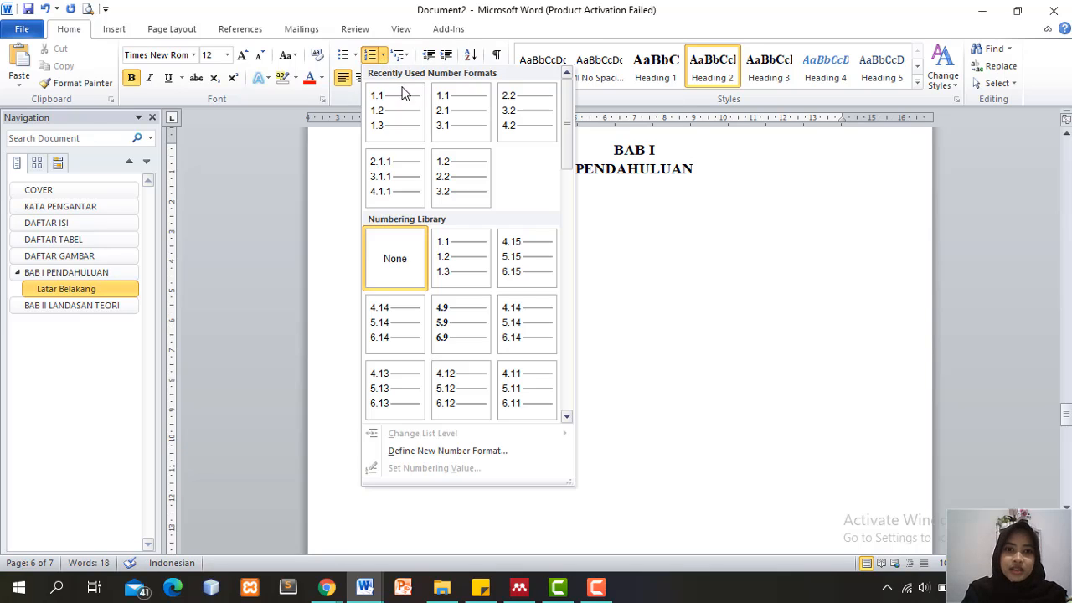
pyautogui.click(406, 115)
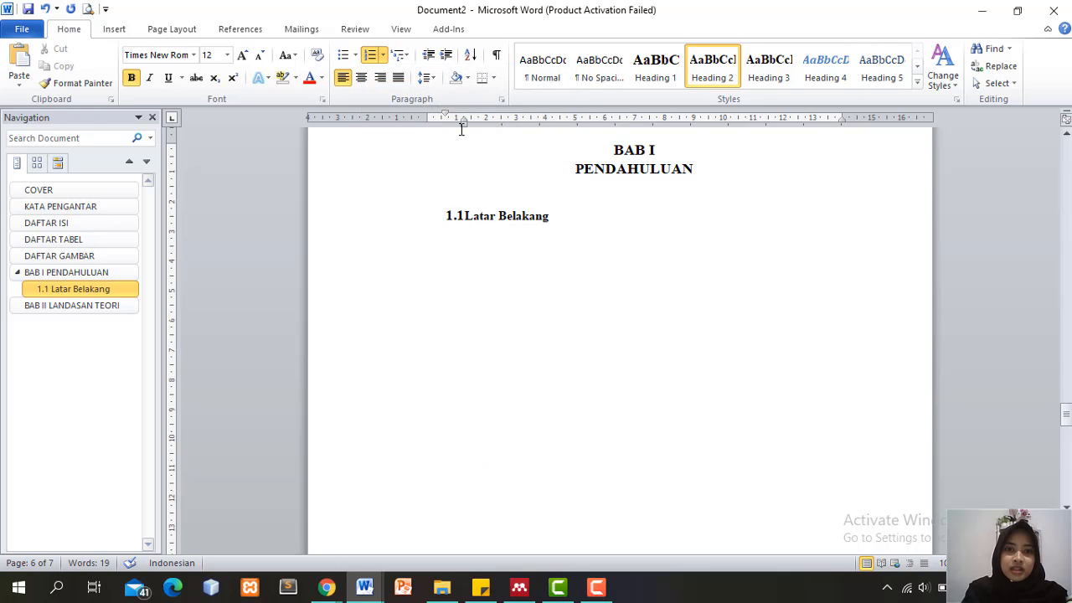
pyautogui.moveTo(463, 122)
pyautogui.mouseDown()
pyautogui.moveTo(442, 125)
pyautogui.moveTo(423, 112)
pyautogui.moveTo(450, 125)
pyautogui.mouseUp()
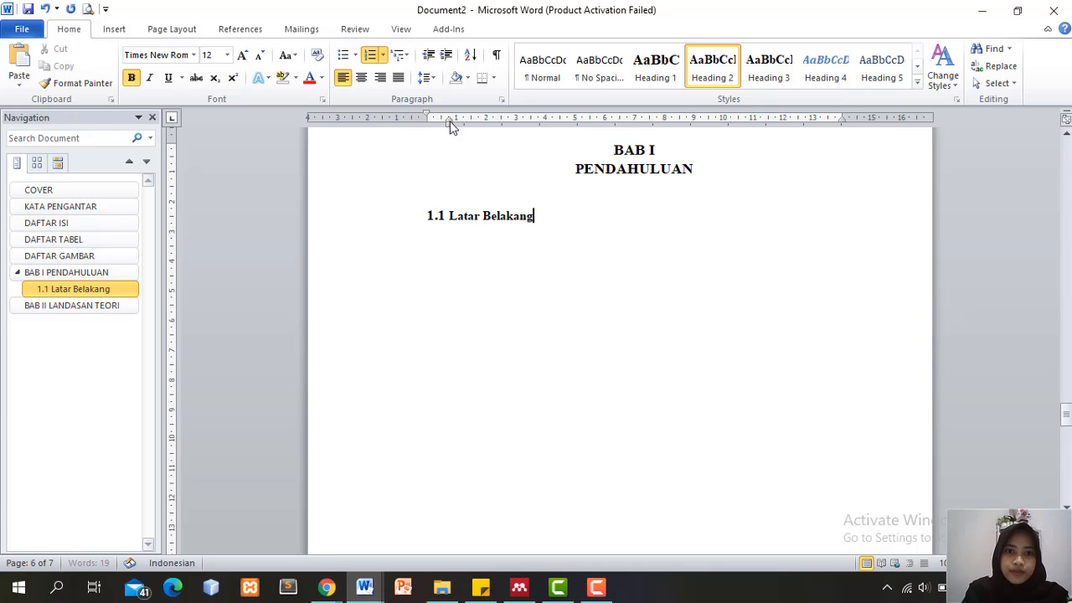
# Add numbered subheading 1.2 Rumusan Masalah below 1.1 Latar Belakang
pyautogui.click(542, 215)
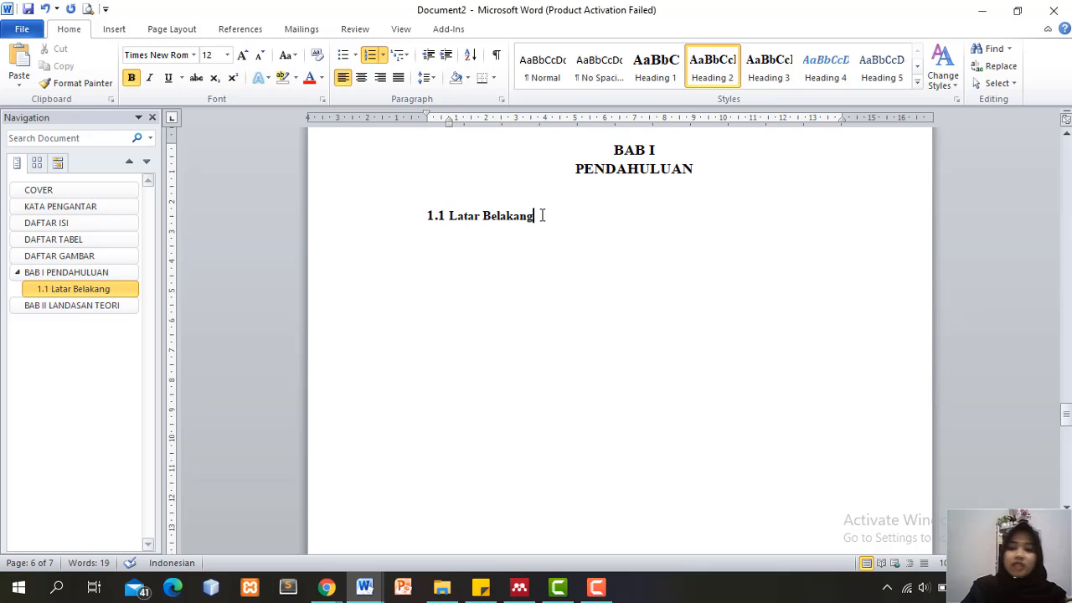
pyautogui.press('Return')
pyautogui.press('BackSpace')
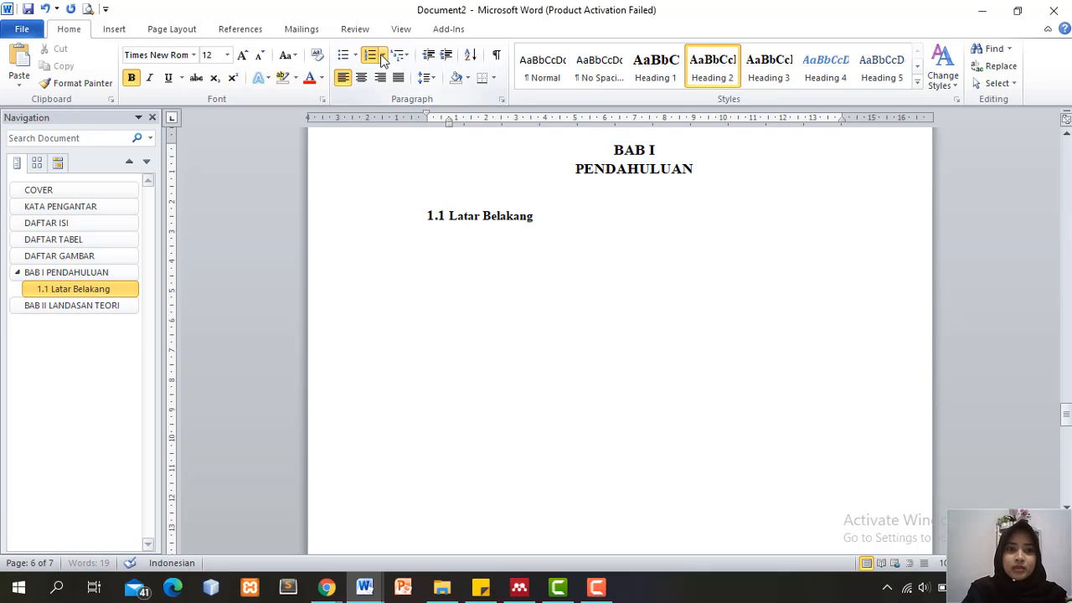
pyautogui.click(383, 56)
pyautogui.click(389, 110)
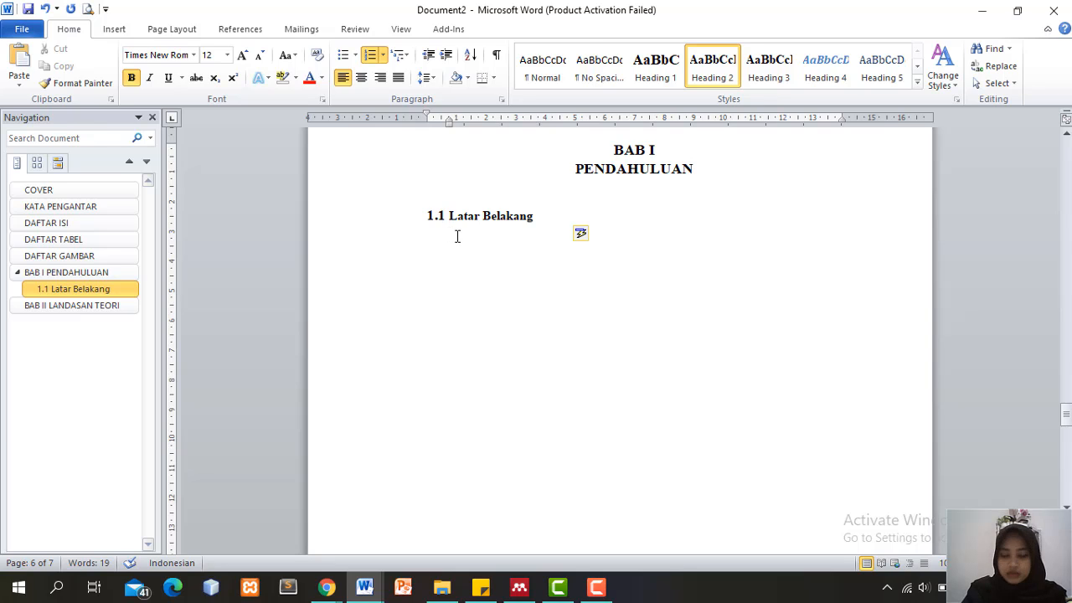
pyautogui.write('R')
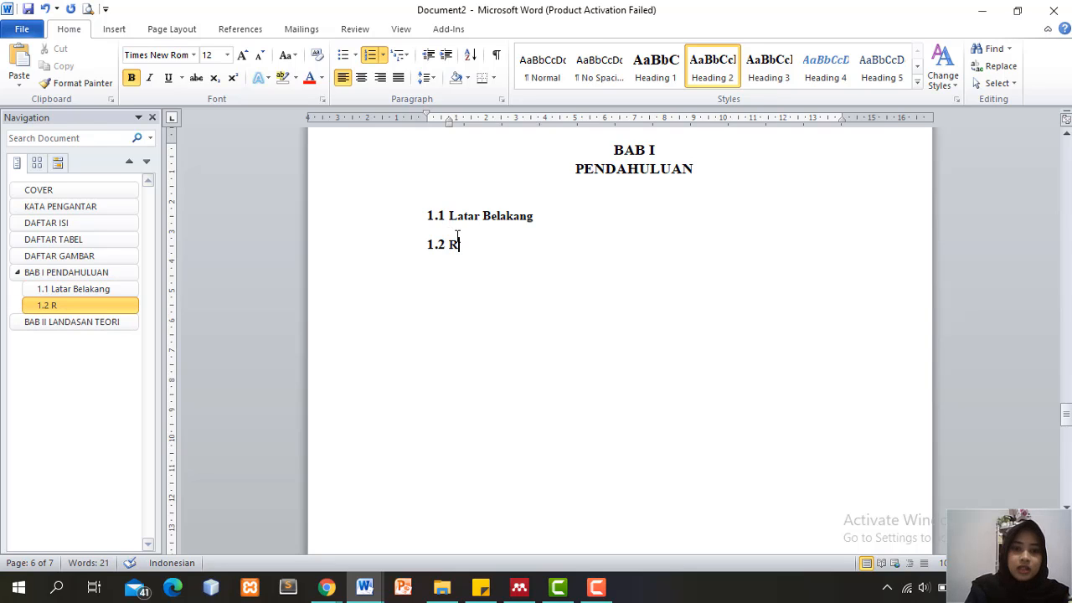
pyautogui.write('umusan Masalah')
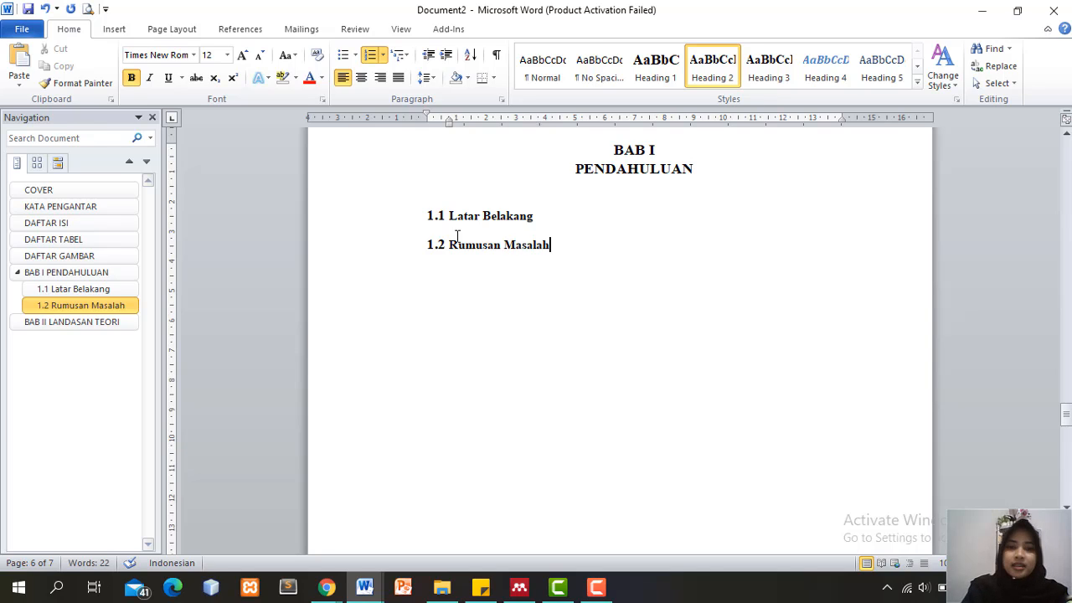
# Add subheadings 1.3 Batasan Masalah and 1.4 Tujuan Penelitian
pyautogui.press('Return')
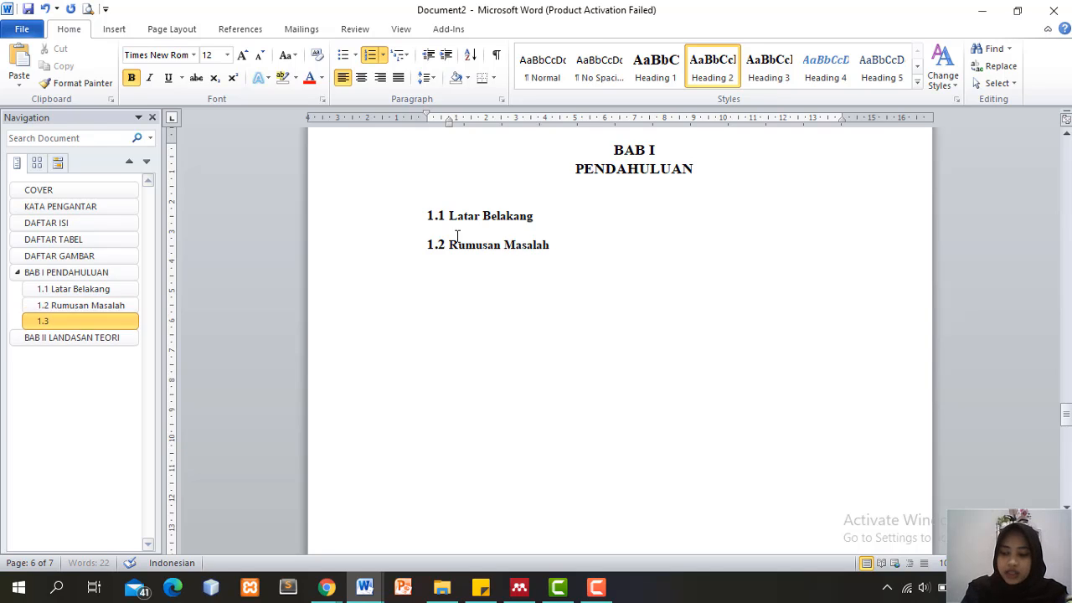
pyautogui.write('Ba')
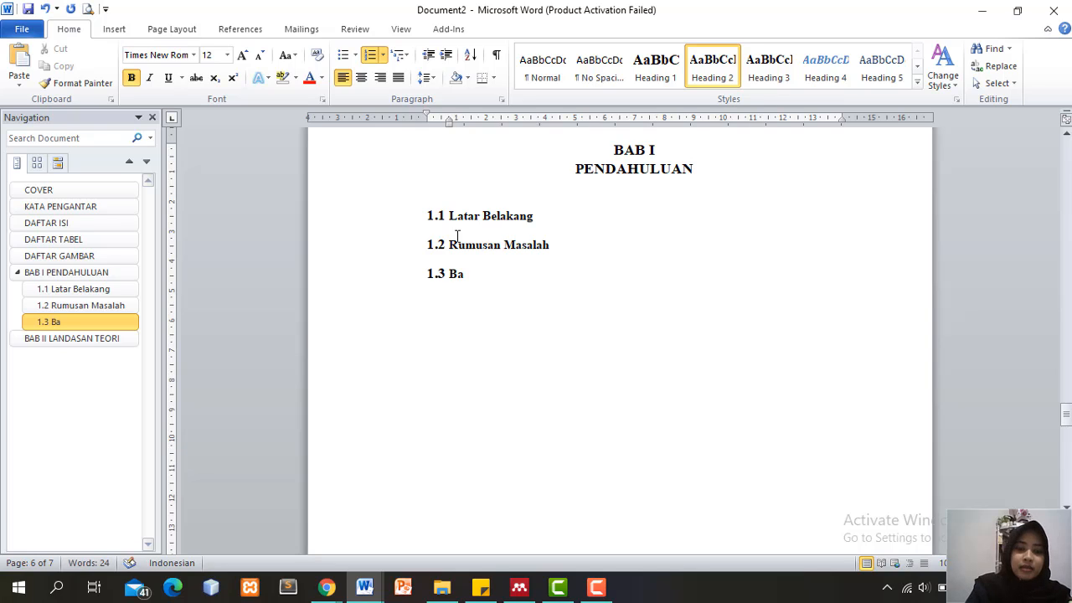
pyautogui.write('tasa')
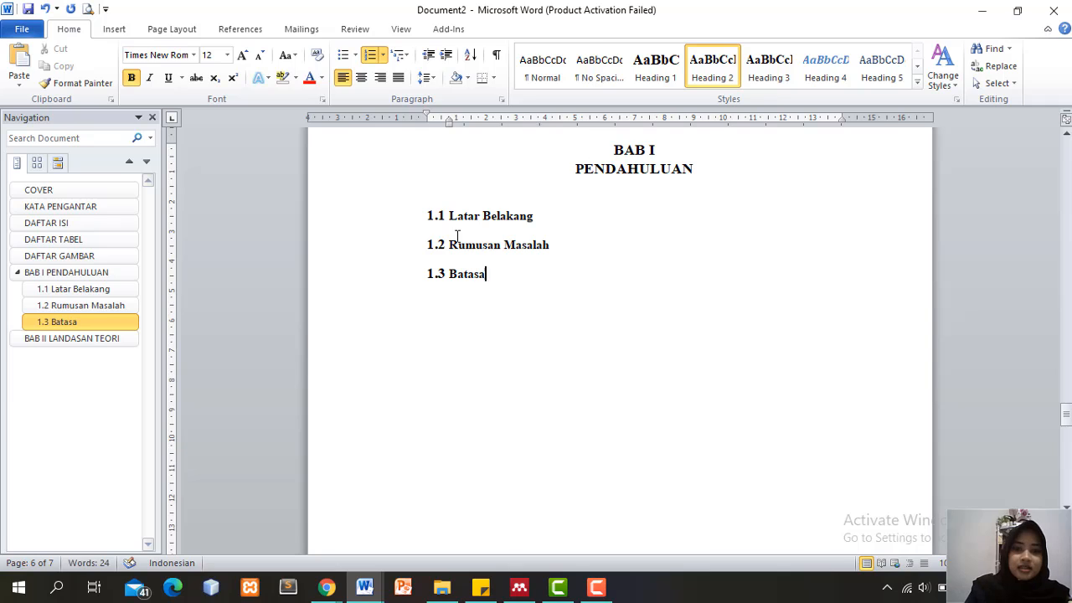
pyautogui.write('n Masalah')
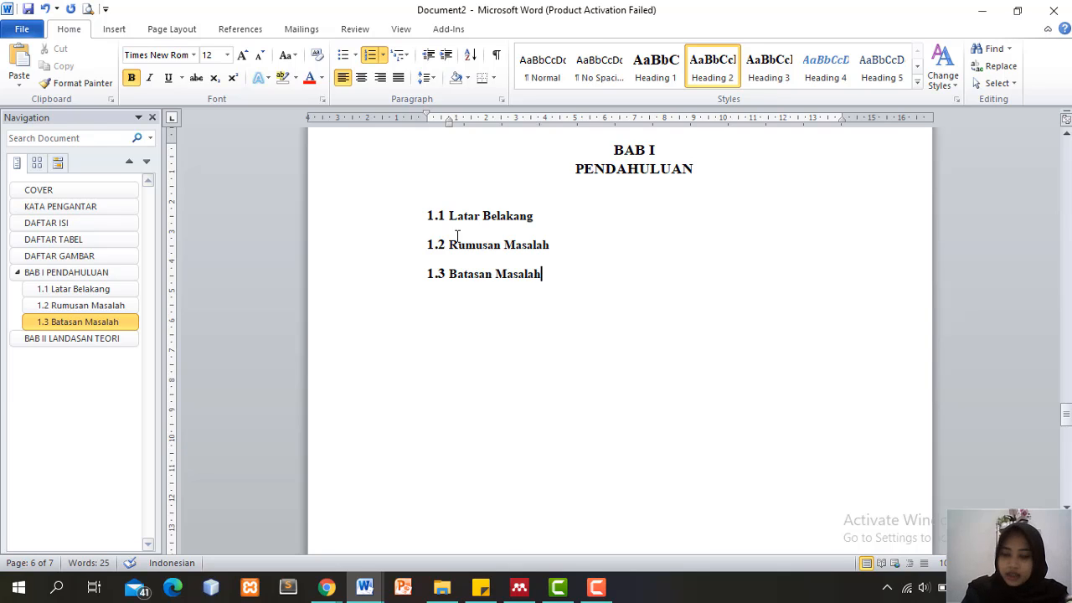
pyautogui.press('Return')
pyautogui.write('Tujuan')
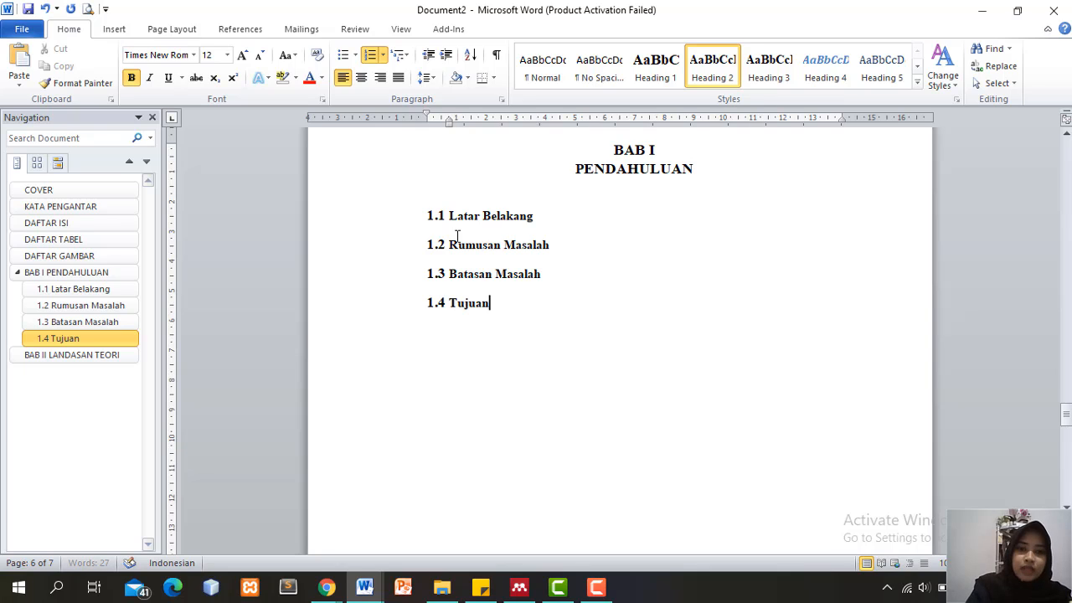
pyautogui.write(' M')
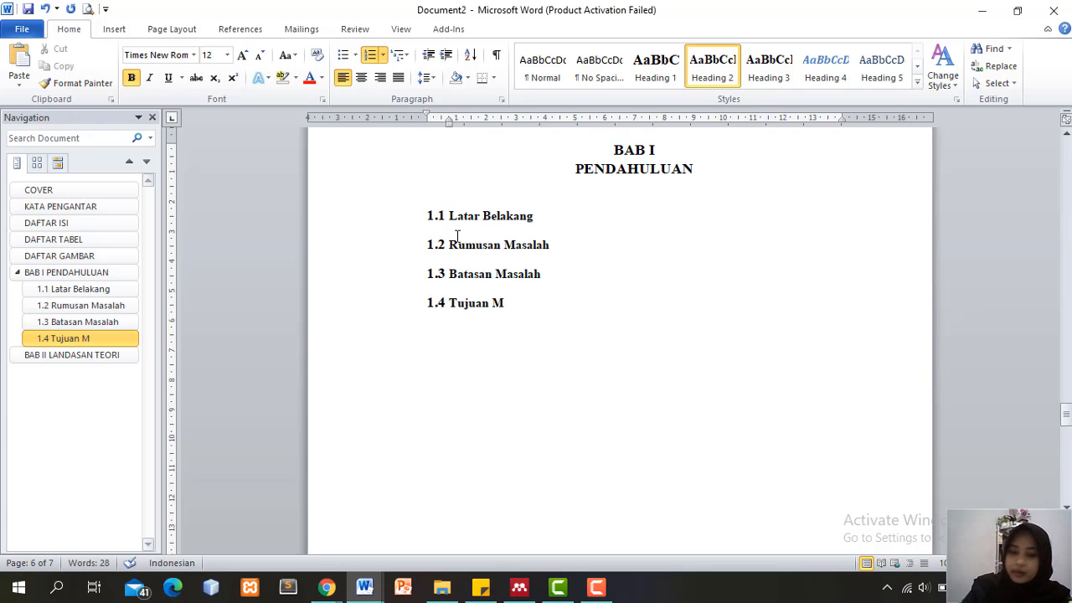
pyautogui.press('BackSpace')
pyautogui.write('Penelit')
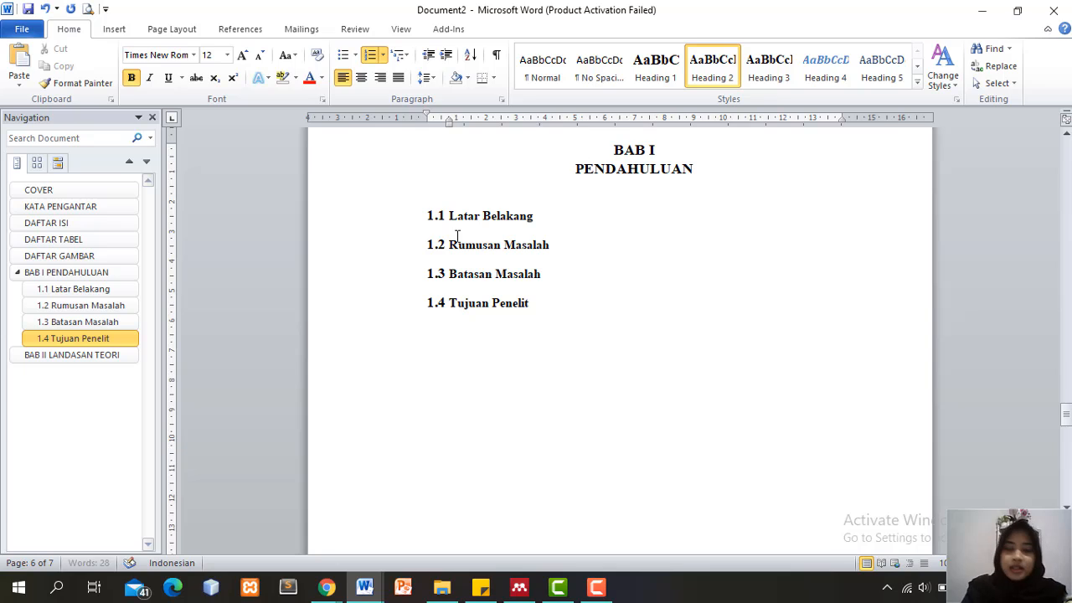
pyautogui.write('n')
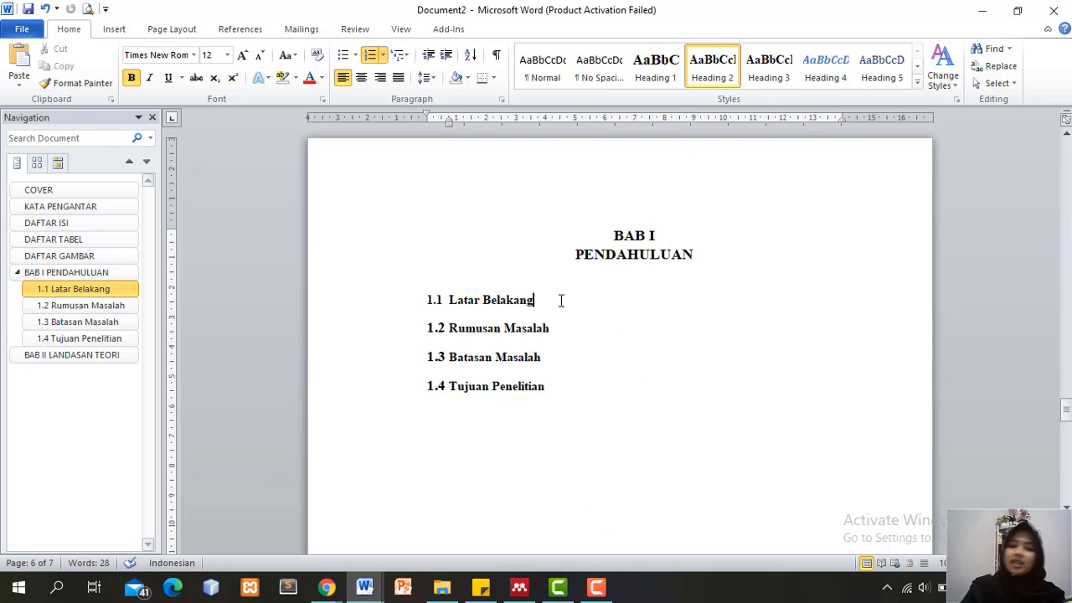
# Paste the background paragraph under 1.1 Latar Belakang
pyautogui.press('Return')
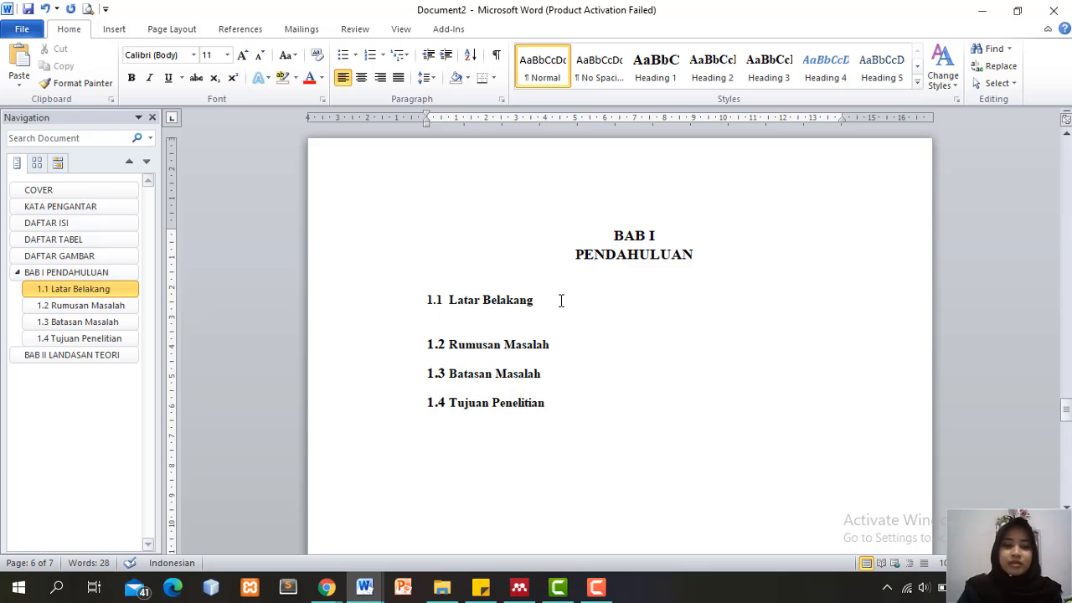
pyautogui.write('Sistem informasi menjadi salah satu kebutuhan di dalam bidang bisnis. Kemampuan untuk mengakses, mengelola data dan penyedia informasi secara cepat sudah menjadi suatu kebutuhan penting bagi pelaku bisnis dan konsumen. Untuk menunjang hal tersebut maka perlu menerapkan sistem informasi yang terintegrasi dengan baik.')
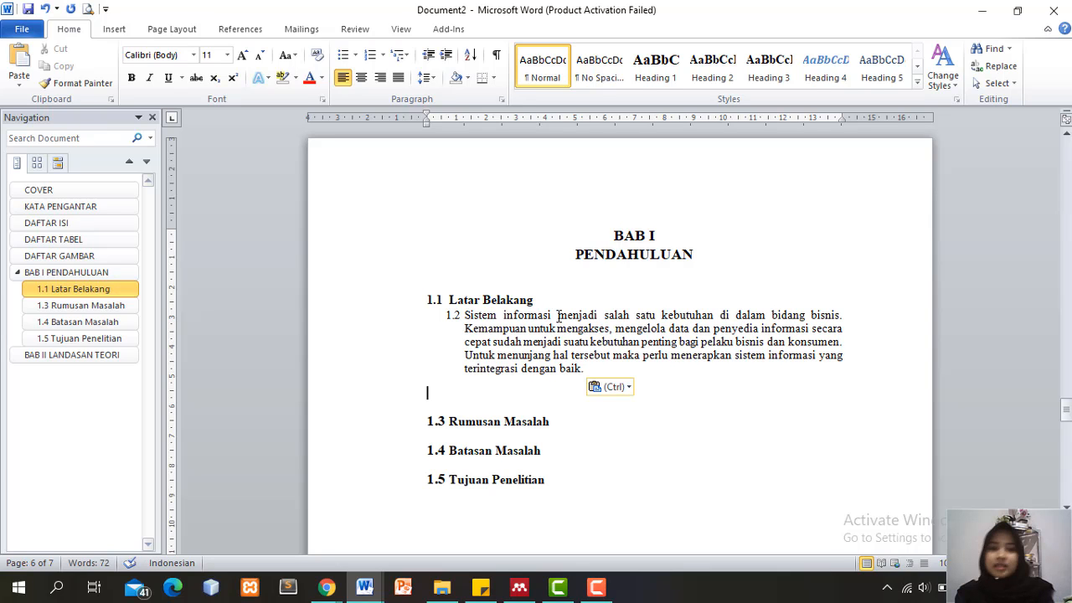
pyautogui.press('Delete')
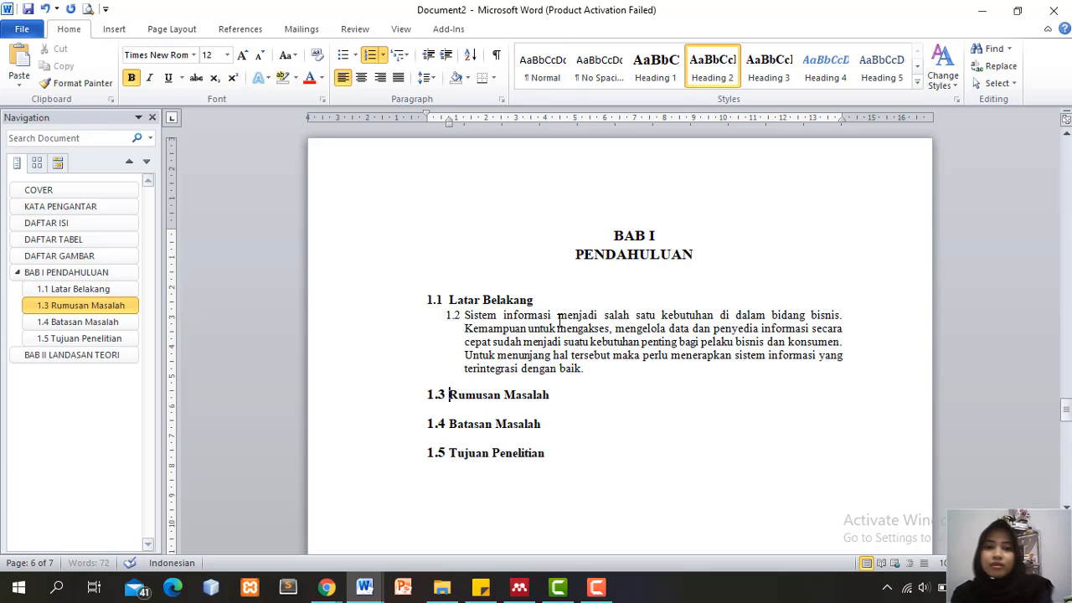
# Strip the paragraph's numbering, give it a first-line indent, and add an empty line after 'baik.'
pyautogui.click(465, 315)
pyautogui.press('BackSpace')
pyautogui.press('BackSpace')
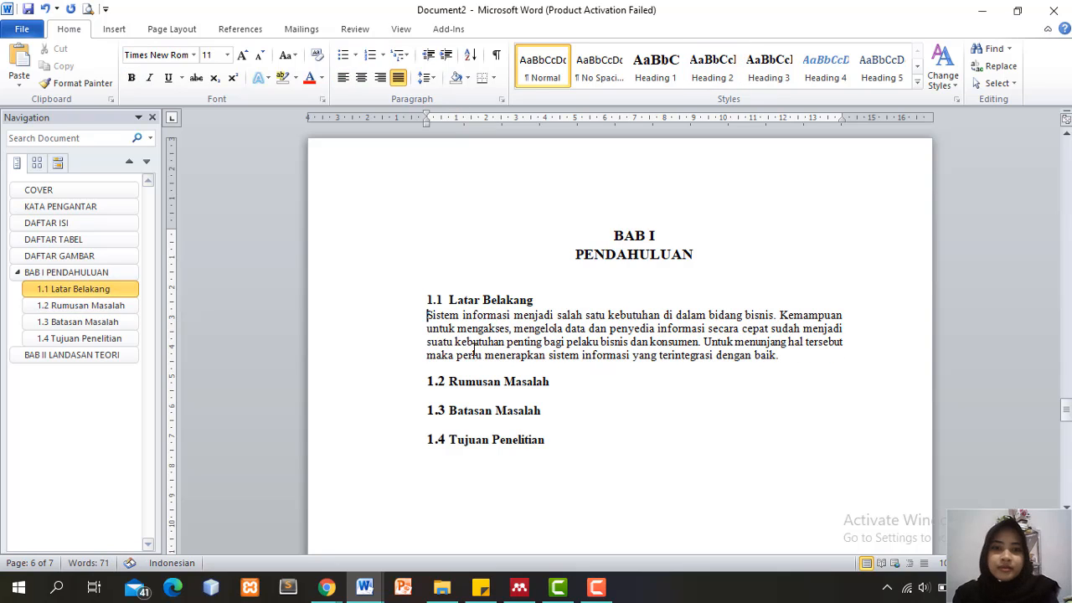
pyautogui.press('Tab')
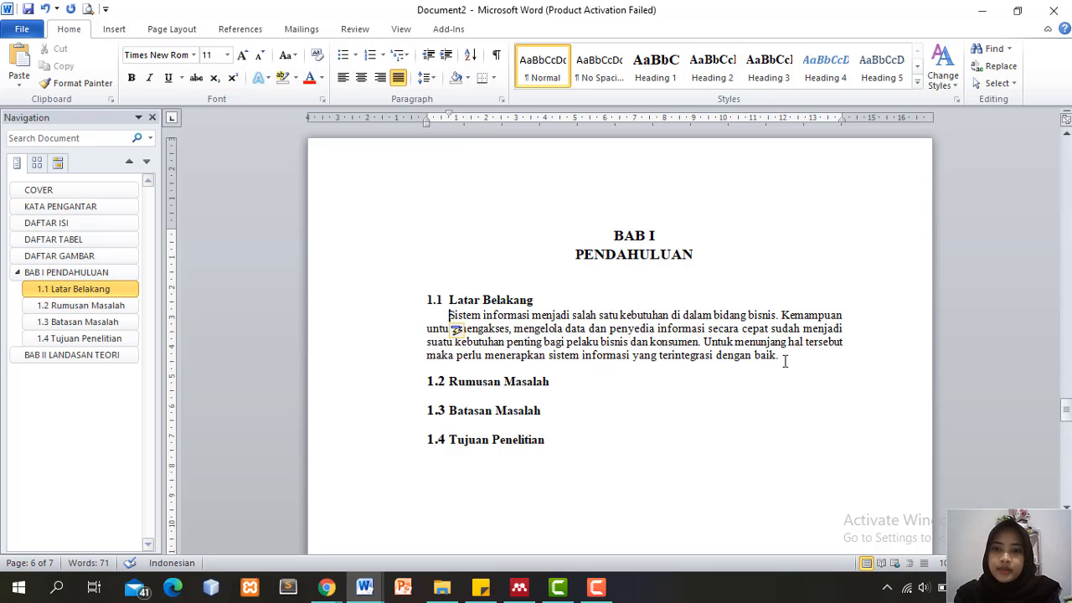
pyautogui.click(787, 355)
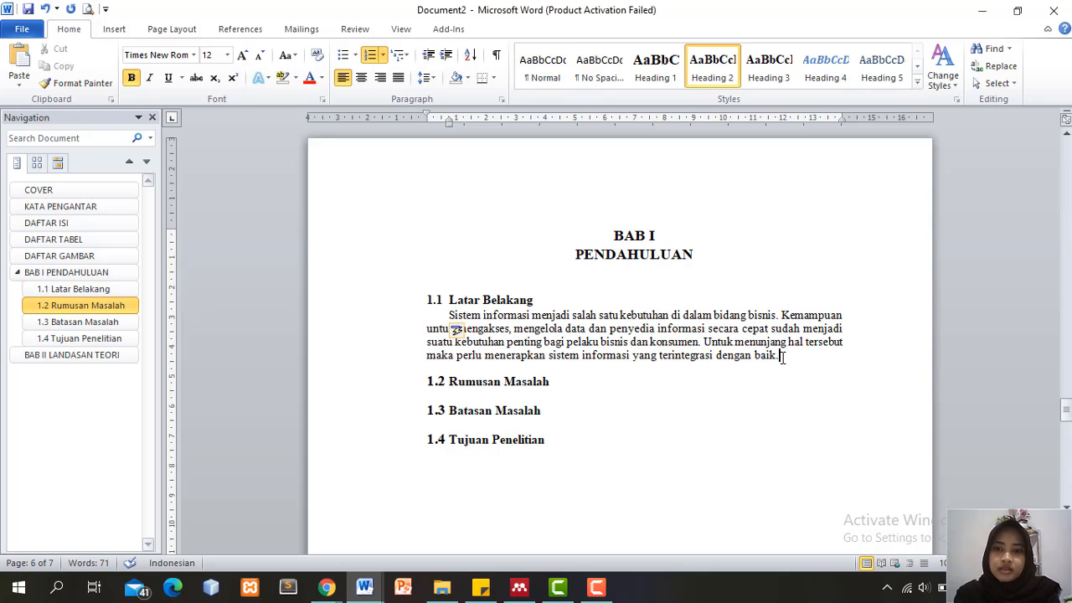
pyautogui.click(781, 355)
pyautogui.press('Return')
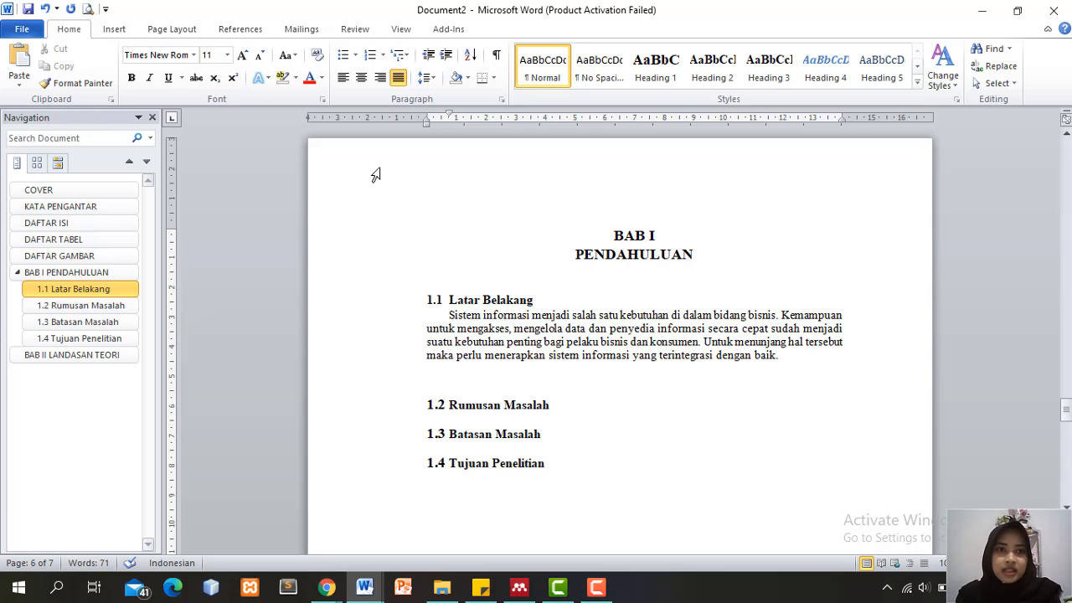
pyautogui.click(117, 30)
# Insert a 2x4 table and fill the Nama and Npm rows with the student's name and number
pyautogui.click(114, 77)
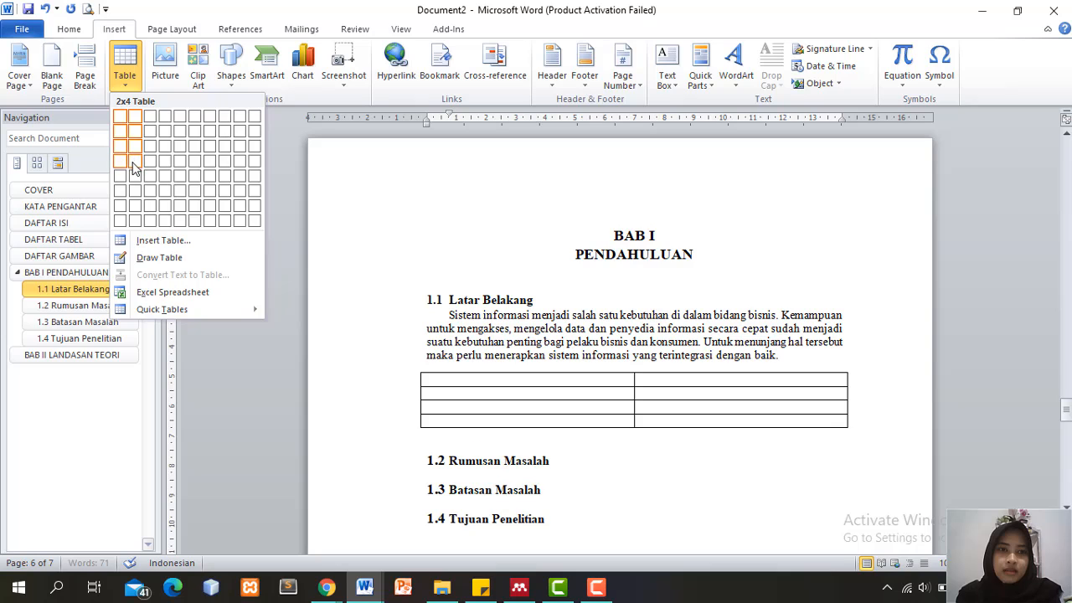
pyautogui.click(134, 167)
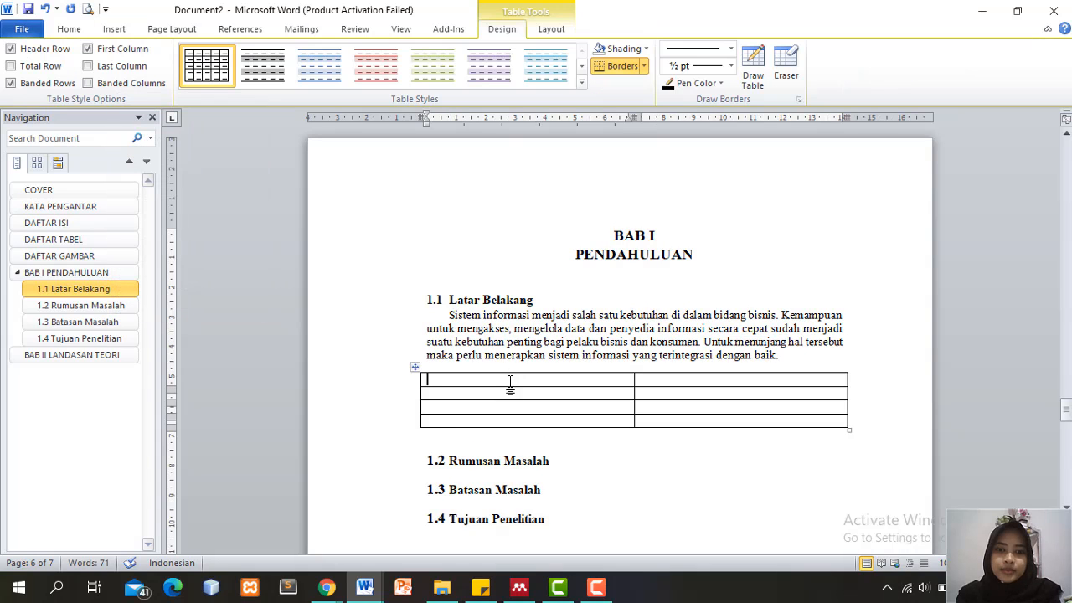
pyautogui.write('Na')
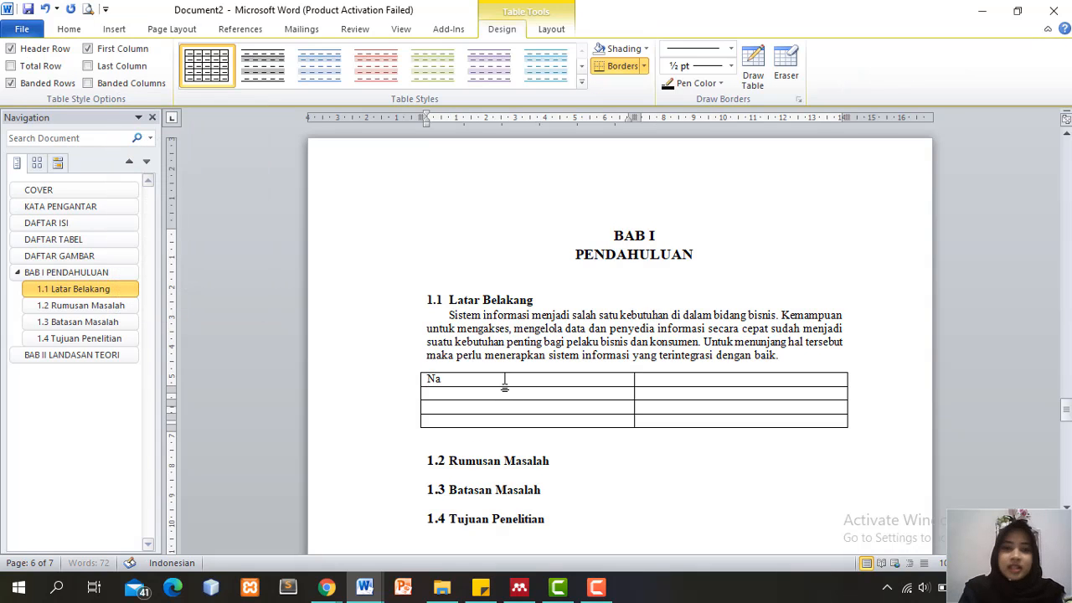
pyautogui.write('ma')
pyautogui.press('Tab')
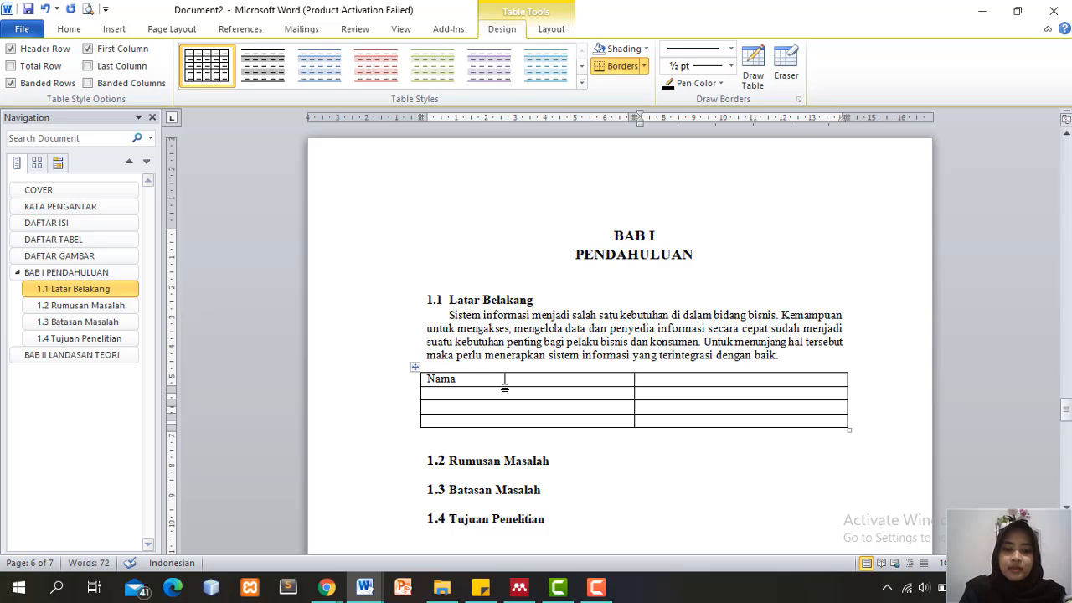
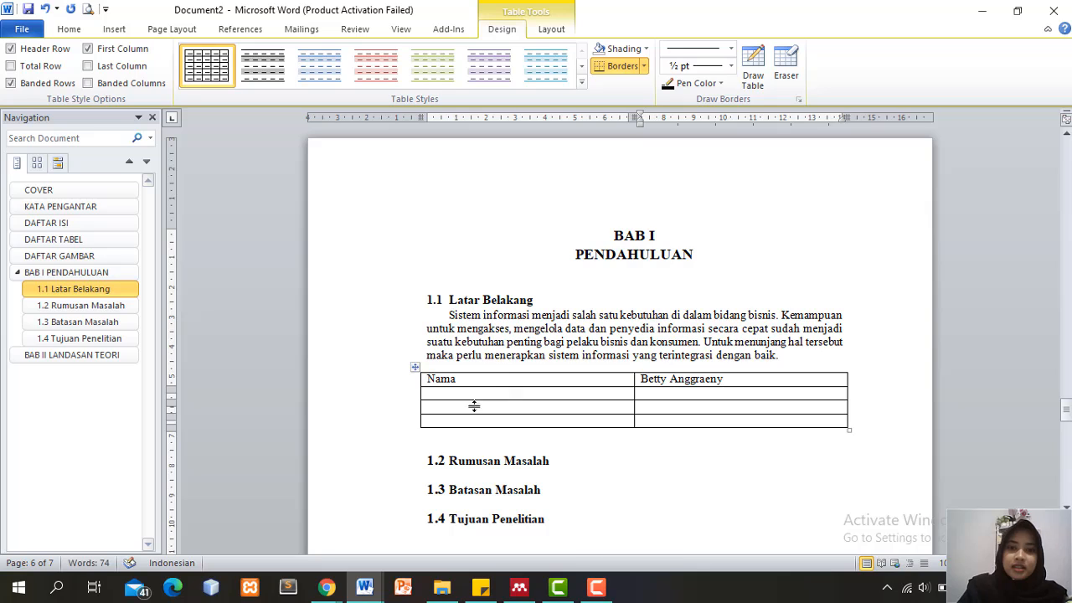
pyautogui.click(459, 392)
pyautogui.write('Npm')
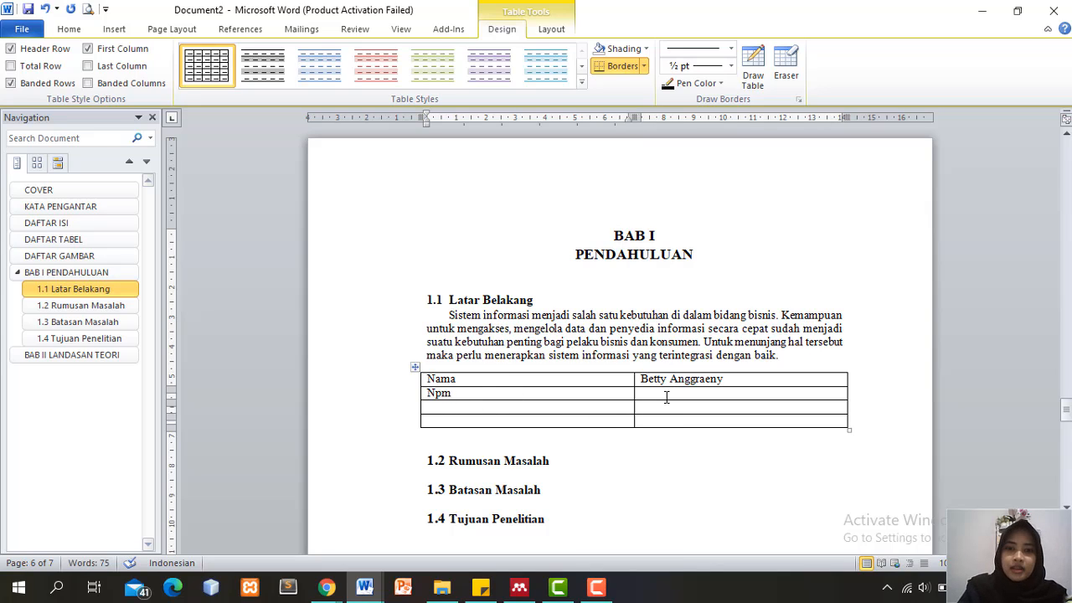
pyautogui.click(667, 397)
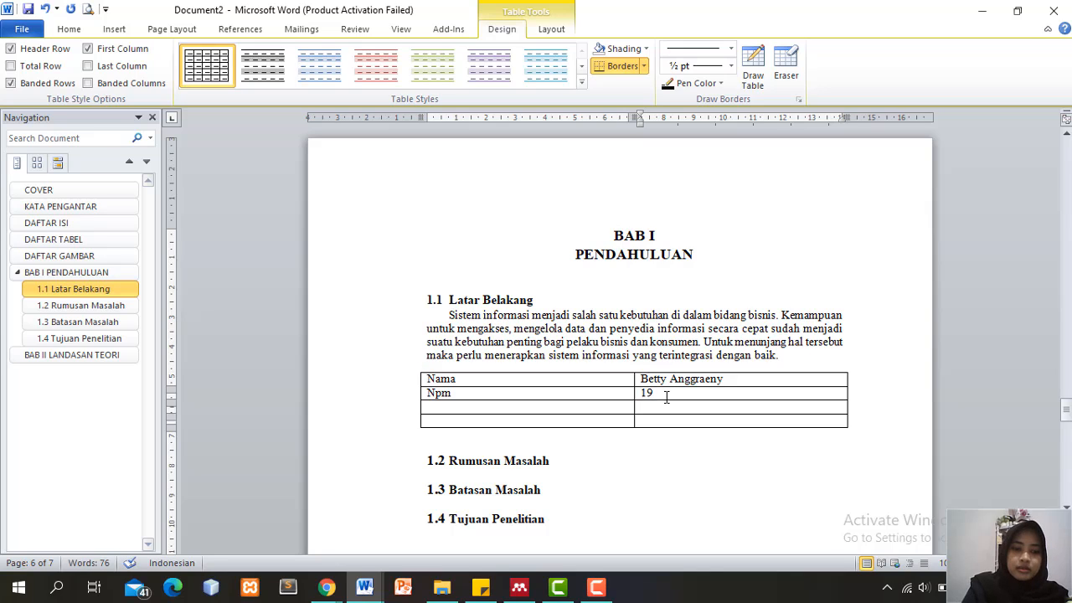
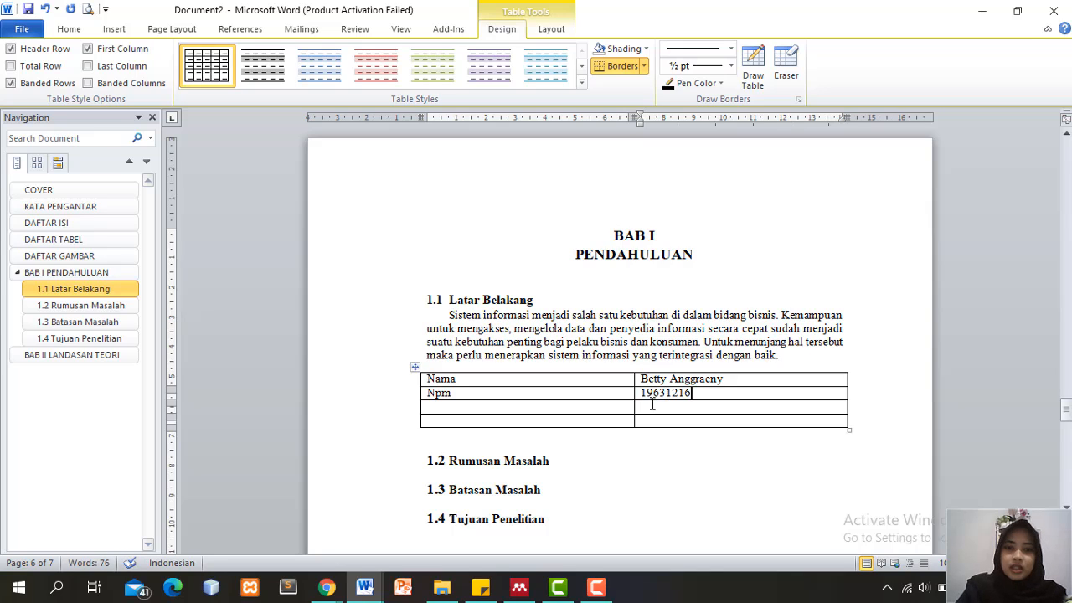
# Fill Kelas '1F Reg Malam BjJM' and Mata Kuliah 'PPN (Program Paket Niaga)', then add a blank line above the table
pyautogui.click(597, 407)
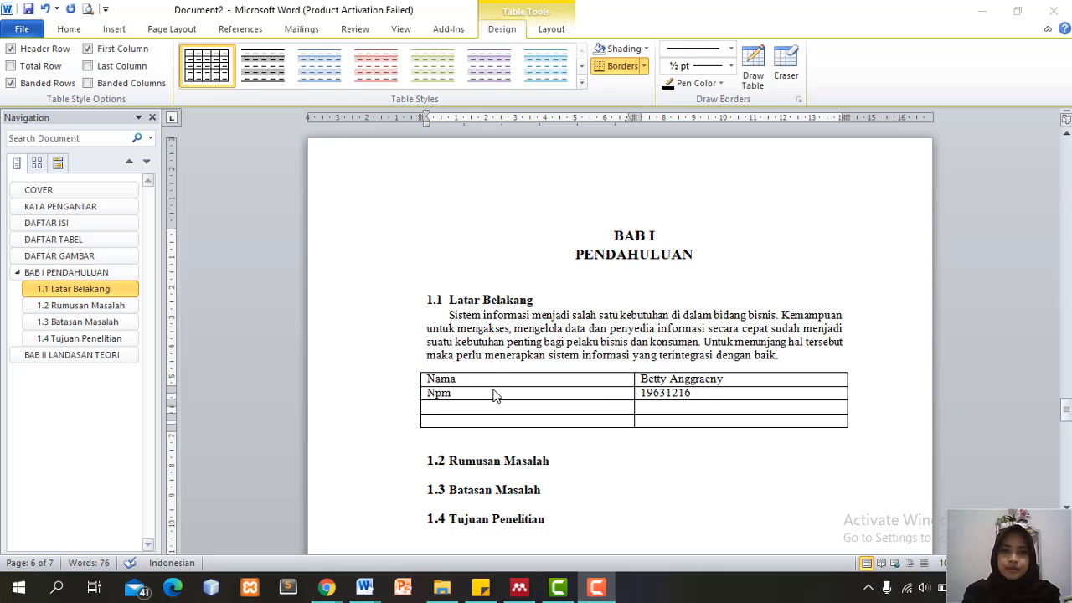
pyautogui.click(475, 405)
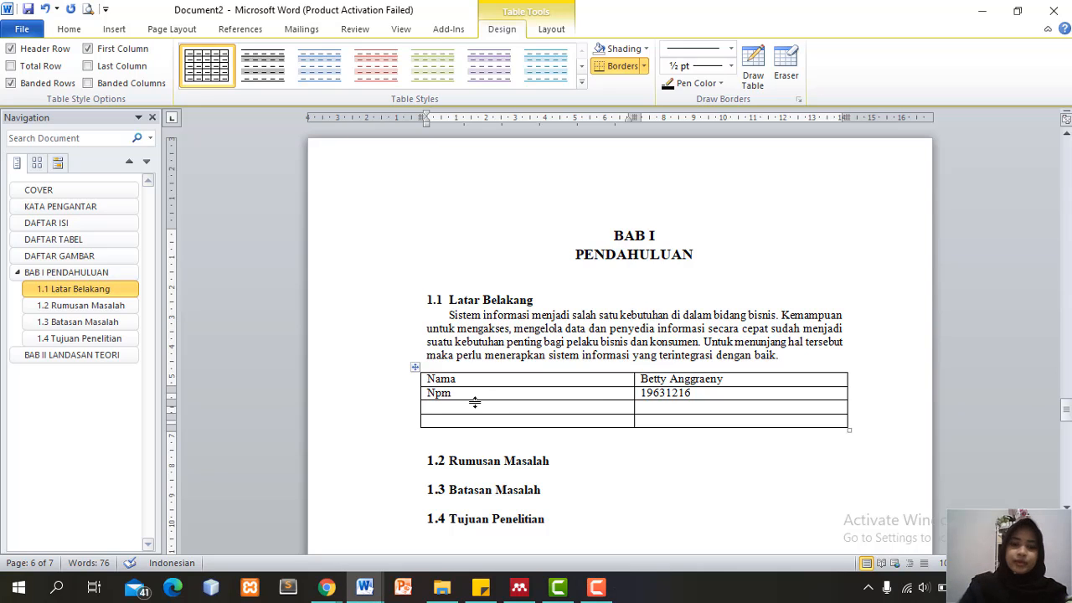
pyautogui.write('Kelas')
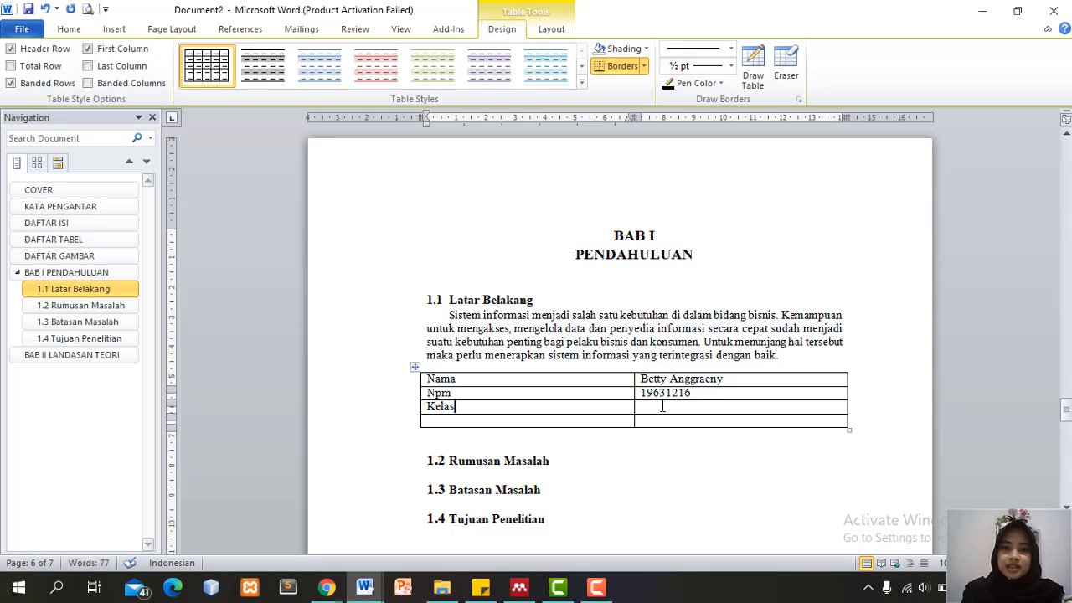
pyautogui.click(662, 406)
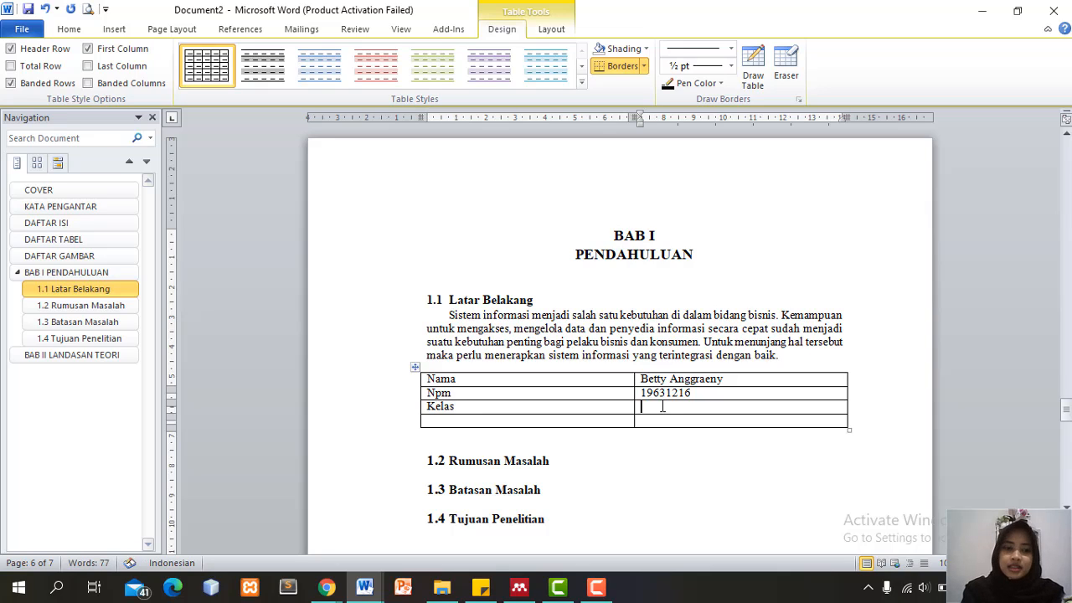
pyautogui.write('1F ')
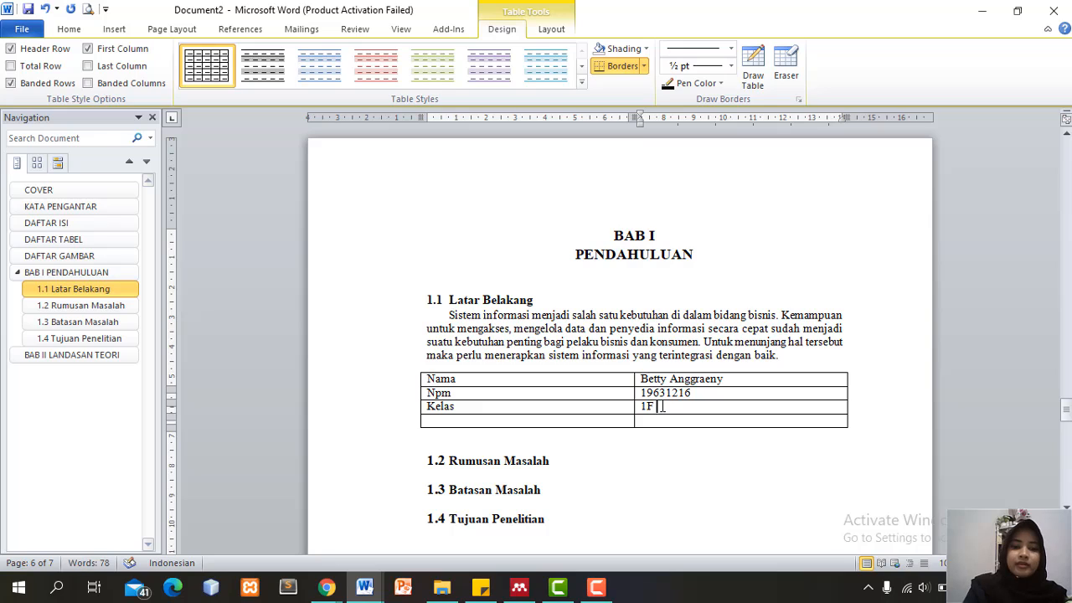
pyautogui.write('Reg Mala')
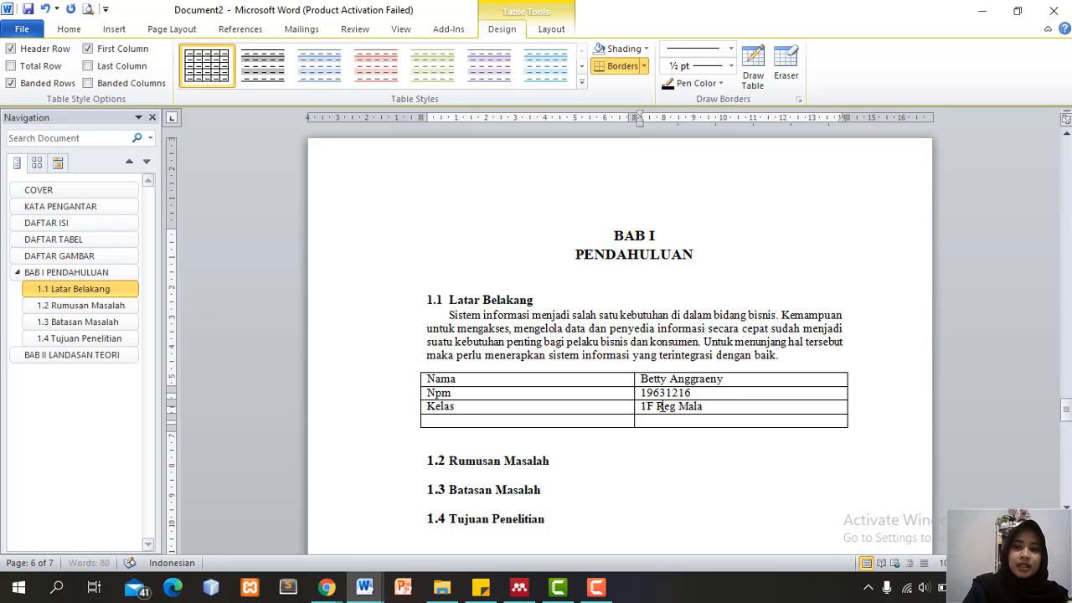
pyautogui.write('m B')
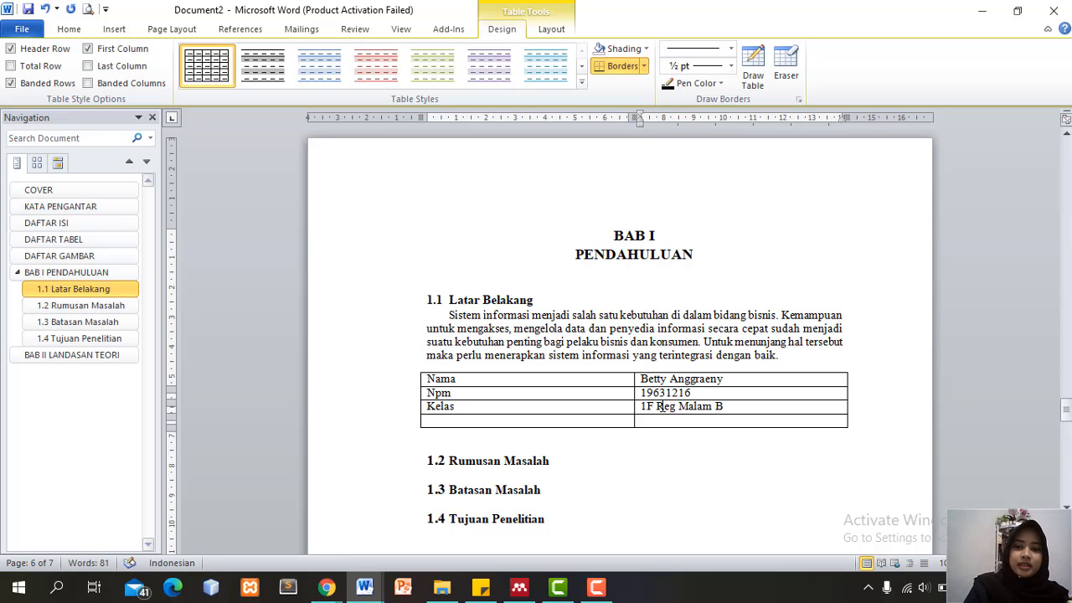
pyautogui.write('jJM')
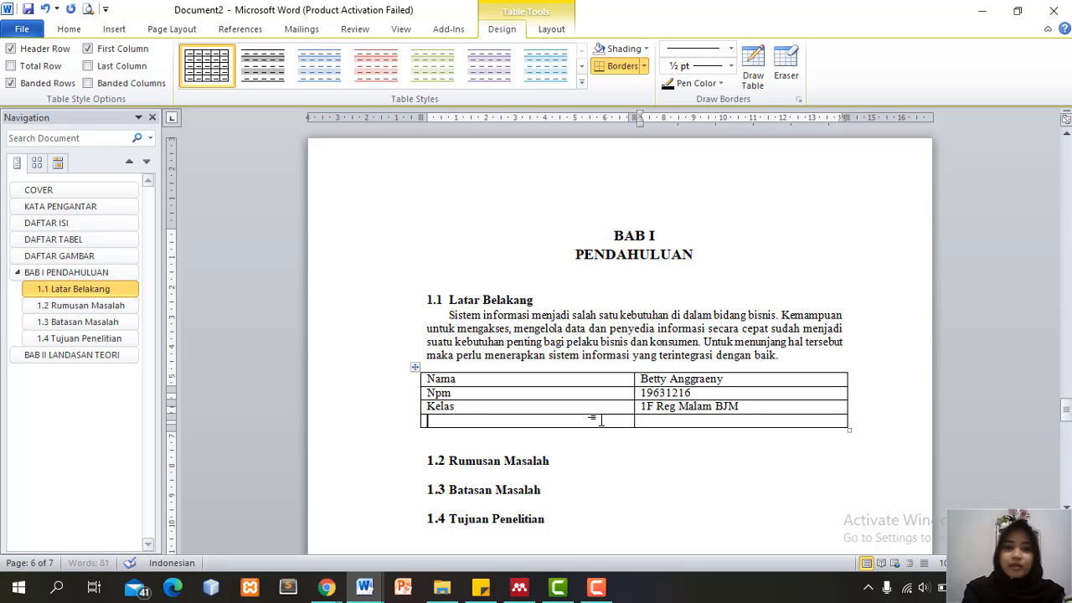
pyautogui.click(601, 421)
pyautogui.write('Mata Kuliah')
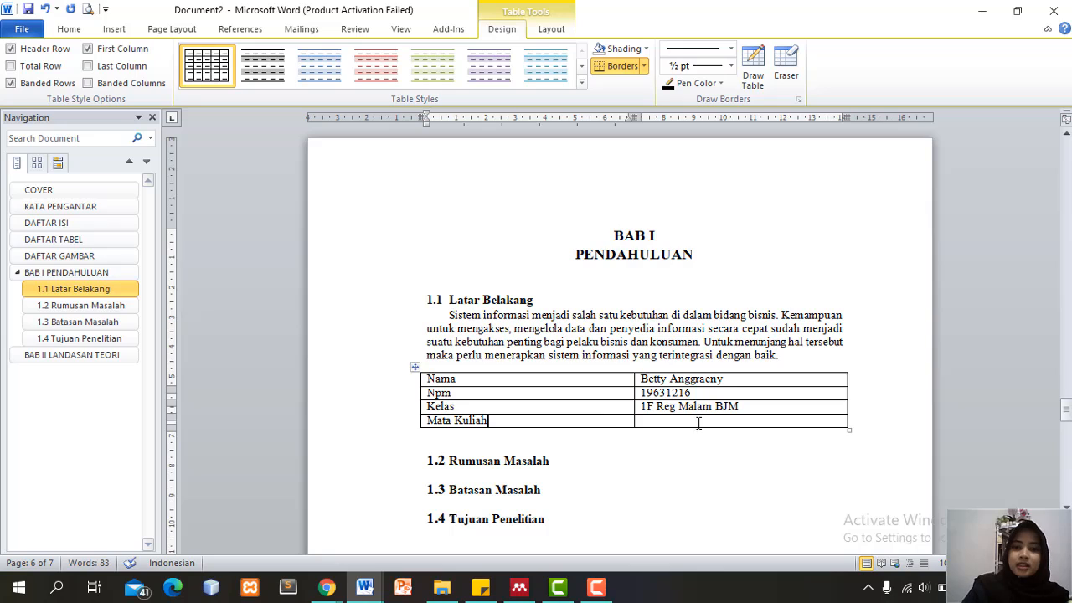
pyautogui.click(695, 422)
pyautogui.write('PP')
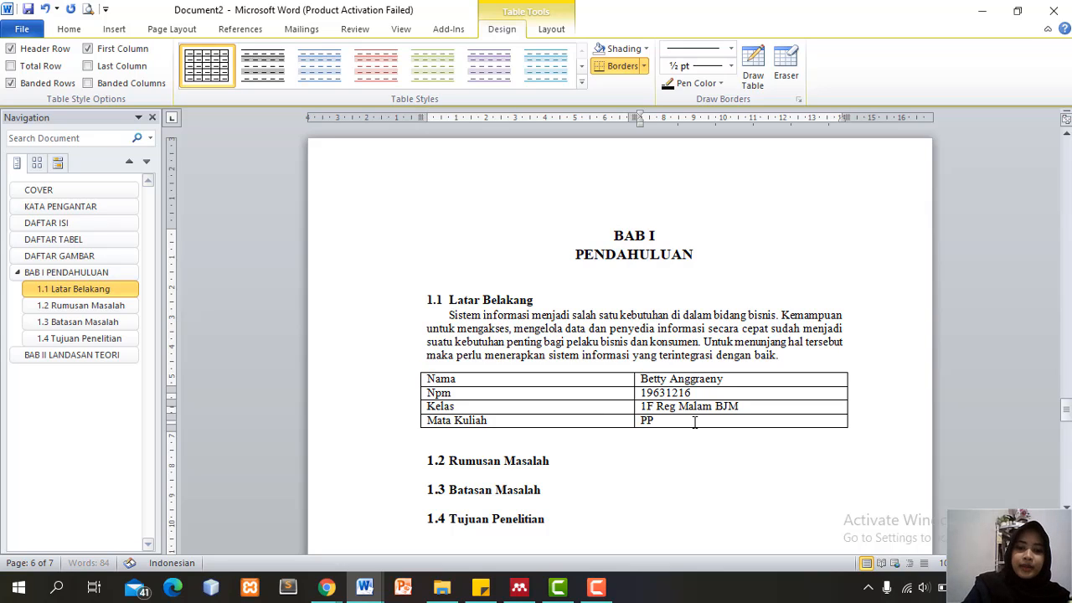
pyautogui.write('N (P')
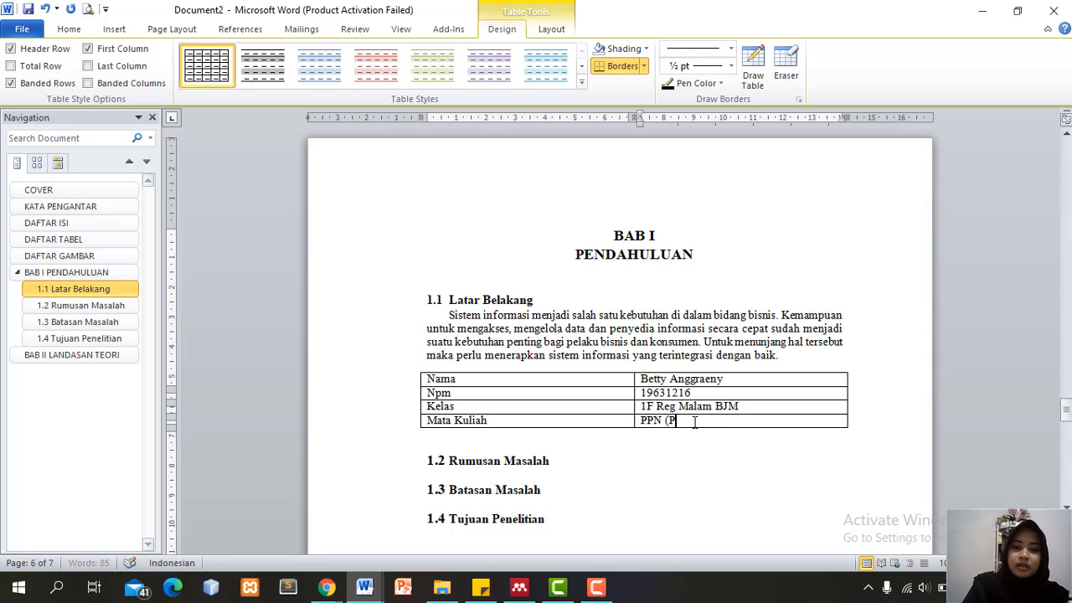
pyautogui.write('rogram Pa')
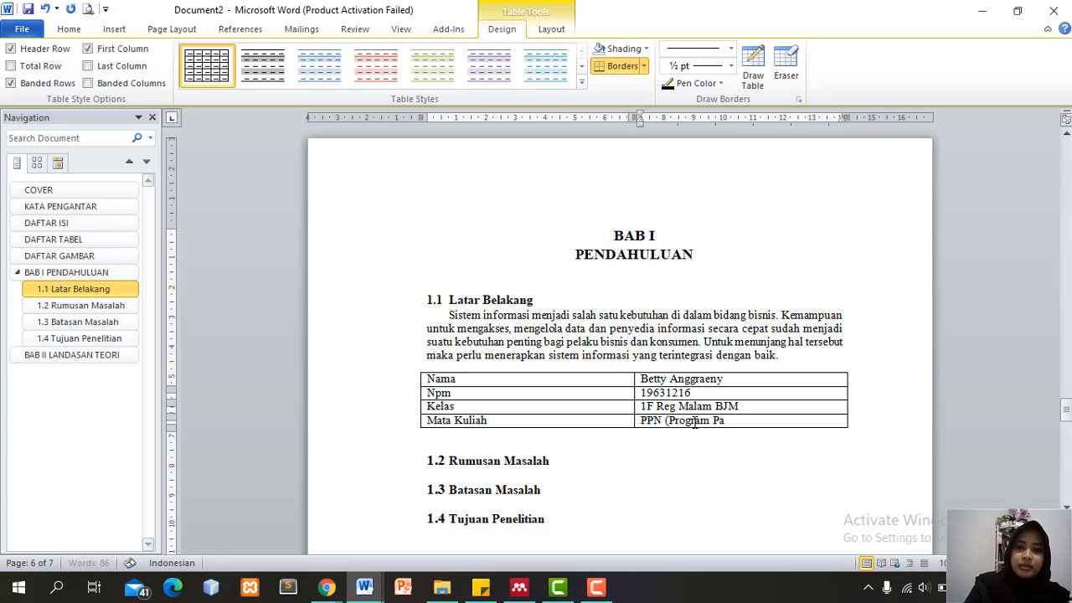
pyautogui.write('ket N')
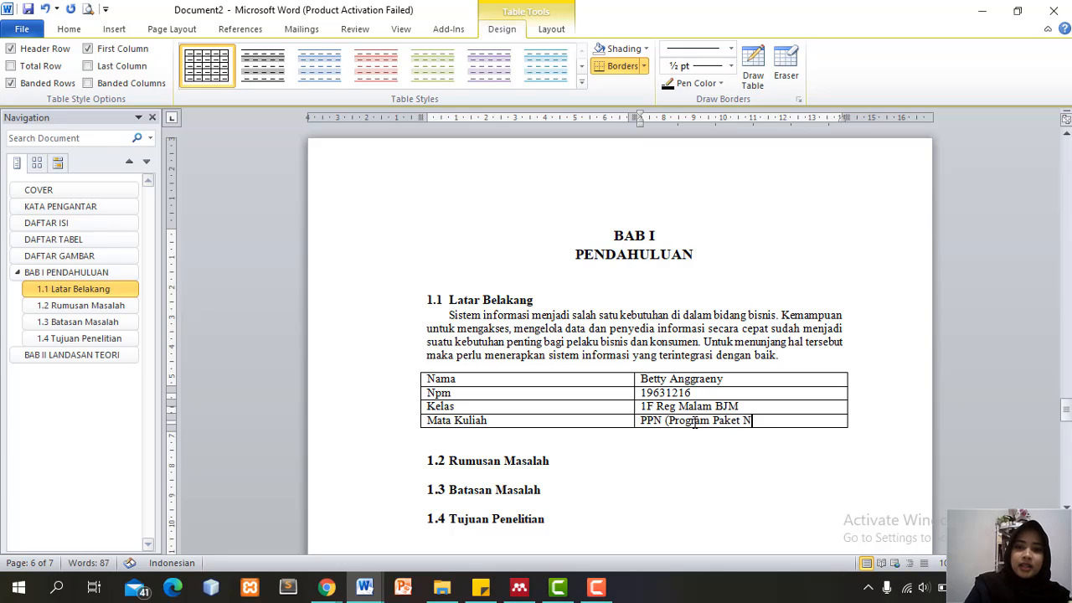
pyautogui.write('iaga)')
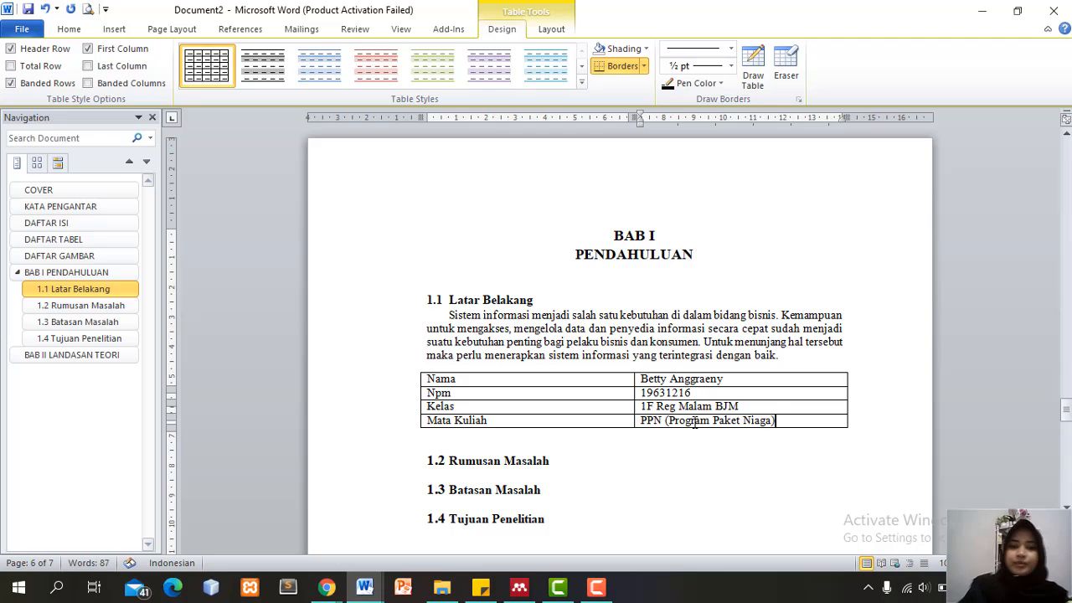
pyautogui.click(784, 358)
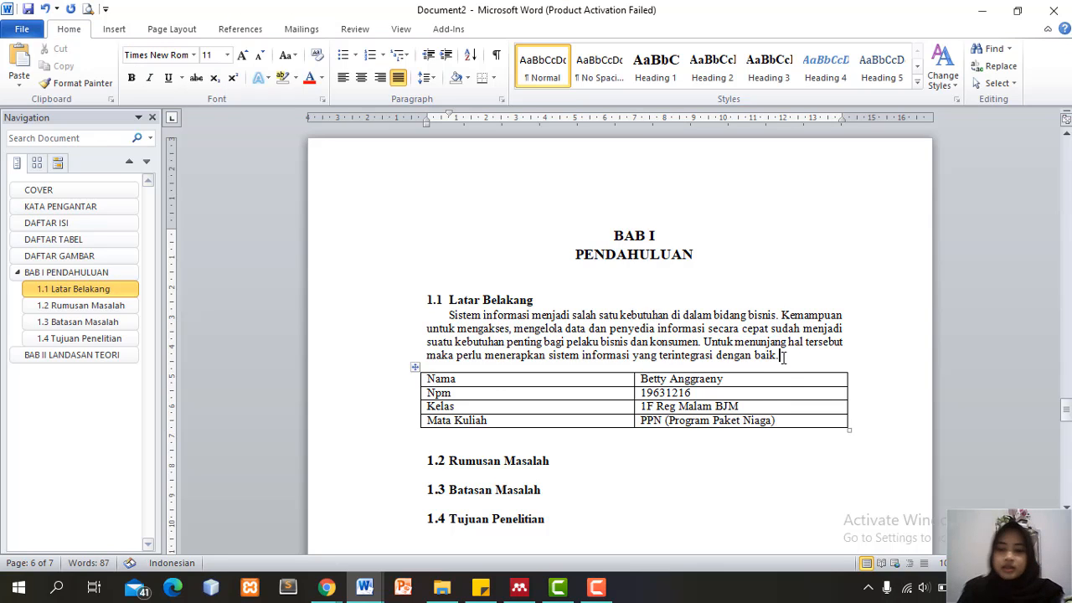
pyautogui.press('Return')
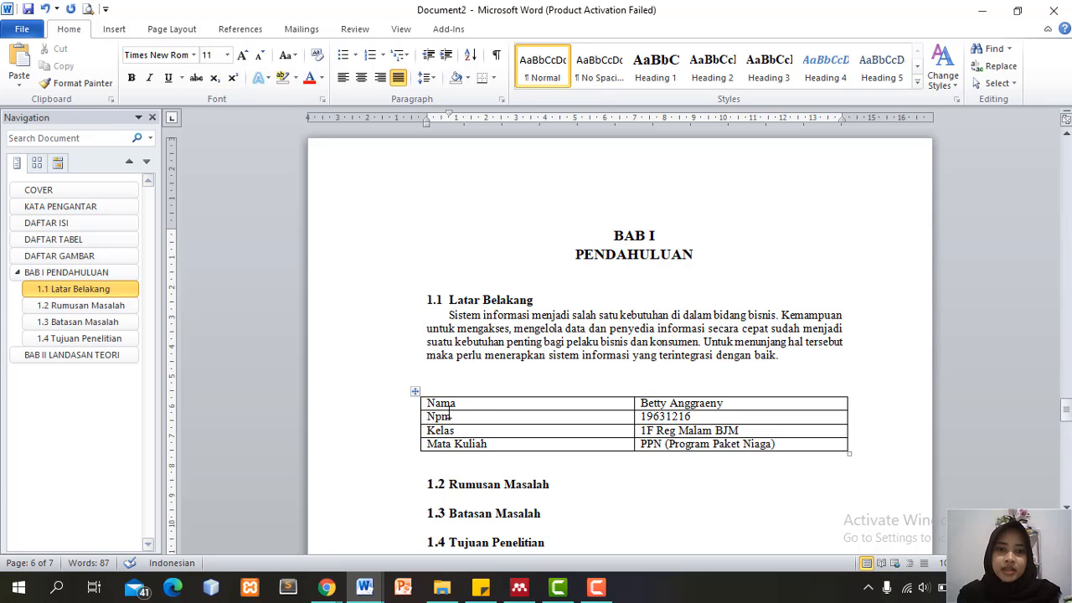
# Insert a 'Tabel 1' caption above the table using the Tabel label
pyautogui.click(414, 393)
pyautogui.rightClick(415, 393)
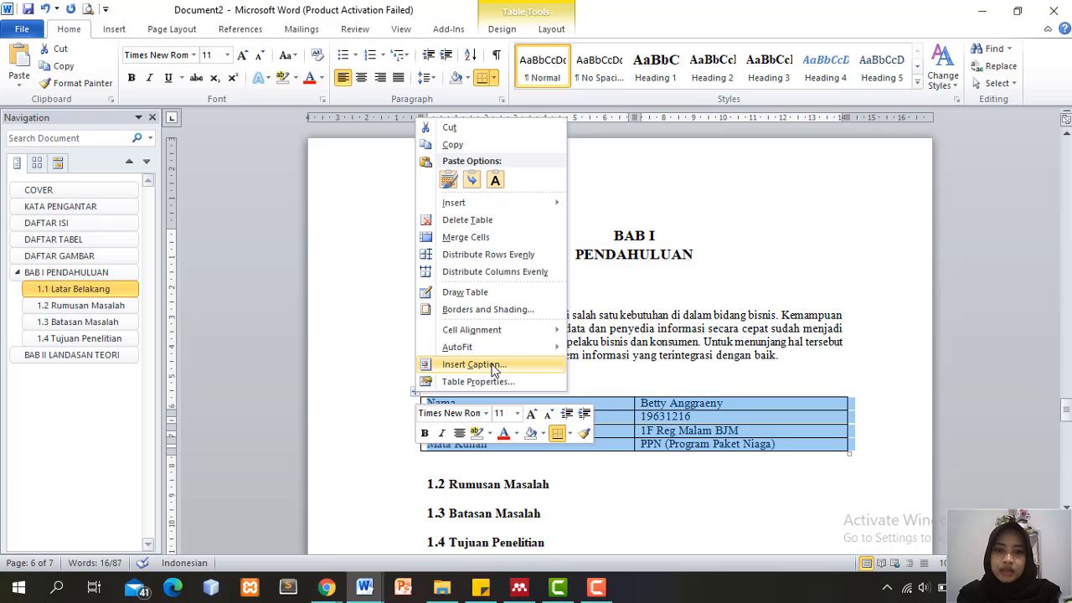
pyautogui.click(473, 364)
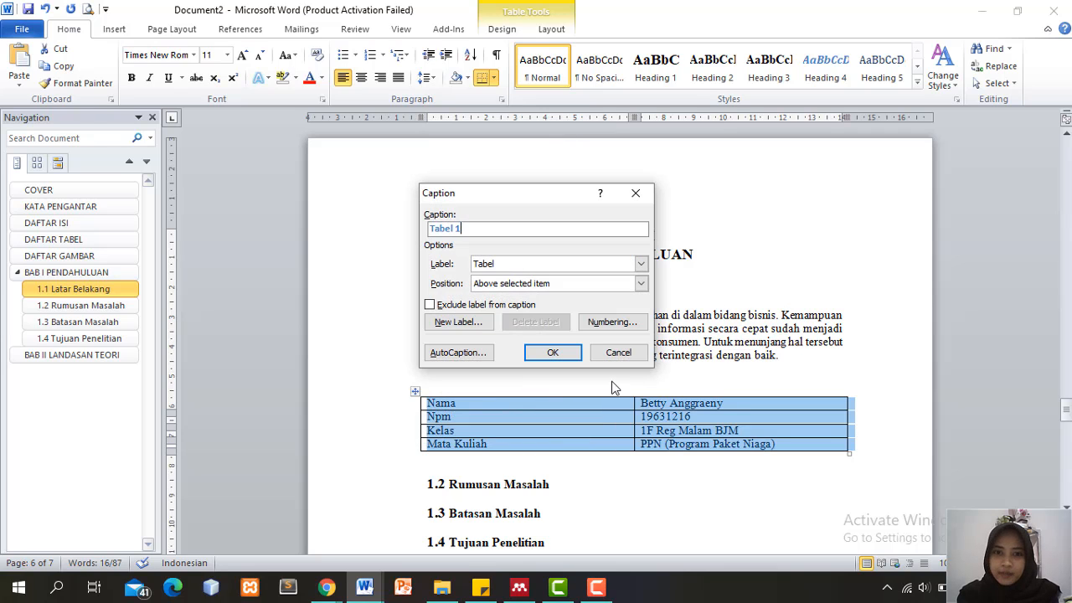
pyautogui.click(504, 267)
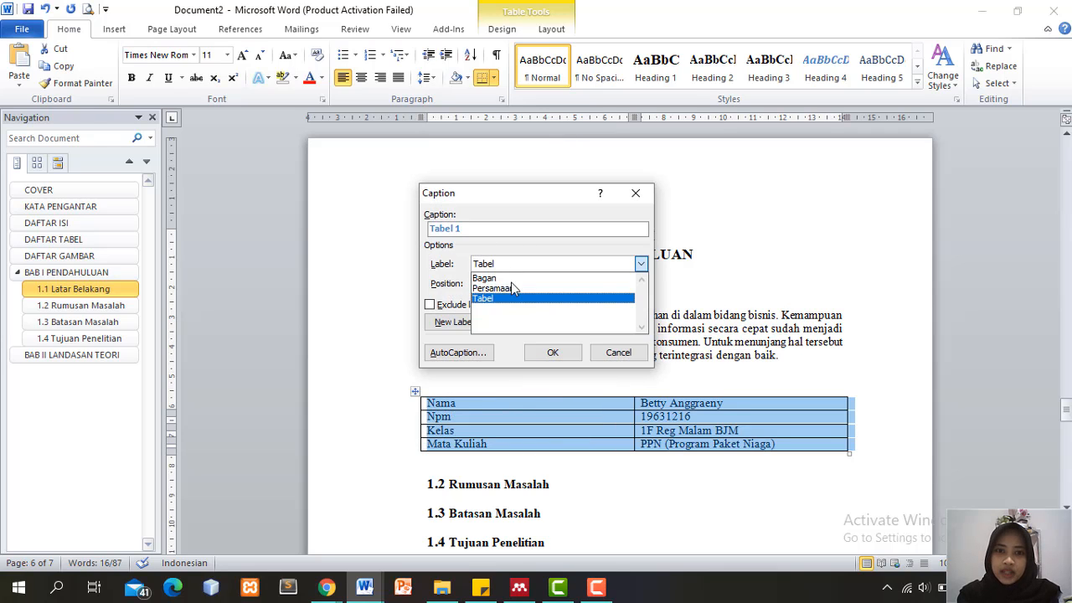
pyautogui.click(518, 303)
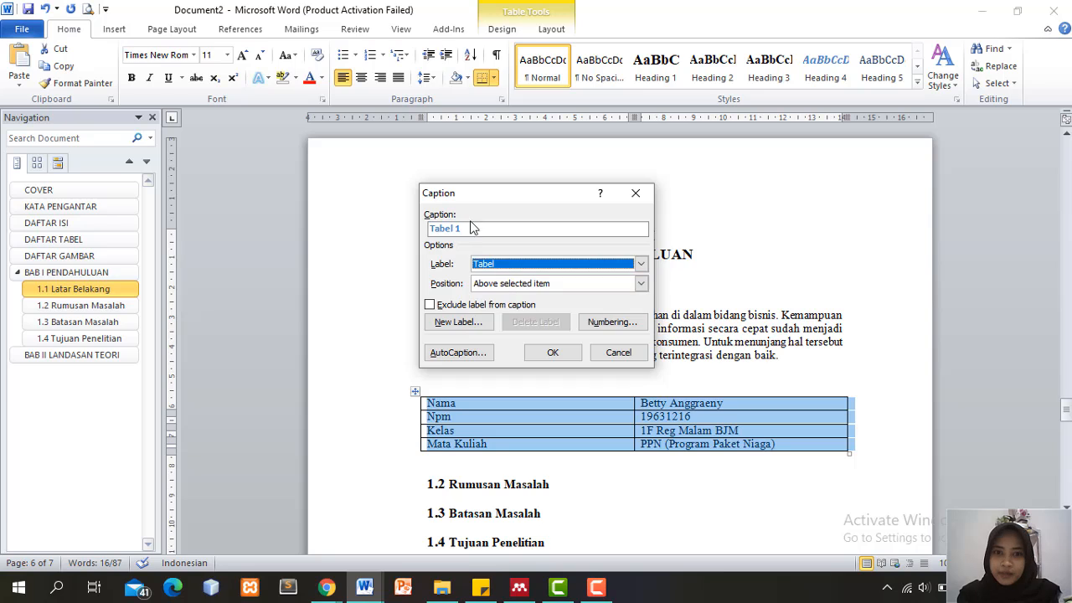
pyautogui.click(522, 268)
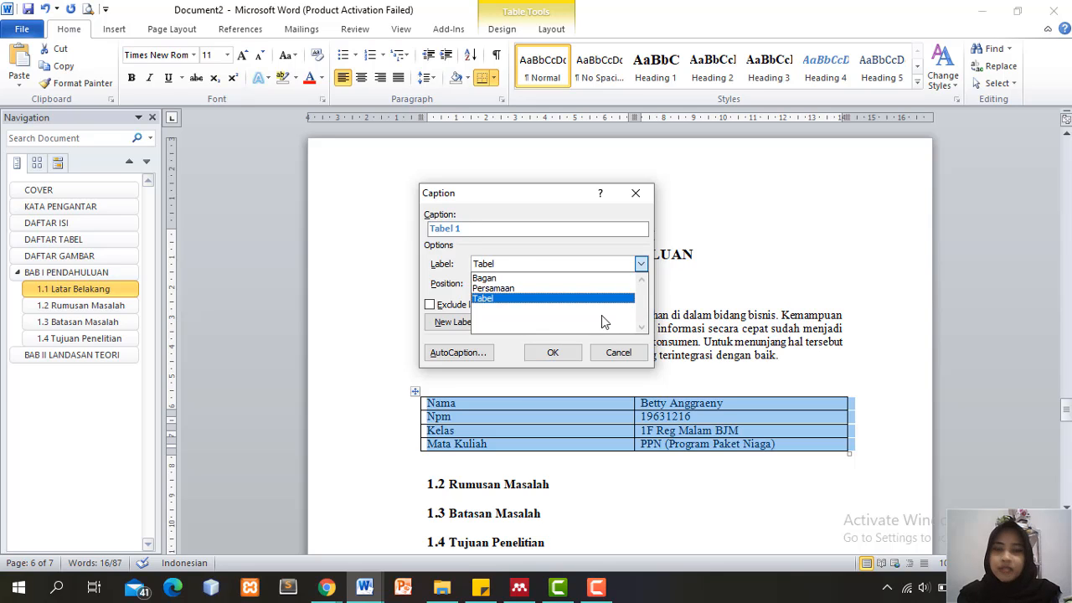
pyautogui.click(552, 303)
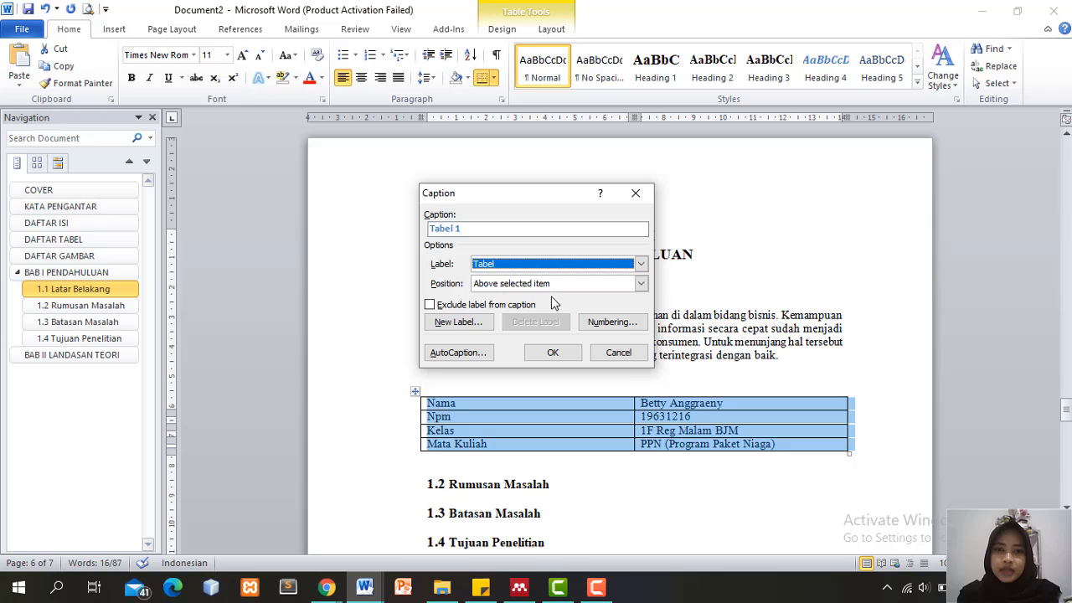
pyautogui.click(553, 353)
# Style the Tabel 1 caption as Heading 2 and reset the empty line above to Normal
pyautogui.click(407, 390)
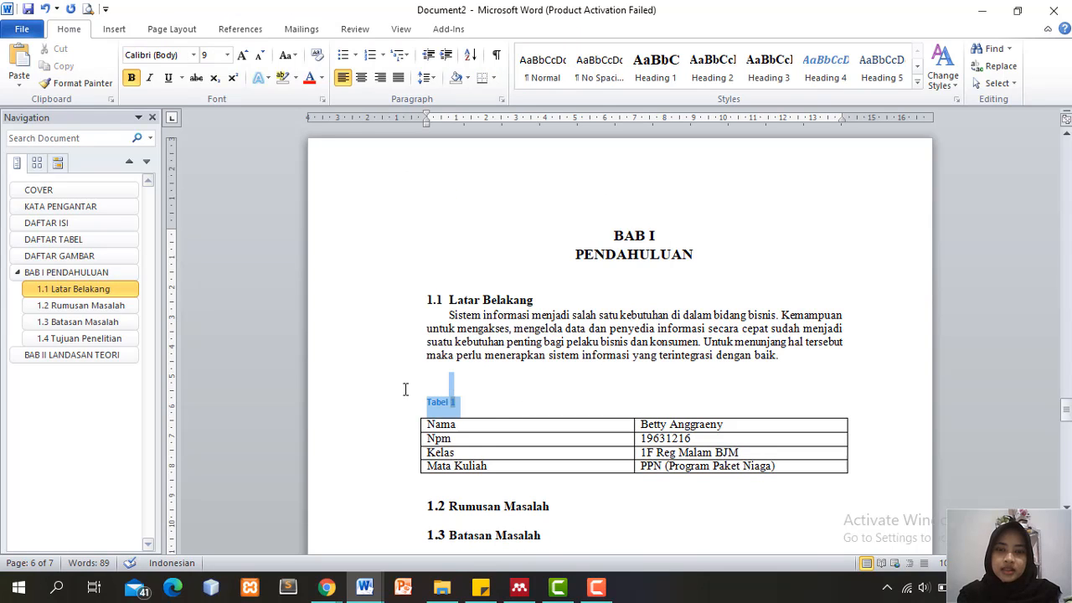
pyautogui.click(704, 80)
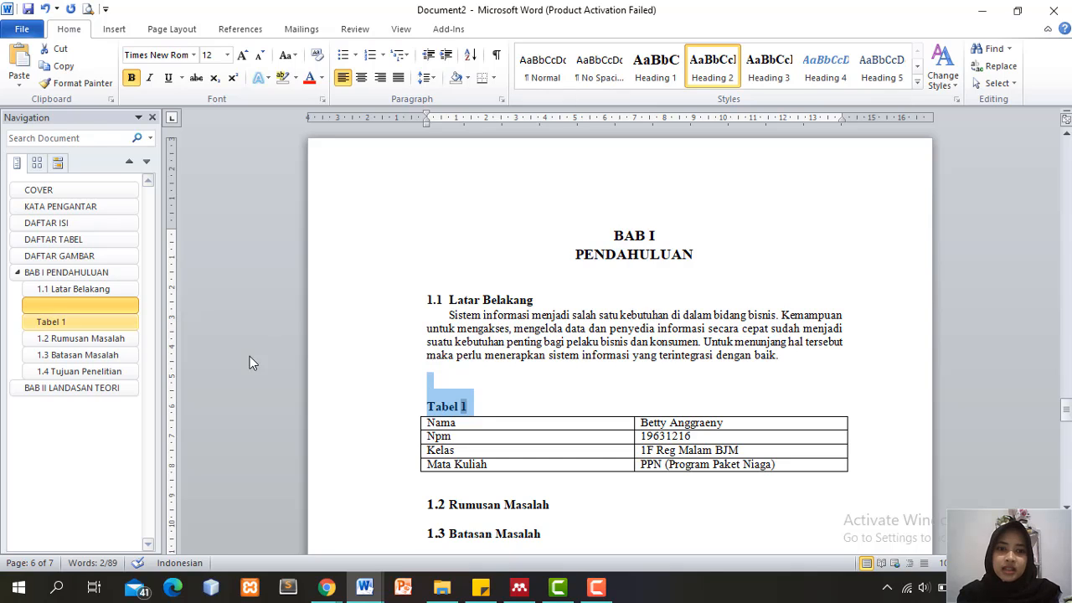
pyautogui.click(442, 382)
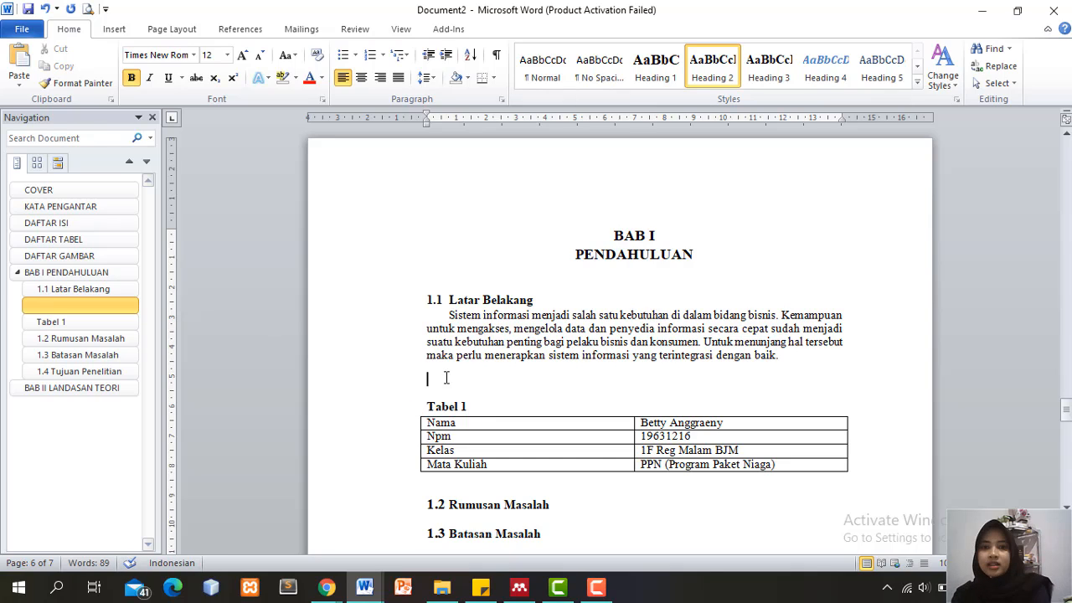
pyautogui.click(543, 67)
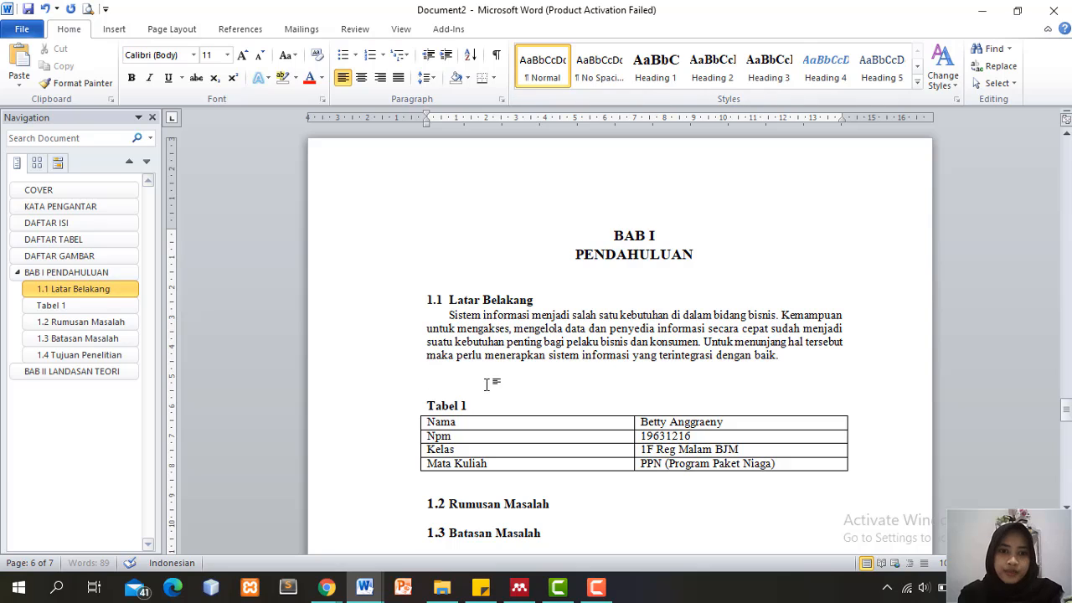
pyautogui.click(482, 405)
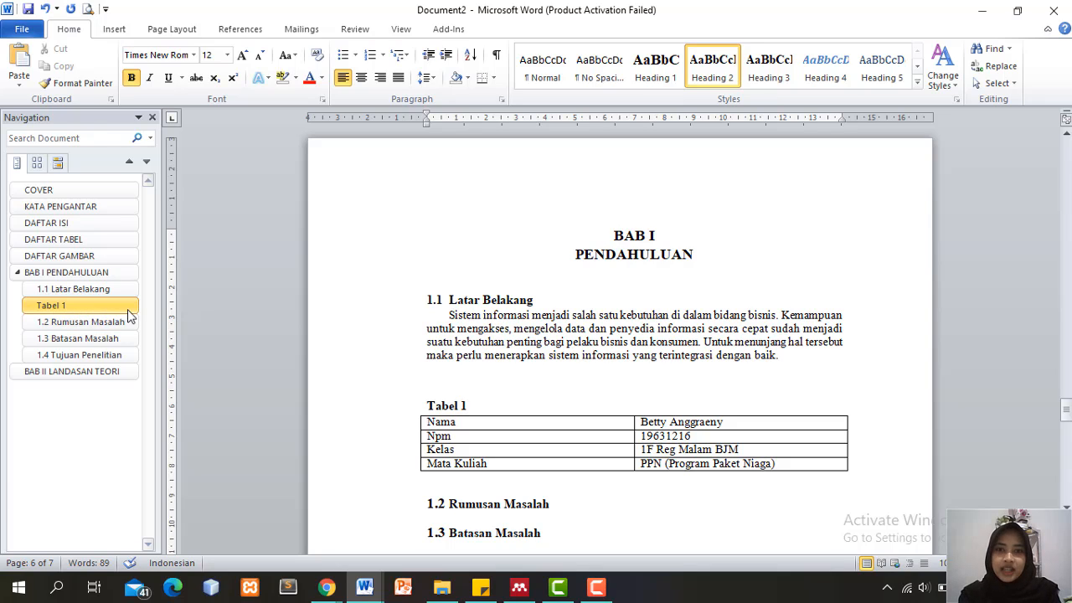
# Restyle the Tabel 1 caption as Heading 3 under 1.1
pyautogui.moveTo(467, 401); pyautogui.dragTo(428, 382)
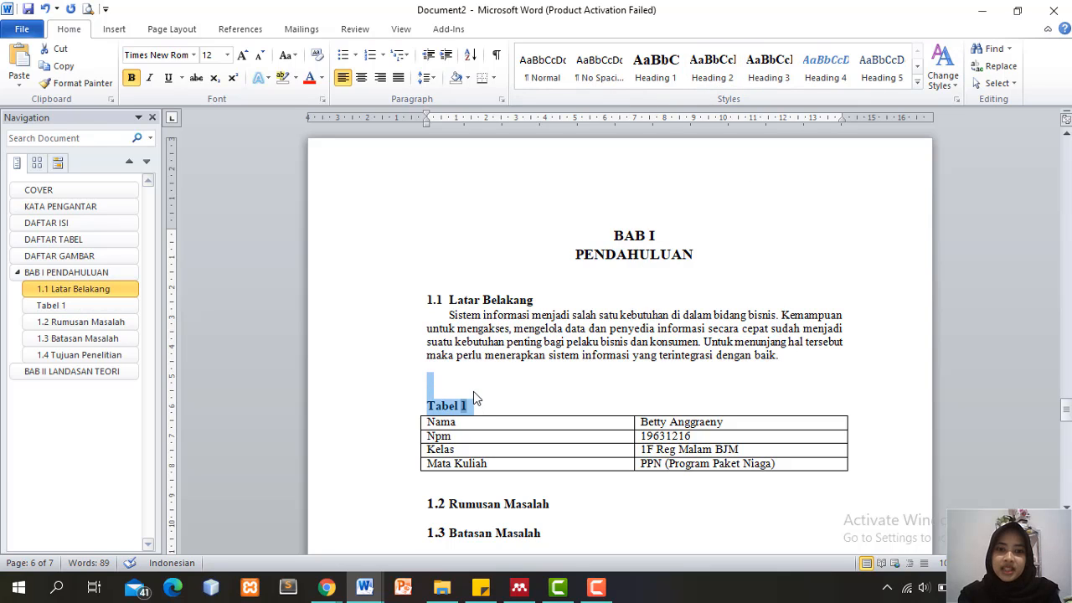
pyautogui.moveTo(475, 406); pyautogui.dragTo(428, 409)
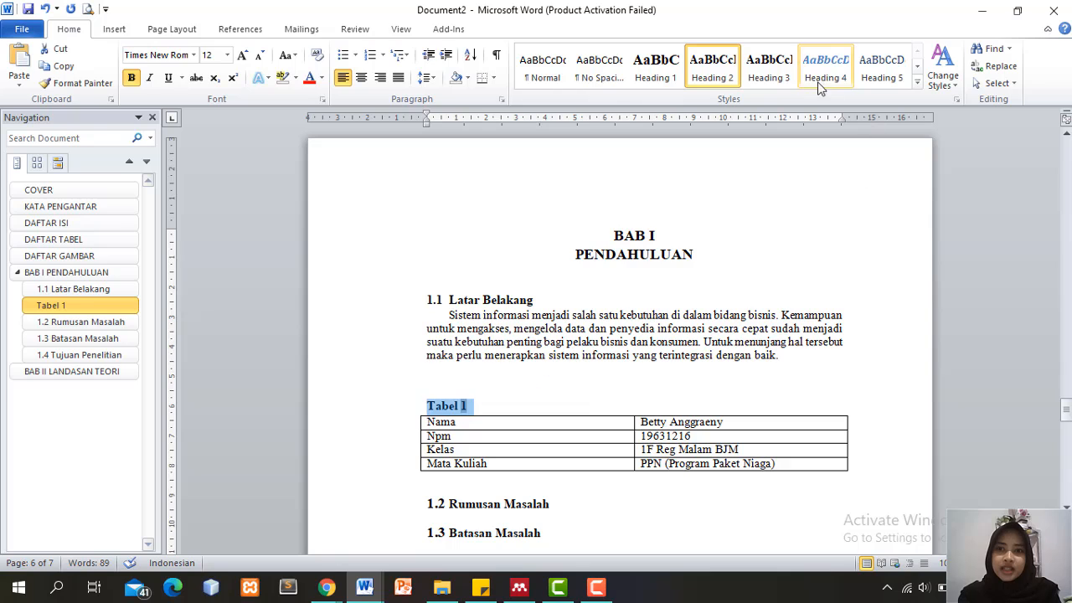
pyautogui.click(769, 69)
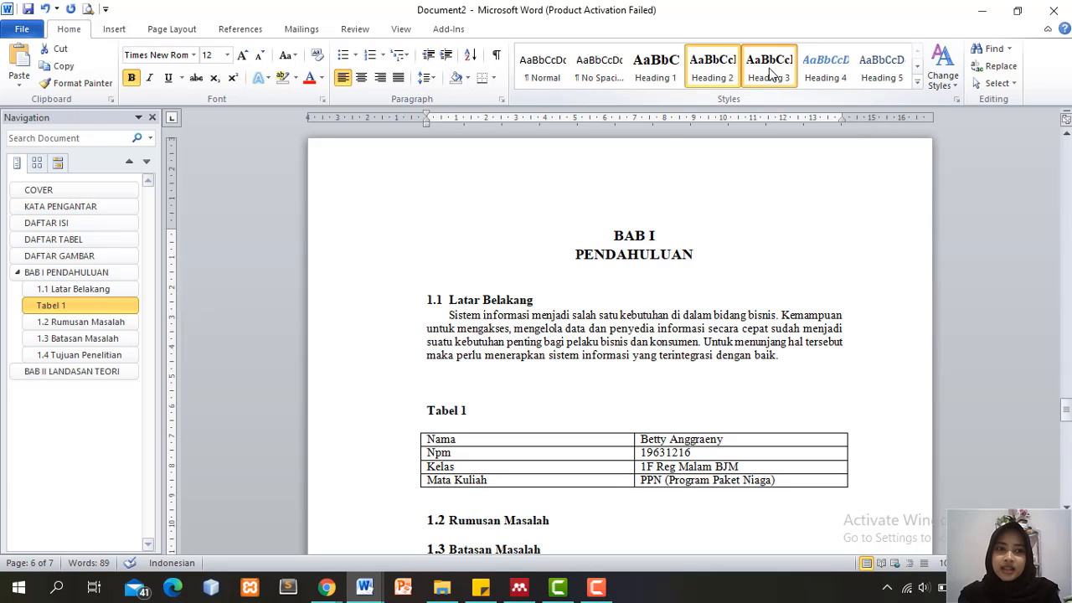
pyautogui.click(70, 309)
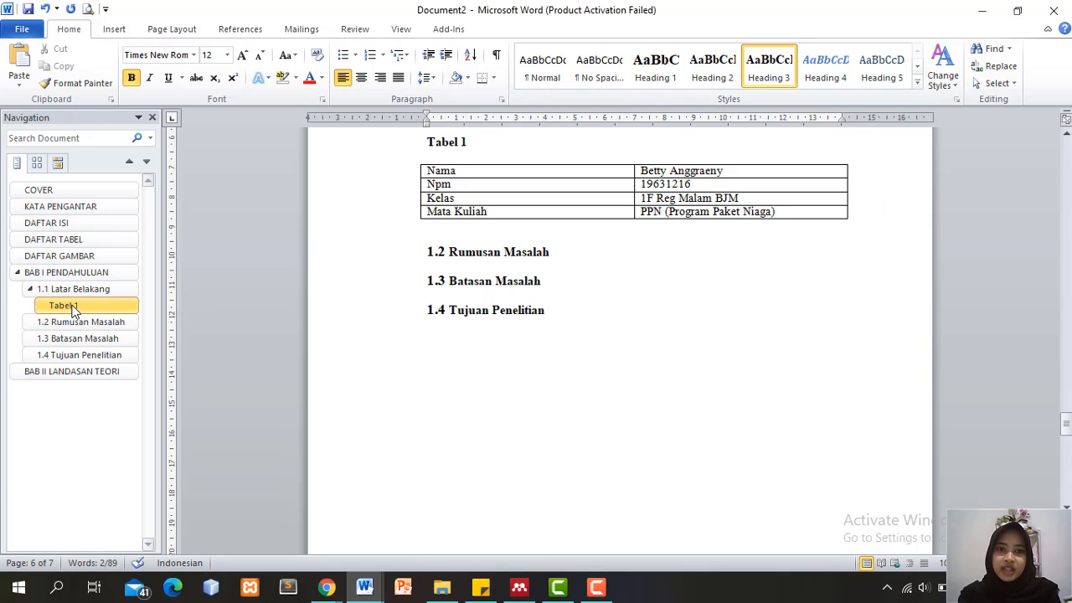
pyautogui.moveTo(1067, 424); pyautogui.dragTo(1066, 418)
pyautogui.moveTo(469, 327); pyautogui.dragTo(429, 322)
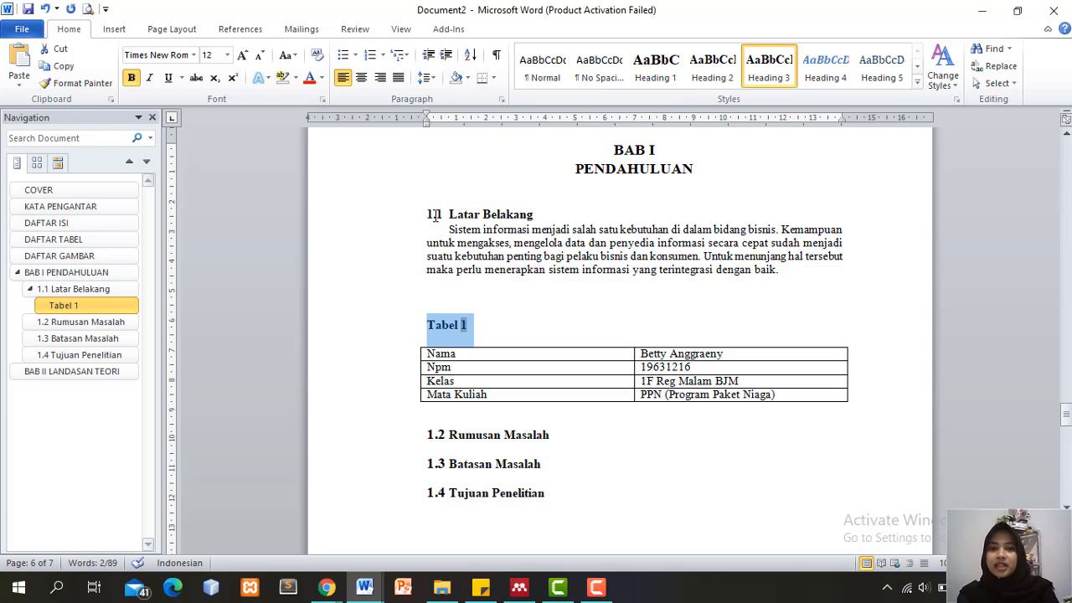
pyautogui.click(475, 326)
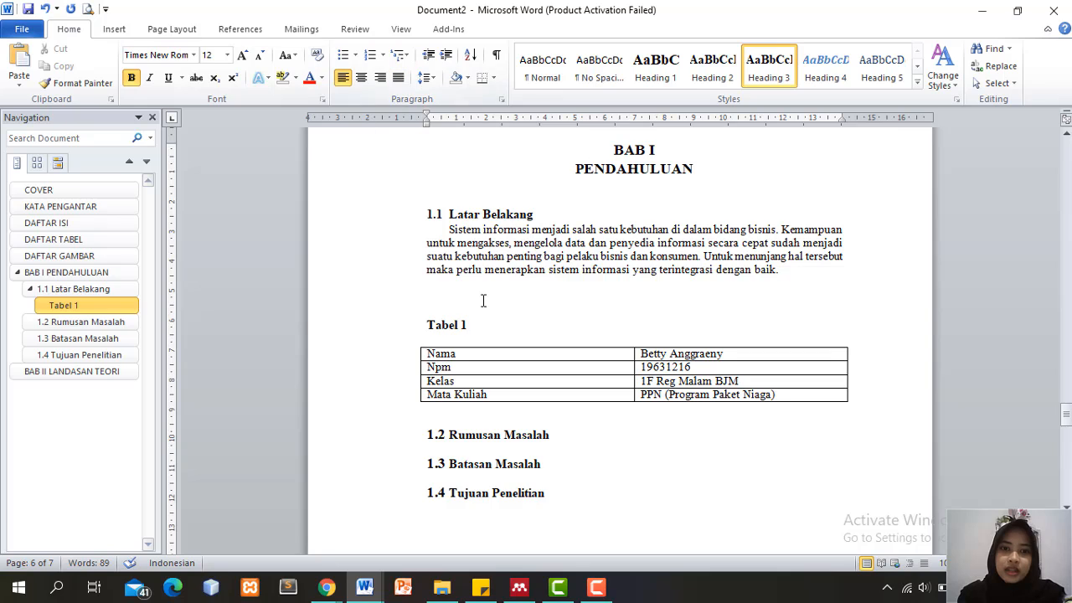
# Center the caption, extend it to 'Tabel 1.1 Biodata Diri', and scroll up to DAFTAR ISI
pyautogui.moveTo(472, 323); pyautogui.dragTo(413, 330)
pyautogui.hotkey('ctrl', 'e')
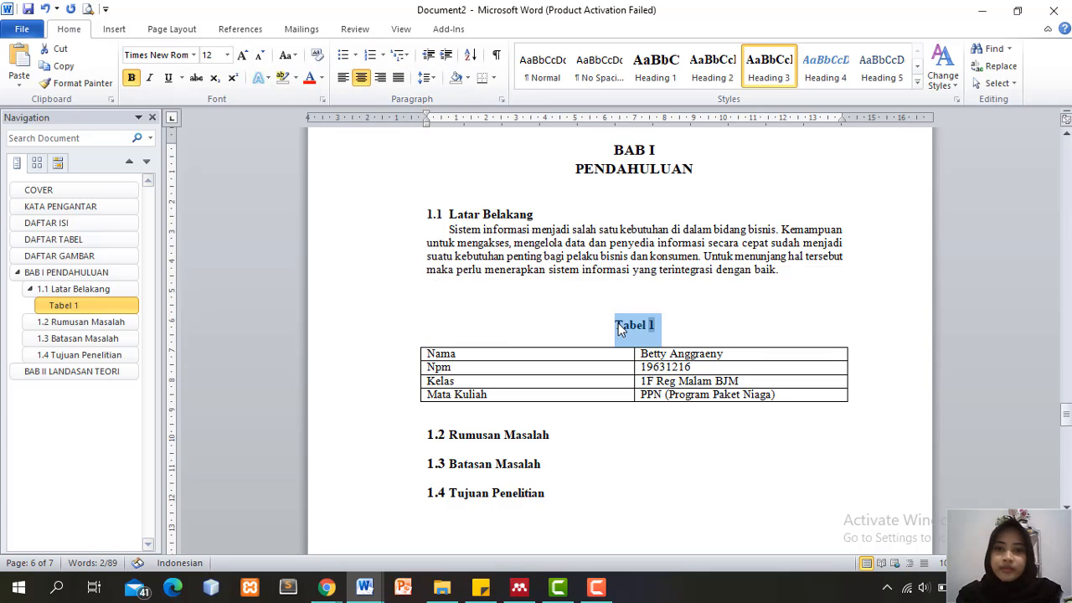
pyautogui.click(676, 326)
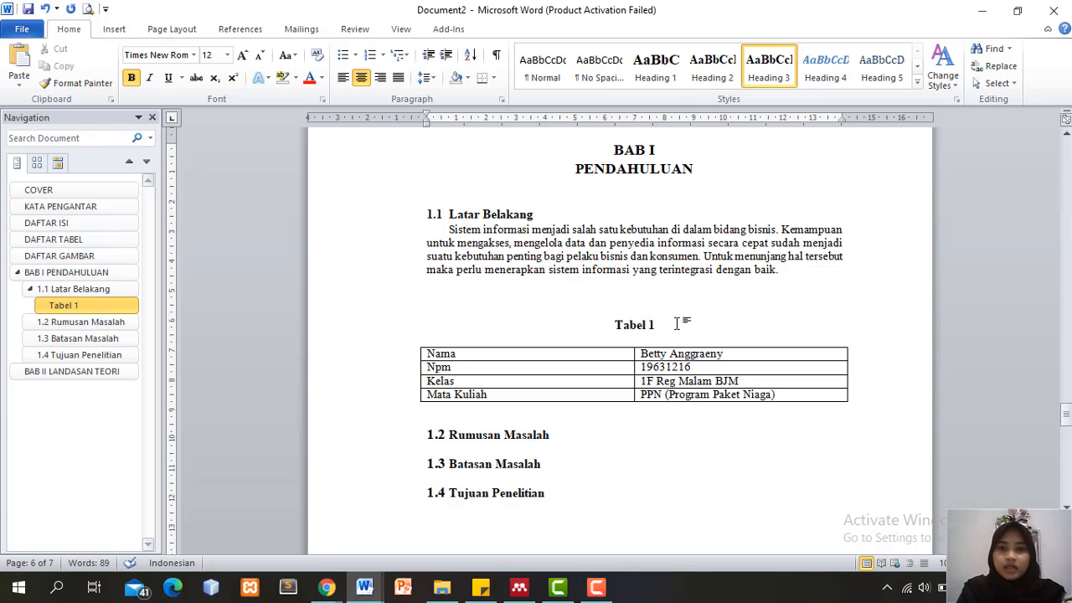
pyautogui.write('.1')
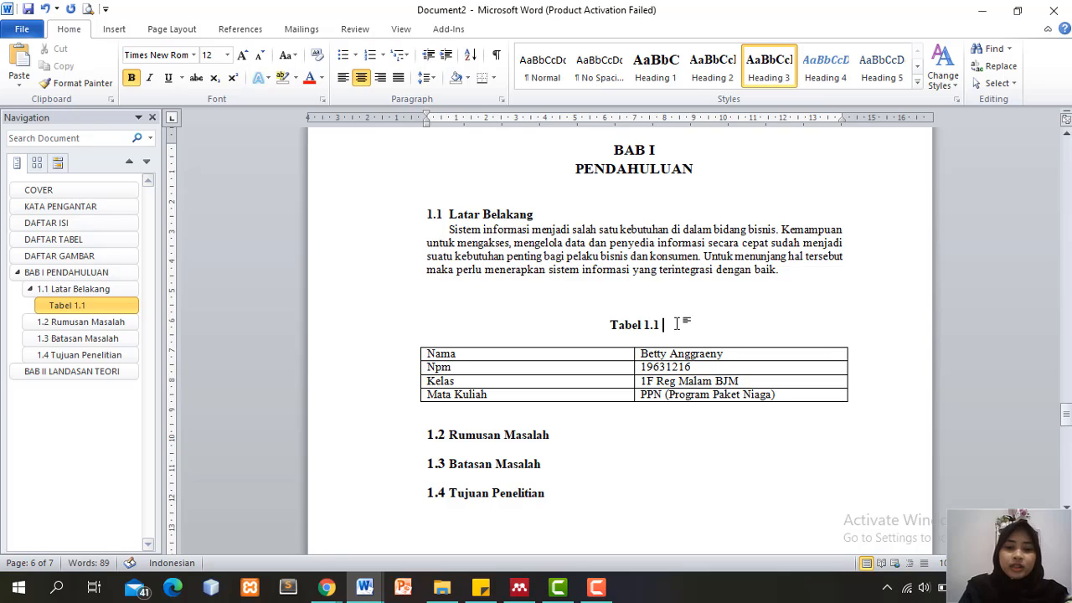
pyautogui.write(' Bioda')
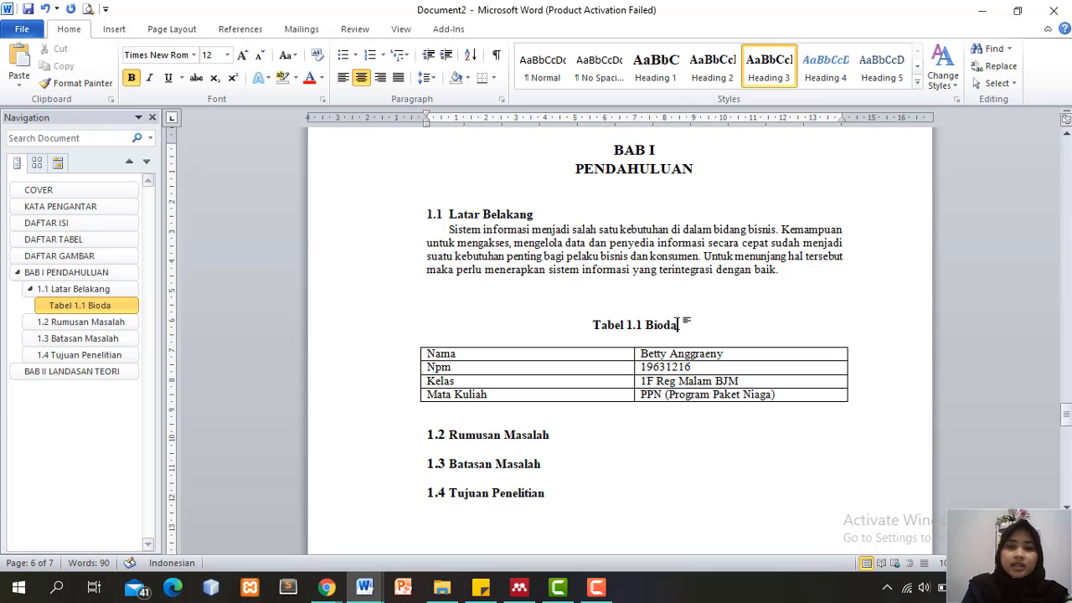
pyautogui.write('ta Diri')
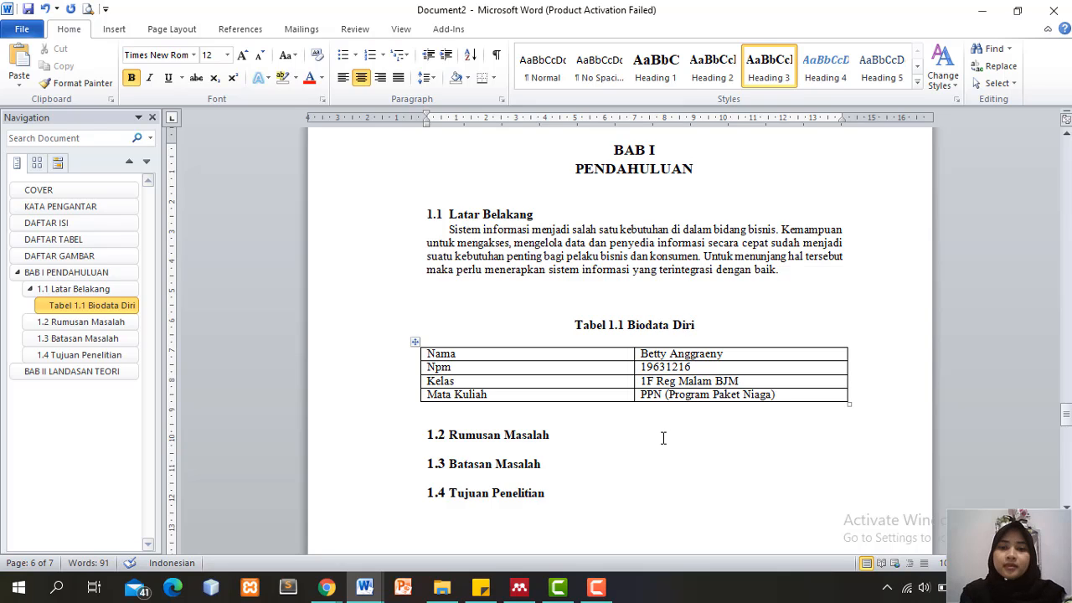
pyautogui.click(617, 270)
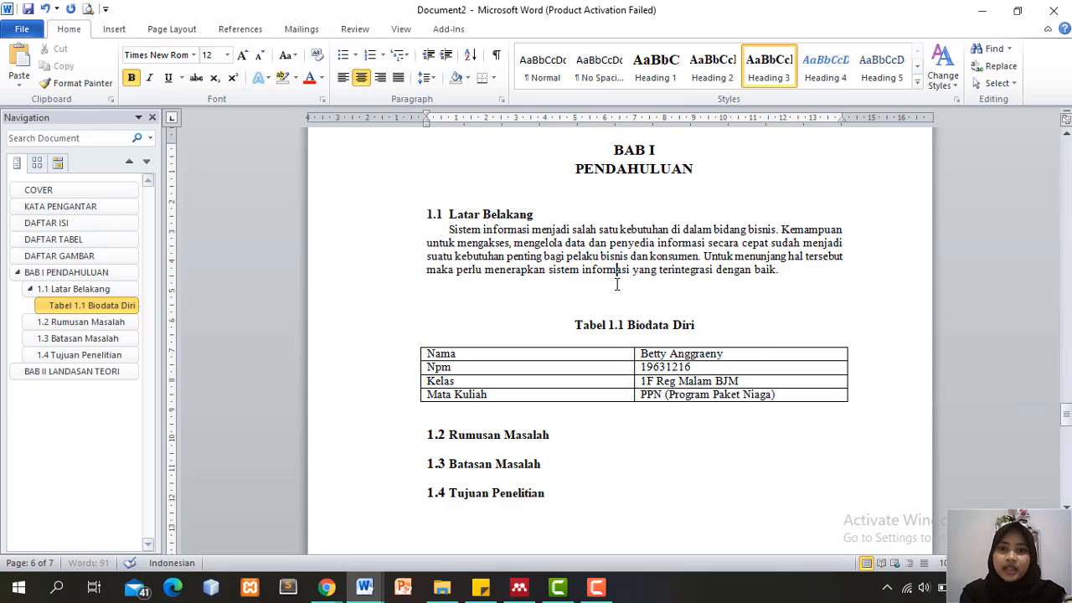
pyautogui.click(685, 324)
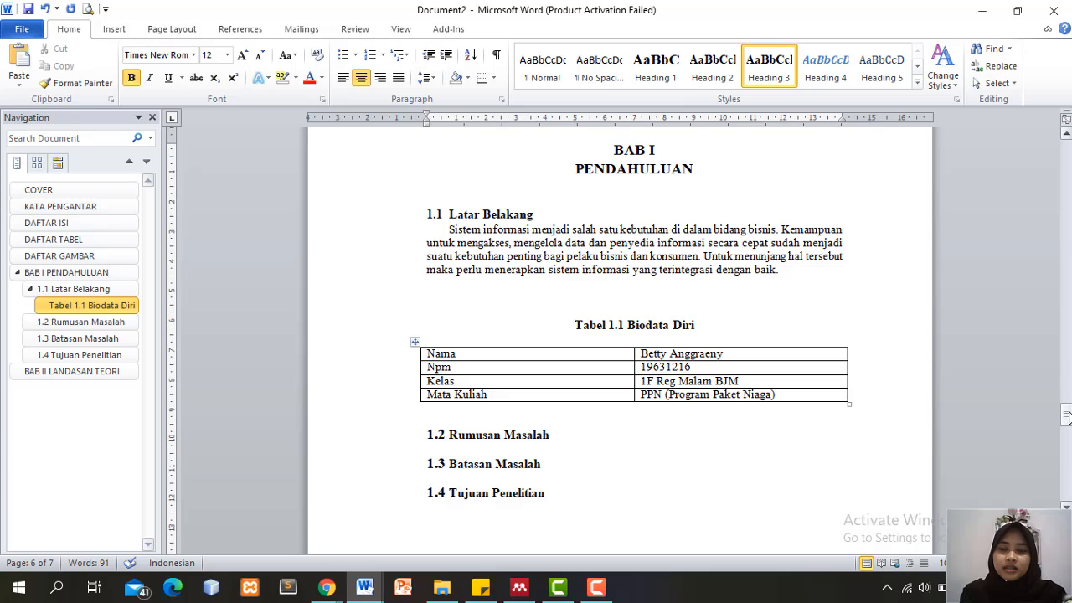
pyautogui.moveTo(1068, 416); pyautogui.dragTo(1067, 259)
# Insert a dotted-leader table of contents under DAFTAR ISI without hyperlinks, excluding Heading 3
pyautogui.click(586, 314)
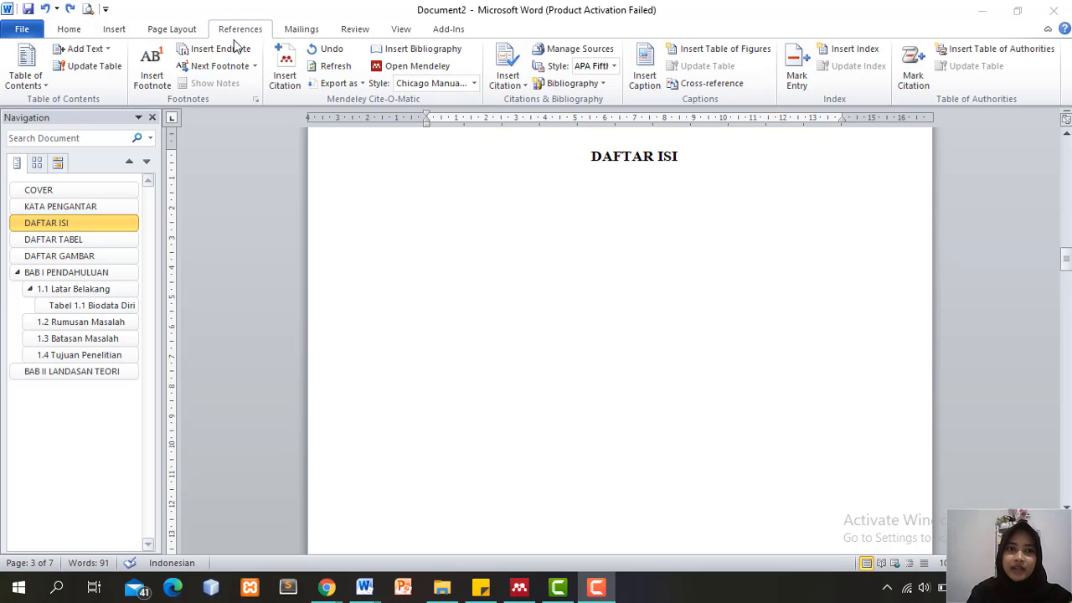
pyautogui.click(42, 89)
pyautogui.click(138, 417)
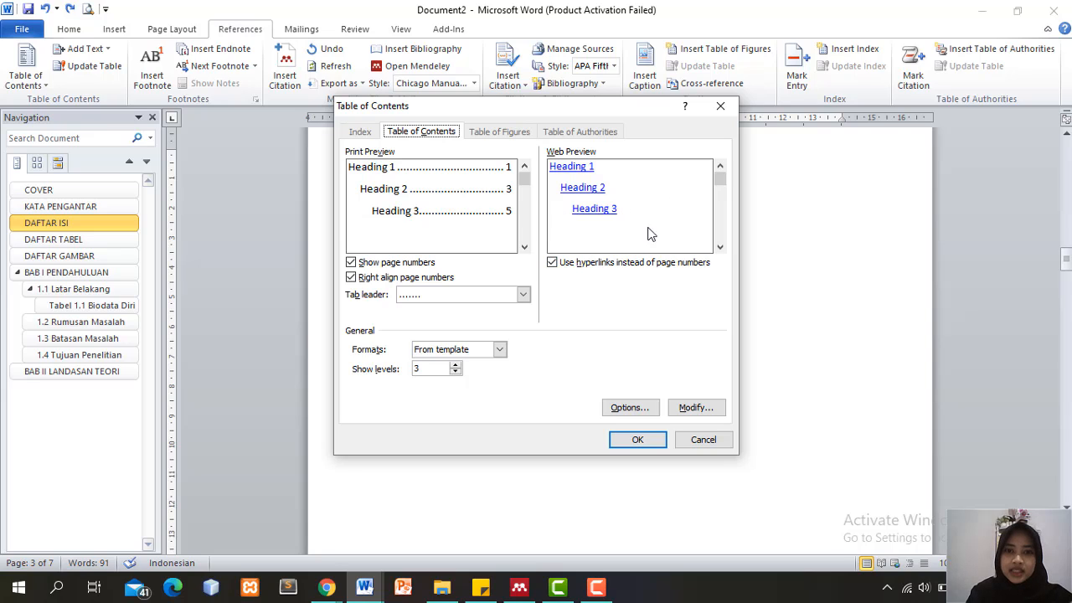
pyautogui.click(558, 263)
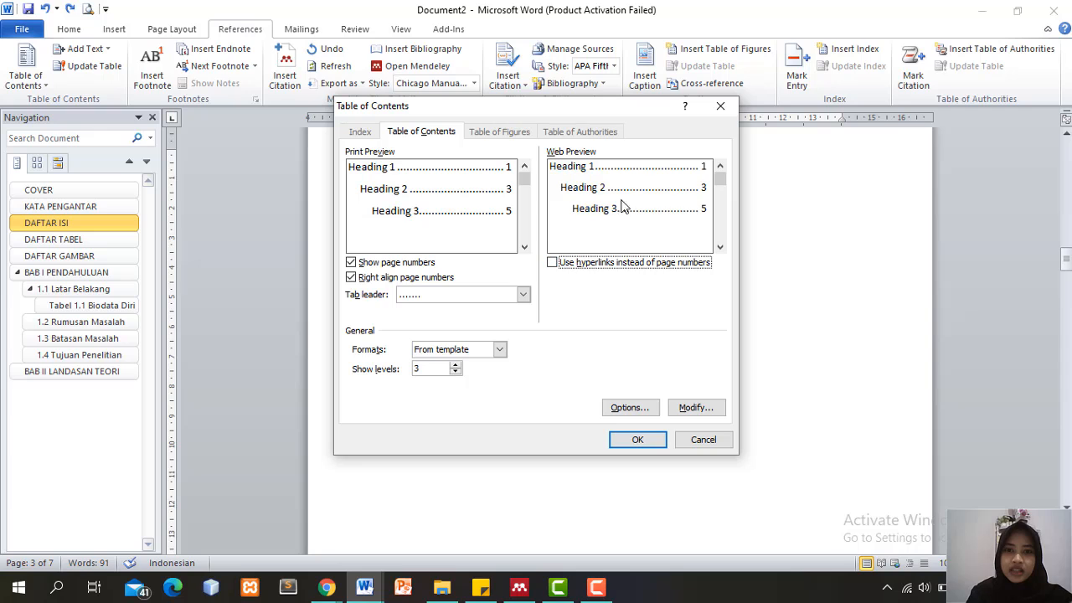
pyautogui.click(629, 408)
pyautogui.click(668, 329)
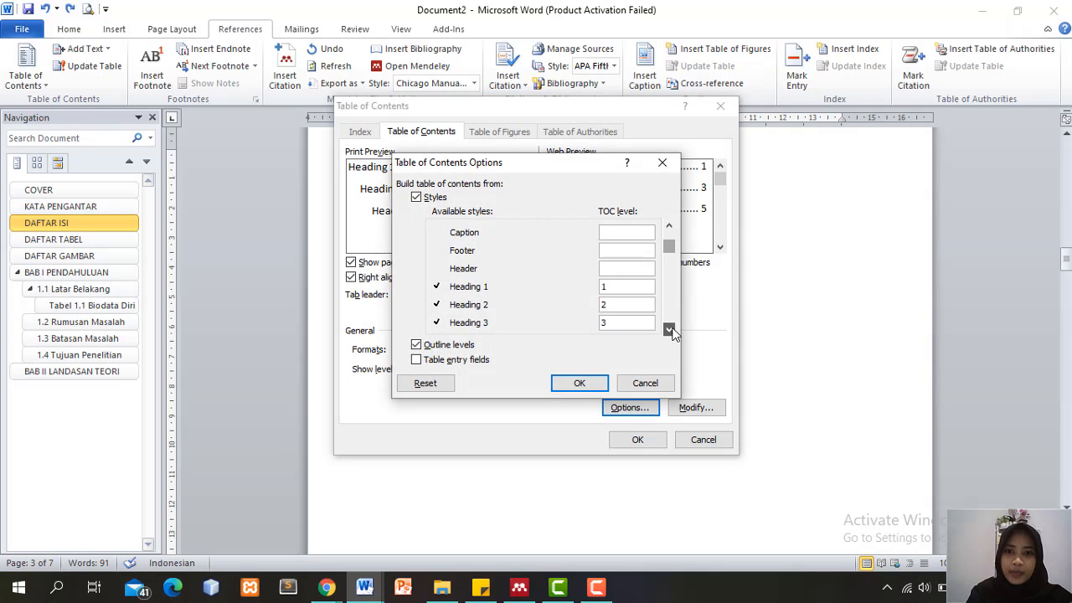
pyautogui.click(669, 329)
pyautogui.click(668, 329)
pyautogui.click(616, 287)
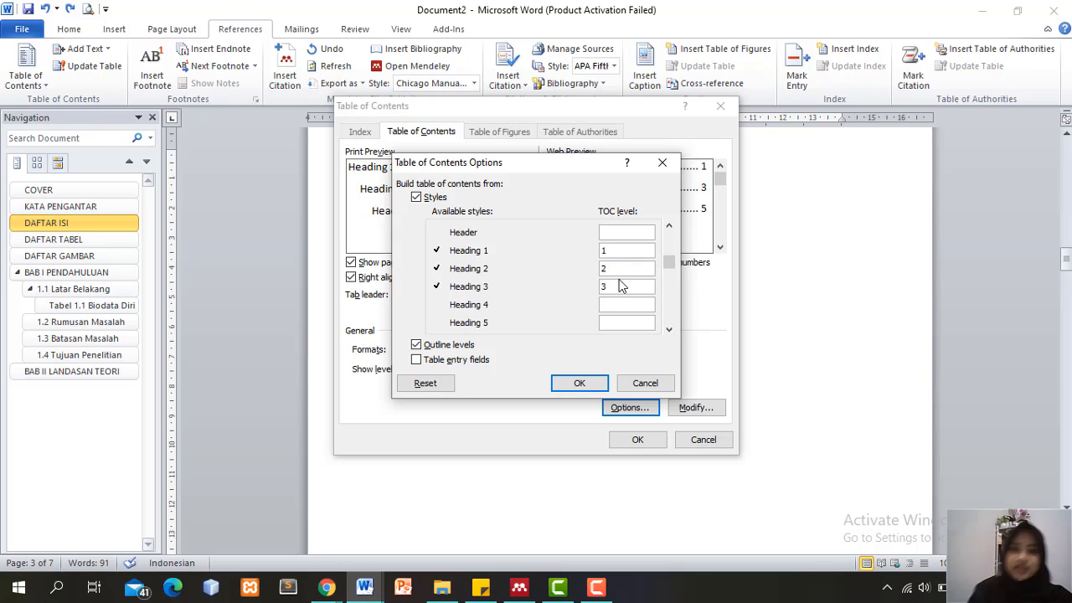
pyautogui.press('BackSpace')
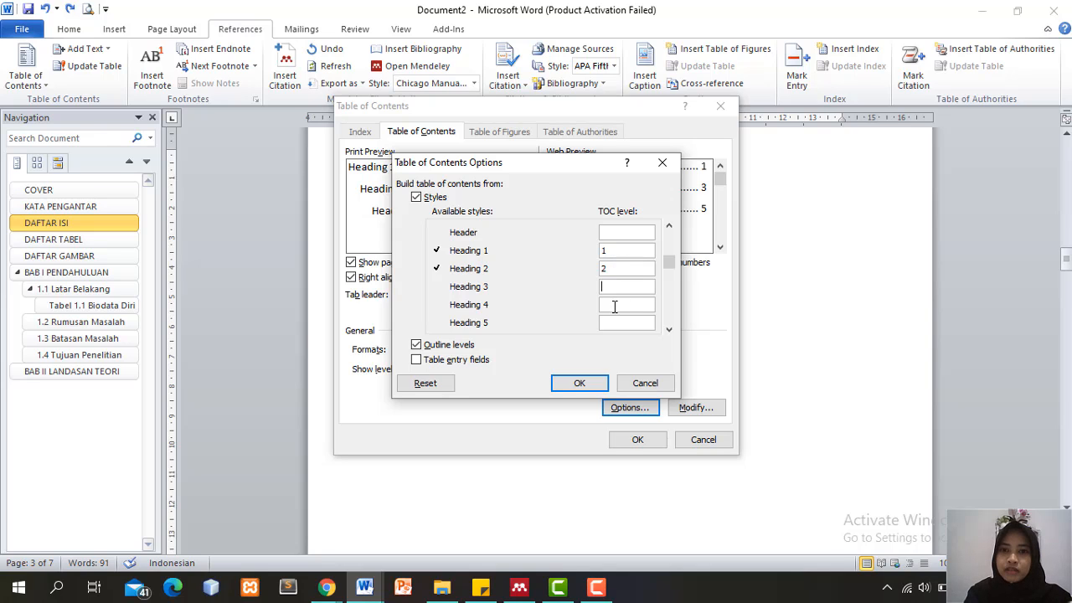
pyautogui.click(584, 383)
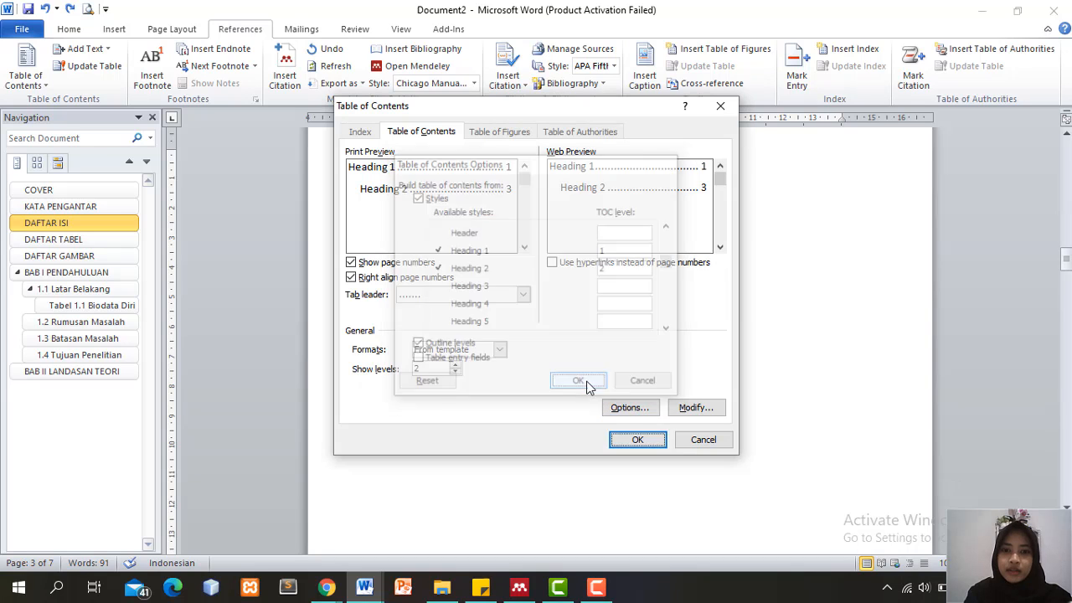
pyautogui.click(637, 439)
# Correct the page number of entry 1.4 in the table of contents to 6
pyautogui.click(632, 352)
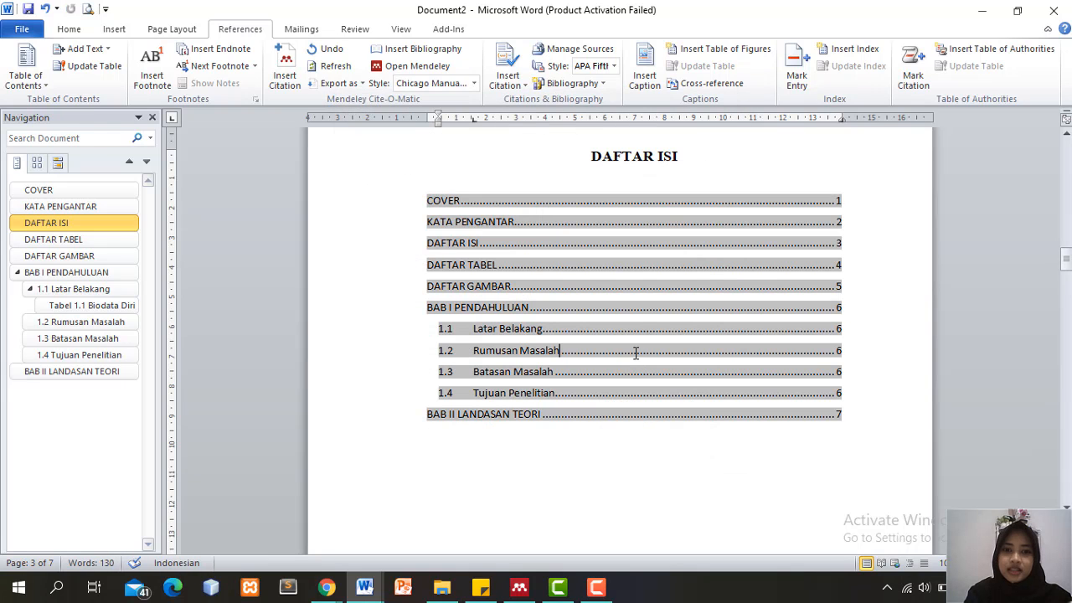
pyautogui.press('Delete')
pyautogui.write('6')
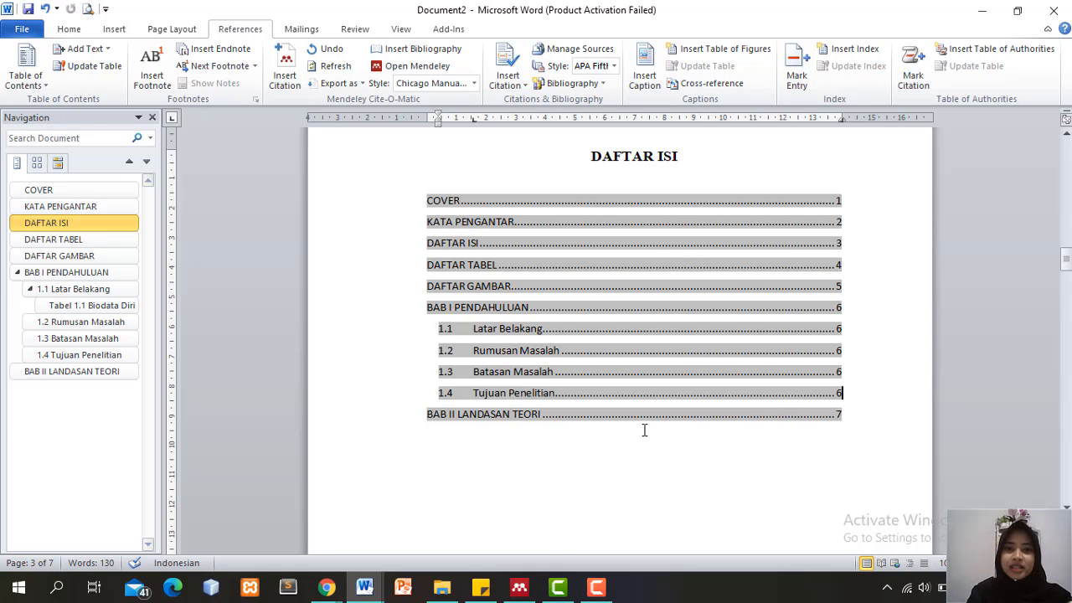
pyautogui.moveTo(1066, 261); pyautogui.dragTo(1065, 461)
# Type 'Dasar Teori' in Normal style on the empty line below BAB II LANDASAN TEORI
pyautogui.click(654, 271)
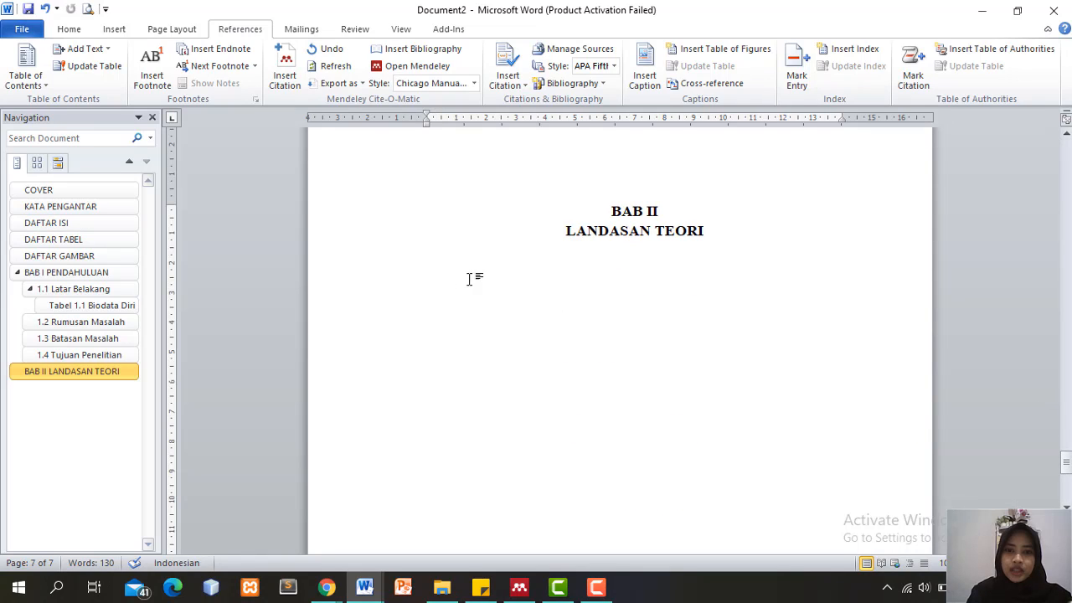
pyautogui.click(74, 29)
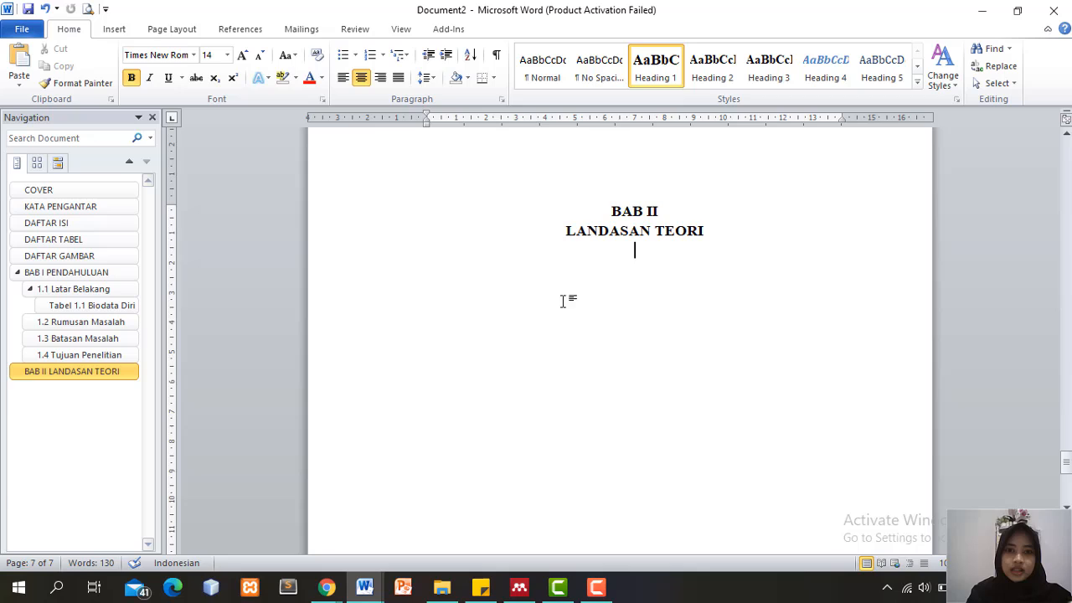
pyautogui.click(343, 77)
pyautogui.hotkey('ctrl', 'z')
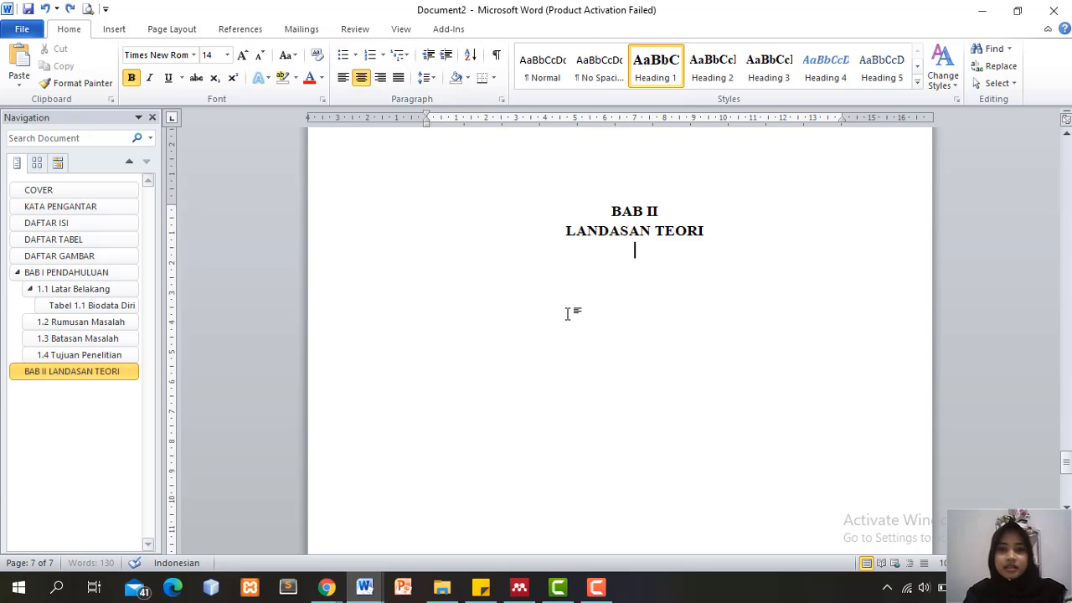
pyautogui.click(410, 299)
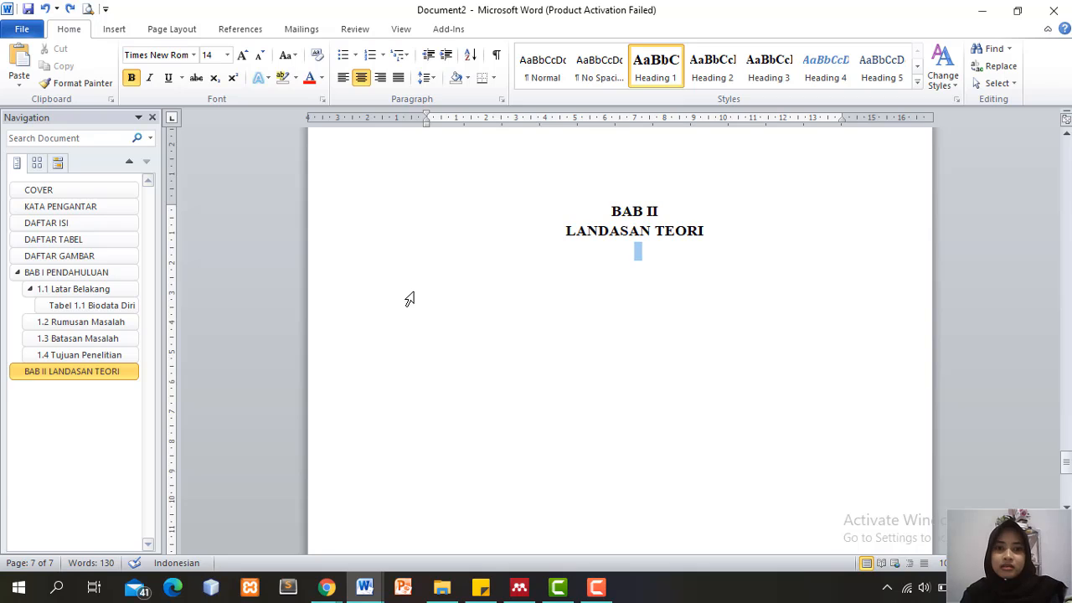
pyautogui.tripleClick(409, 299)
pyautogui.click(642, 280)
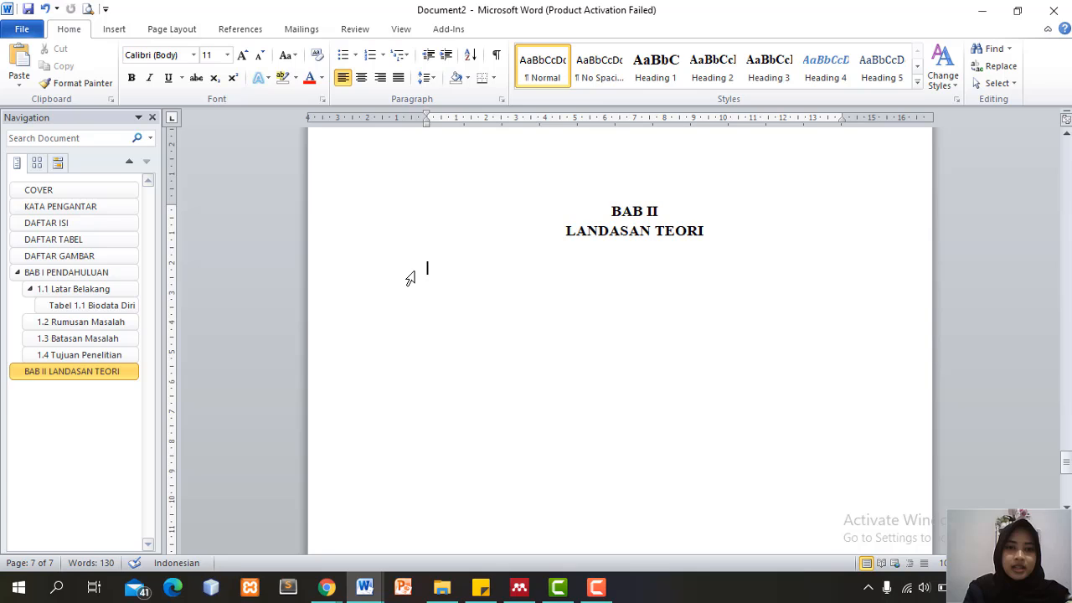
pyautogui.write('Dasar Te')
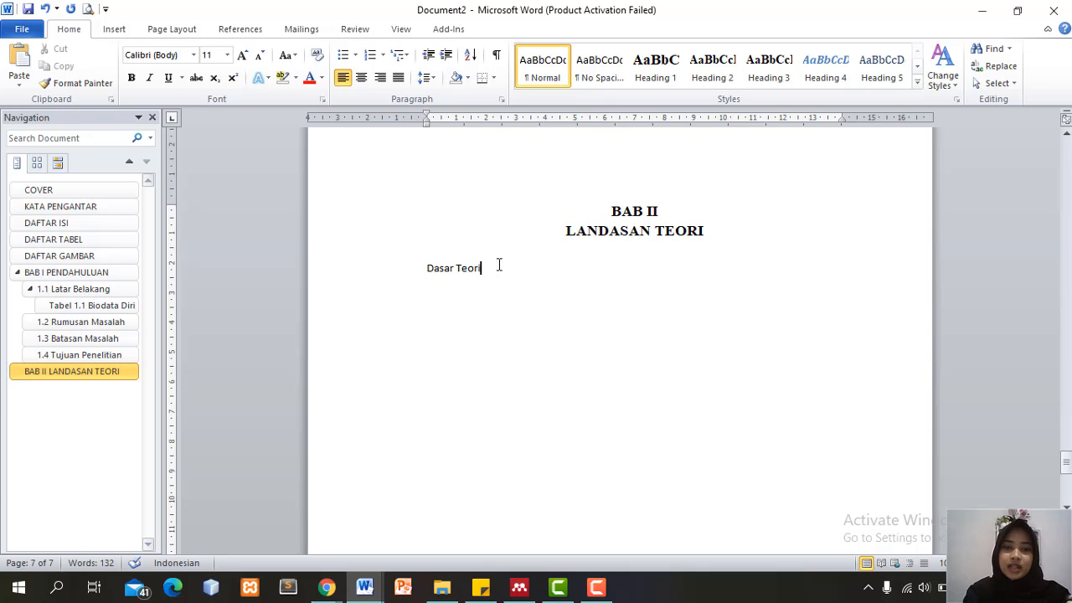
pyautogui.write('ori')
# Apply Heading 2 and multilevel list numbering to the Dasar Teori line
pyautogui.moveTo(499, 265); pyautogui.dragTo(426, 268)
pyautogui.click(712, 67)
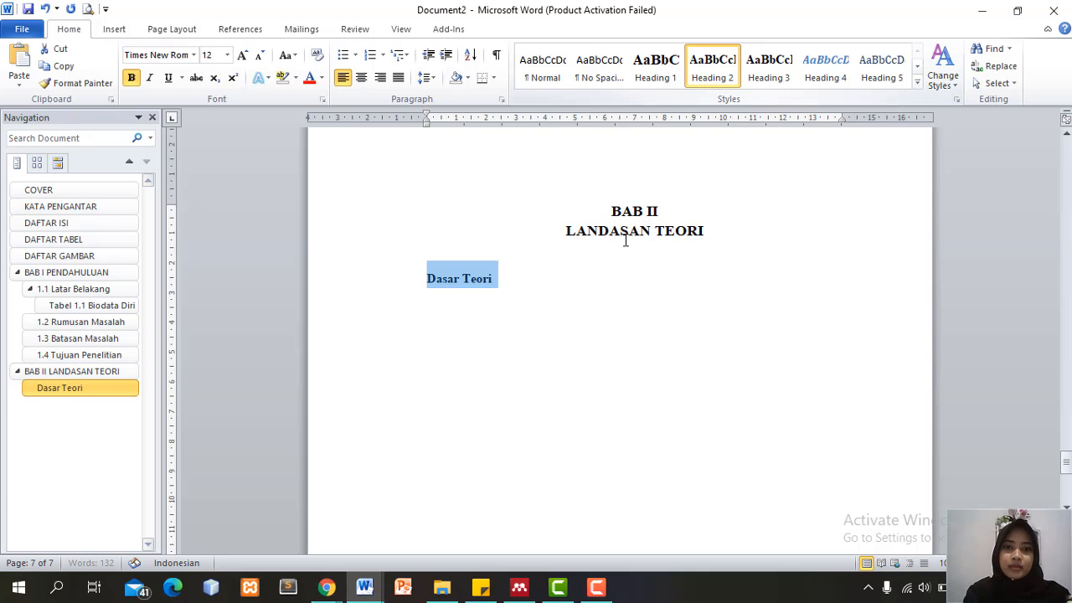
pyautogui.click(510, 266)
pyautogui.click(488, 254)
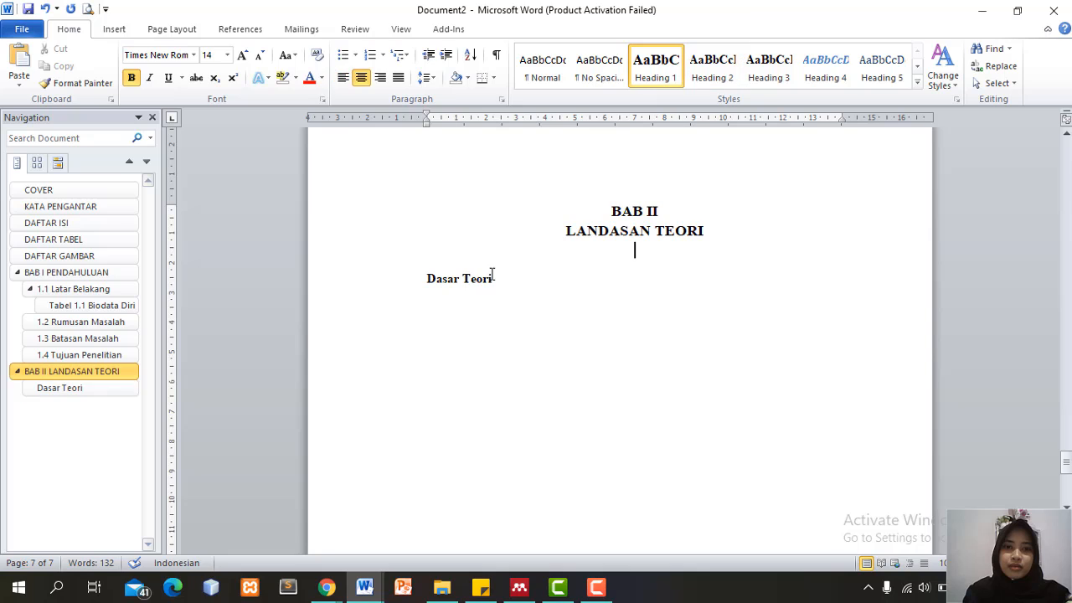
pyautogui.click(496, 278)
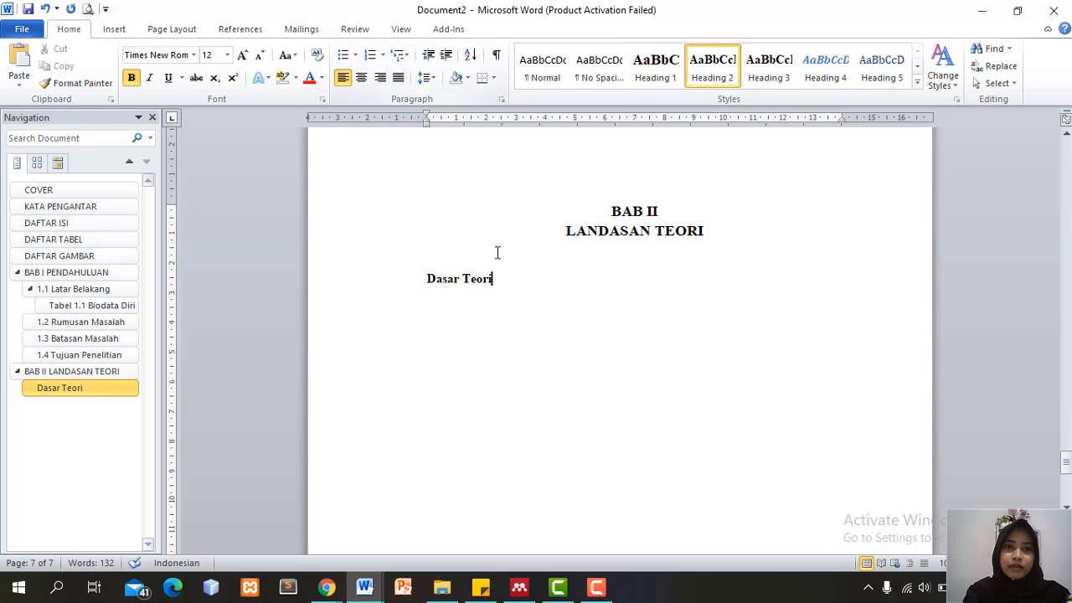
pyautogui.click(374, 53)
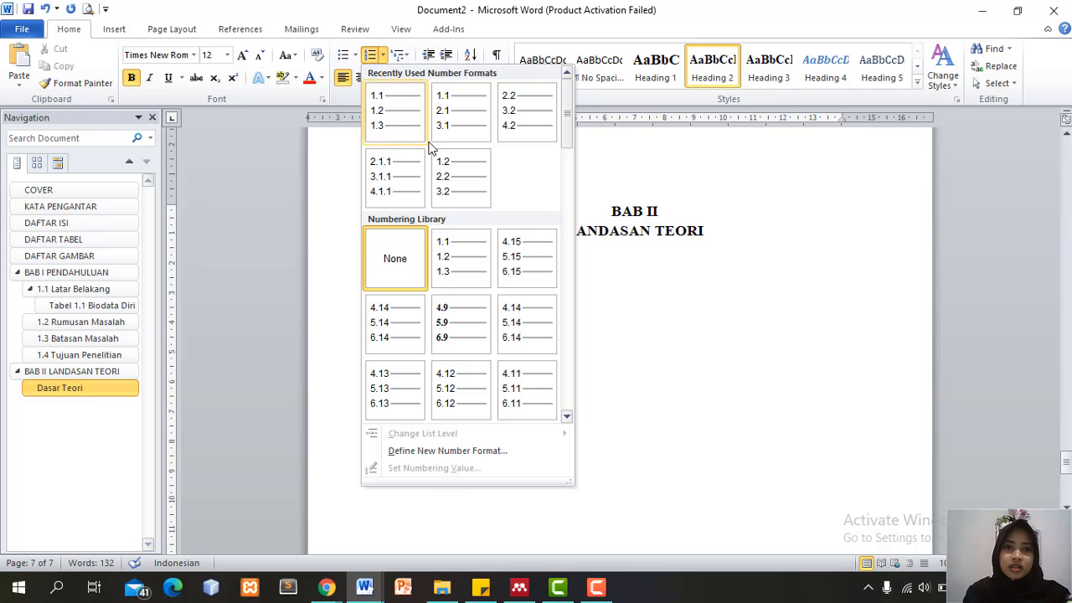
pyautogui.click(517, 123)
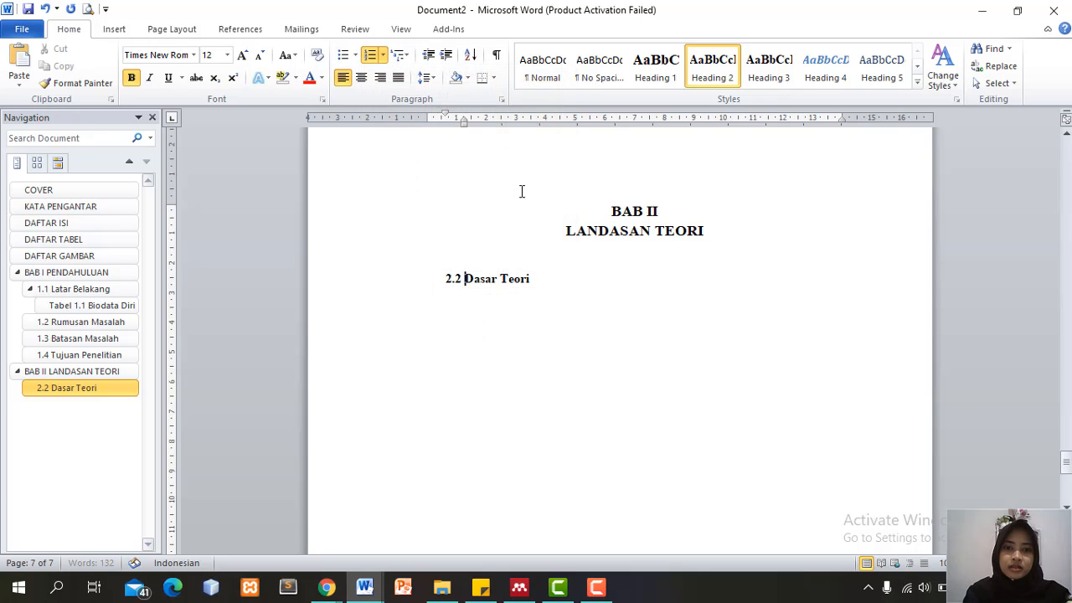
# Define a new number format of 2 so the heading reads 2.1 Dasar Teori
pyautogui.rightClick(453, 278)
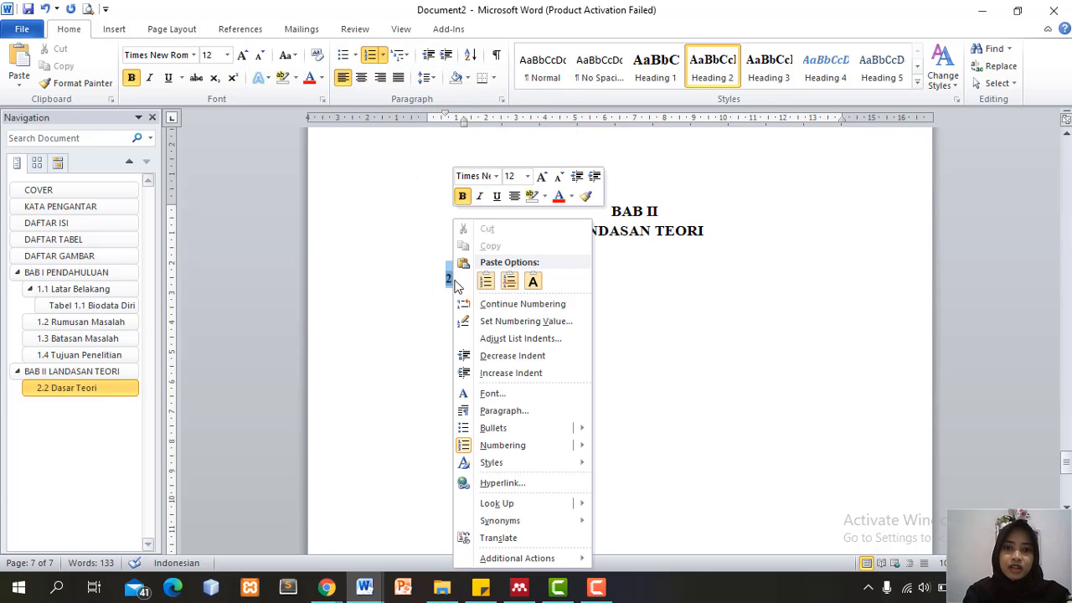
pyautogui.click(566, 326)
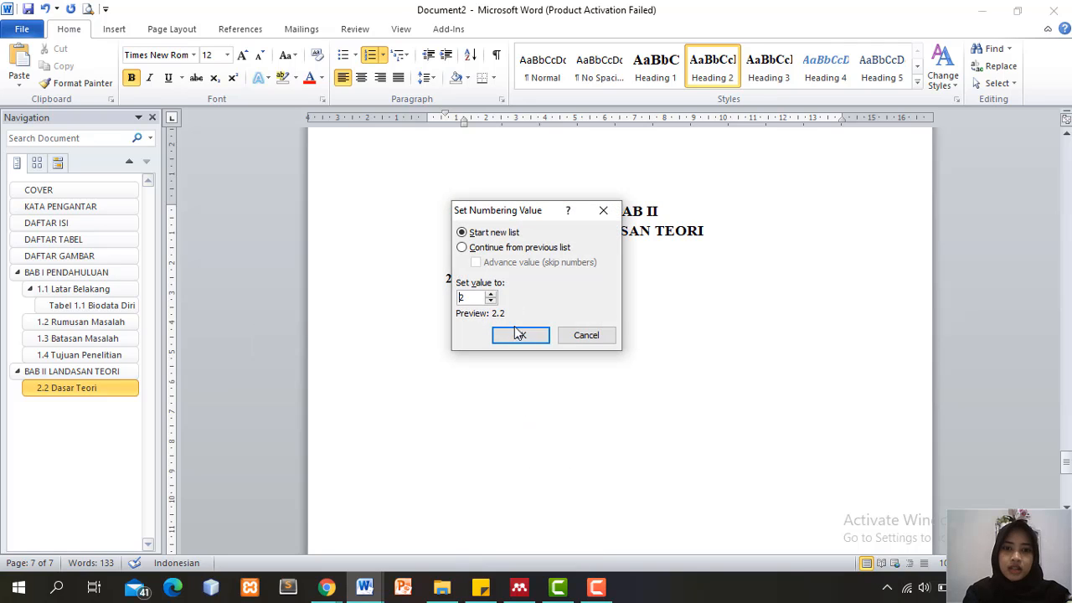
pyautogui.click(578, 338)
pyautogui.click(459, 276)
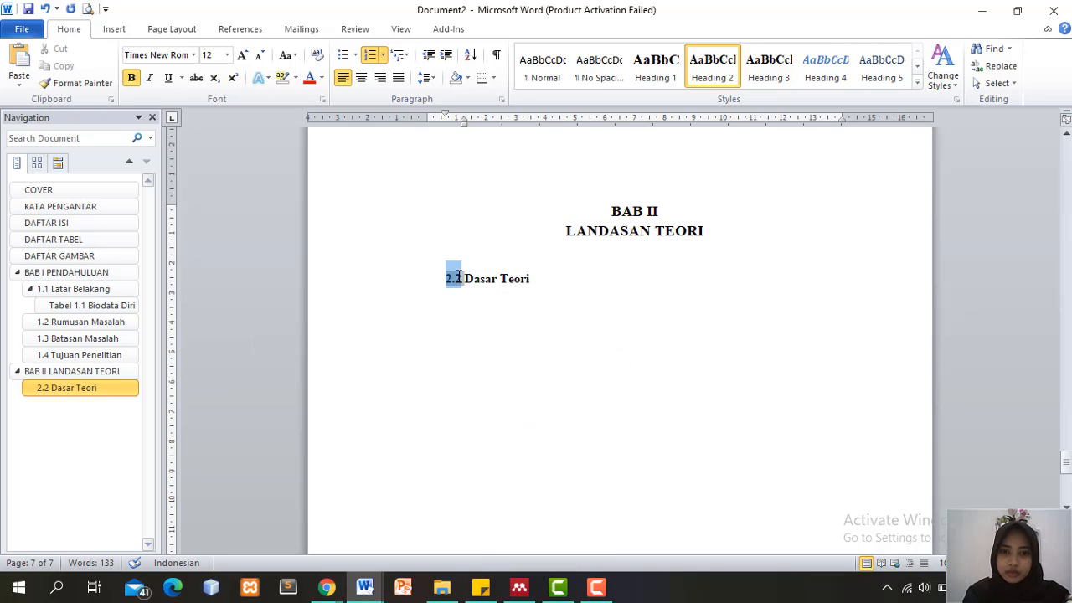
pyautogui.rightClick(459, 277)
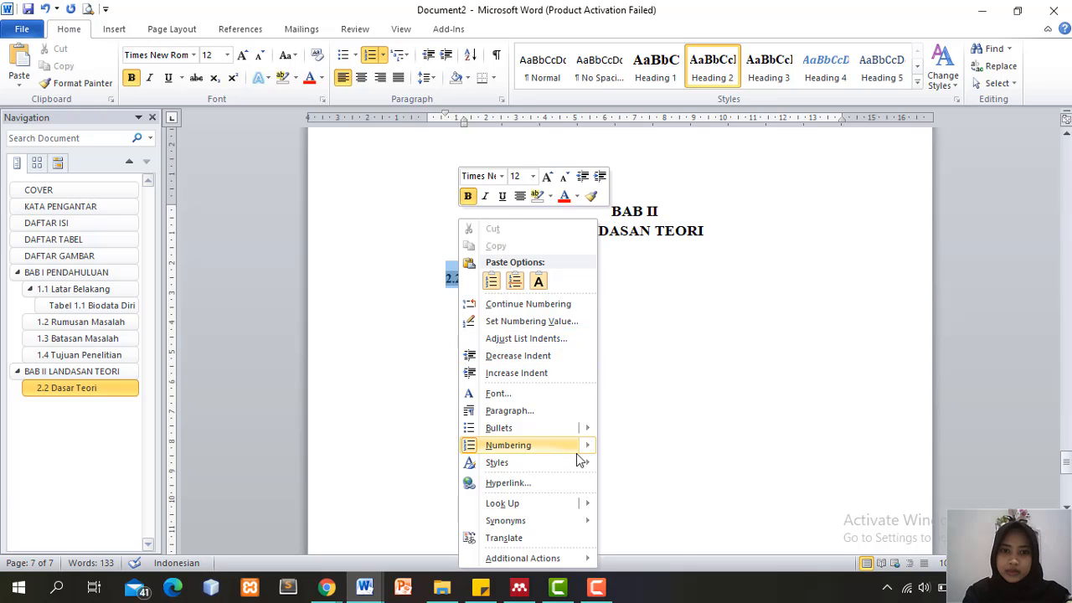
pyautogui.moveTo(591, 449)
pyautogui.click(683, 541)
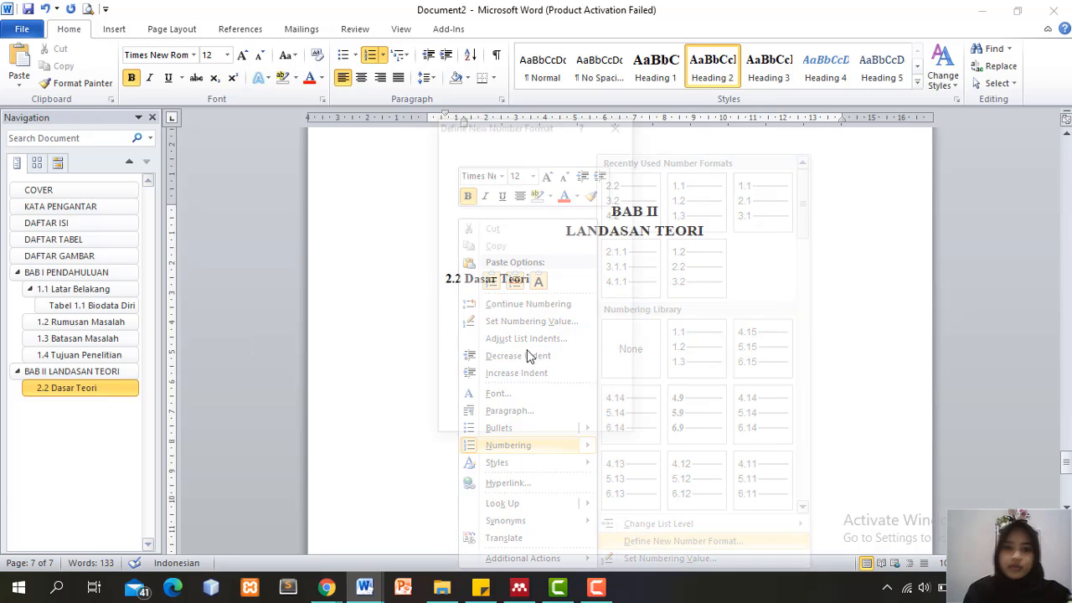
pyautogui.click(479, 207)
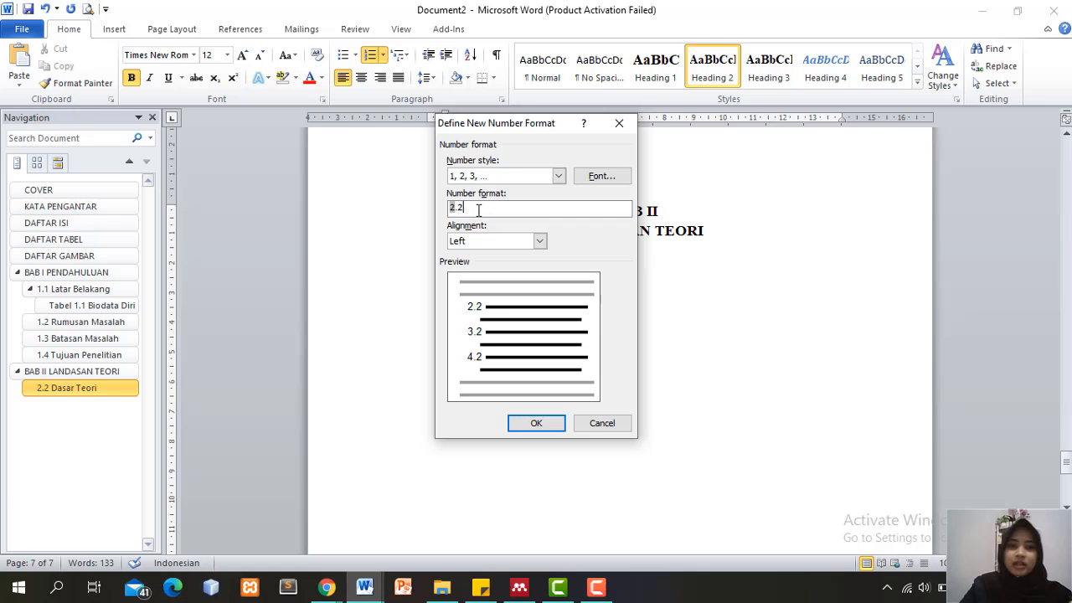
pyautogui.press('BackSpace')
pyautogui.press('BackSpace')
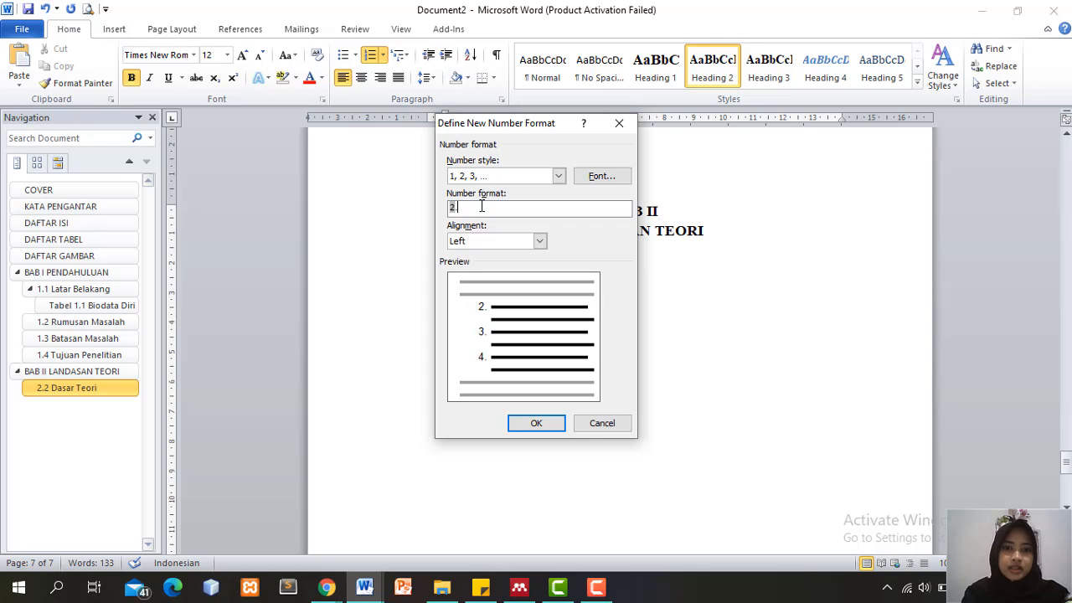
pyautogui.click(536, 423)
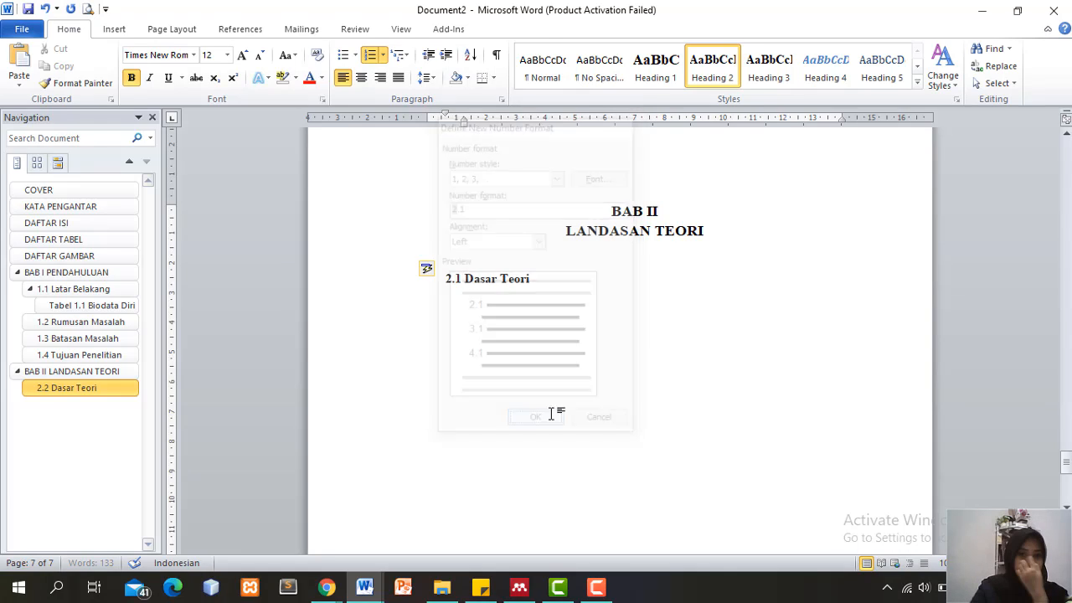
pyautogui.click(544, 278)
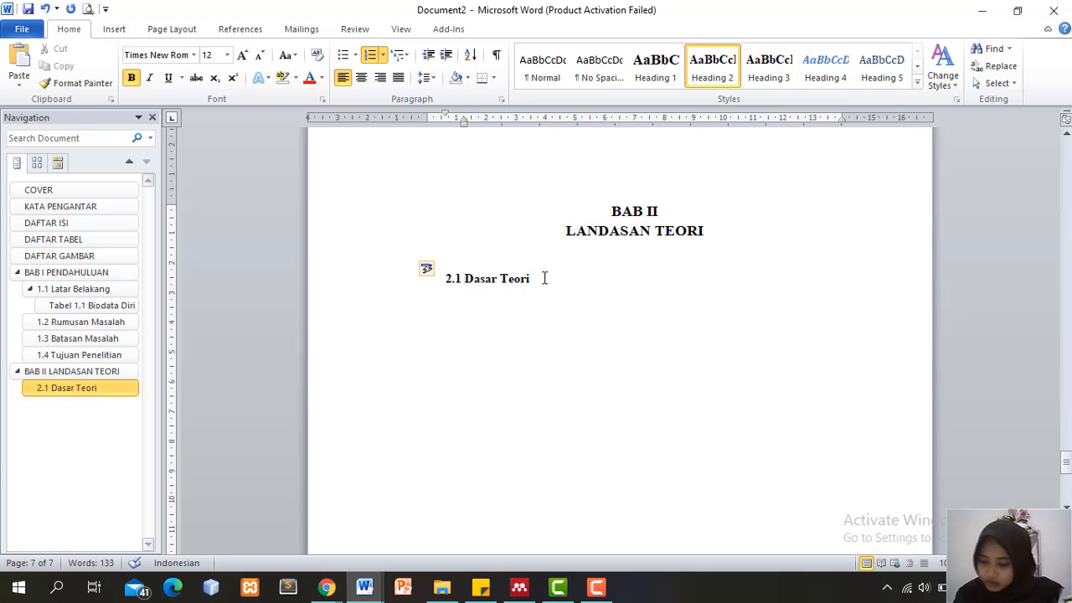
# Type 'Penelitian Terdahulu' on a new line and give it Heading 2 with list numbering
pyautogui.press('Return')
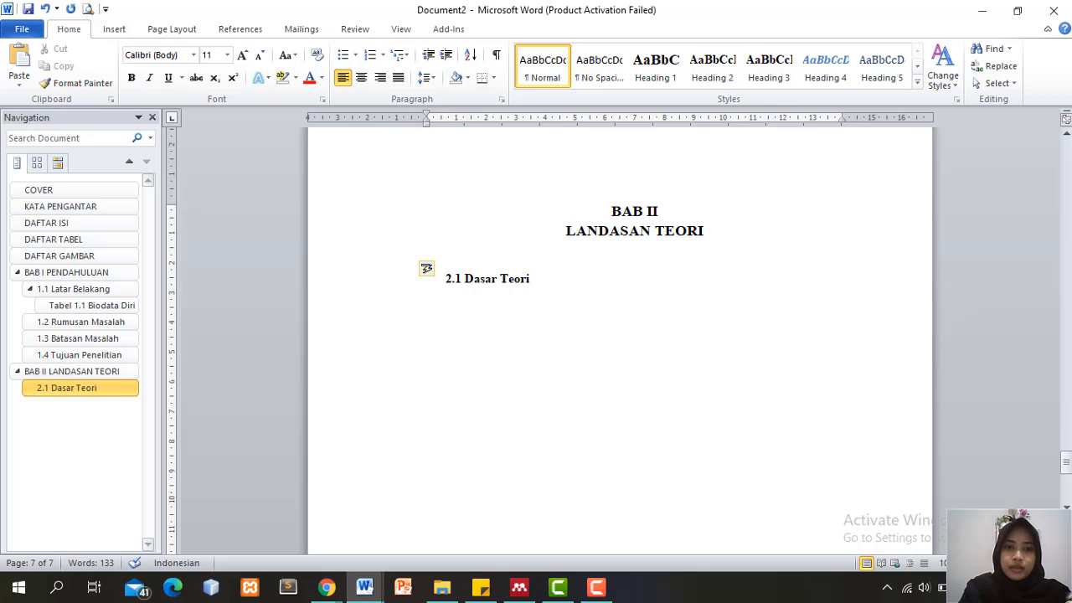
pyautogui.write('P')
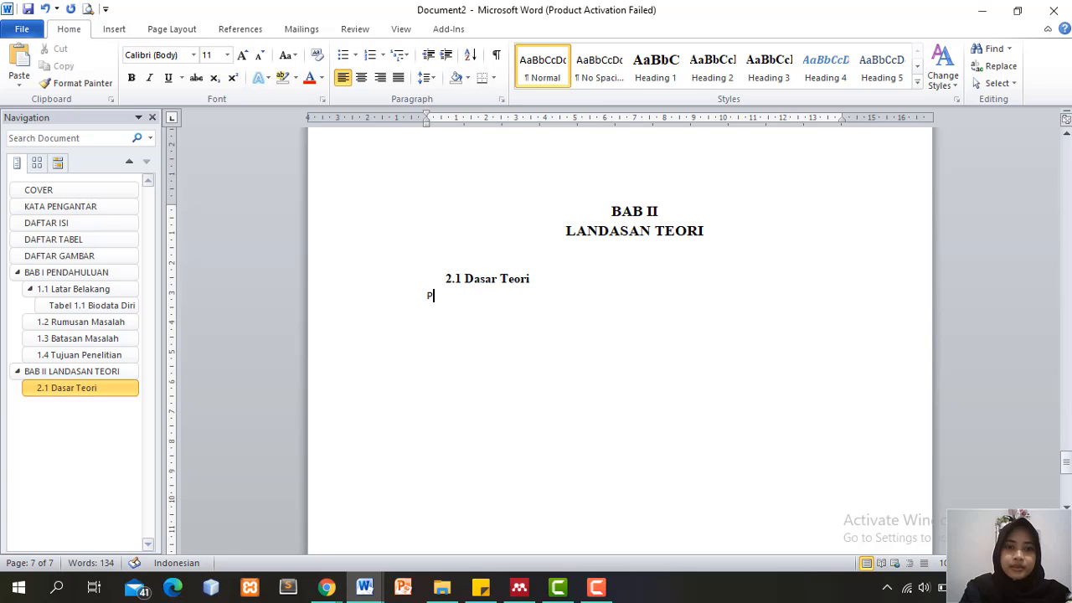
pyautogui.write('eneliti')
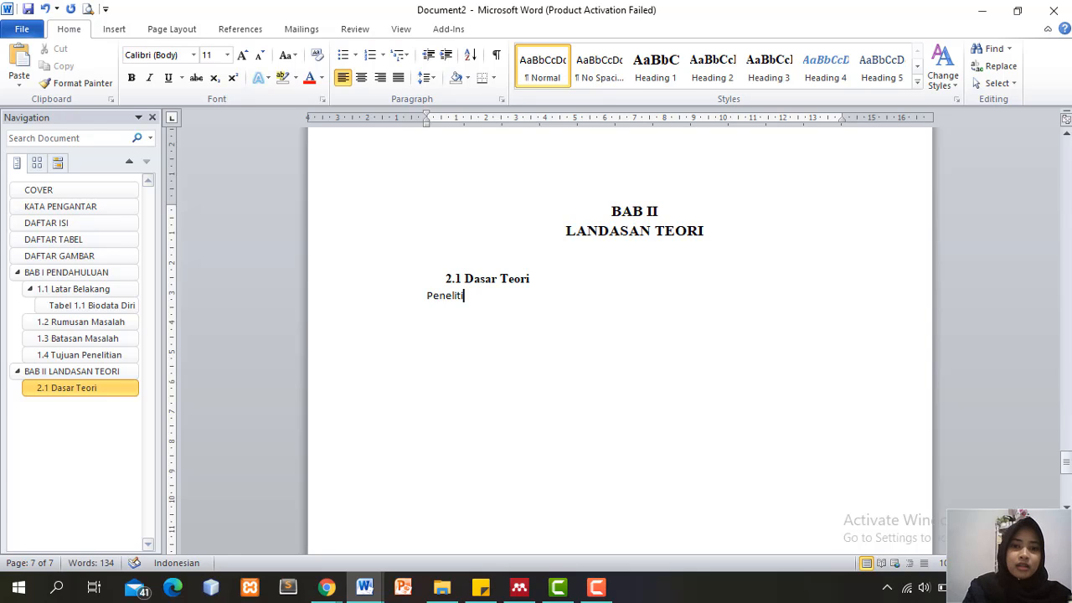
pyautogui.write('an Terda')
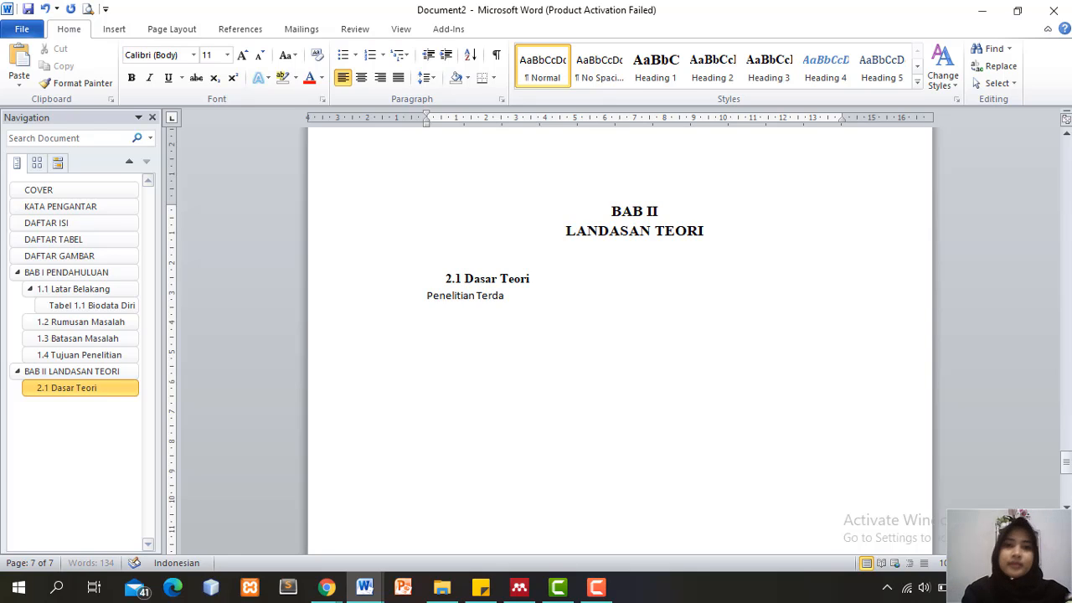
pyautogui.write('hulu')
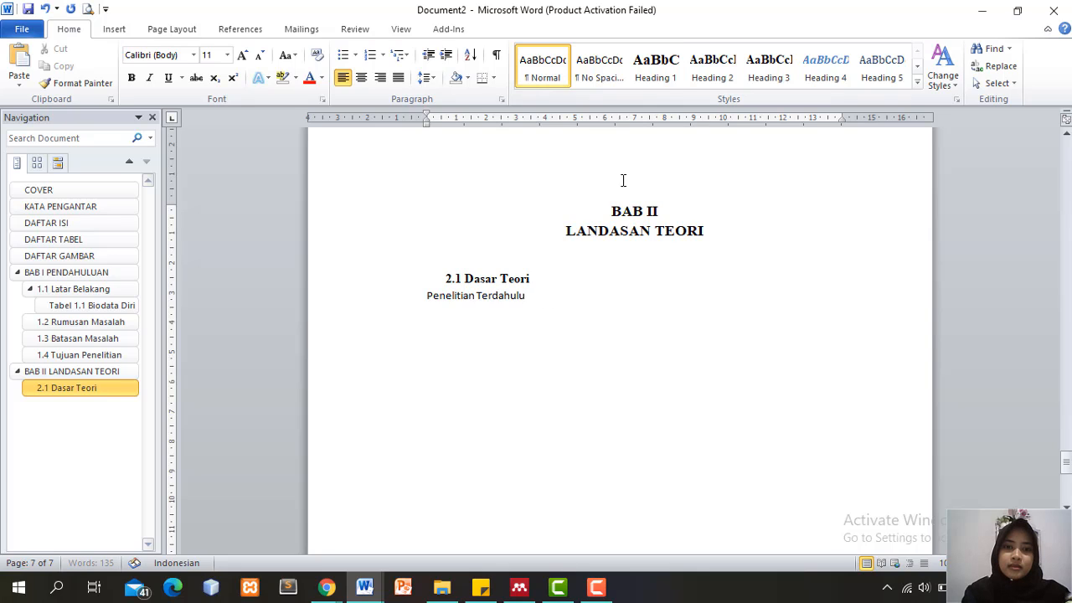
pyautogui.moveTo(530, 296); pyautogui.dragTo(424, 298)
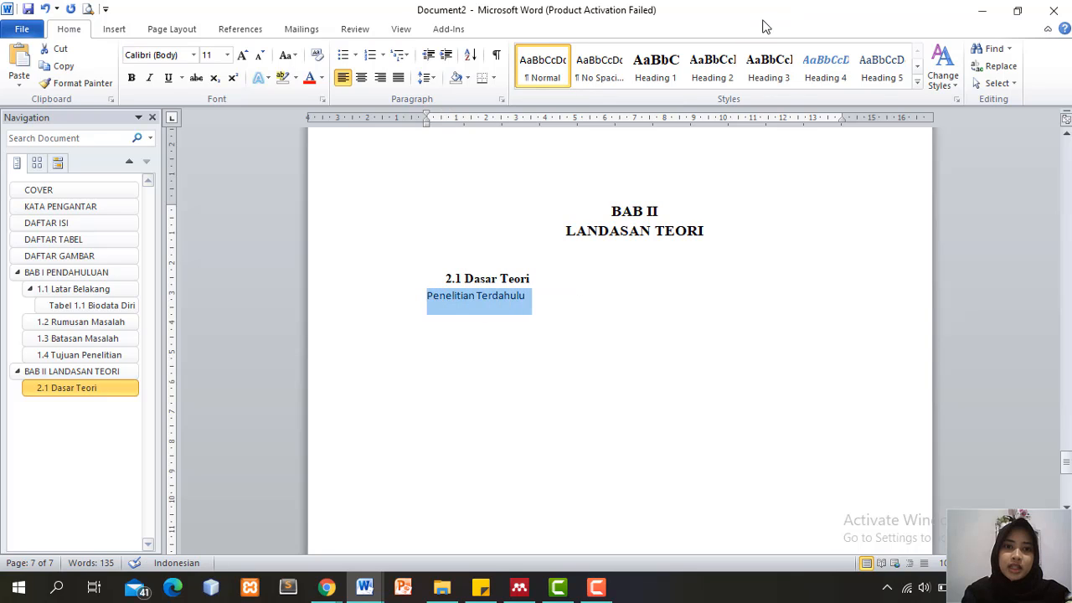
pyautogui.click(712, 67)
pyautogui.click(383, 56)
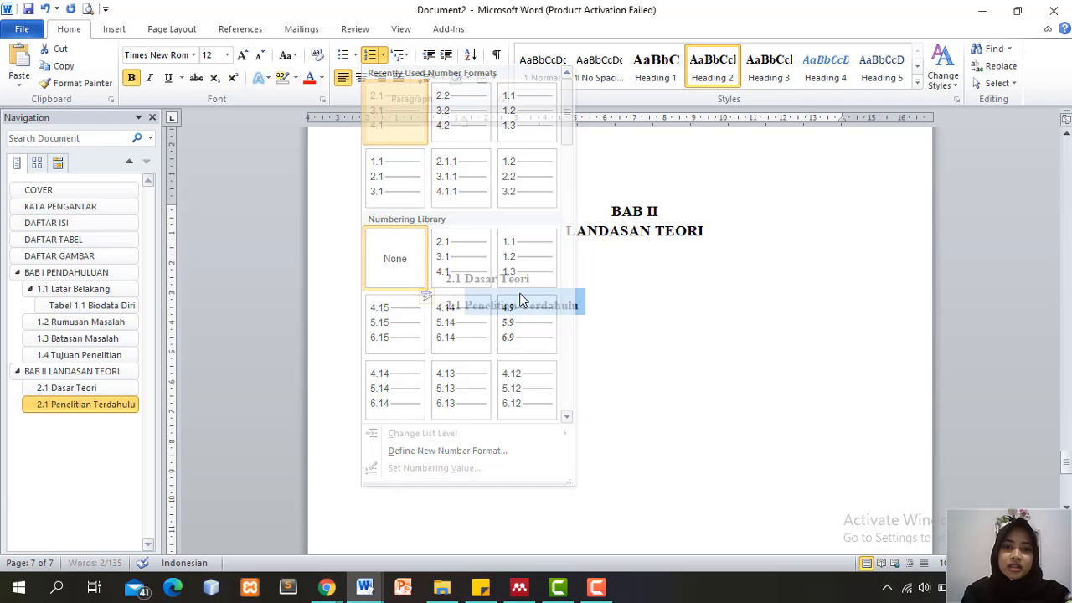
pyautogui.click(401, 123)
# Set its number format to 2.2 and add a blank line between the two subheadings
pyautogui.rightClick(455, 307)
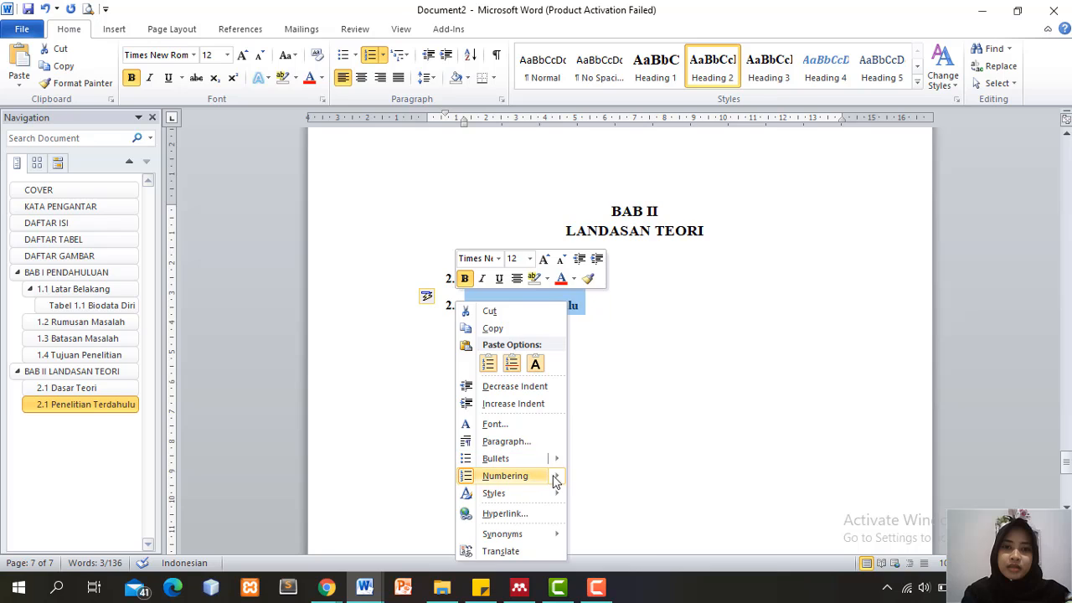
pyautogui.moveTo(555, 475)
pyautogui.click(701, 541)
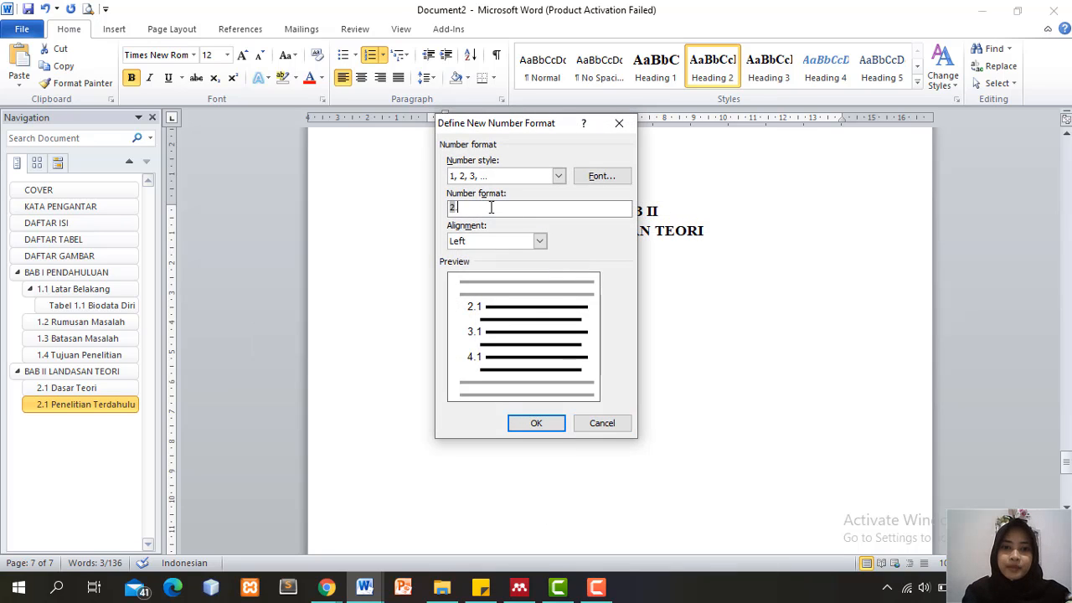
pyautogui.write('.2')
pyautogui.click(533, 422)
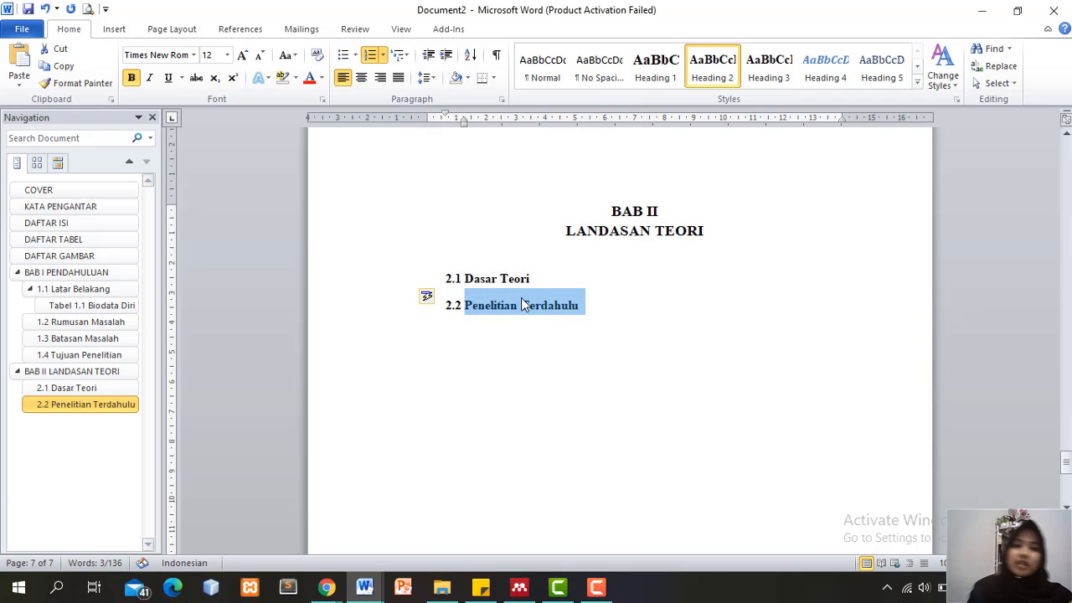
pyautogui.click(544, 280)
pyautogui.press('Return')
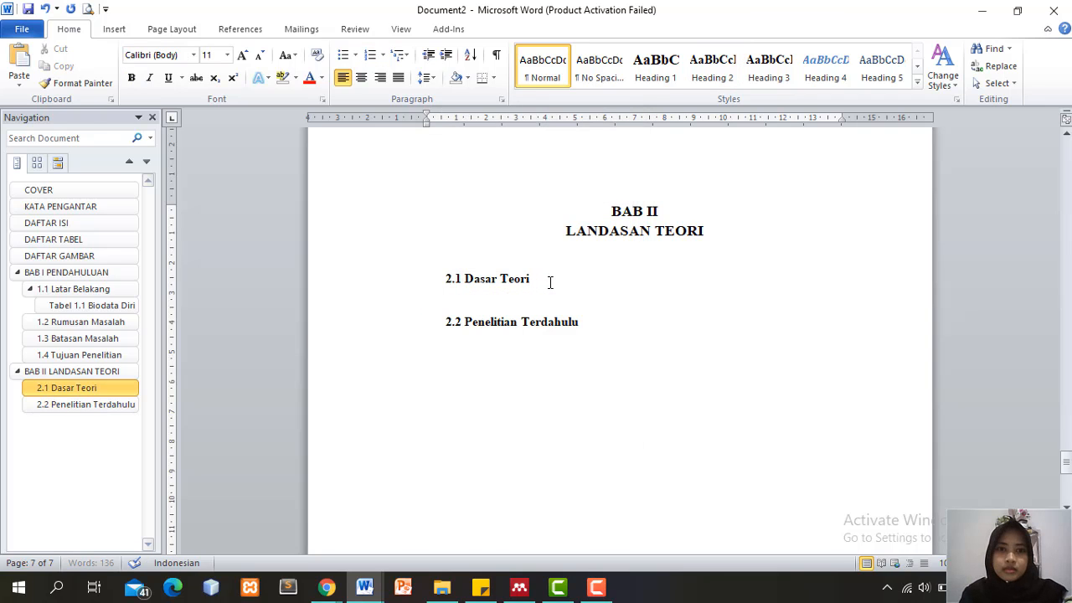
# Drag the ruler indent markers so 2.1 Dasar Teori and 2.2 Penelitian Terdahulu start at the margin
pyautogui.click(444, 278)
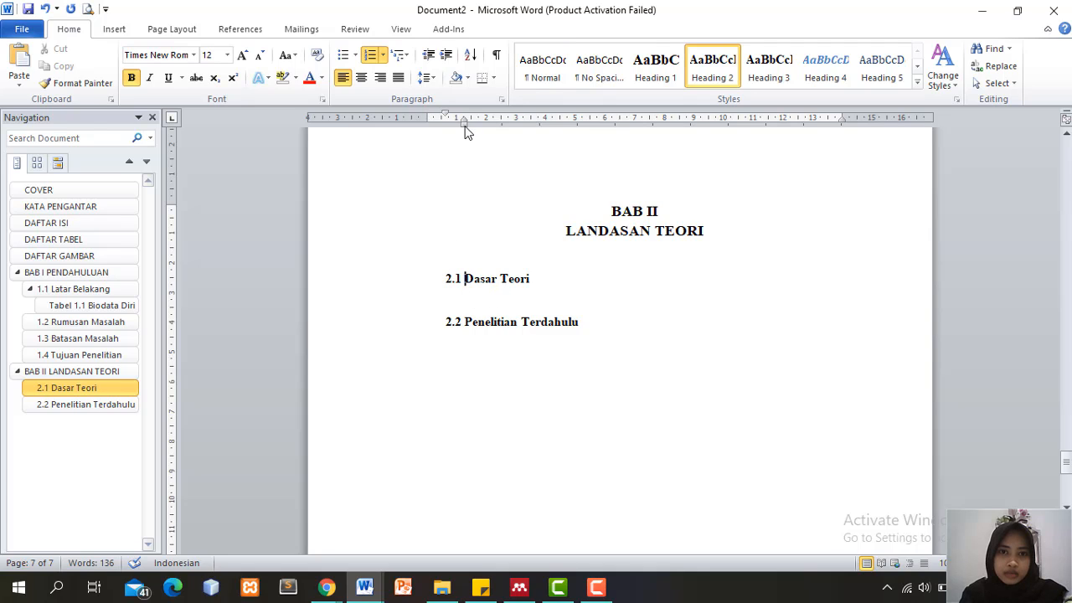
pyautogui.moveTo(445, 117)
pyautogui.mouseDown()
pyautogui.moveTo(425, 117)
pyautogui.moveTo(450, 120)
pyautogui.mouseUp()
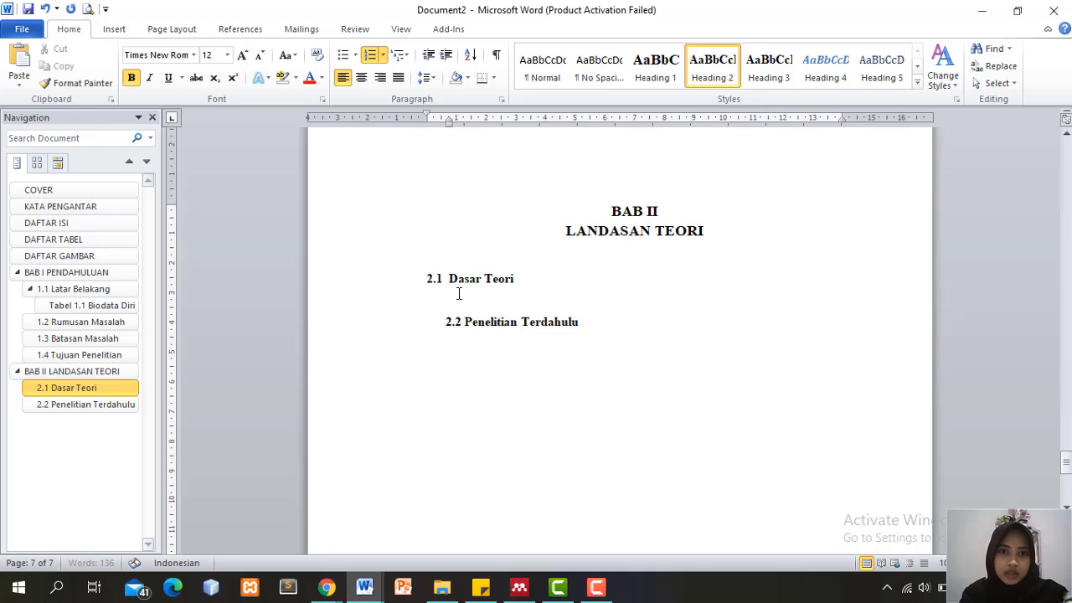
pyautogui.click(440, 321)
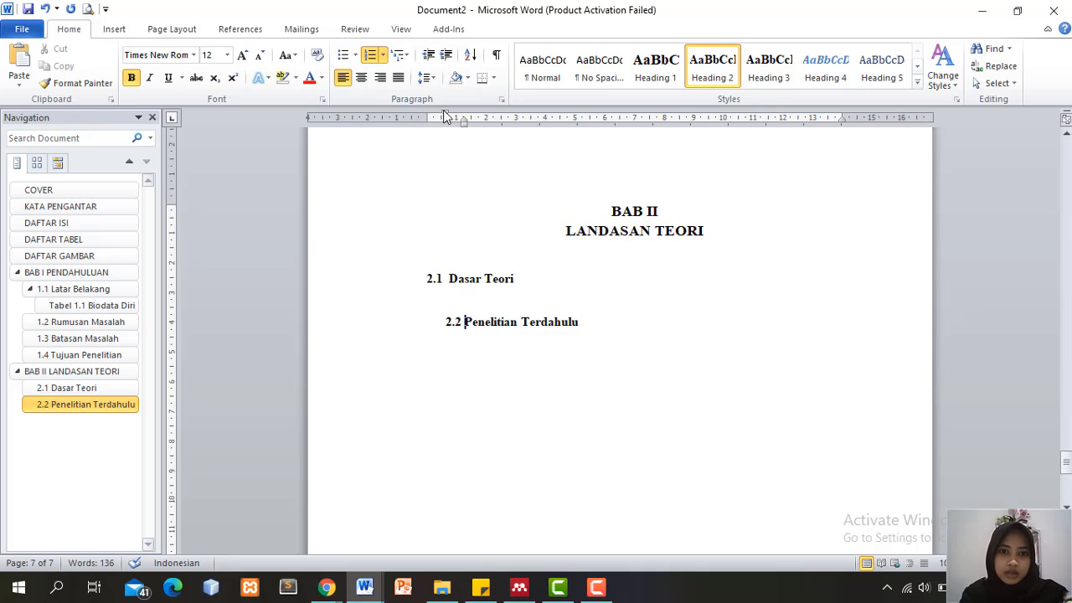
pyautogui.moveTo(434, 118)
pyautogui.mouseDown()
pyautogui.moveTo(463, 119)
pyautogui.moveTo(450, 120)
pyautogui.mouseUp()
pyautogui.click(463, 297)
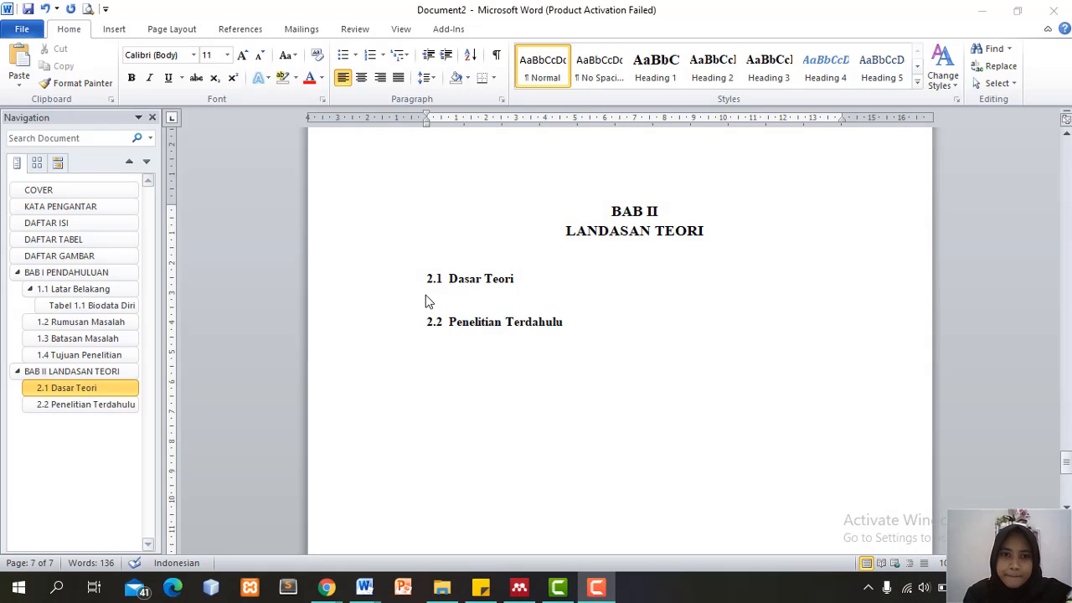
# Paste the World Wide Web paragraph from the sticky note under 2.1 Dasar Teori
pyautogui.click(486, 589)
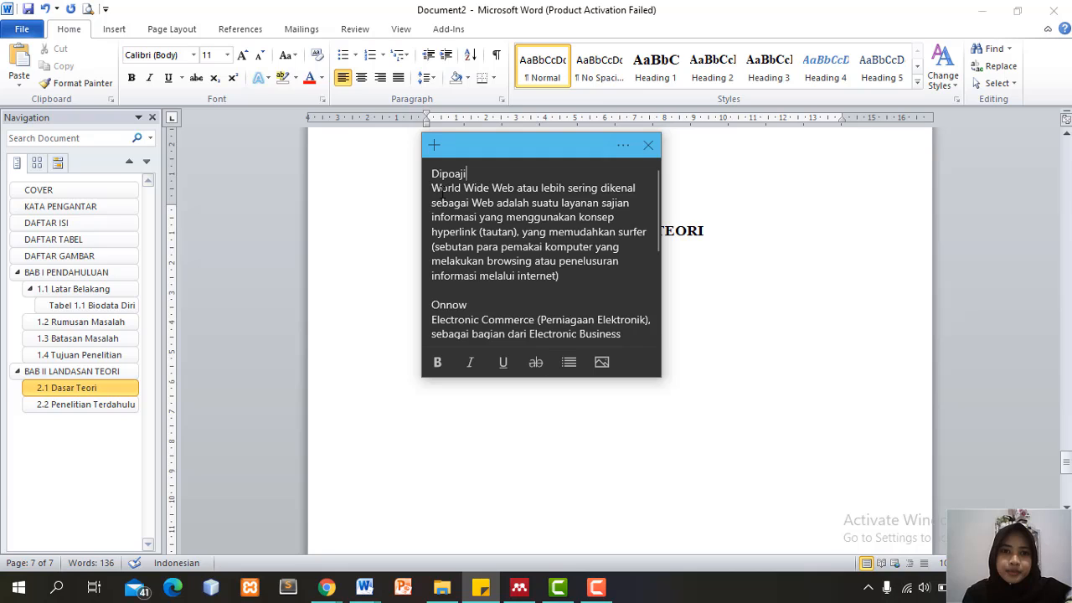
pyautogui.moveTo(431, 190); pyautogui.dragTo(566, 277)
pyautogui.hotkey('ctrl', 'c')
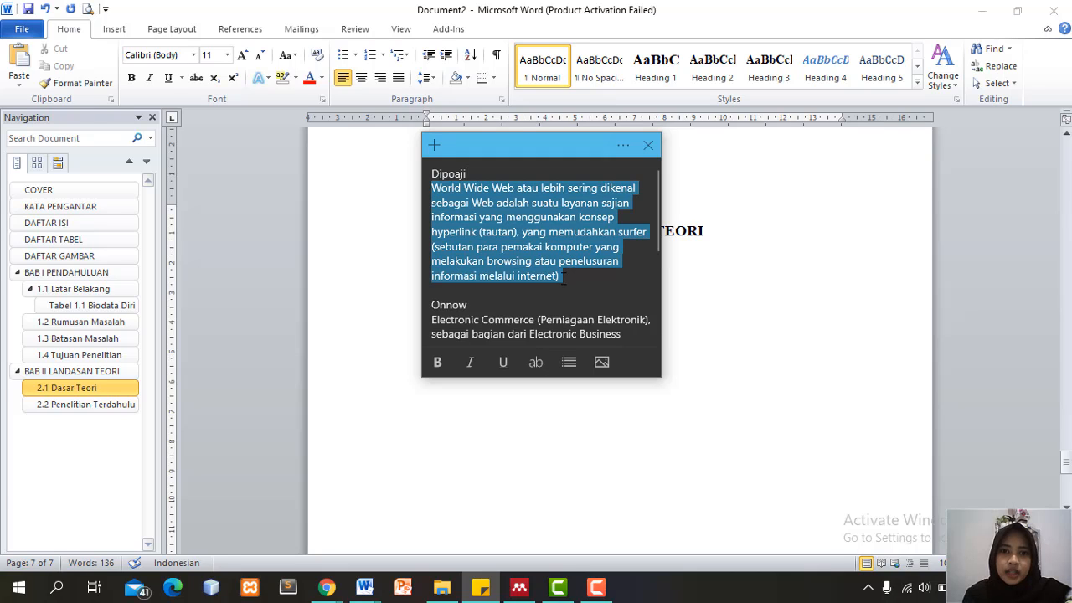
pyautogui.click(590, 269)
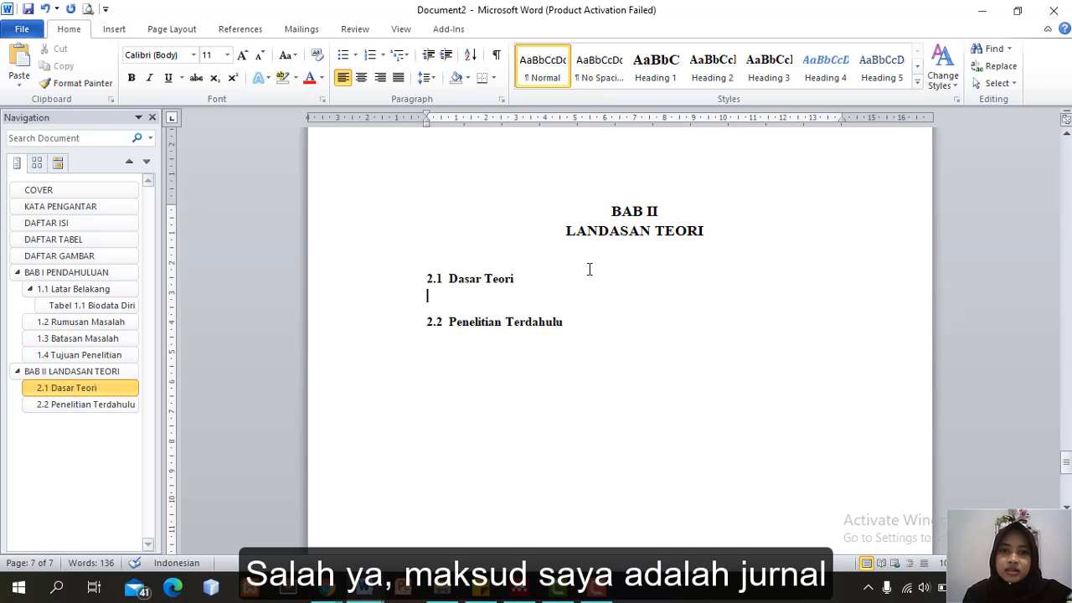
pyautogui.hotkey('ctrl', 'v')
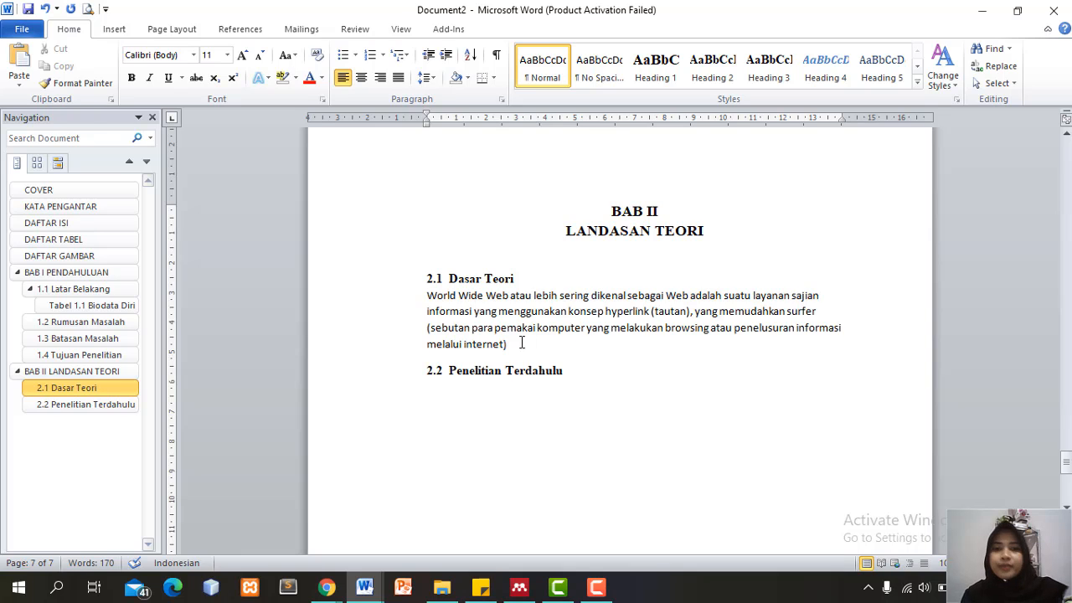
# Format the paragraph justified in Times New Roman 12 with its first line indented
pyautogui.moveTo(509, 343); pyautogui.dragTo(427, 295)
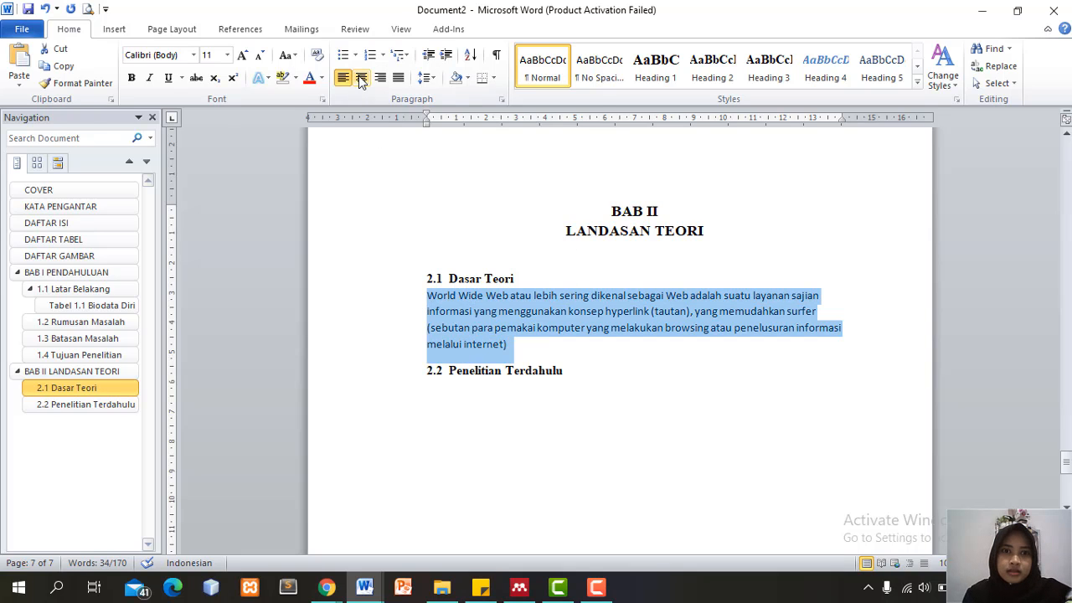
pyautogui.click(398, 77)
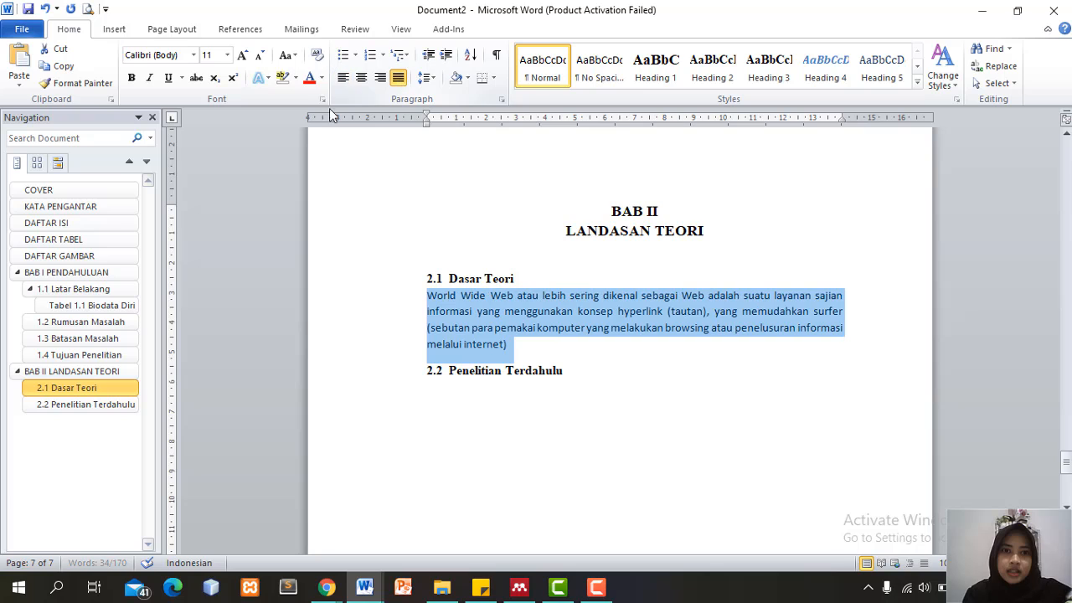
pyautogui.click(174, 55)
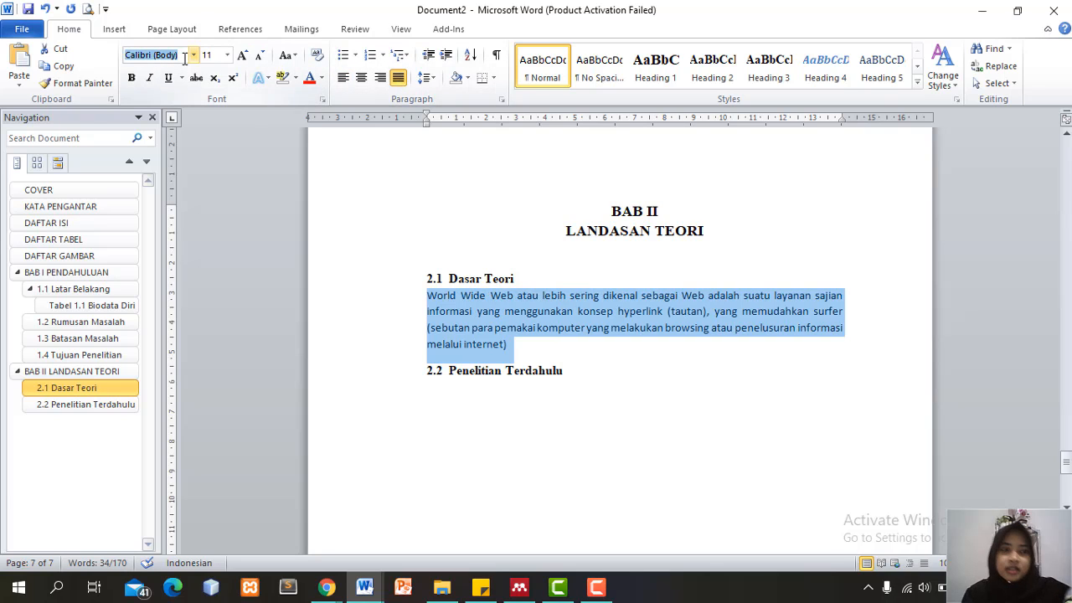
pyautogui.write('Times New Roman')
pyautogui.press('Return')
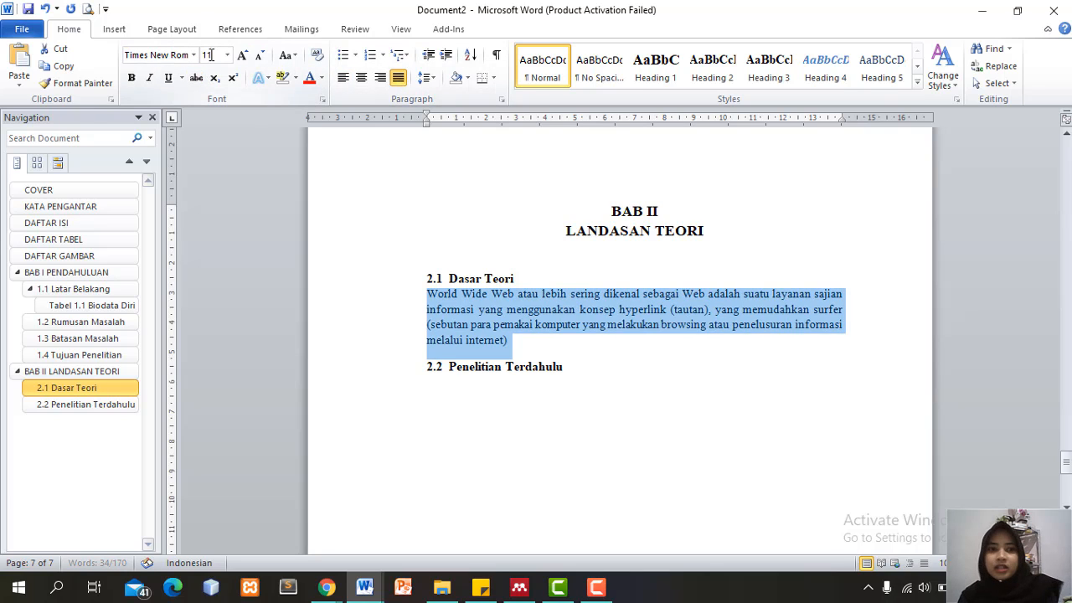
pyautogui.click(212, 56)
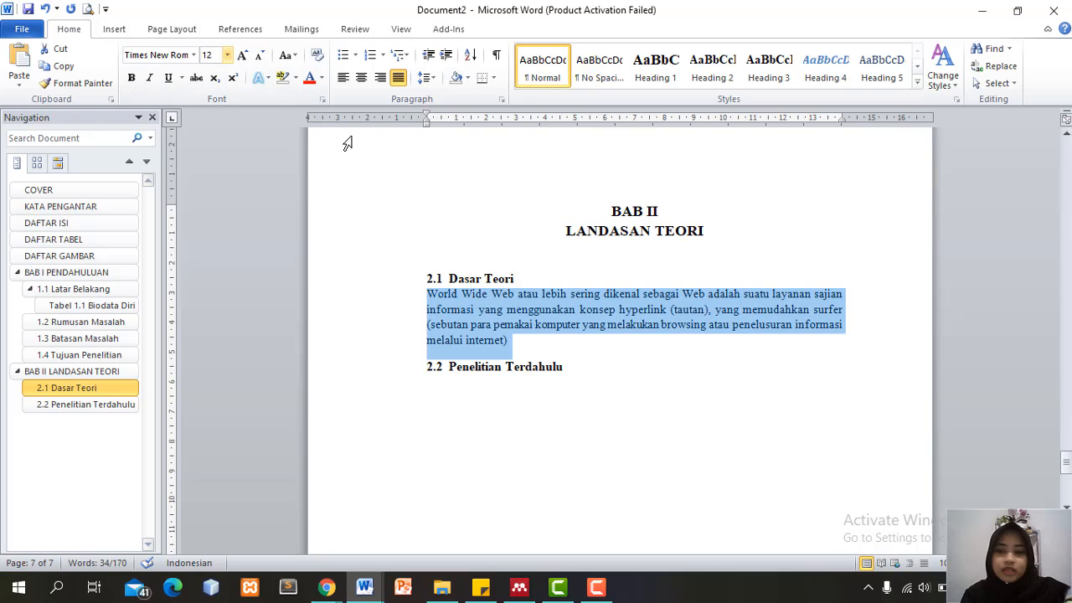
pyautogui.press('Return')
pyautogui.click(480, 316)
pyautogui.click(429, 295)
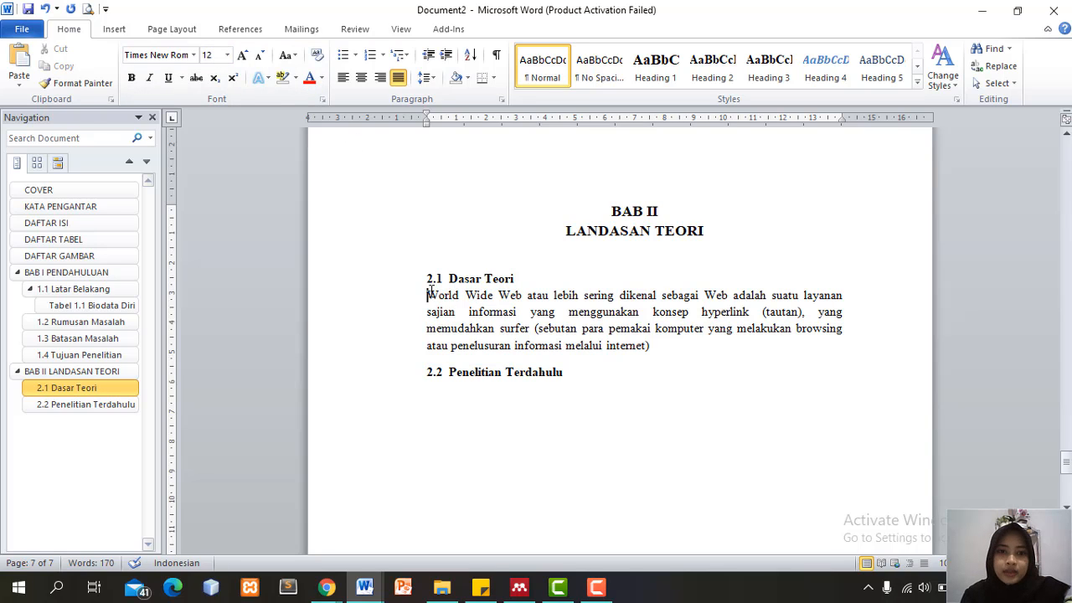
pyautogui.press('Tab')
pyautogui.click(659, 346)
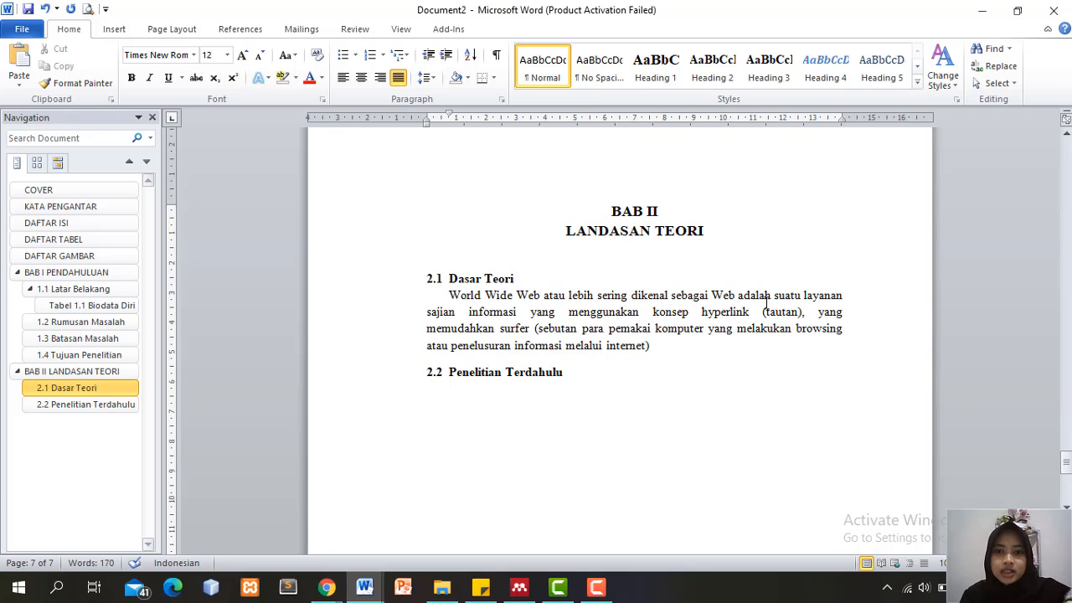
# Insert a page break below the 2.2 Penelitian Terdahulu section
pyautogui.moveTo(1068, 466); pyautogui.dragTo(1067, 500)
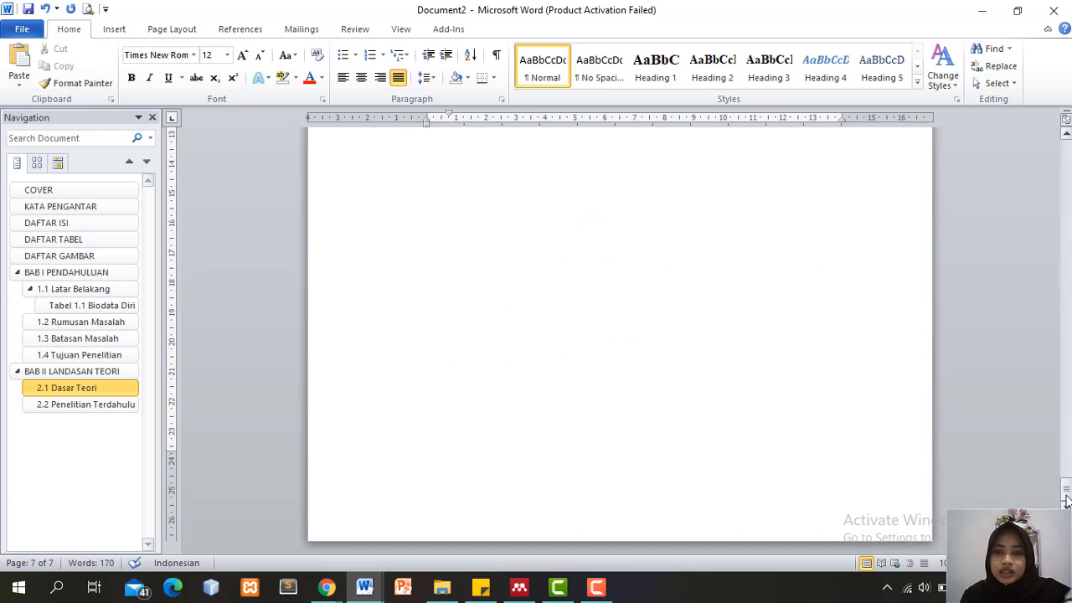
pyautogui.click(639, 435)
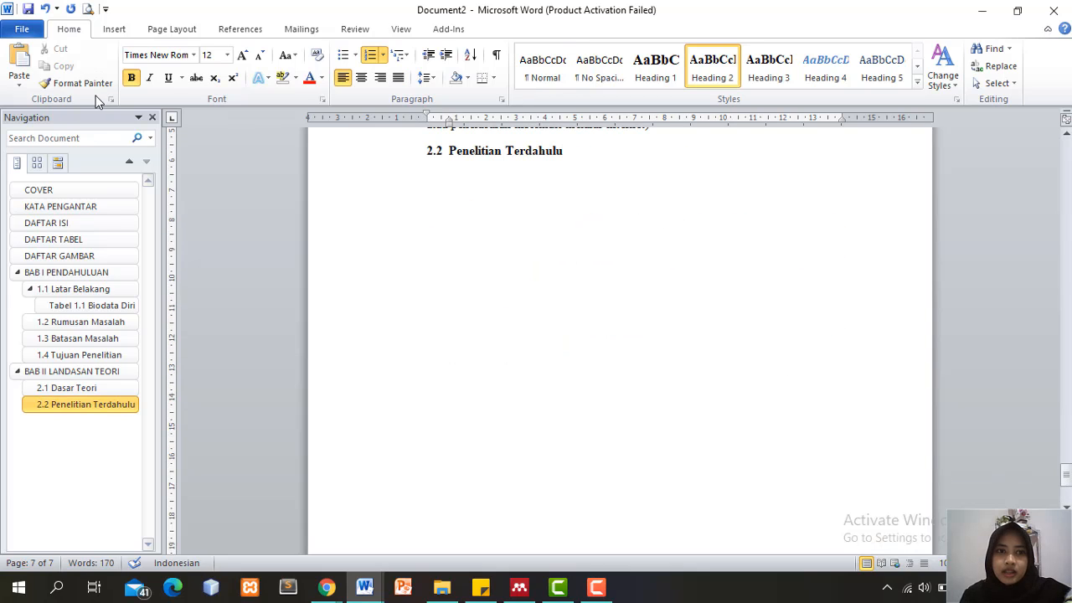
pyautogui.click(115, 29)
pyautogui.click(84, 72)
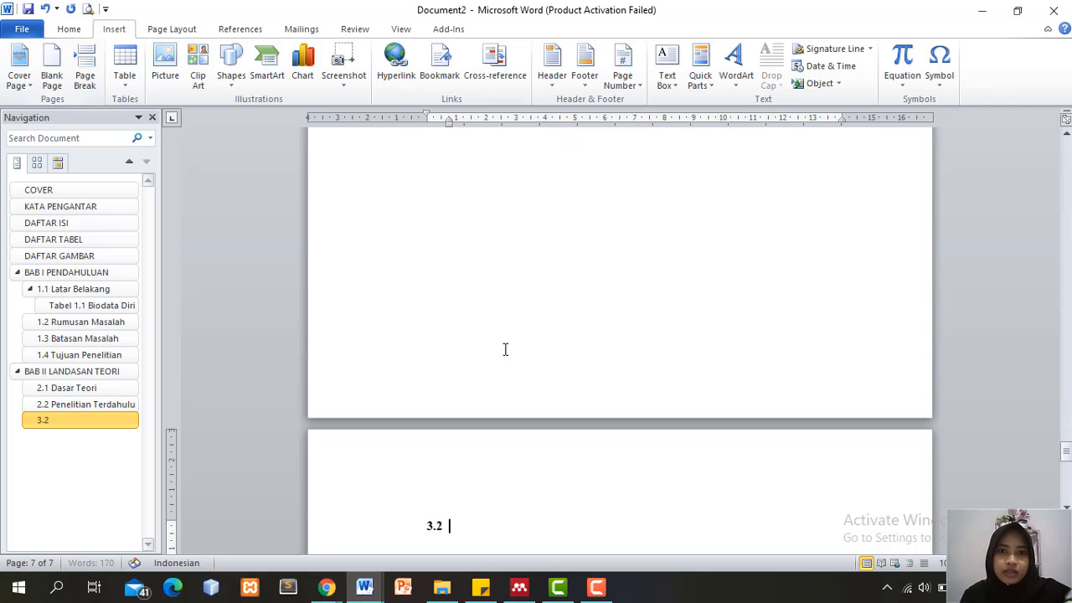
pyautogui.hotkey('ctrl', 'z')
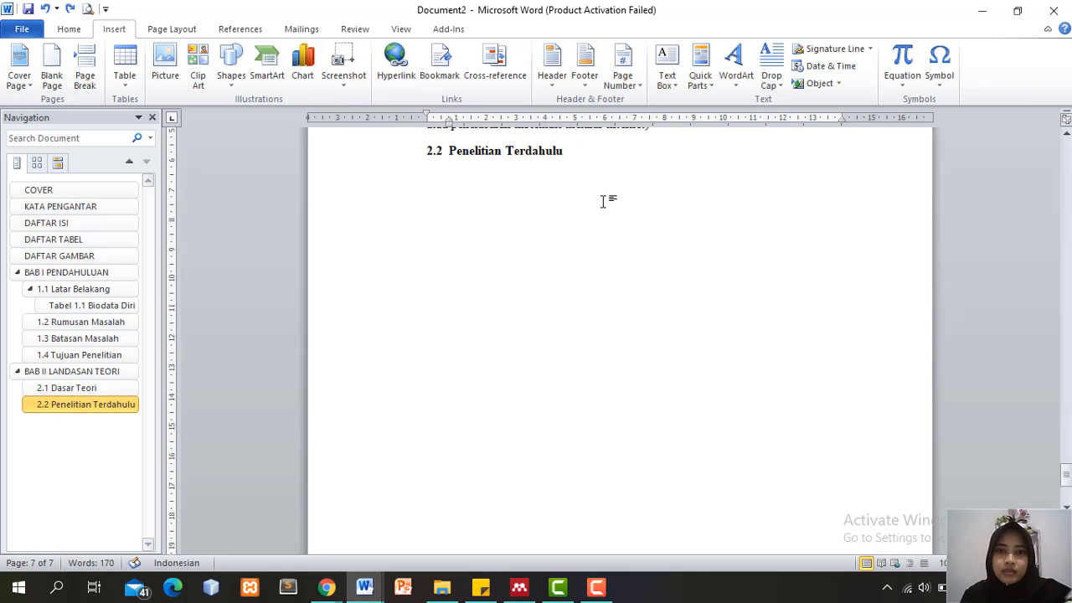
pyautogui.click(478, 182)
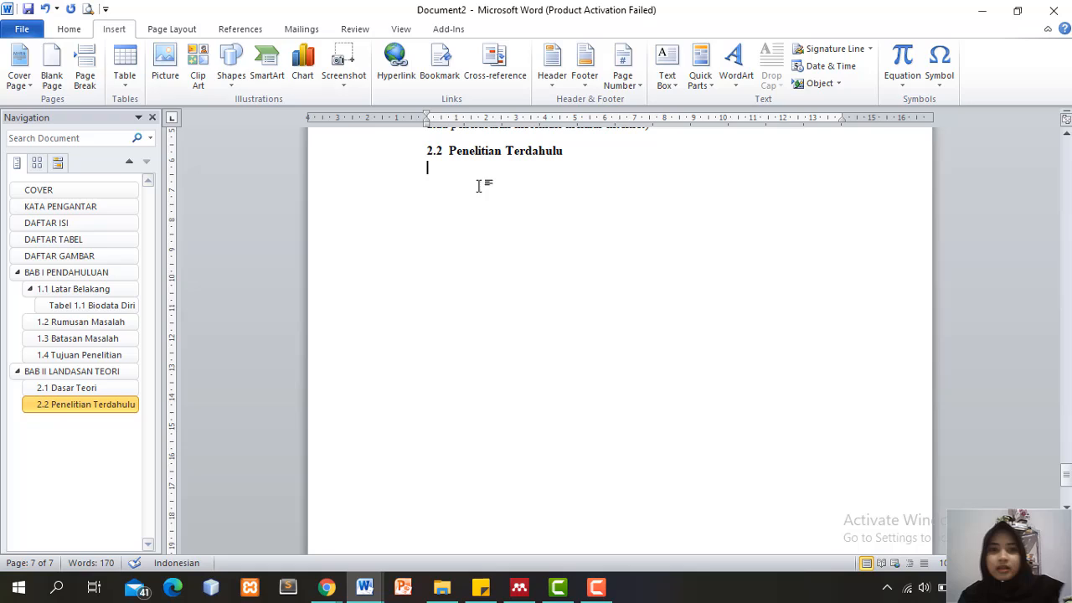
pyautogui.click(85, 71)
# Type DAFTAR PUSTAKA on the new page as a centred Heading 1
pyautogui.write('DA')
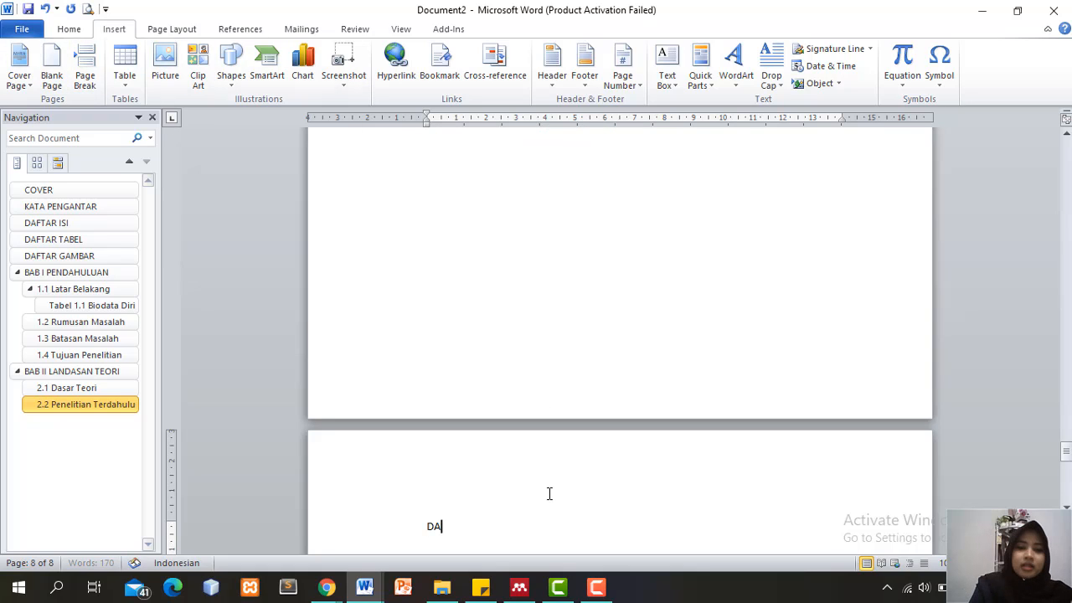
pyautogui.write('FTAR PUS')
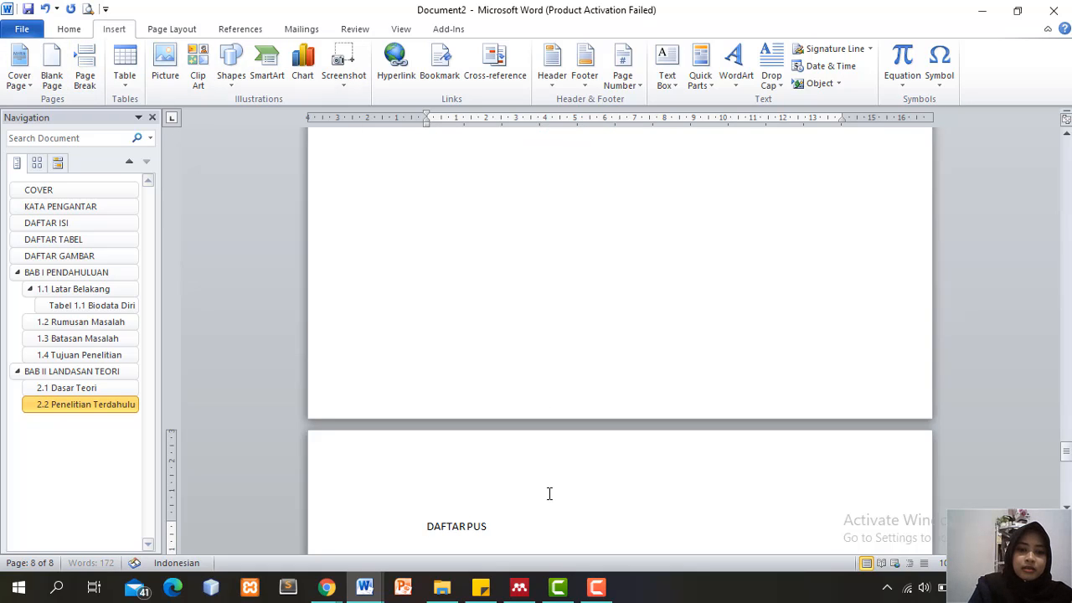
pyautogui.write('TAKA')
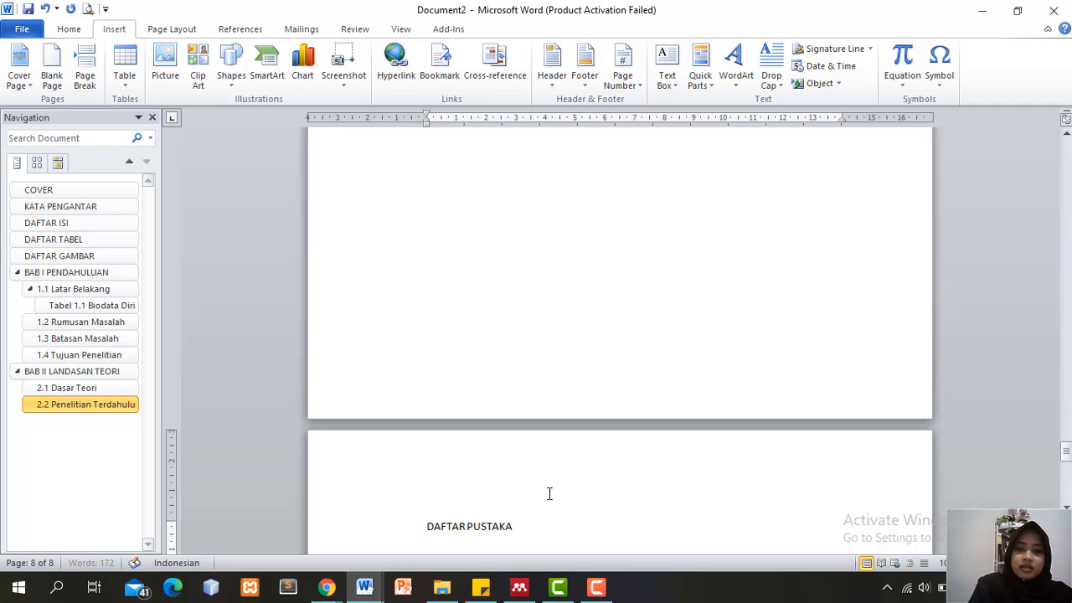
pyautogui.click(74, 29)
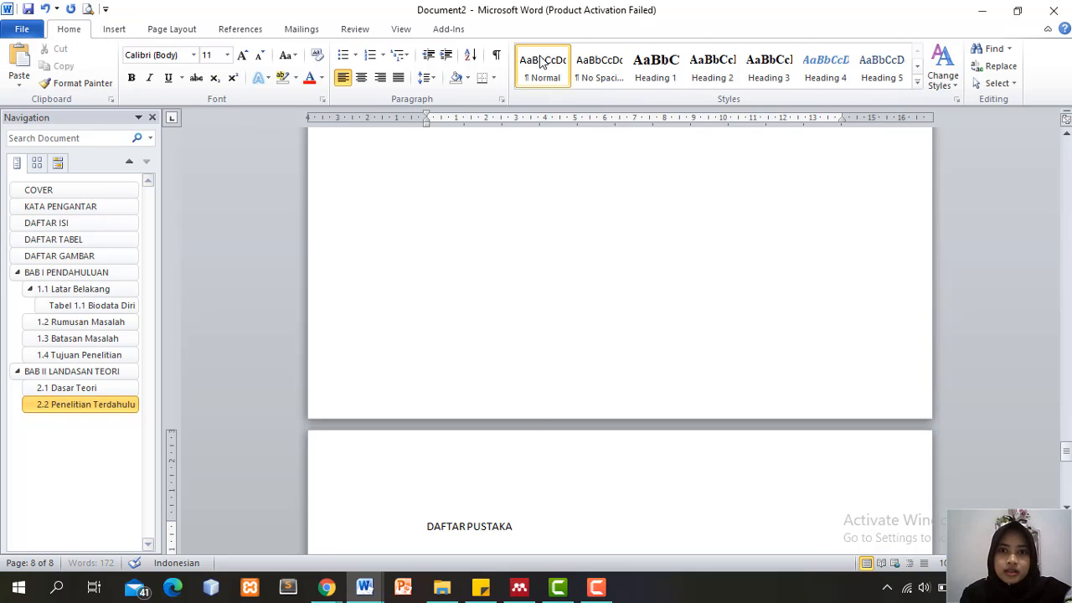
pyautogui.tripleClick(488, 526)
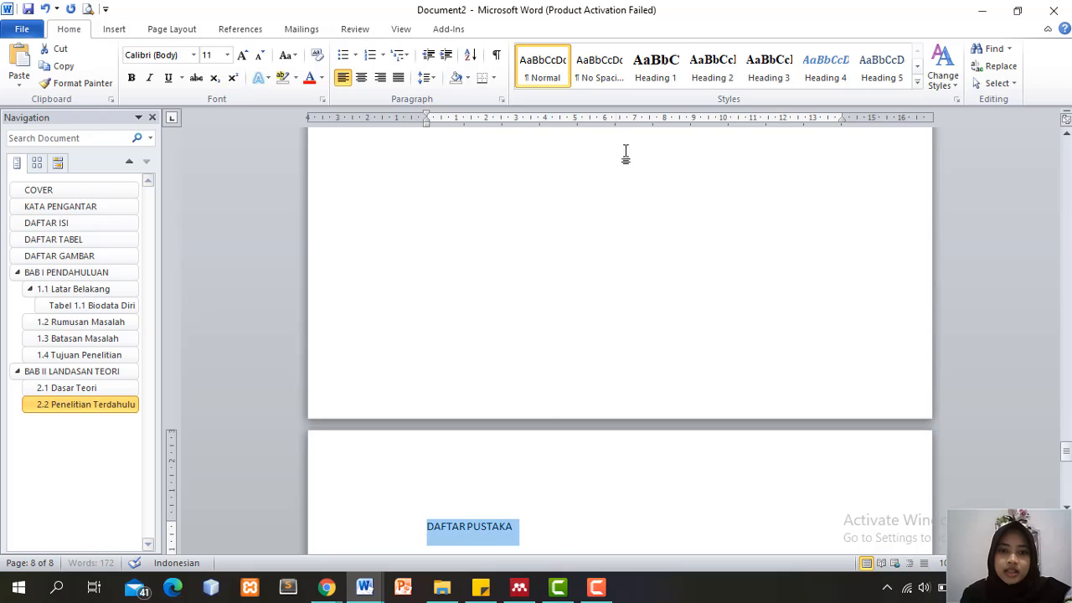
pyautogui.click(656, 69)
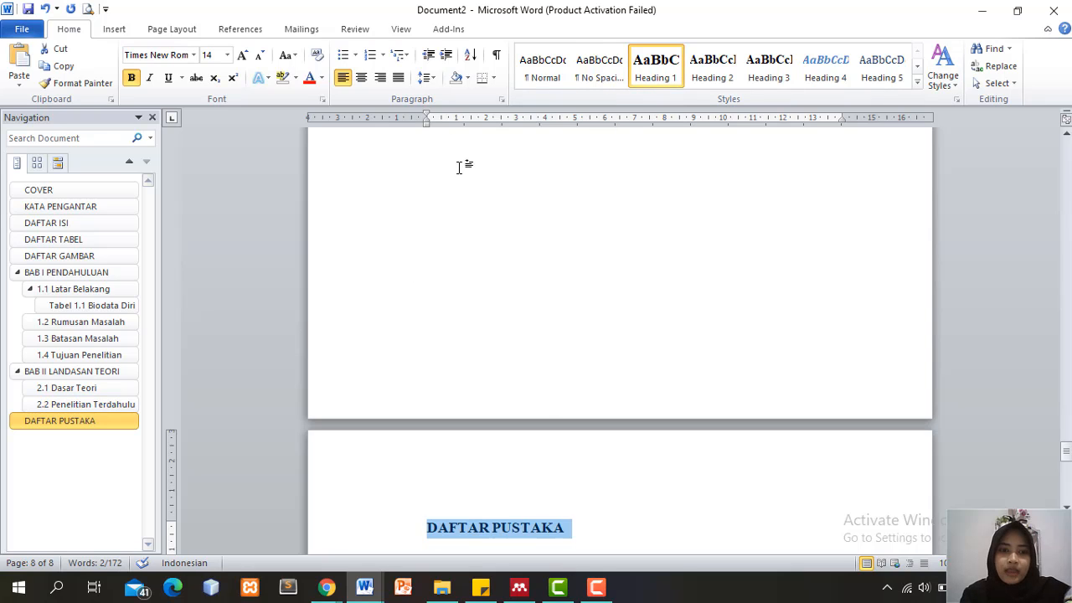
pyautogui.hotkey('ctrl', 'e')
pyautogui.click(730, 523)
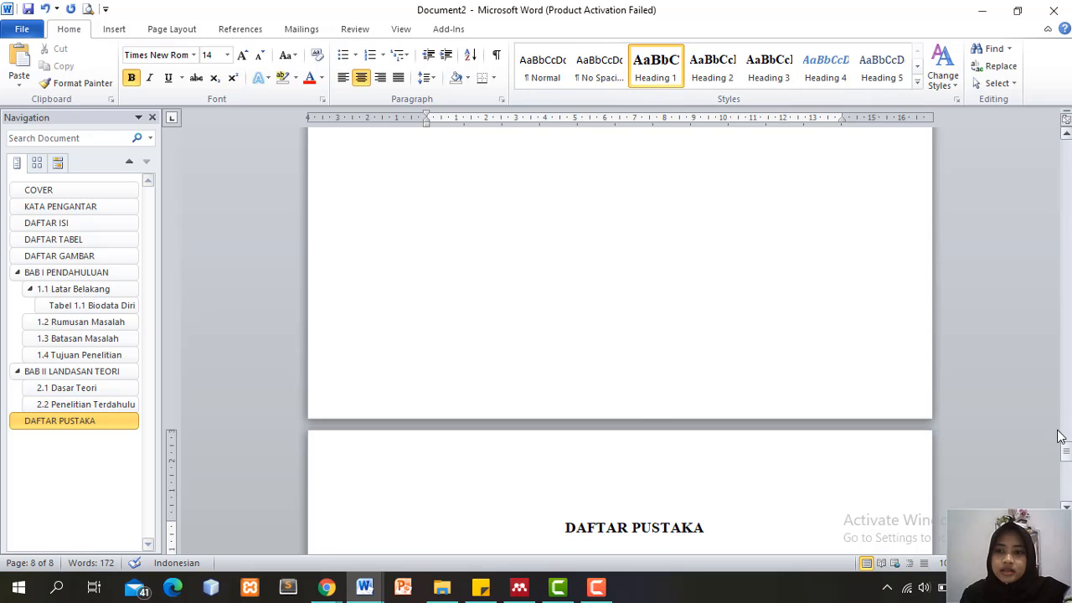
pyautogui.moveTo(1067, 453); pyautogui.dragTo(1066, 424)
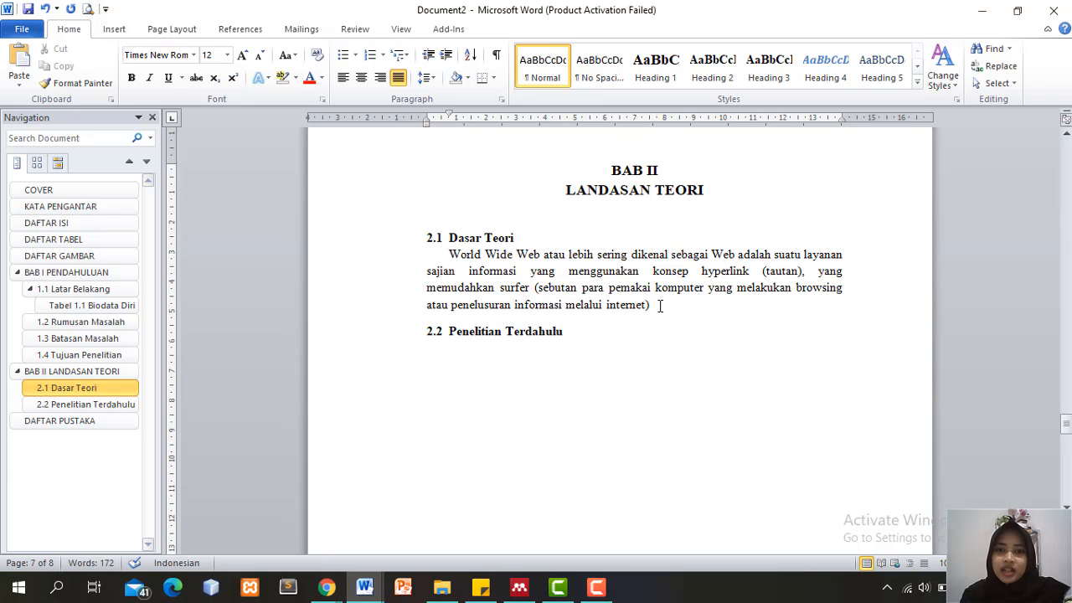
# Search Mendeley for 'dipo' and insert the (Dipoaji 2016) citation after the World Wide Web paragraph
pyautogui.click(161, 28)
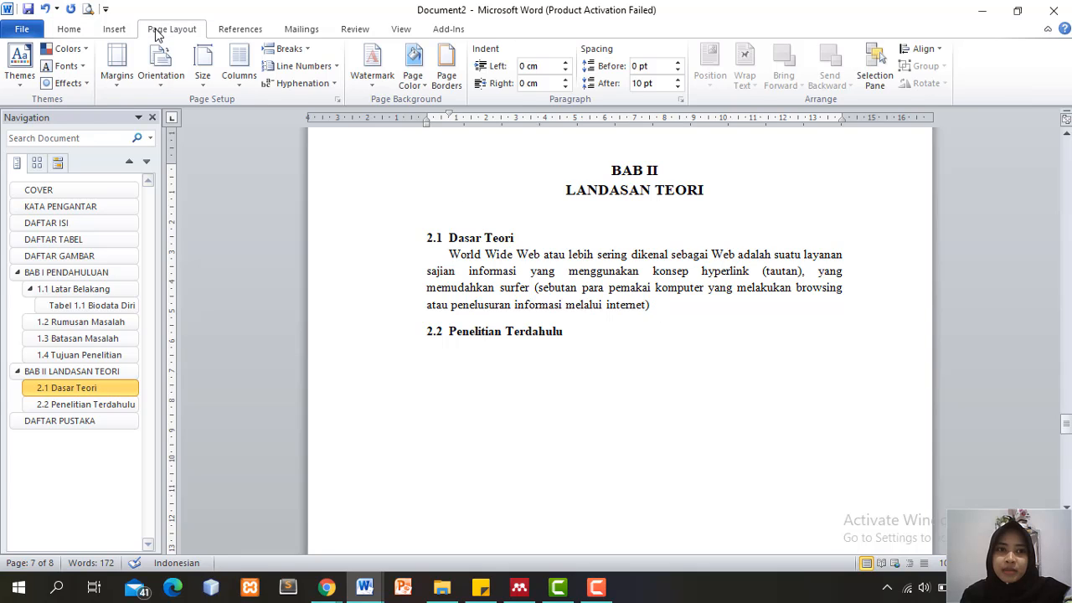
pyautogui.click(233, 30)
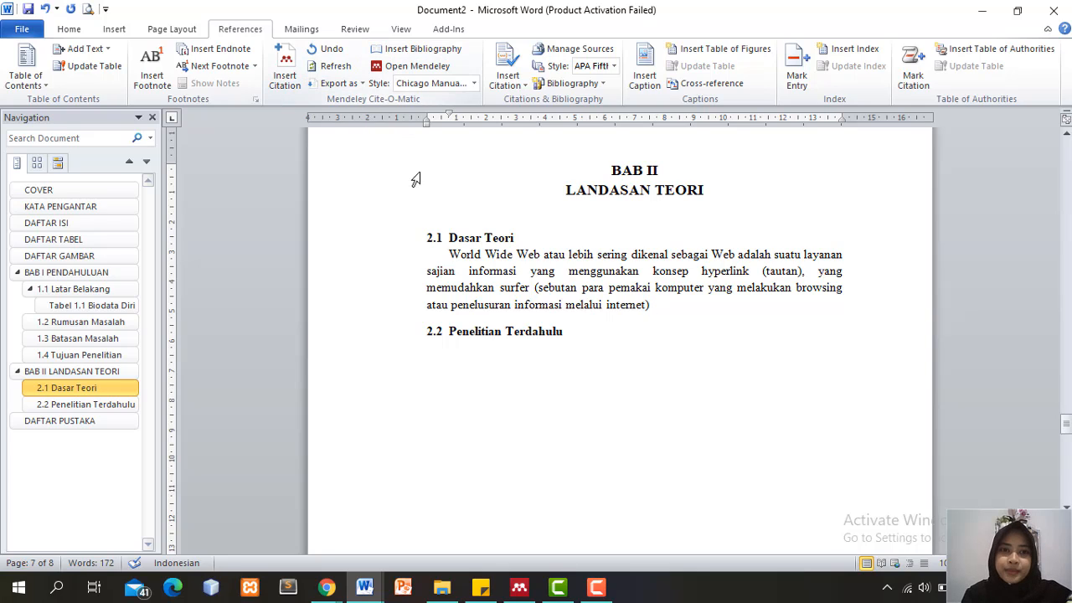
pyautogui.click(292, 90)
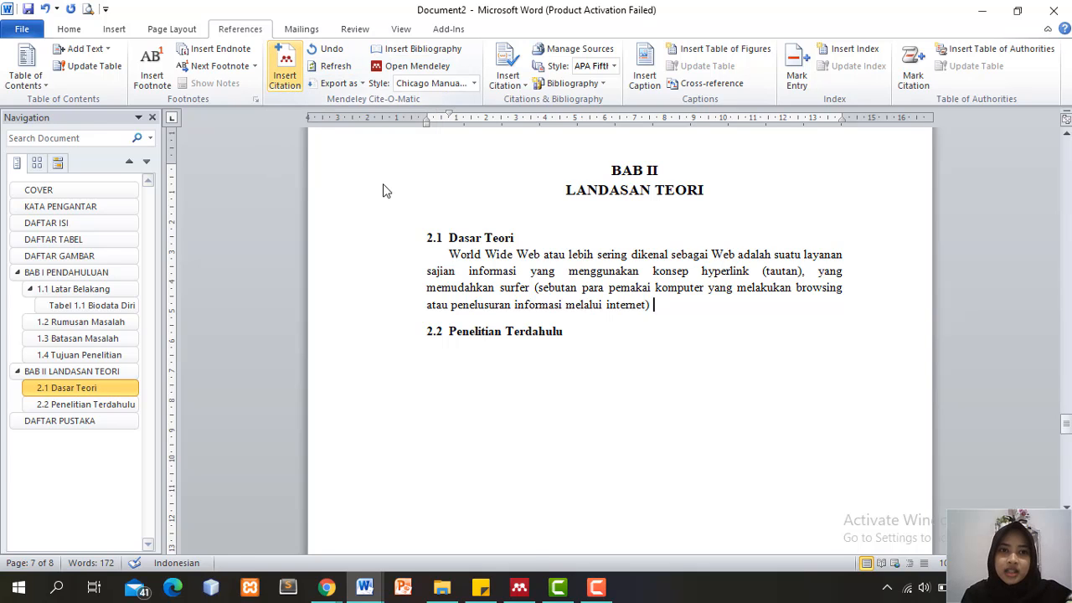
pyautogui.click(480, 590)
pyautogui.click(481, 590)
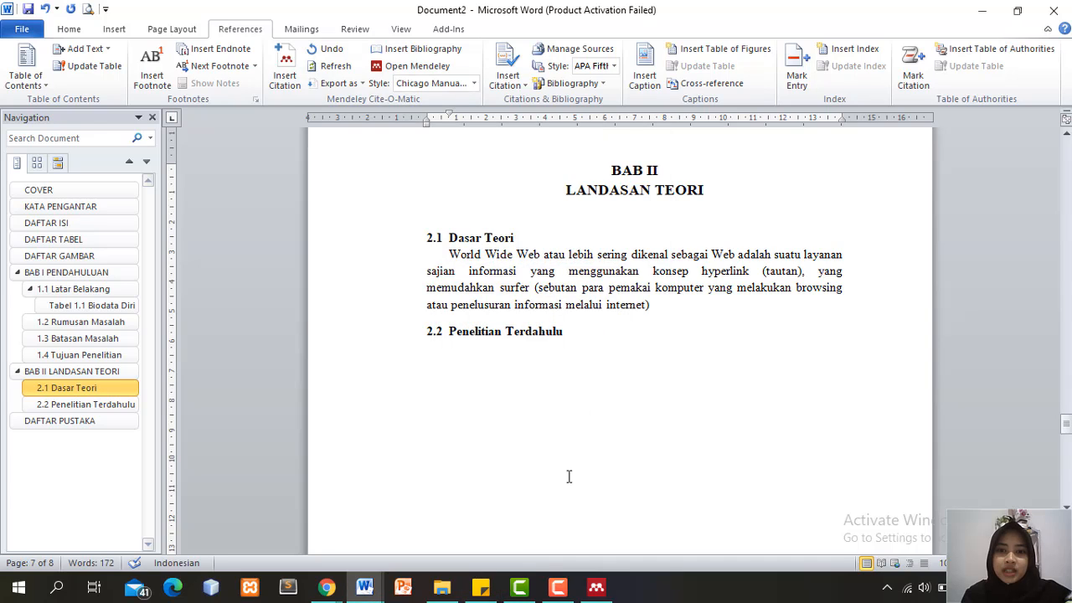
pyautogui.click(287, 77)
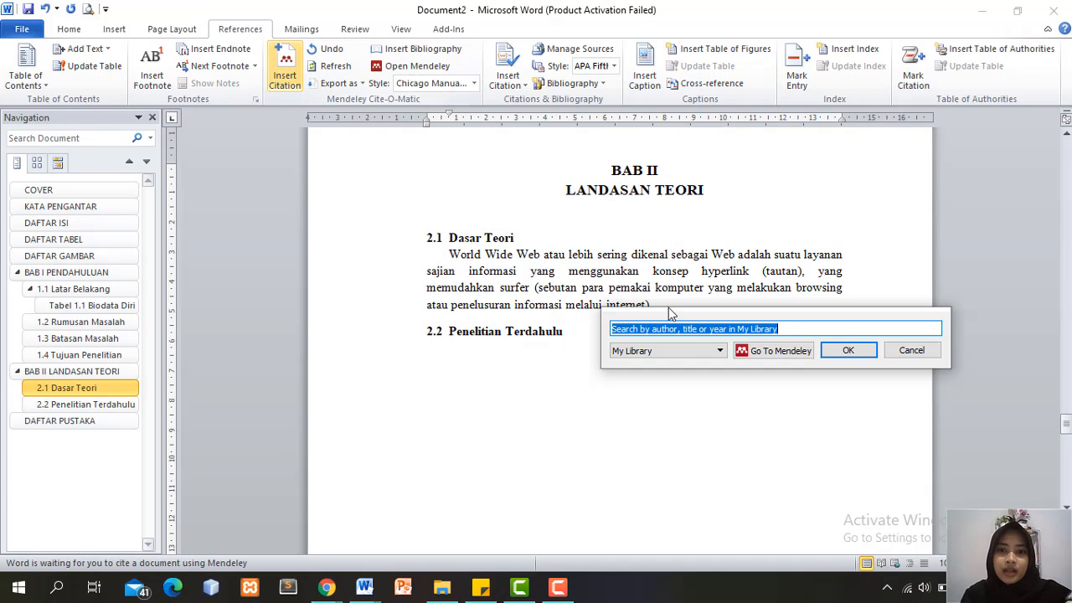
pyautogui.write('sd')
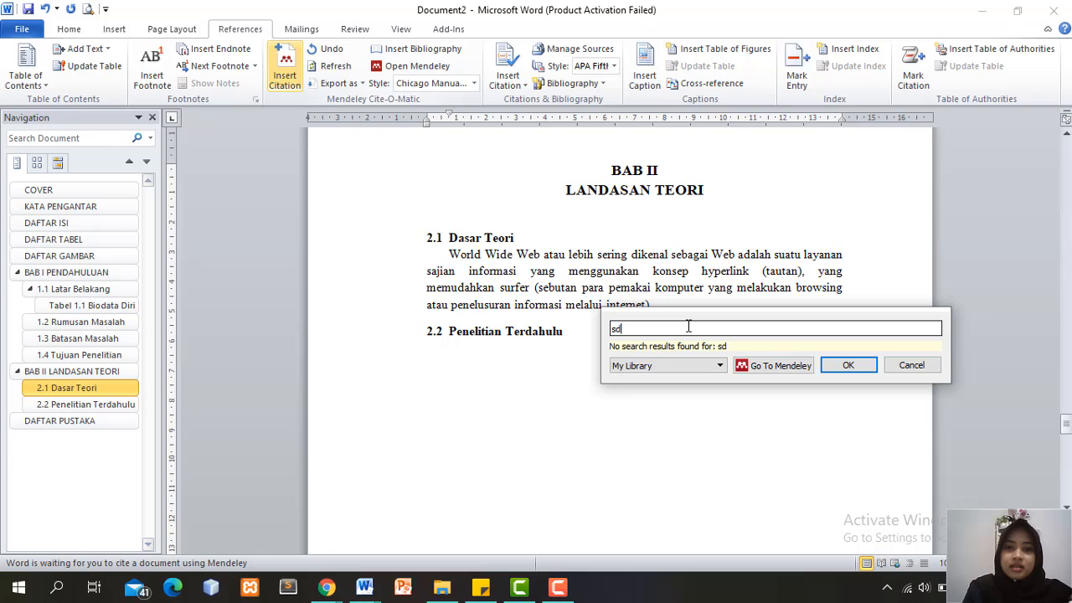
pyautogui.write('dip')
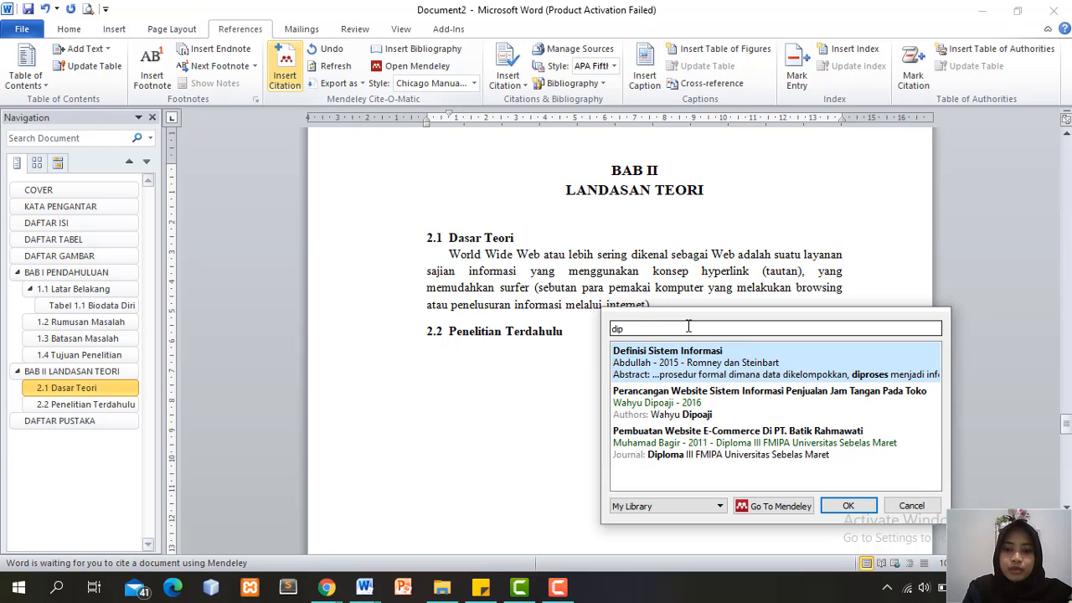
pyautogui.write('o')
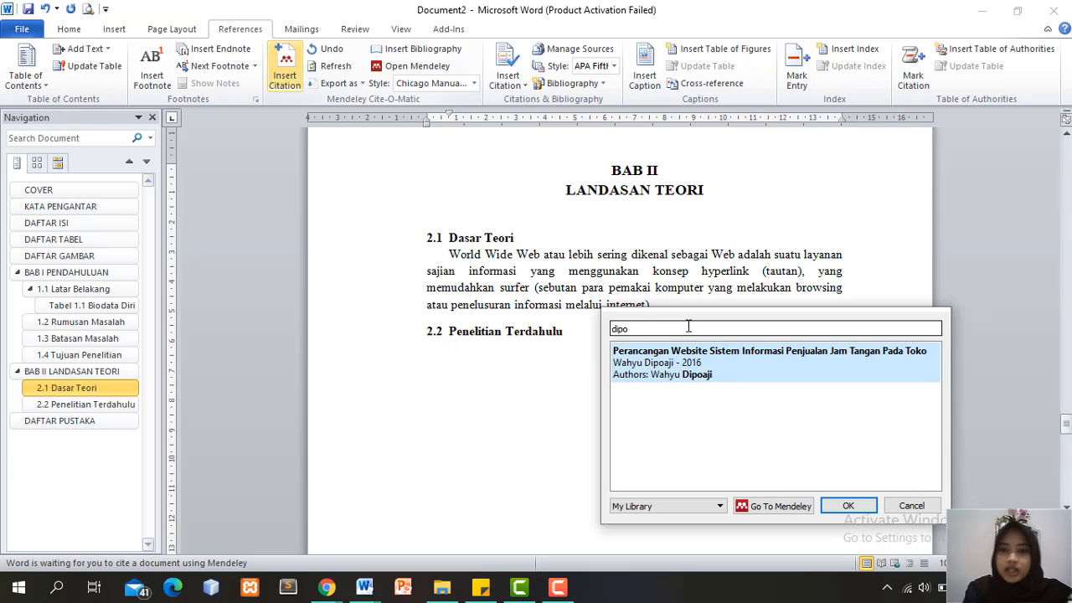
pyautogui.click(723, 376)
pyautogui.click(856, 354)
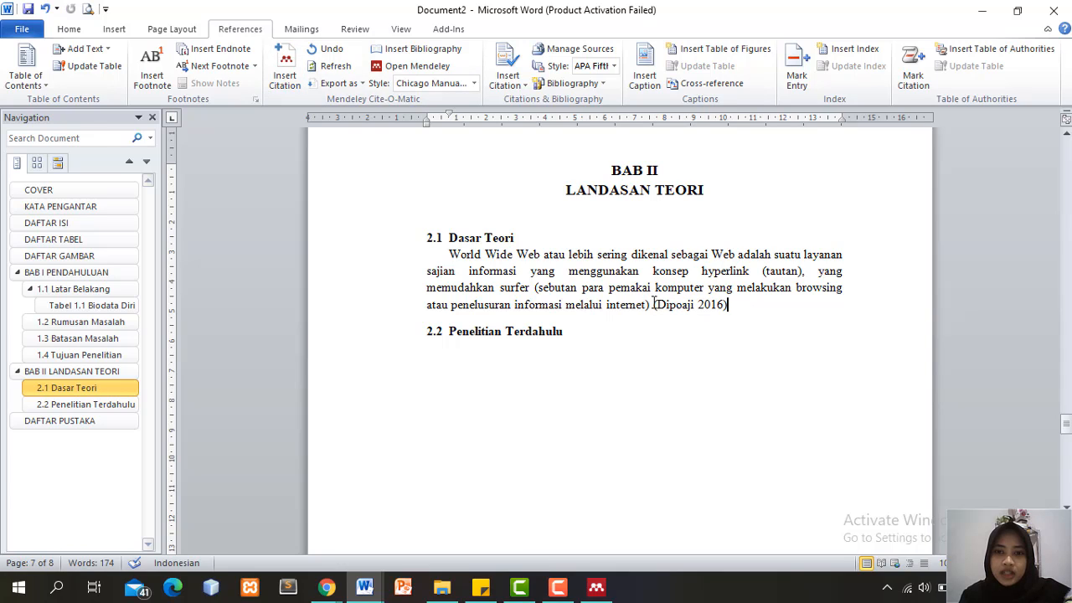
pyautogui.moveTo(729, 305); pyautogui.dragTo(559, 259)
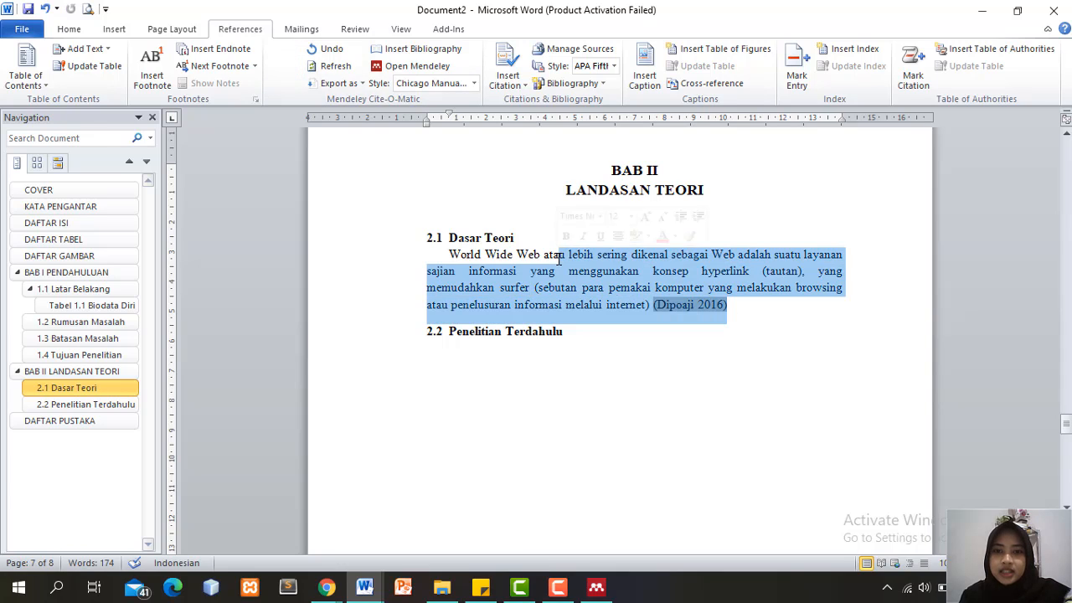
pyautogui.click(759, 301)
pyautogui.moveTo(1067, 427)
pyautogui.mouseDown()
pyautogui.moveTo(1066, 439)
pyautogui.moveTo(1067, 417)
pyautogui.mouseUp()
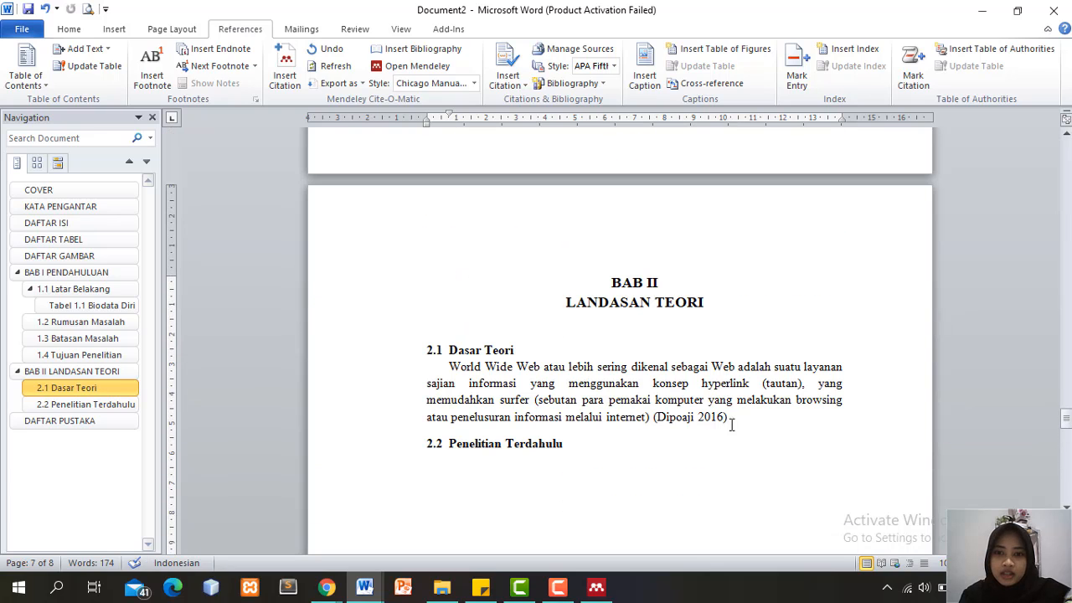
# Copy the Electronic Commerce text from the sticky note into a new paragraph after the citation
pyautogui.press('Return')
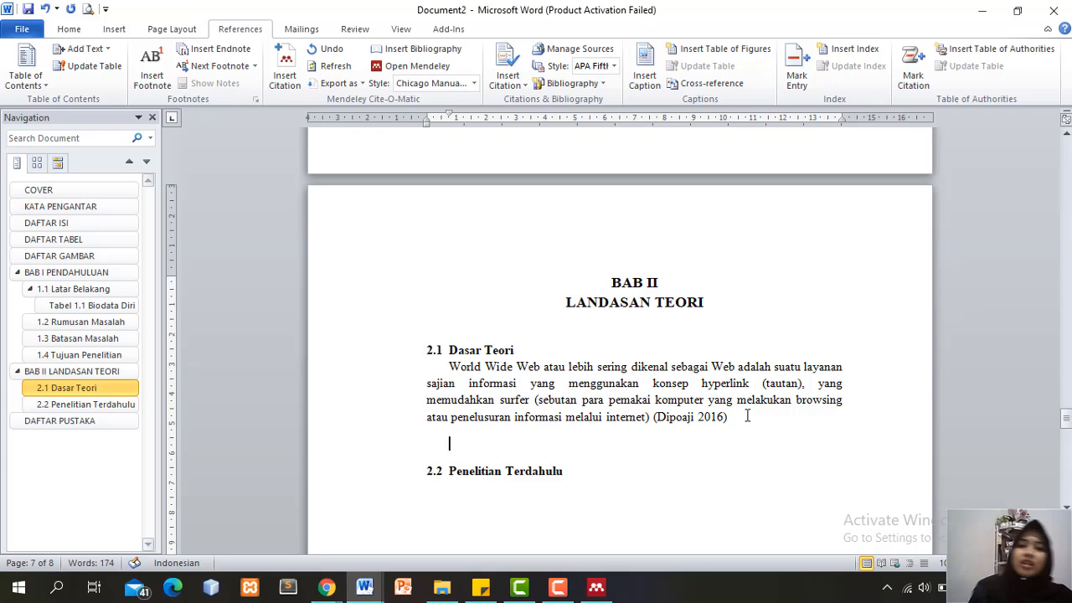
pyautogui.click(488, 589)
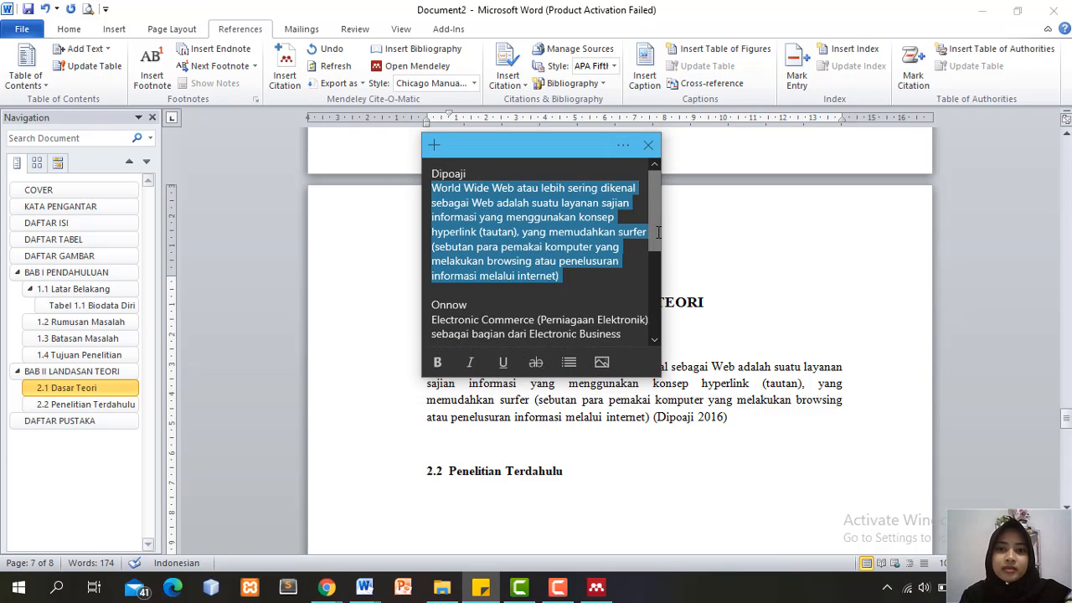
pyautogui.scroll(-2, 530, 261)
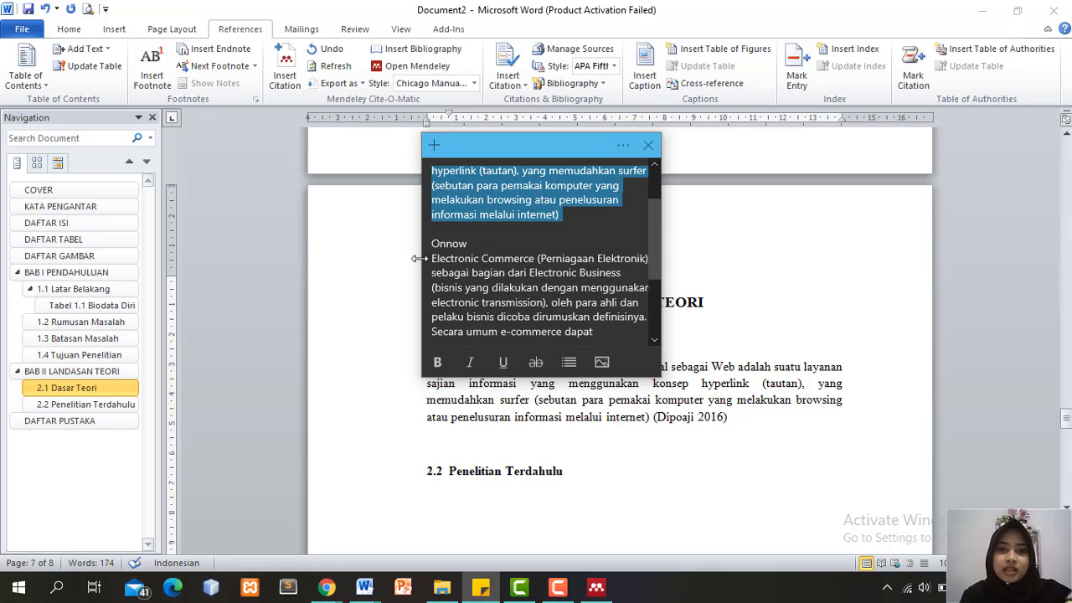
pyautogui.moveTo(433, 258); pyautogui.dragTo(621, 335)
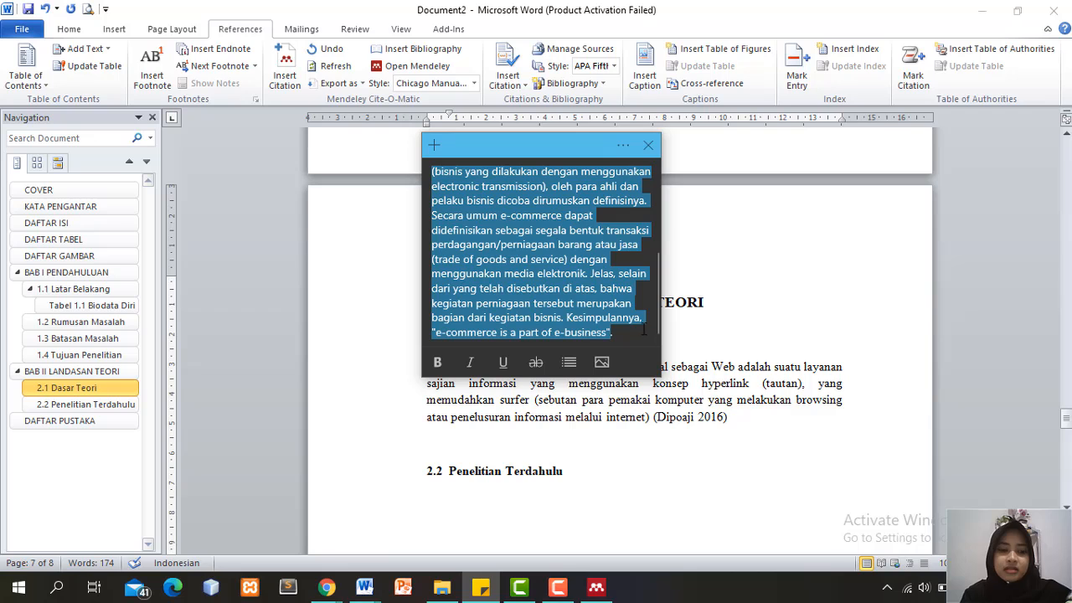
pyautogui.hotkey('ctrl', 'c')
pyautogui.click(548, 436)
pyautogui.hotkey('ctrl', 'v')
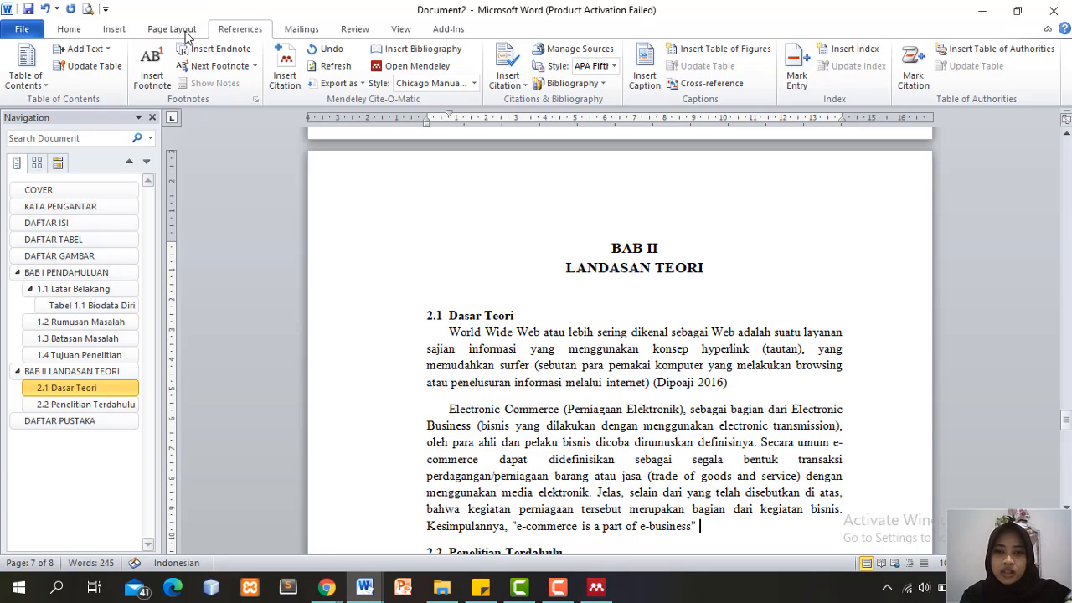
# Search Mendeley for 'onno' and cite Mengenal e-Commerce (Onnow Purbo 2000)
pyautogui.click(285, 69)
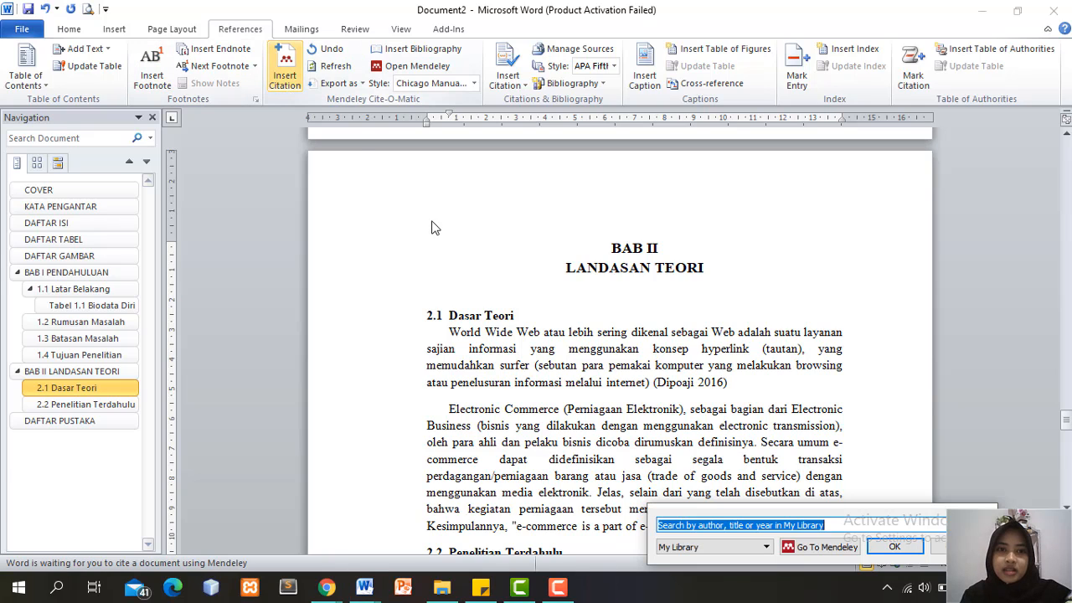
pyautogui.write('on')
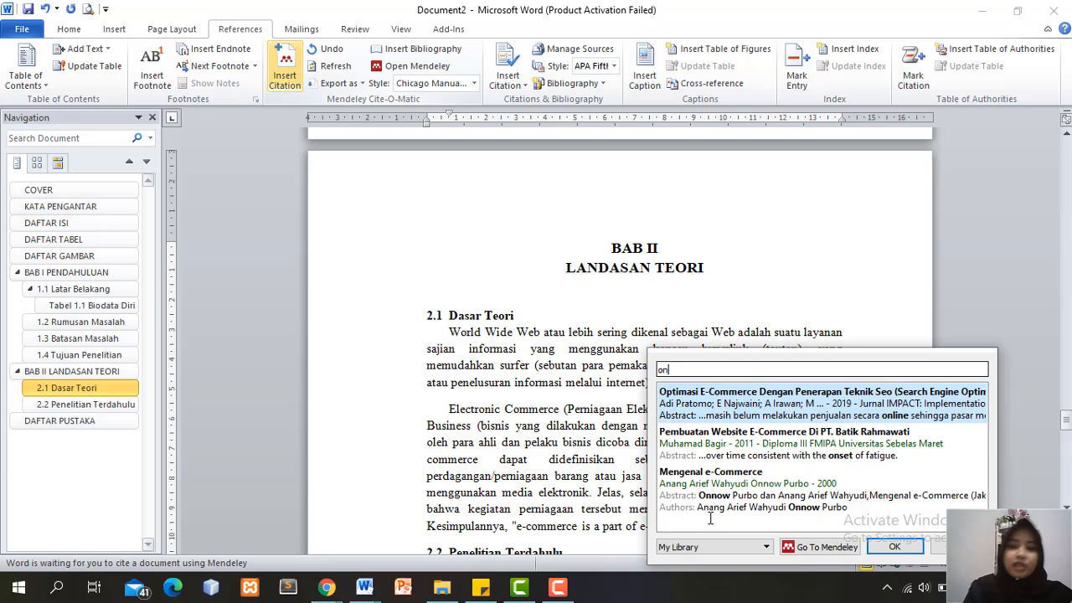
pyautogui.write('no')
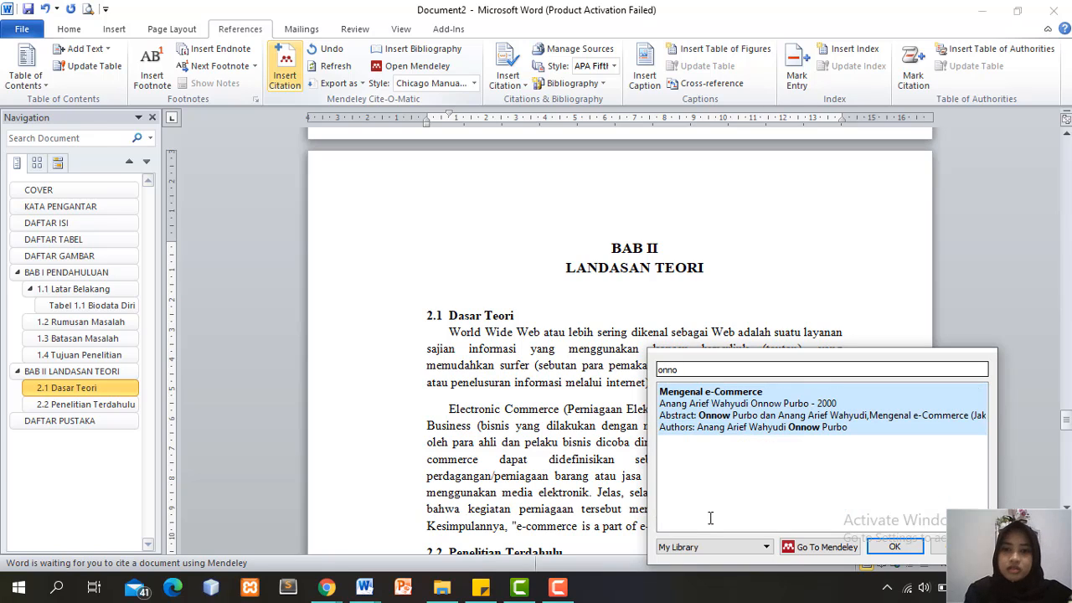
pyautogui.click(815, 405)
pyautogui.click(953, 390)
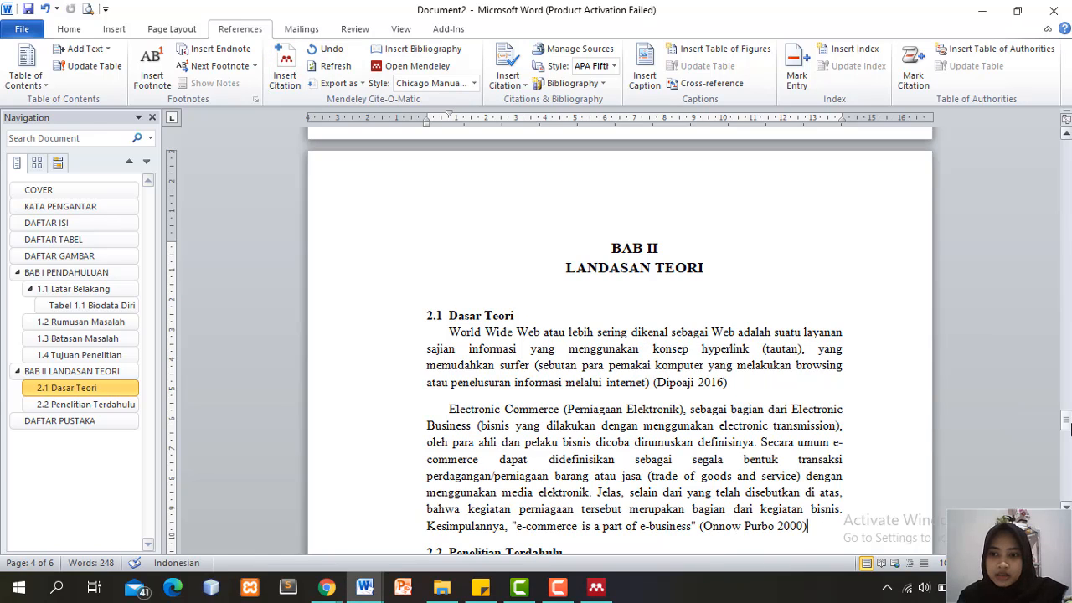
pyautogui.moveTo(1066, 424); pyautogui.dragTo(1069, 466)
# Insert a bibliography of the Dipoaji 2016 and Onnow Purbo 2000 references on a new line below DAFTAR PUSTAKA
pyautogui.click(467, 317)
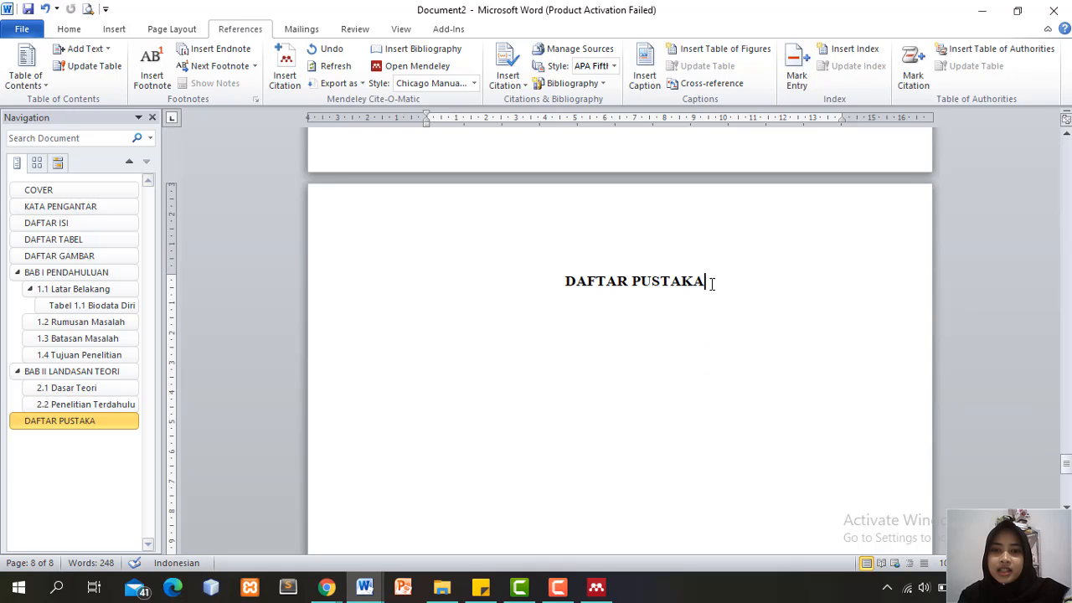
pyautogui.click(479, 318)
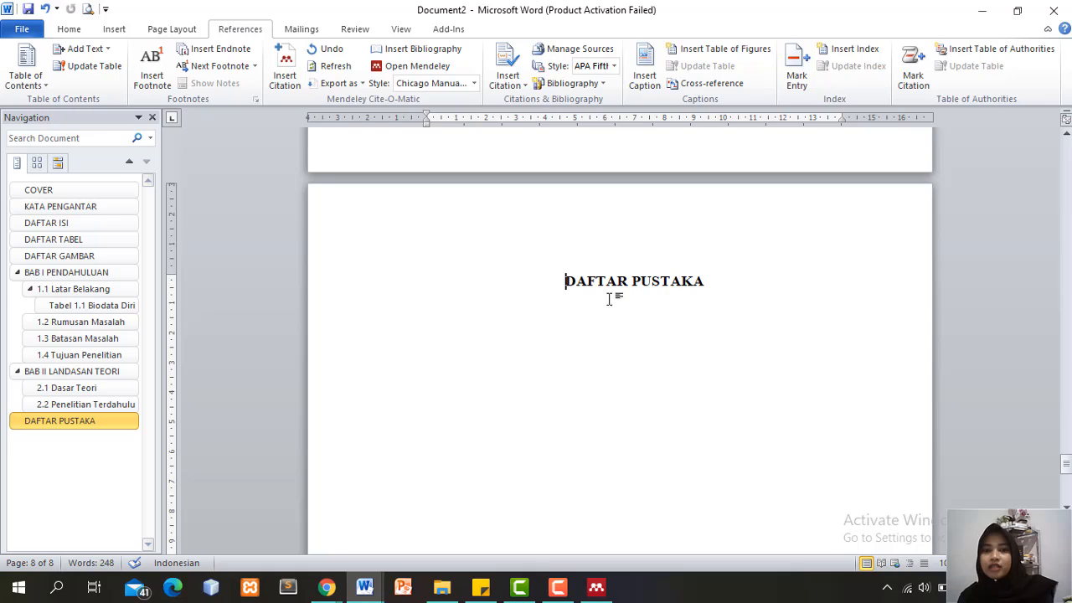
pyautogui.click(718, 286)
pyautogui.press('Return')
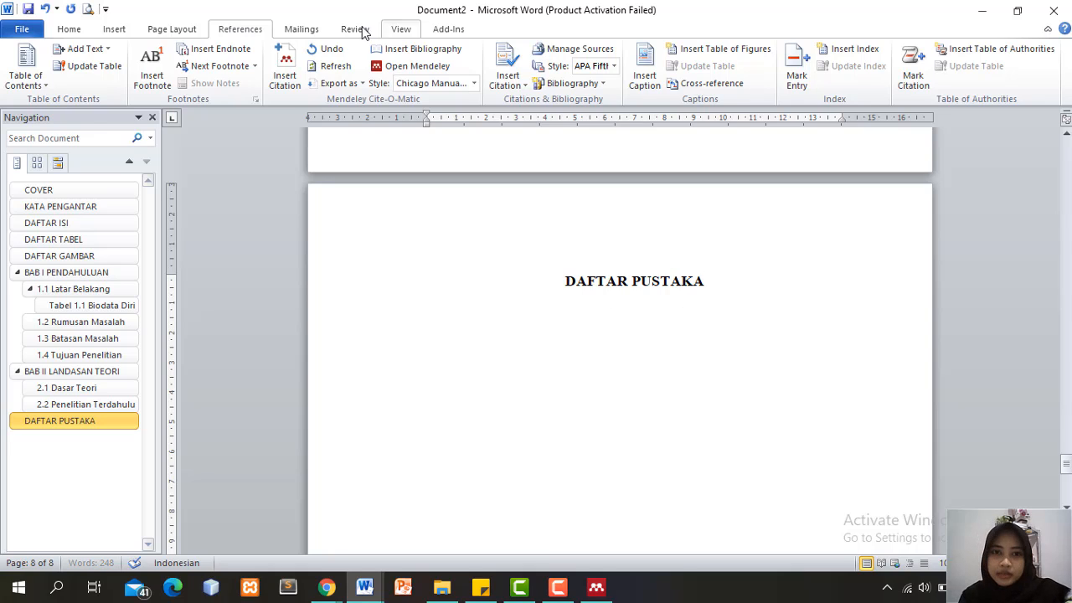
pyautogui.click(81, 30)
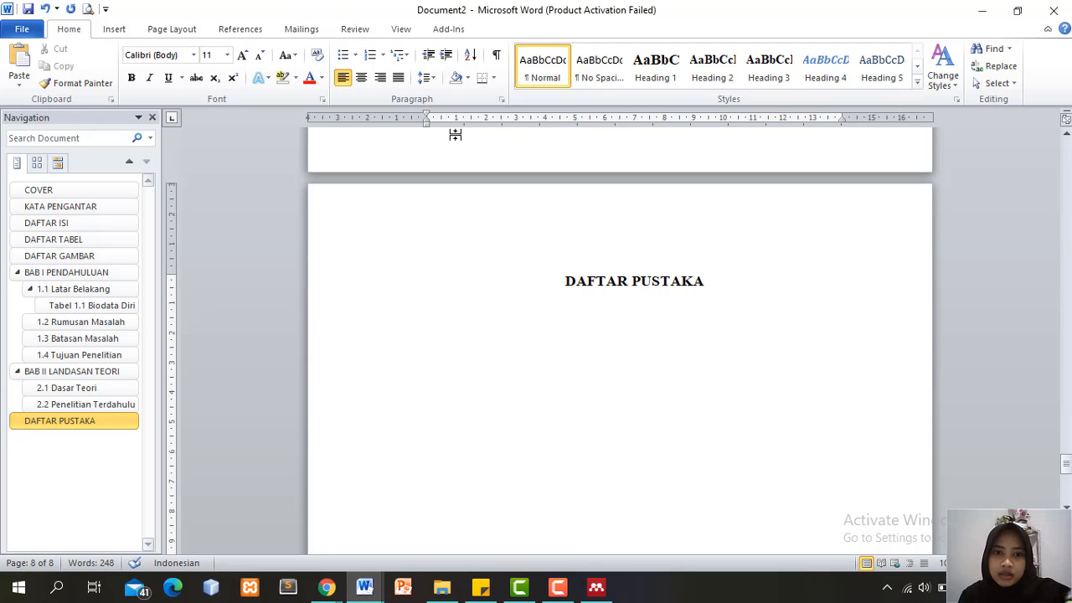
pyautogui.click(172, 29)
pyautogui.click(240, 30)
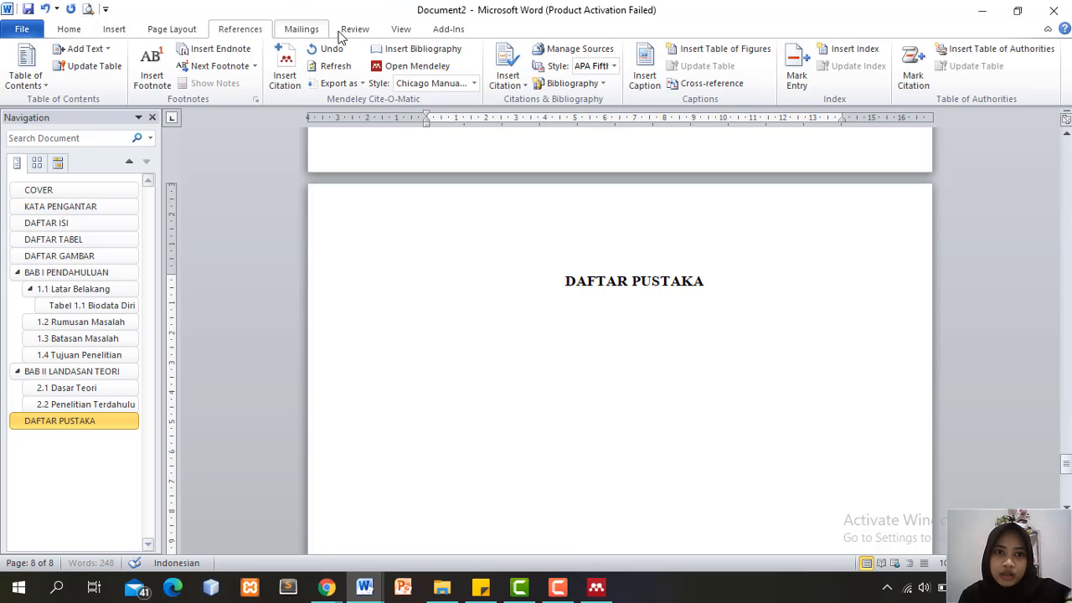
pyautogui.click(437, 48)
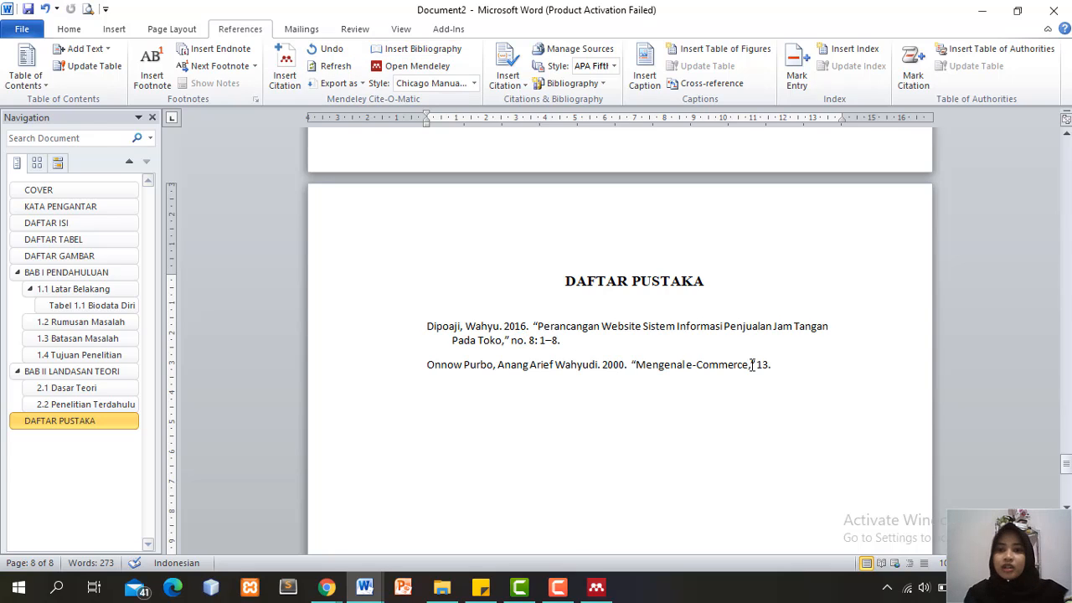
pyautogui.moveTo(777, 368); pyautogui.dragTo(439, 314)
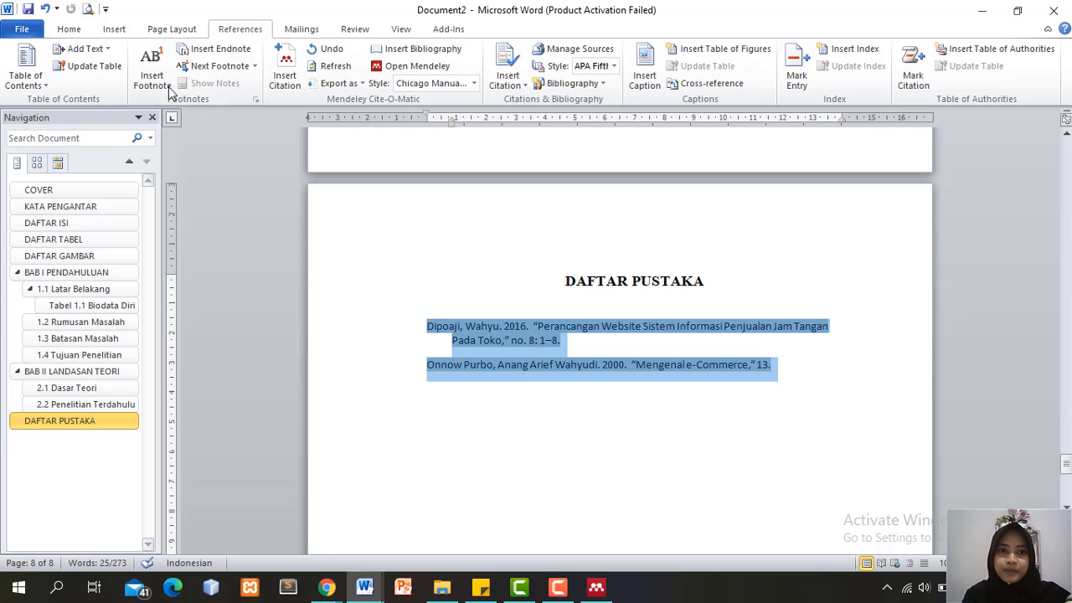
# Format the selected bibliography entries as Times New Roman, 12 pt
pyautogui.click(69, 28)
pyautogui.click(179, 57)
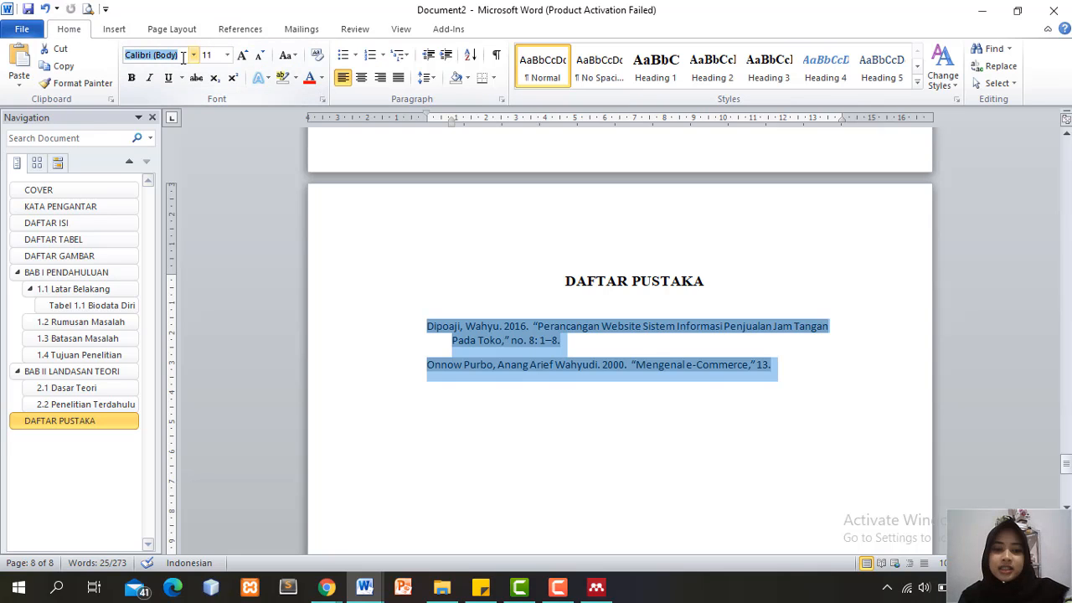
pyautogui.write('Times New Rom')
pyautogui.press('Return')
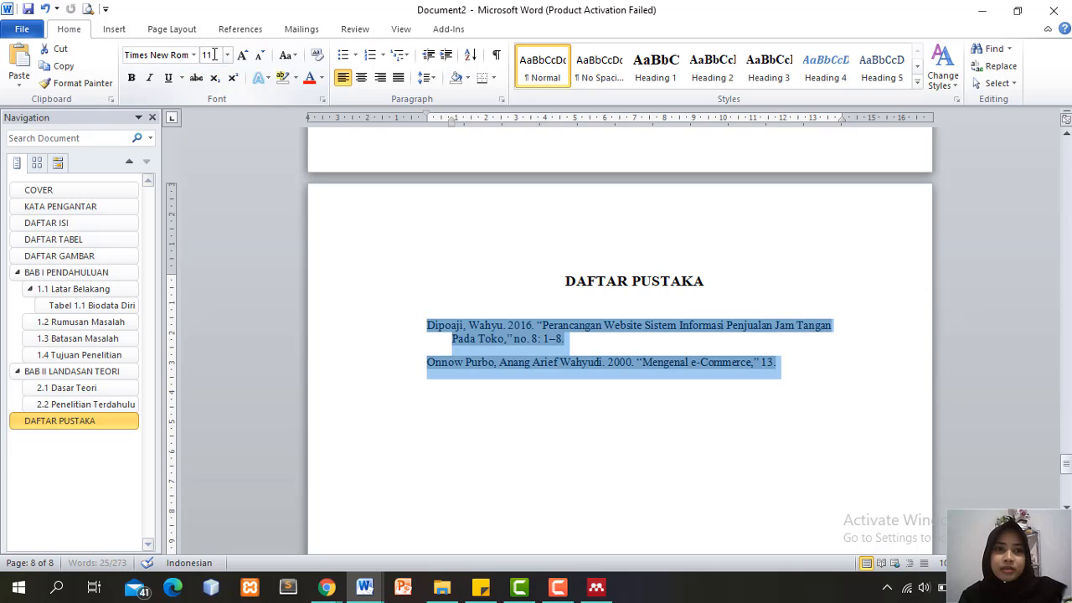
pyautogui.write('12')
pyautogui.press('Return')
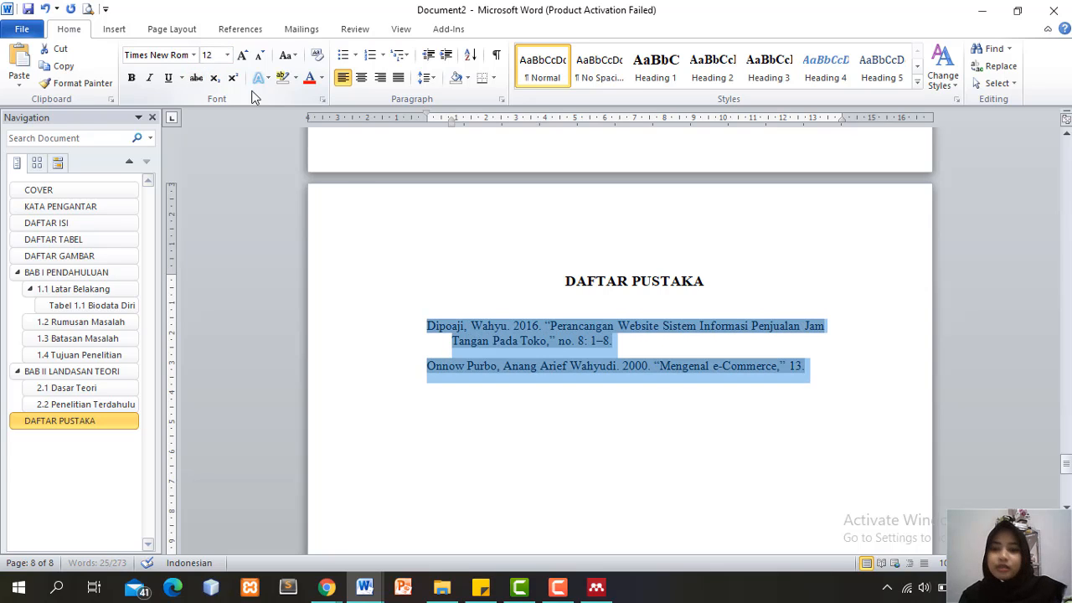
# Scroll back up to section 2.1 Dasar Teori on the BAB II page
pyautogui.click(617, 350)
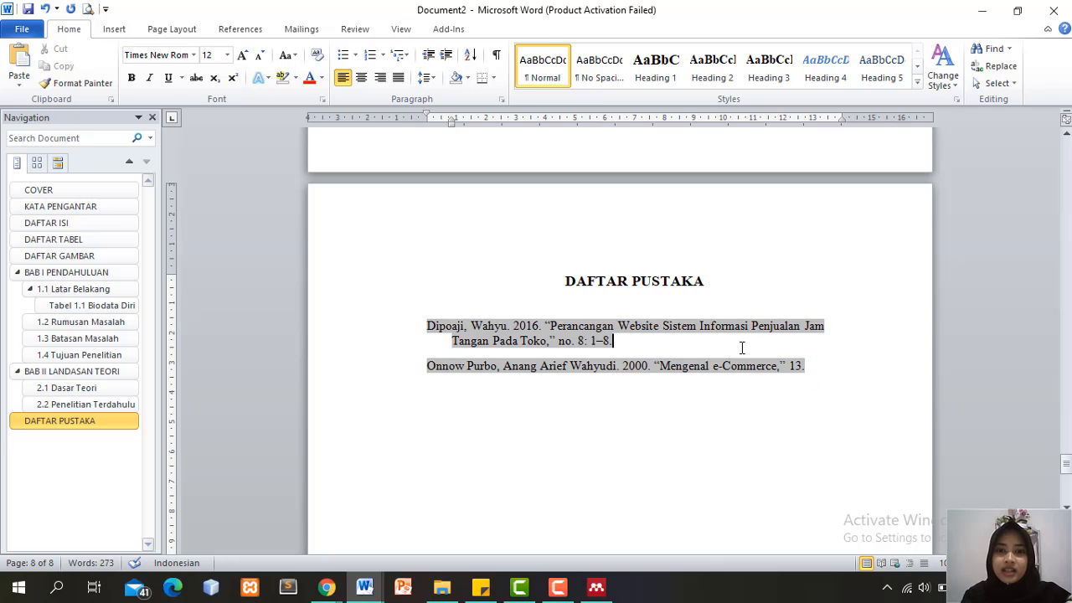
pyautogui.moveTo(1066, 465); pyautogui.dragTo(1064, 419)
pyautogui.click(748, 305)
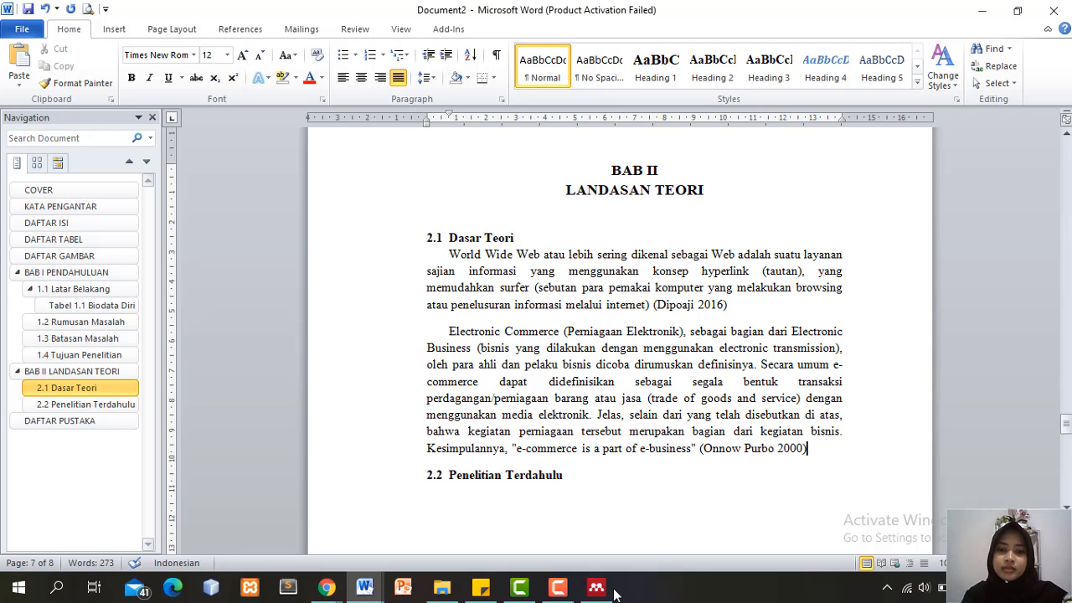
# Insert '1. logo uniska.png' under 2.2 Penelitian Terdahulu and shrink it to about 7 cm
pyautogui.scroll(-4, 682, 381)
pyautogui.click(429, 278)
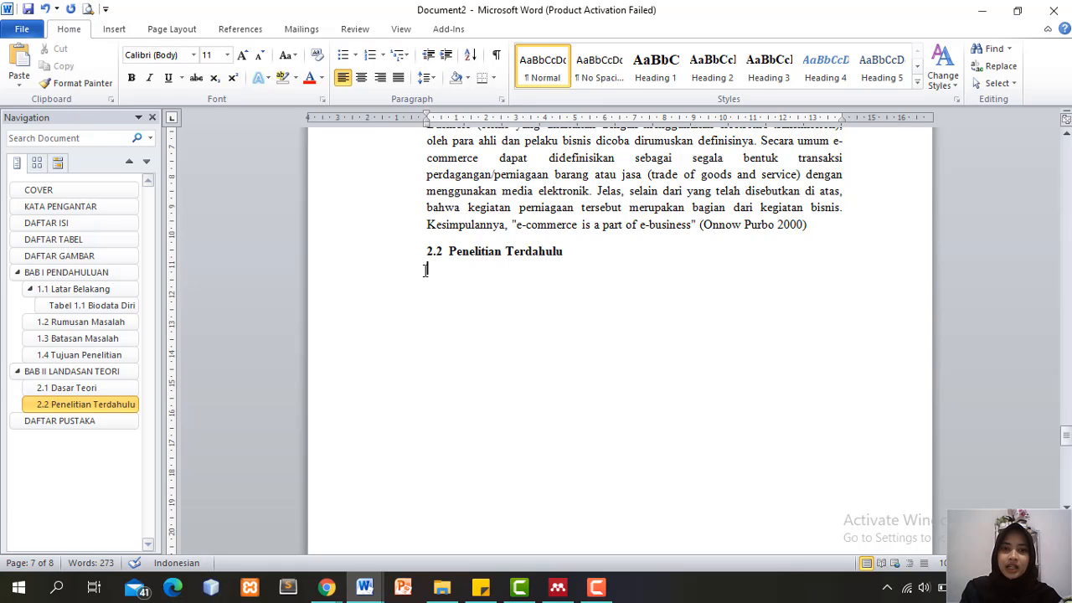
pyautogui.click(118, 31)
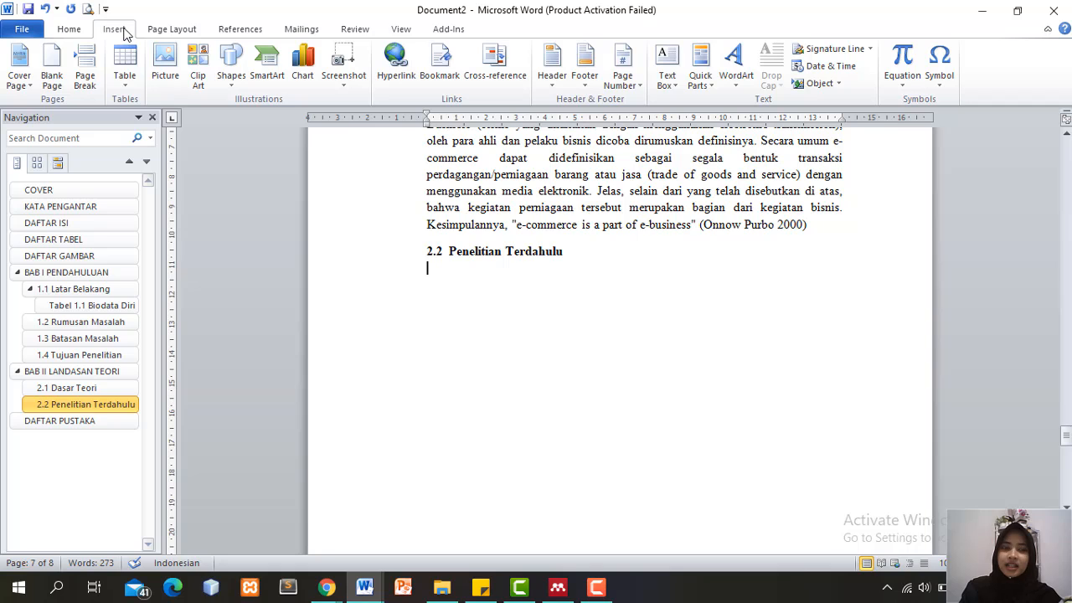
pyautogui.click(166, 79)
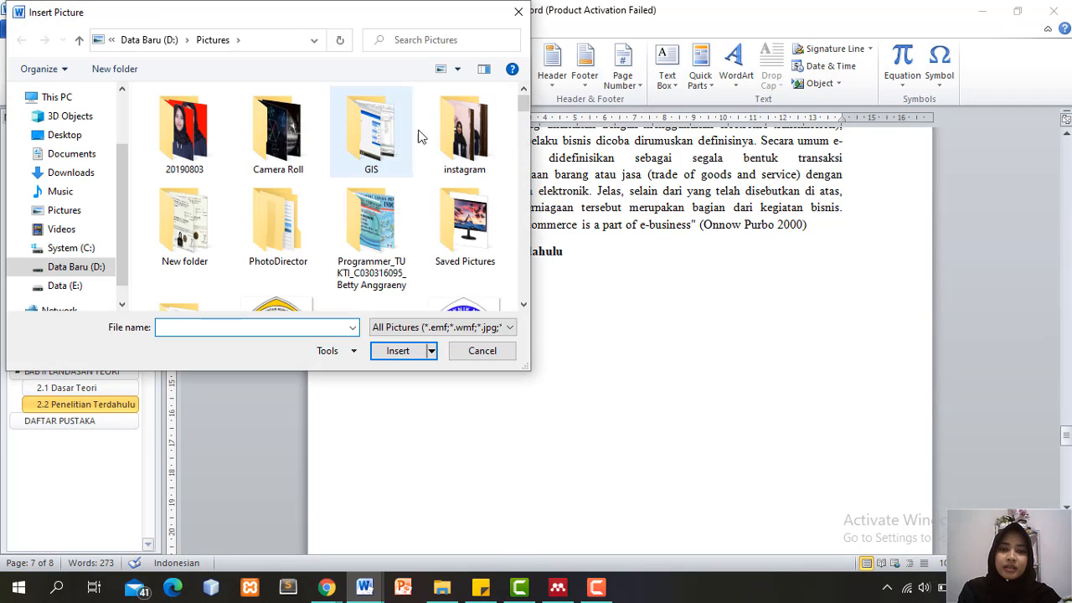
pyautogui.moveTo(525, 107); pyautogui.dragTo(524, 120)
pyautogui.doubleClick(277, 216)
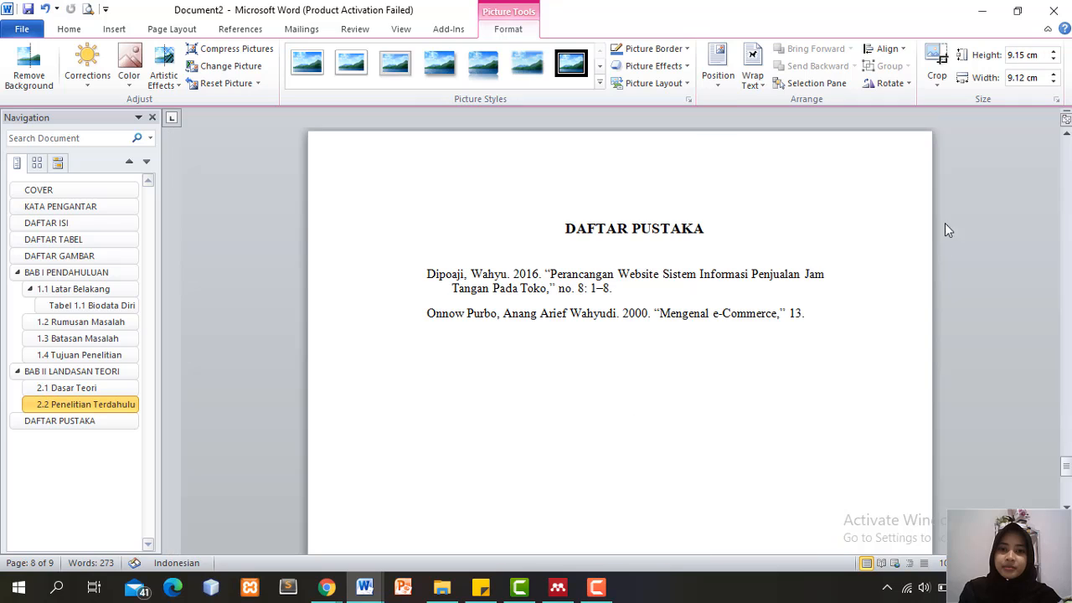
pyautogui.moveTo(1069, 452); pyautogui.dragTo(1068, 434)
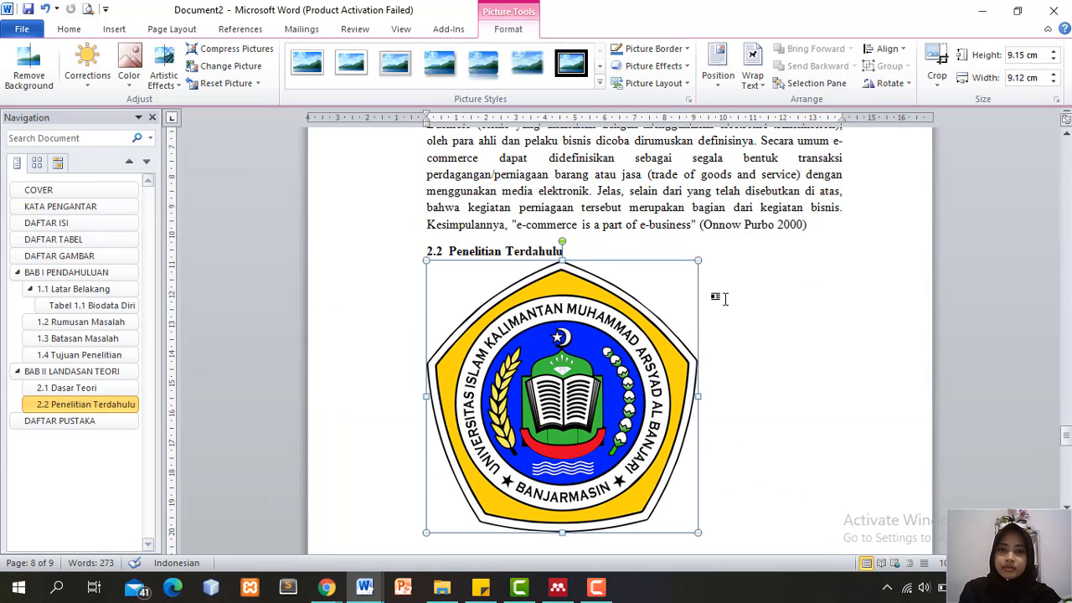
pyautogui.moveTo(698, 260); pyautogui.dragTo(591, 307)
# Add a 'Gambar 1' caption below the logo using the Gambar label
pyautogui.rightClick(553, 314)
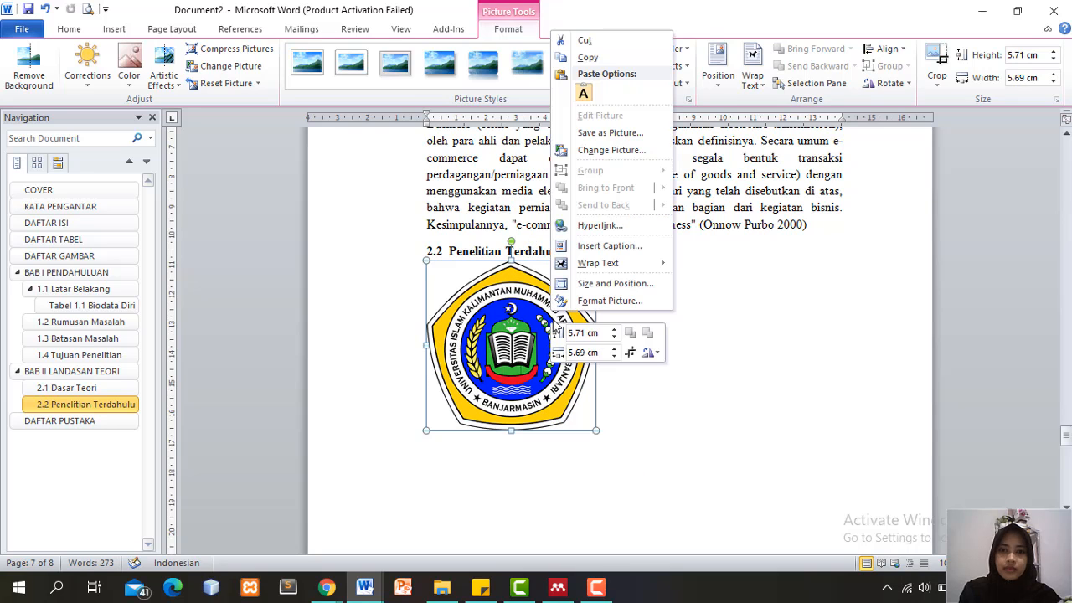
pyautogui.click(610, 245)
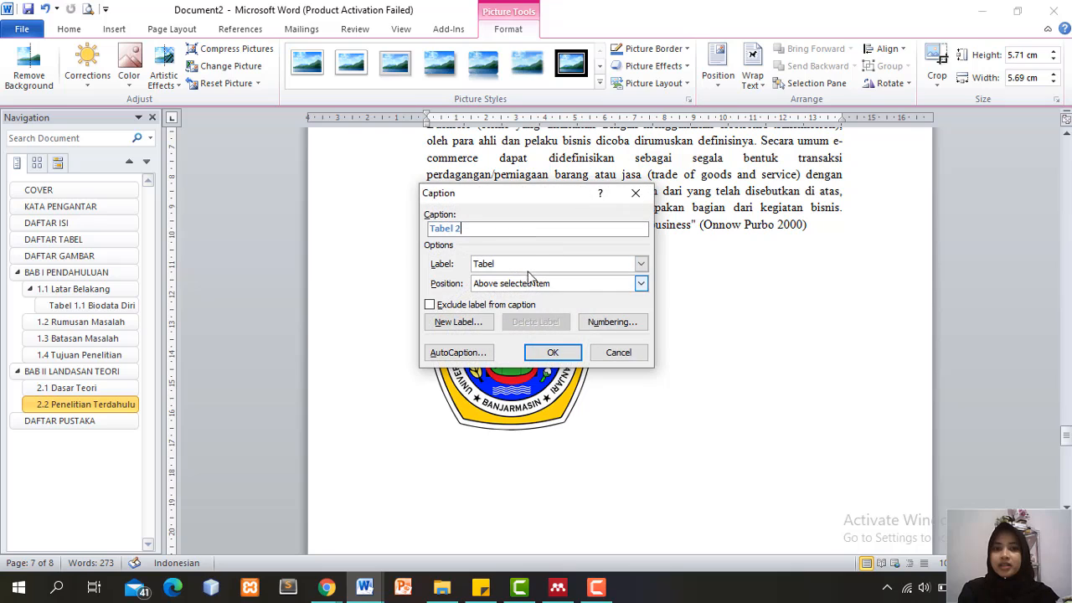
pyautogui.click(641, 264)
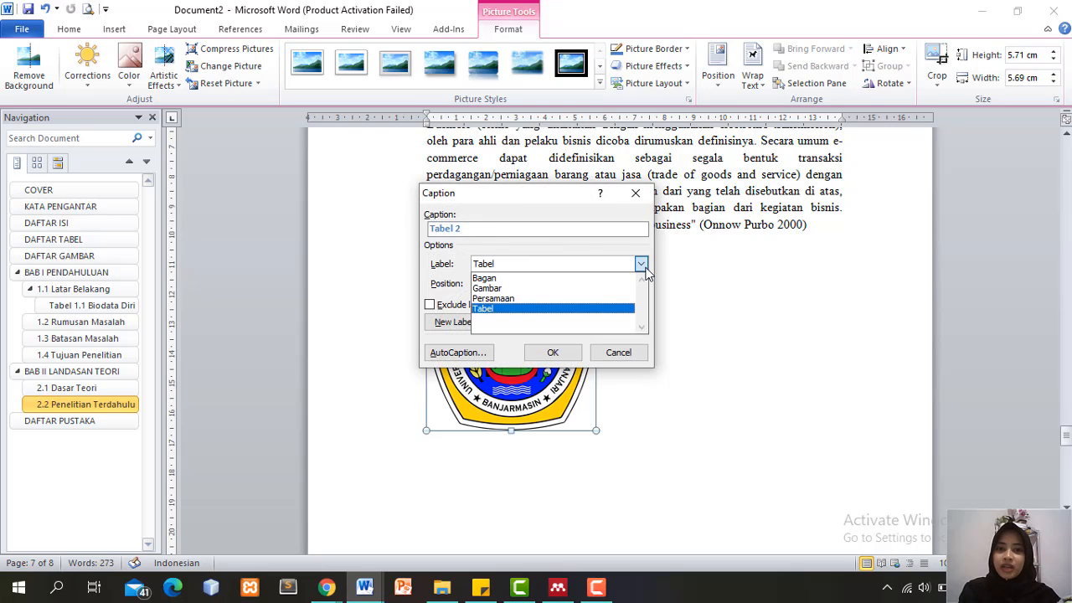
pyautogui.click(561, 288)
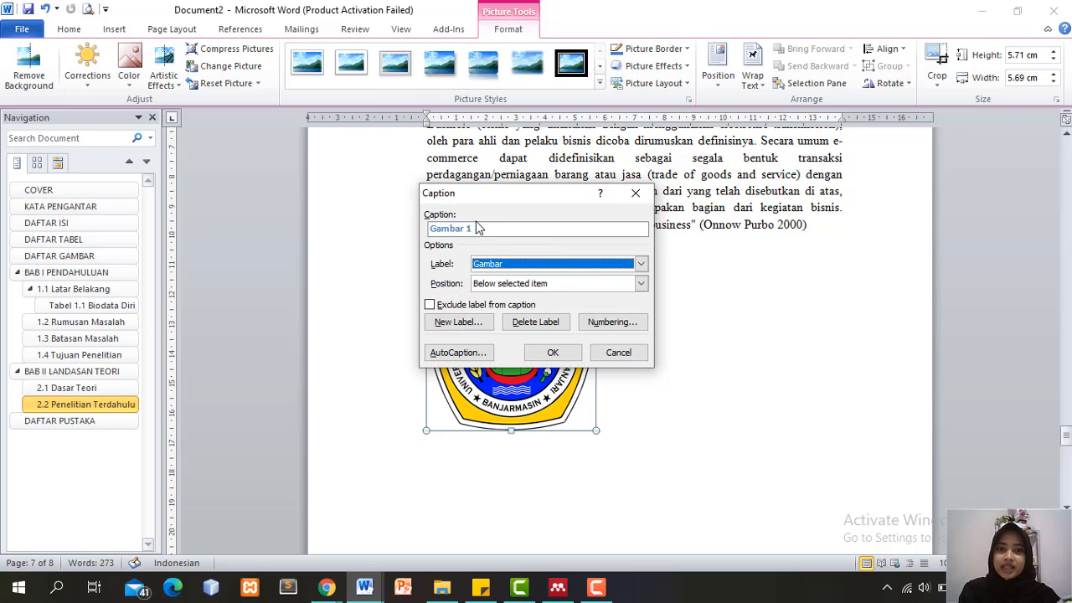
pyautogui.click(483, 230)
pyautogui.click(528, 266)
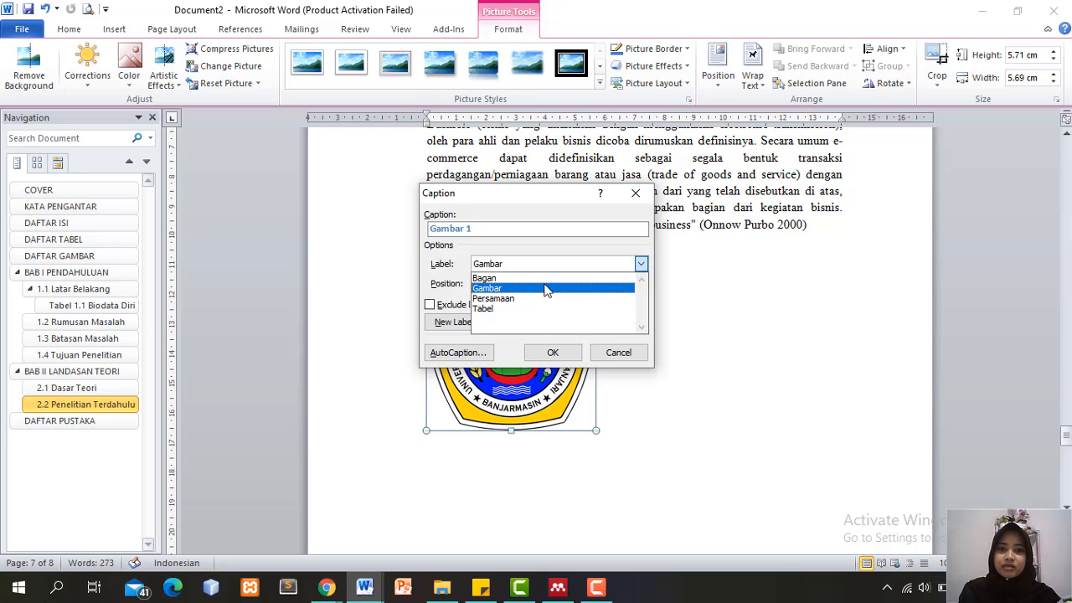
pyautogui.click(544, 288)
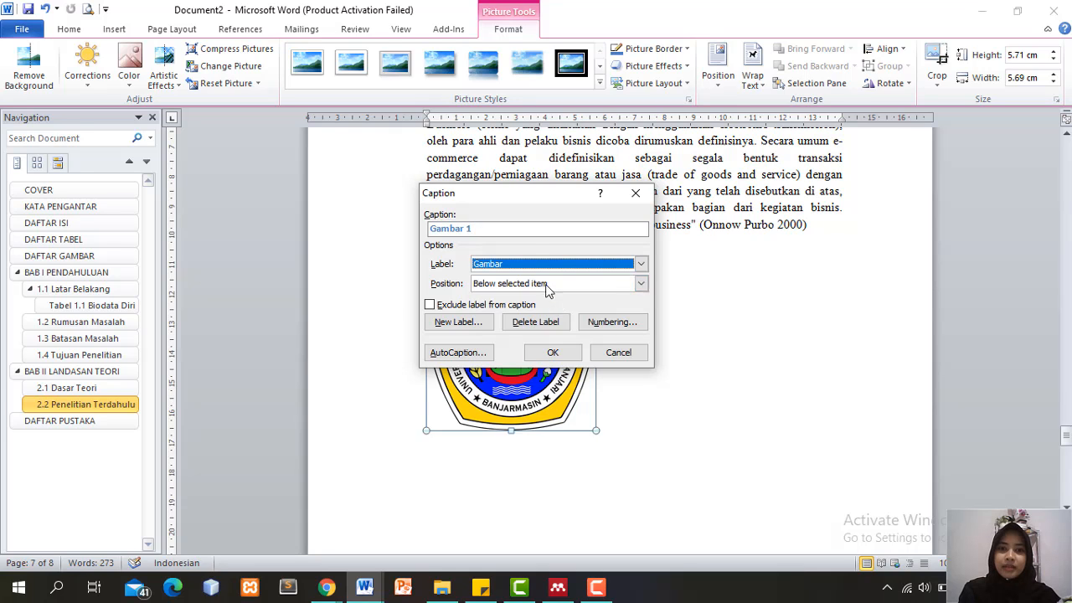
pyautogui.click(557, 353)
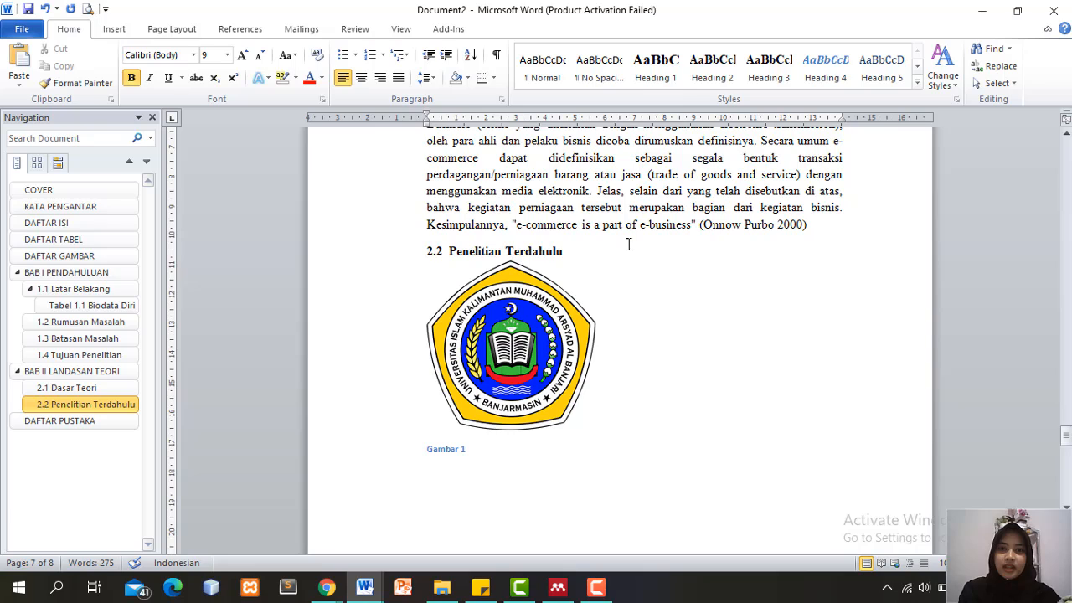
pyautogui.tripleClick(452, 450)
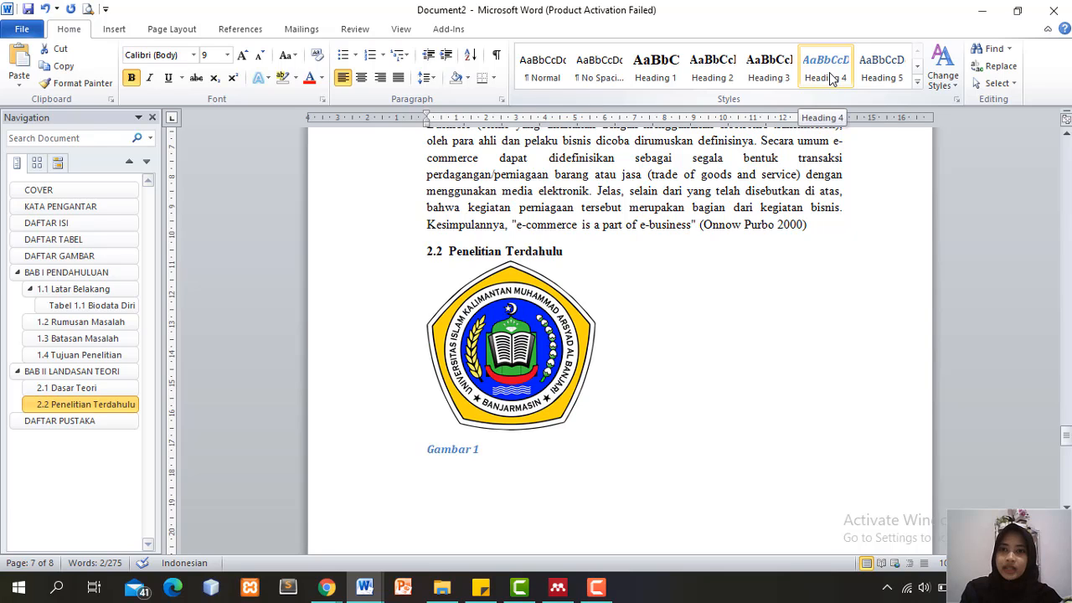
# Apply Heading 4 to the caption, redefined as Times New Roman 12 pt with automatic colour
pyautogui.click(831, 78)
pyautogui.rightClick(830, 74)
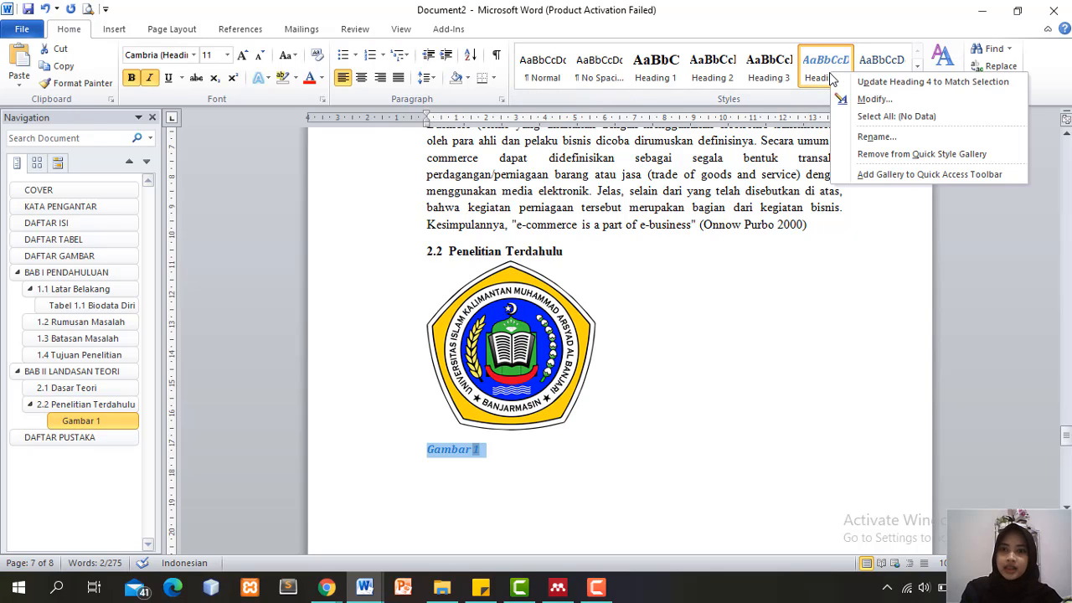
pyautogui.click(870, 99)
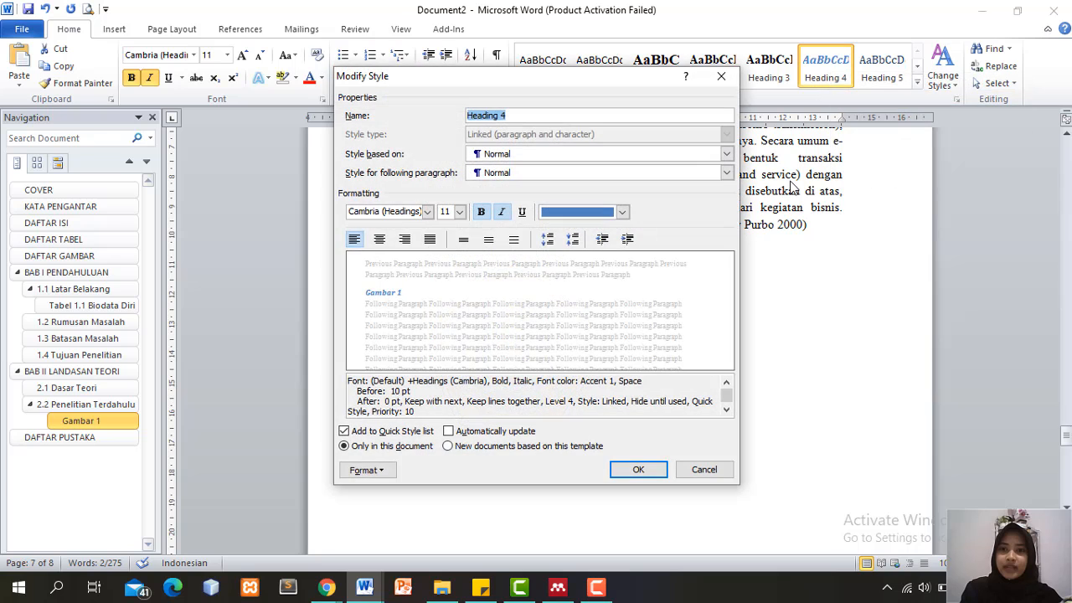
pyautogui.click(427, 212)
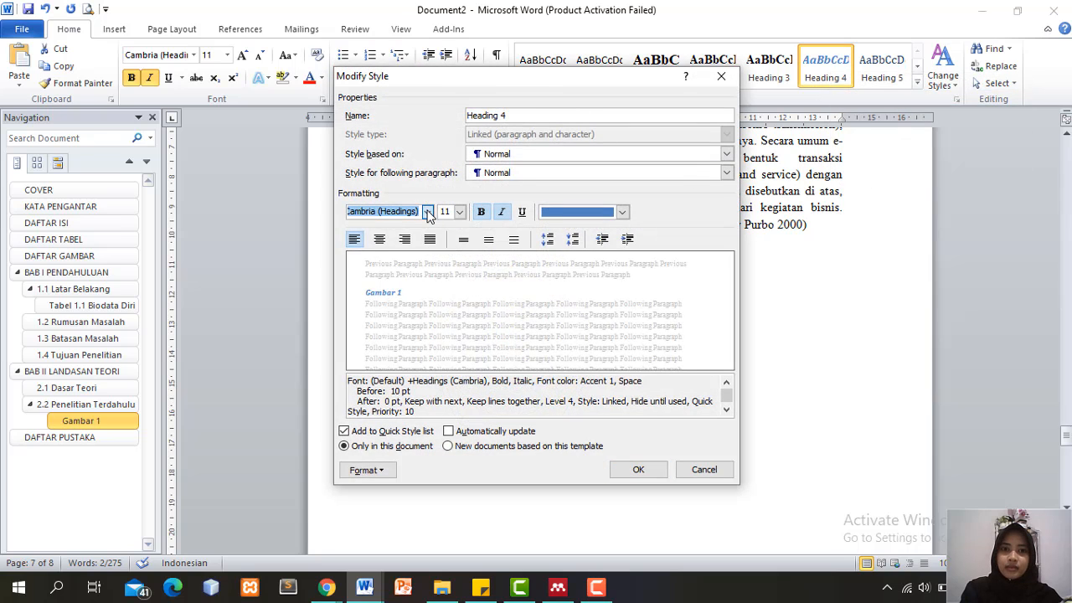
pyautogui.click(447, 266)
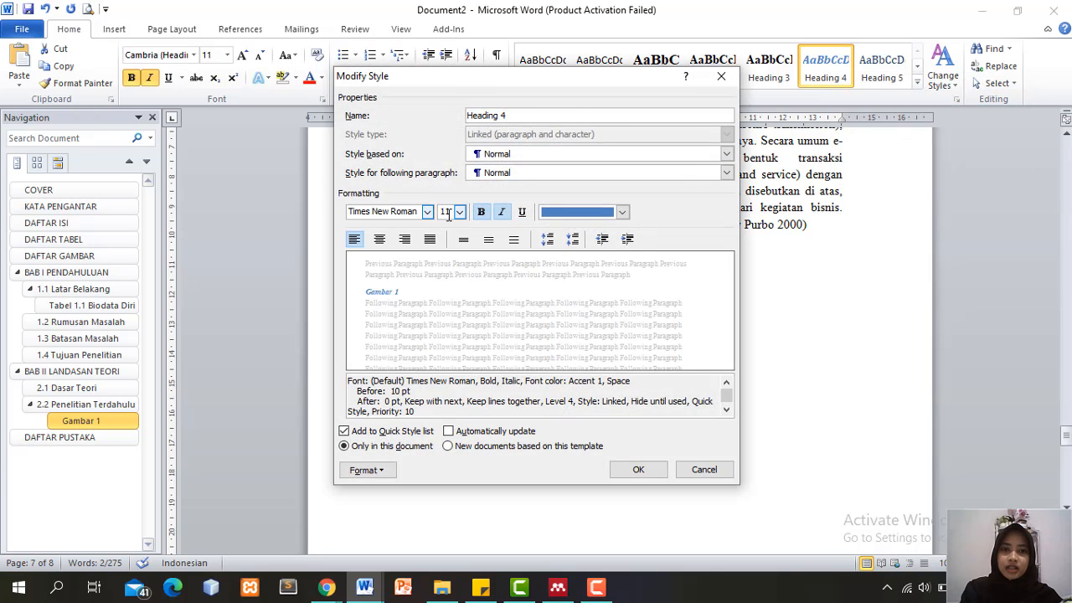
pyautogui.moveTo(453, 211); pyautogui.dragTo(436, 211)
pyautogui.write('12')
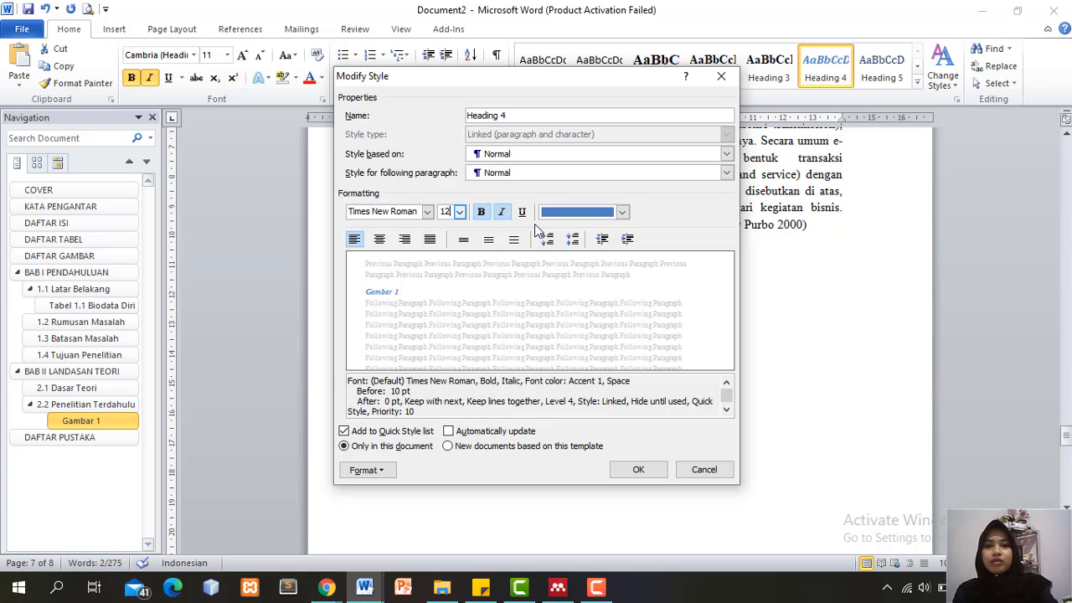
pyautogui.click(624, 212)
pyautogui.click(618, 234)
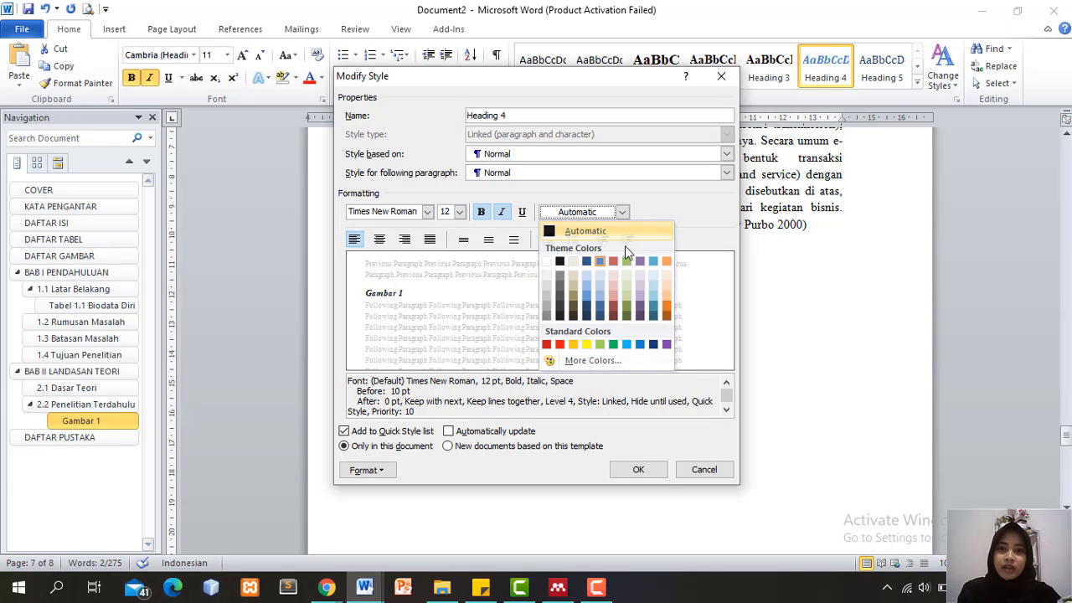
pyautogui.click(640, 469)
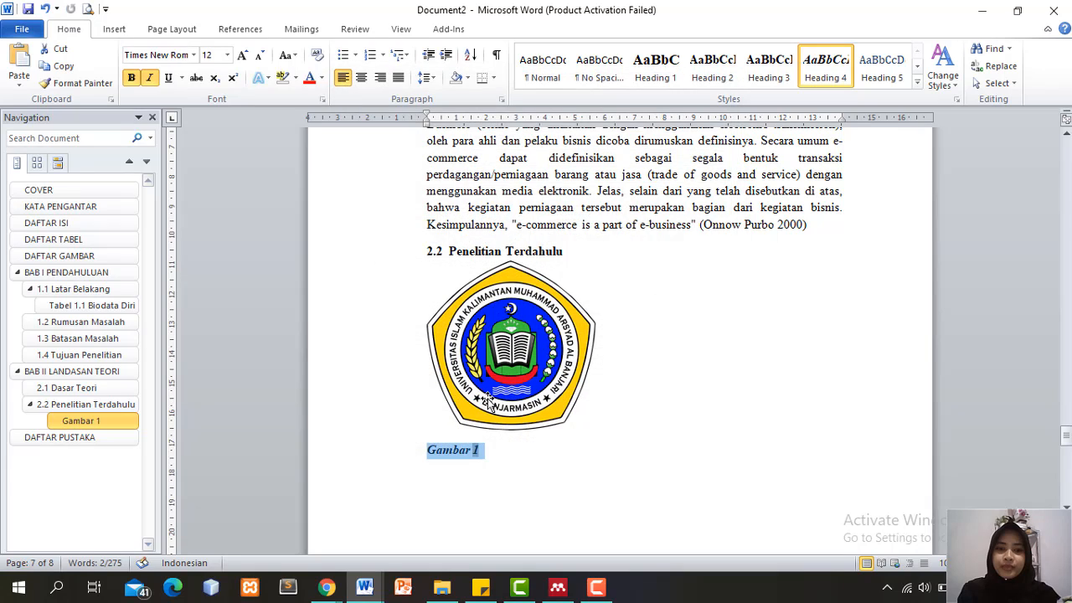
pyautogui.click(496, 452)
# Extend the caption to 'Gambar 2.1 Logo Uniska' and indent it slightly right on the ruler
pyautogui.write('.')
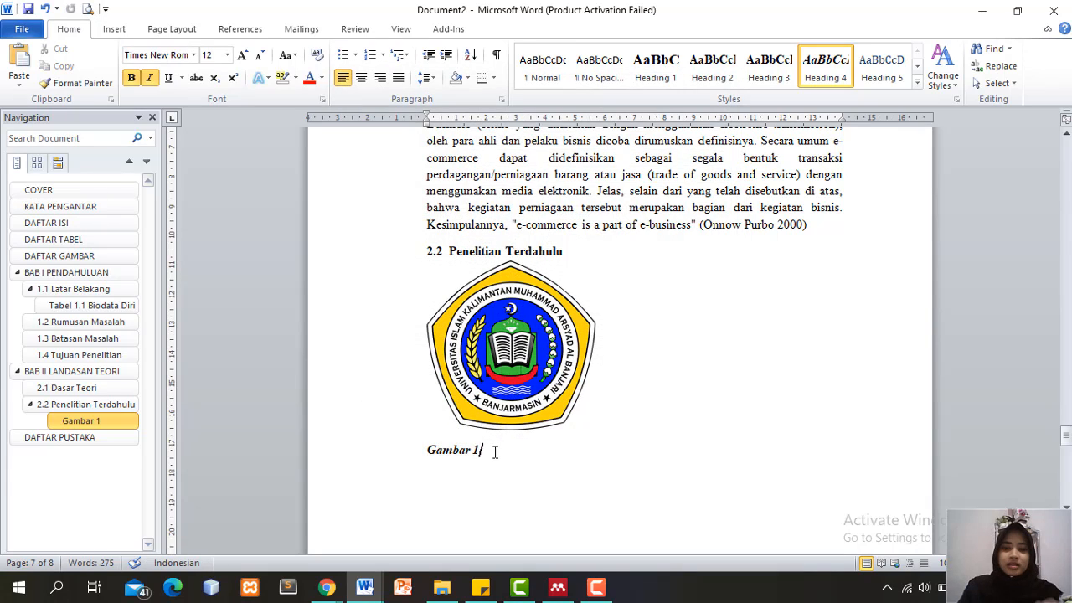
pyautogui.write('1')
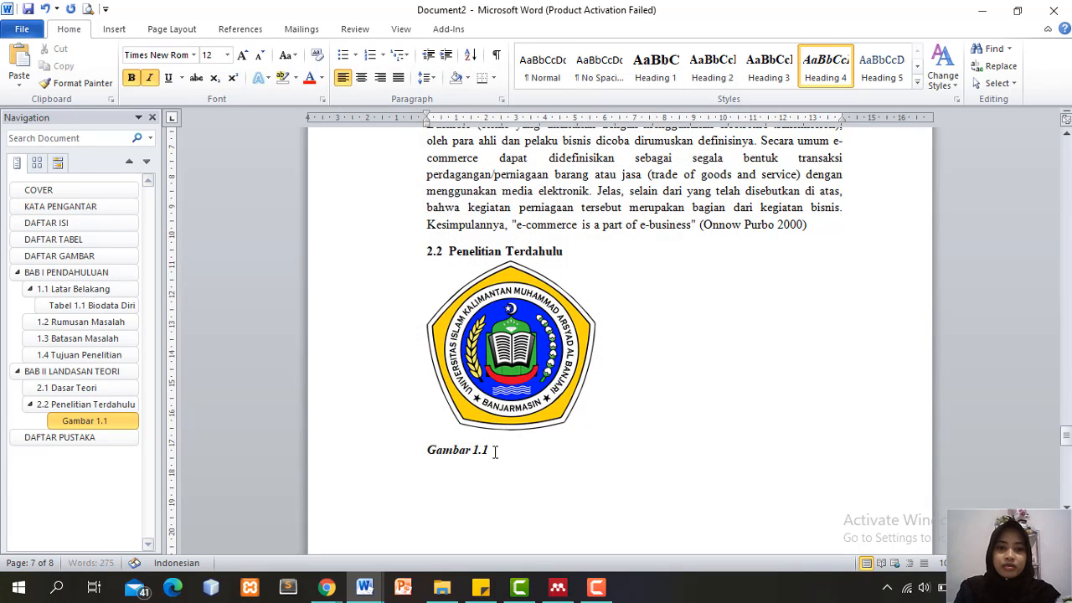
pyautogui.write(' Logo ')
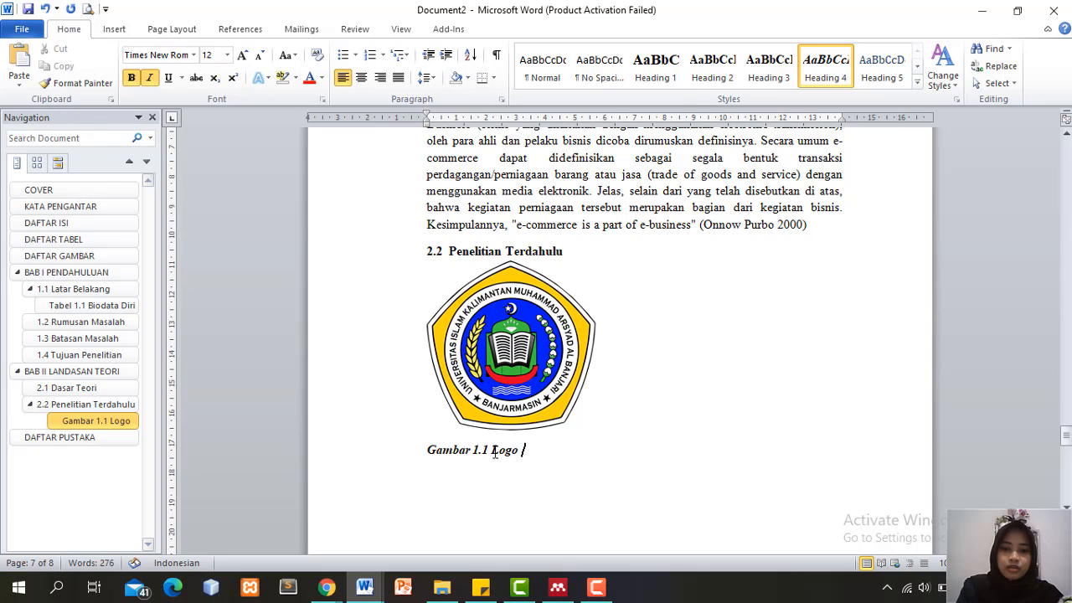
pyautogui.write('Uniska')
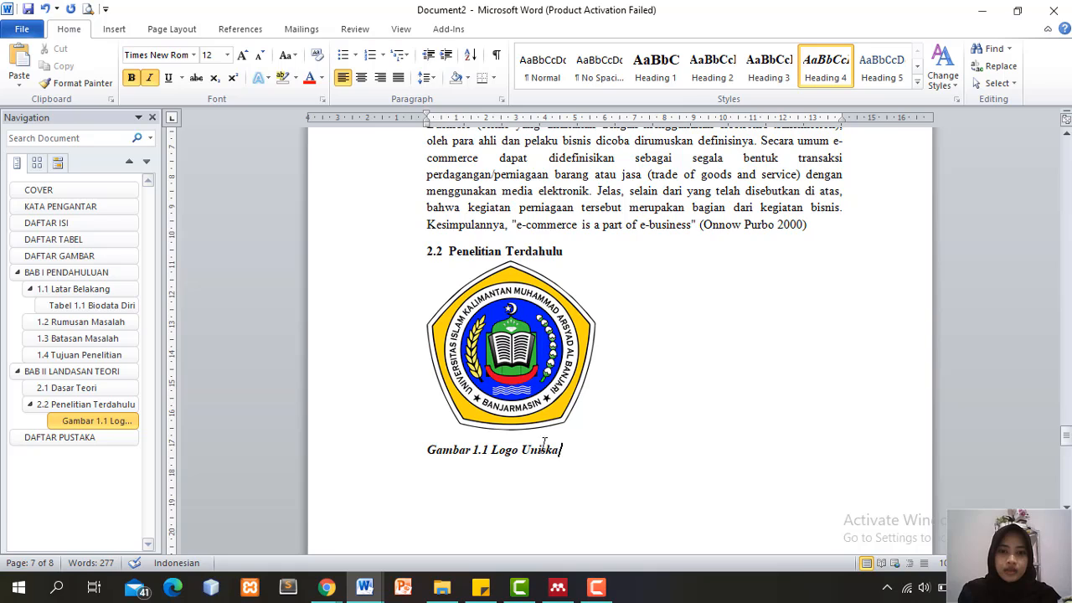
pyautogui.moveTo(561, 451); pyautogui.dragTo(428, 452)
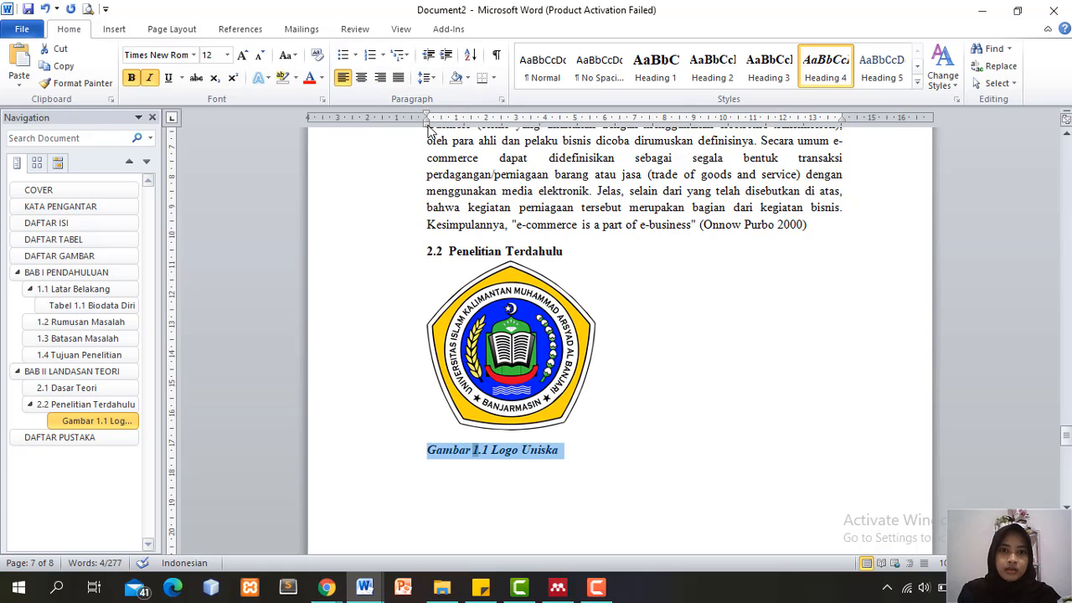
pyautogui.moveTo(436, 127); pyautogui.dragTo(450, 126)
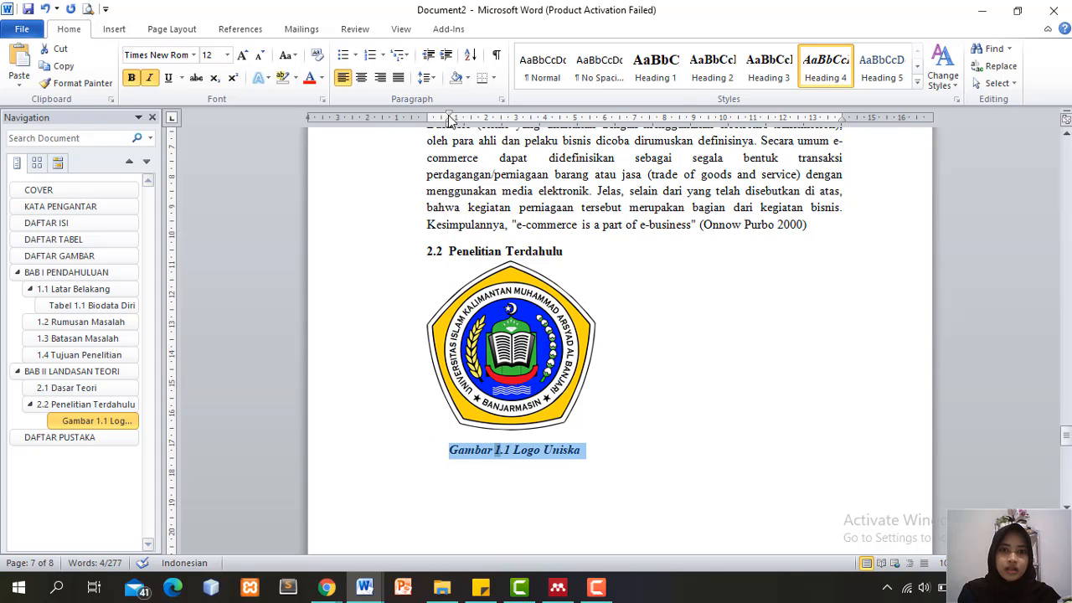
pyautogui.moveTo(446, 128); pyautogui.dragTo(442, 127)
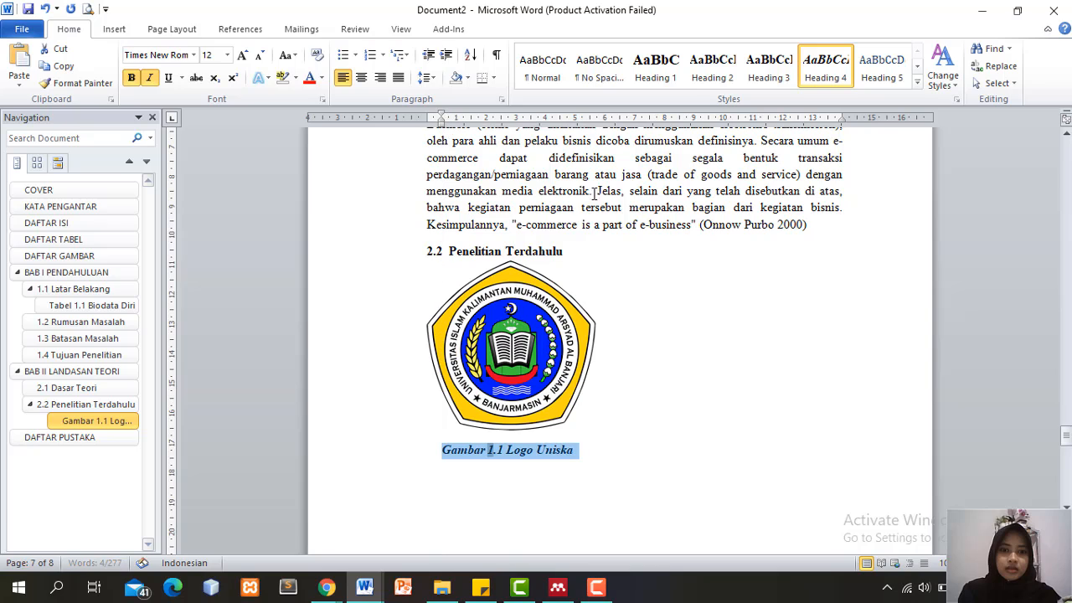
pyautogui.click(617, 342)
pyautogui.click(560, 453)
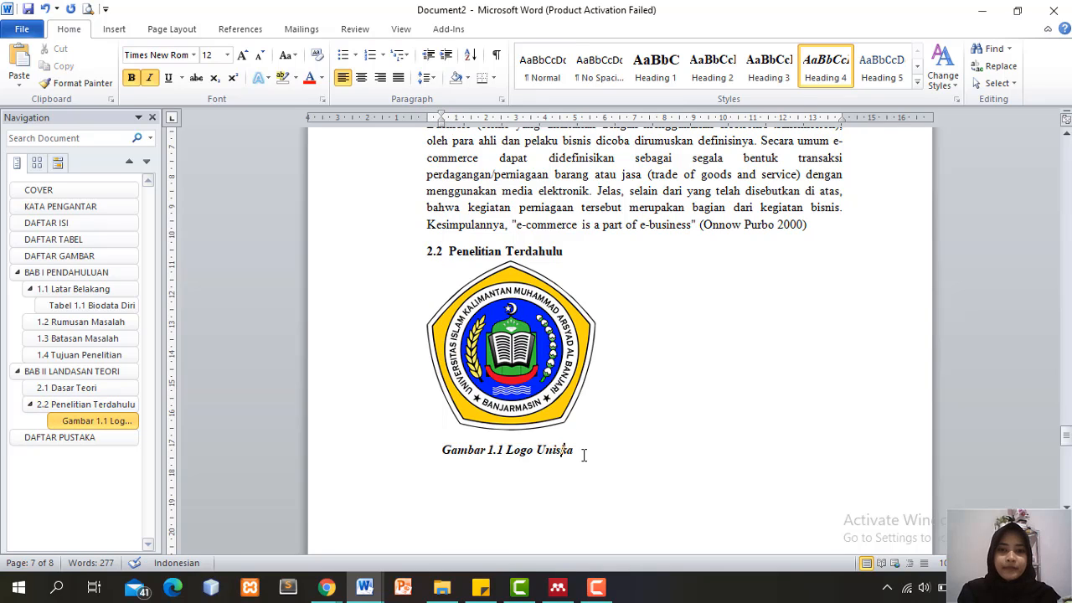
pyautogui.moveTo(581, 453); pyautogui.dragTo(506, 453)
pyautogui.click(634, 365)
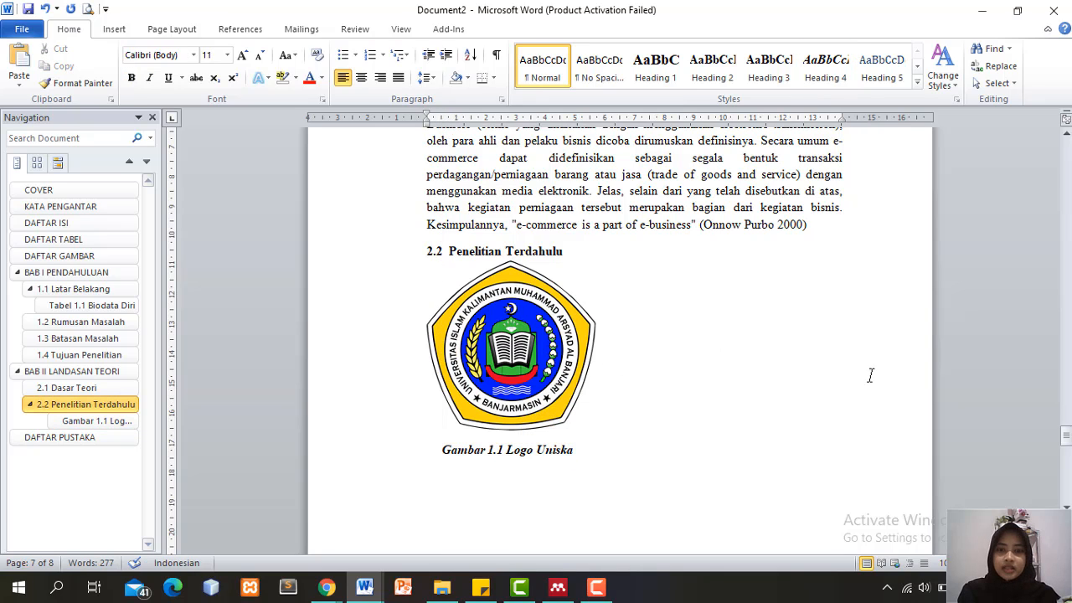
pyautogui.click(576, 451)
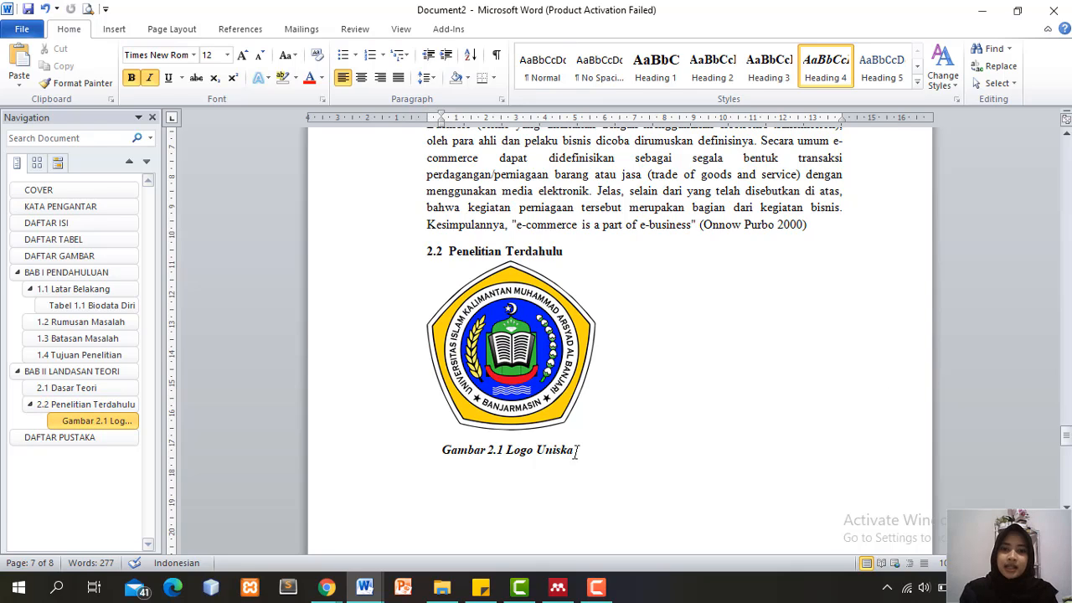
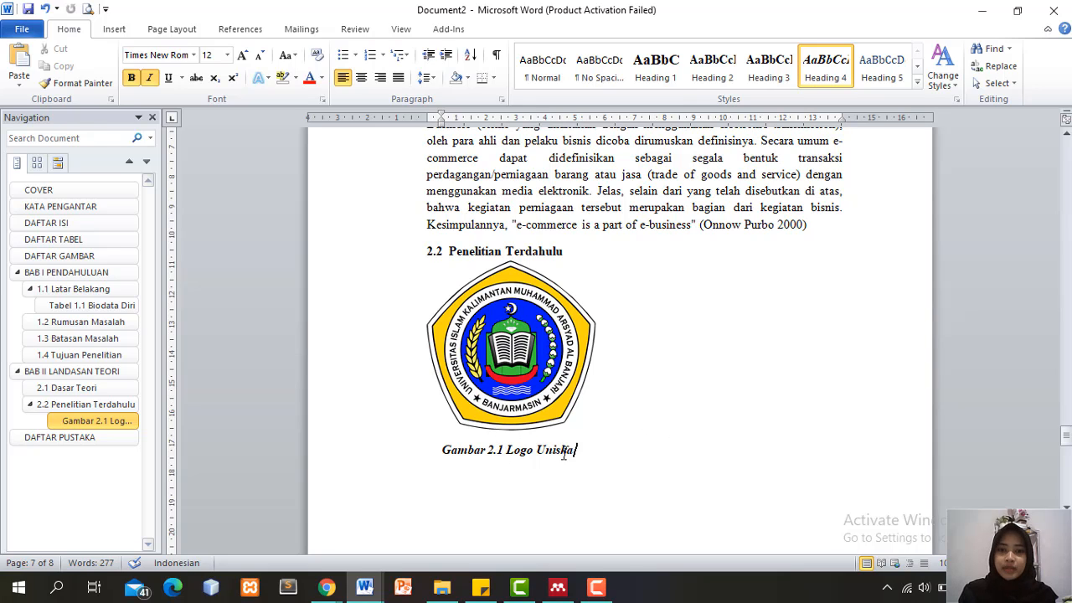
# Leave the logo and its caption unchanged and scroll back up to the DAFTAR TABEL page
pyautogui.moveTo(567, 452); pyautogui.dragTo(447, 438)
pyautogui.click(687, 383)
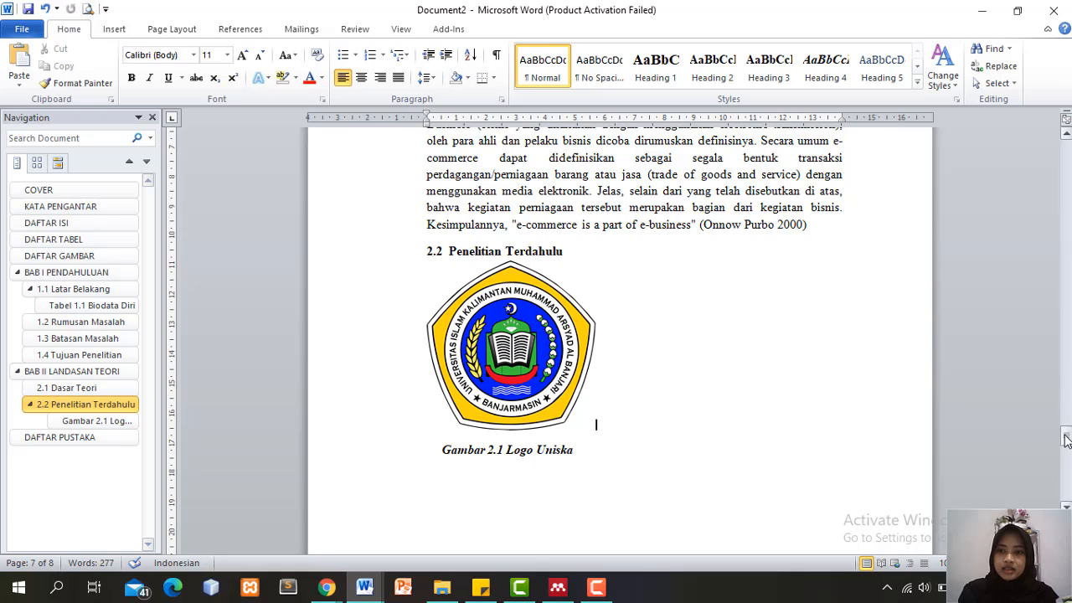
pyautogui.moveTo(1067, 441); pyautogui.dragTo(1066, 285)
# Under DAFTAR TABEL, start a custom table of contents that uses page numbers instead of hyperlinks
pyautogui.click(473, 350)
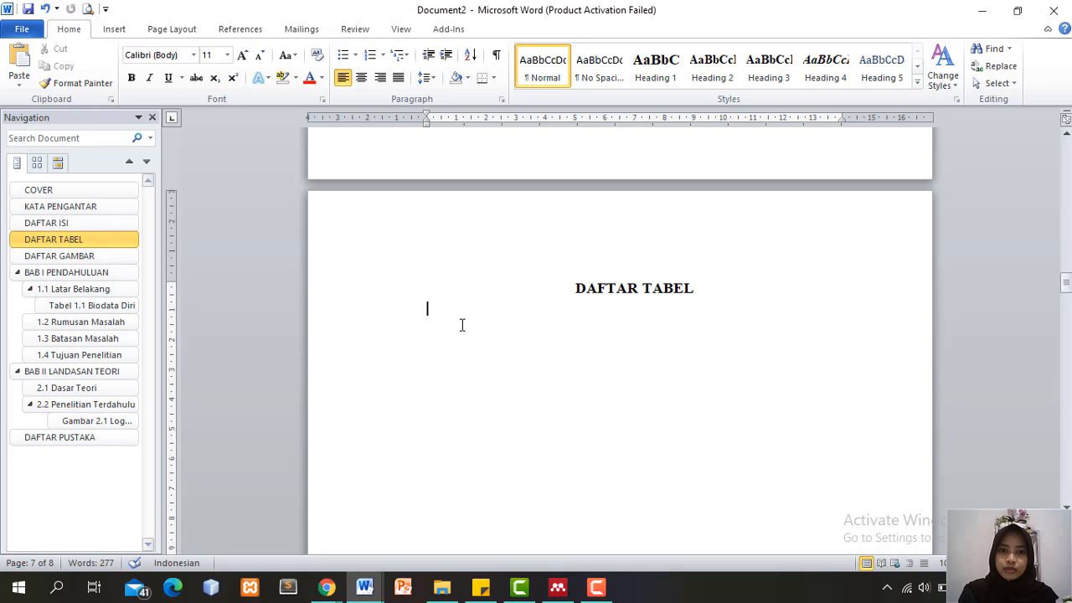
pyautogui.click(122, 30)
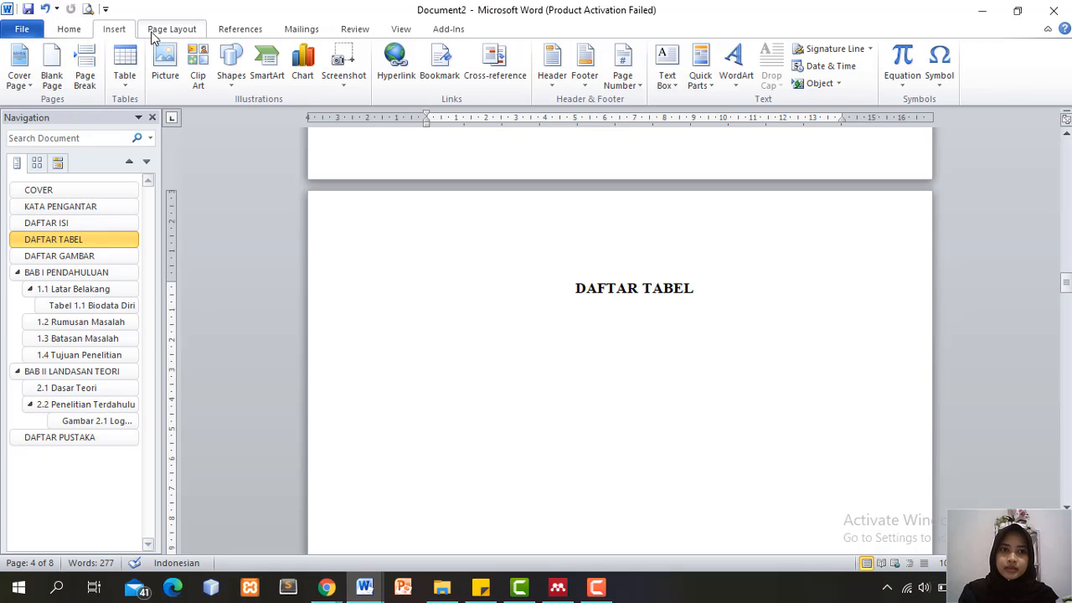
pyautogui.click(172, 30)
pyautogui.click(228, 32)
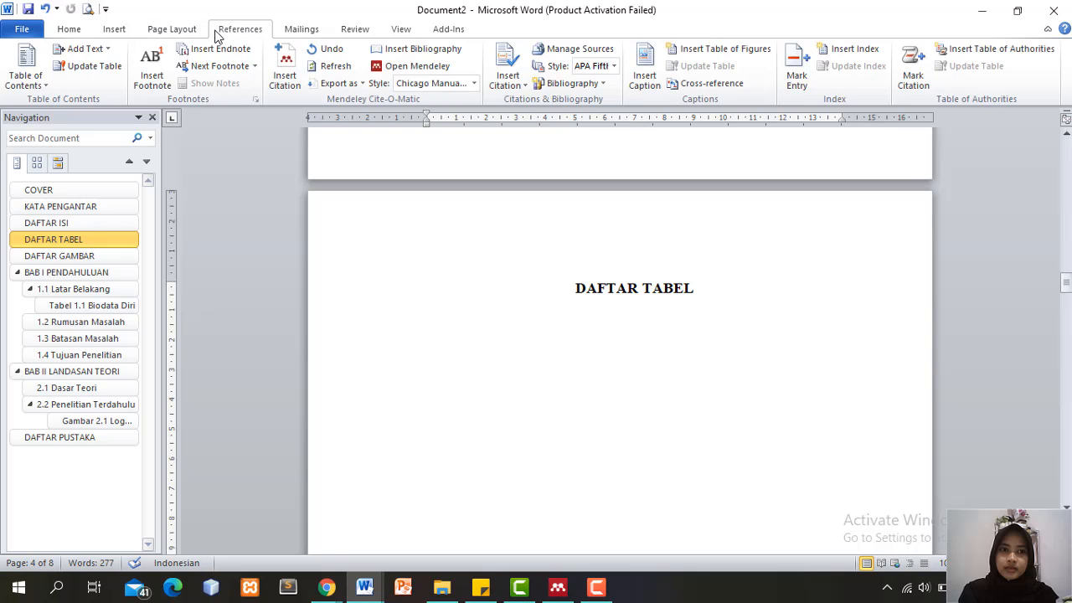
pyautogui.click(37, 85)
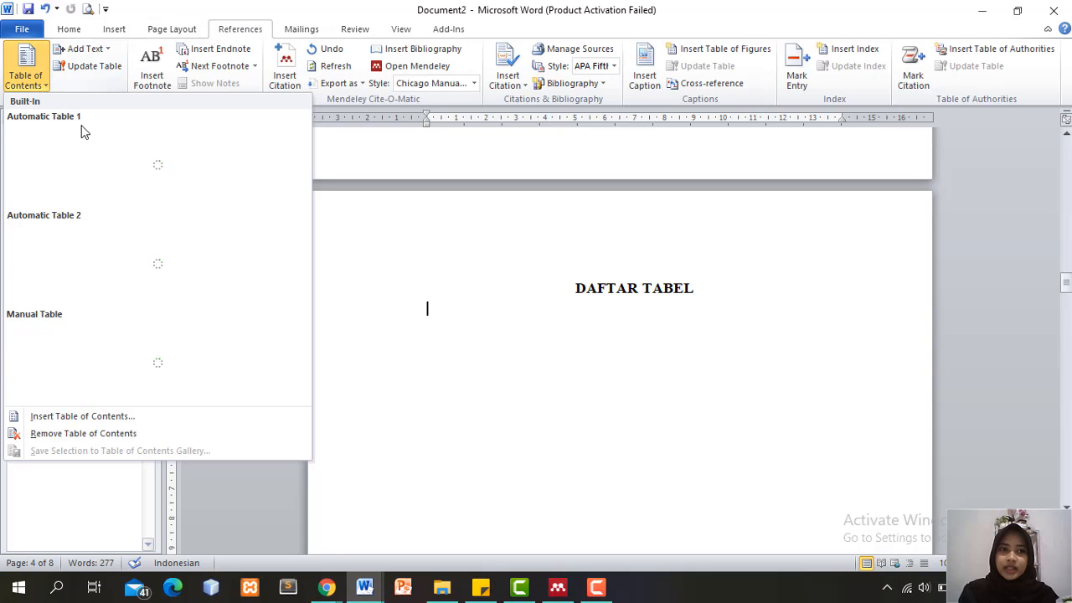
pyautogui.click(197, 417)
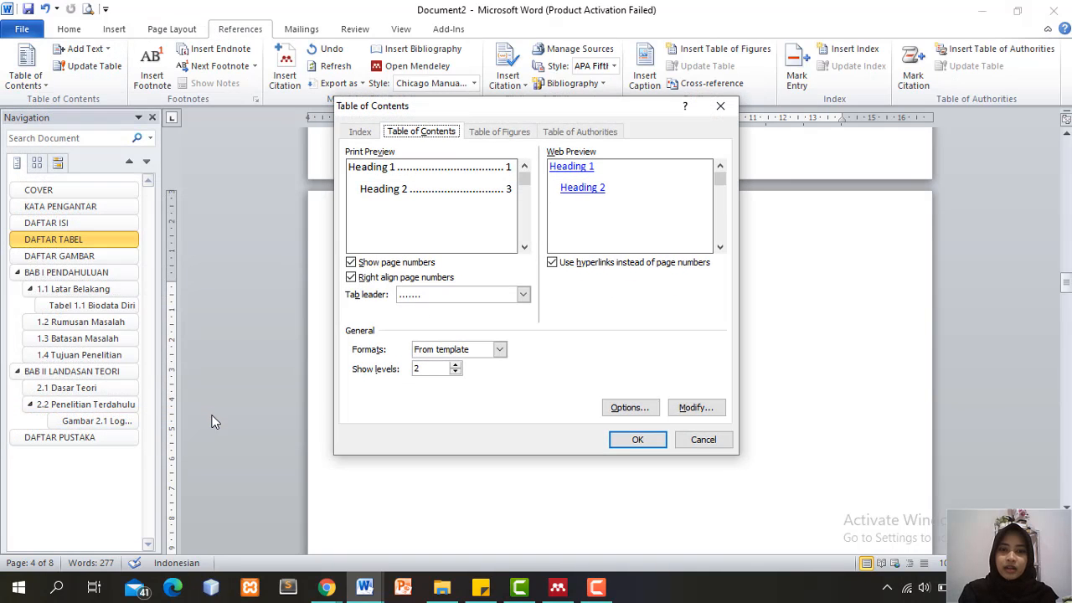
pyautogui.click(552, 262)
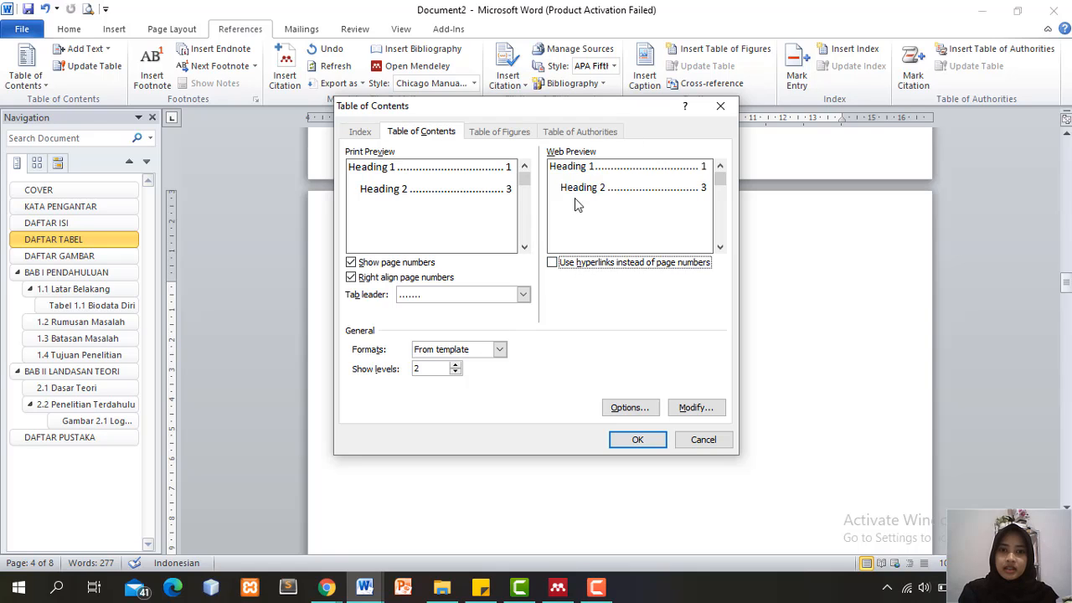
pyautogui.click(630, 407)
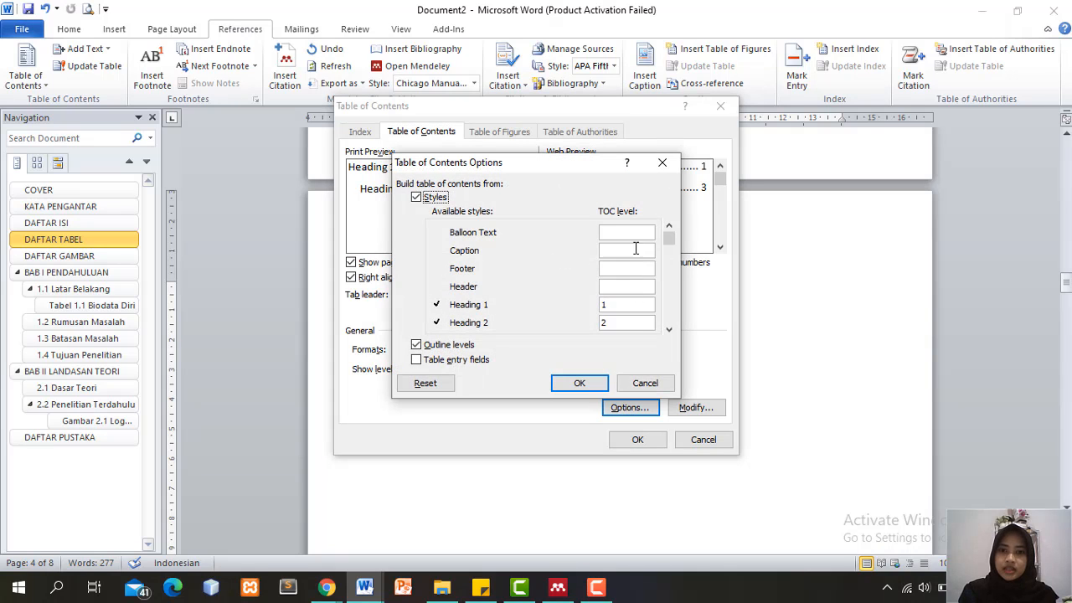
# Build the list from Heading 3 only, dropping Heading 1 and 2, and insert it without replacing existing contents
pyautogui.moveTo(672, 242); pyautogui.dragTo(671, 251)
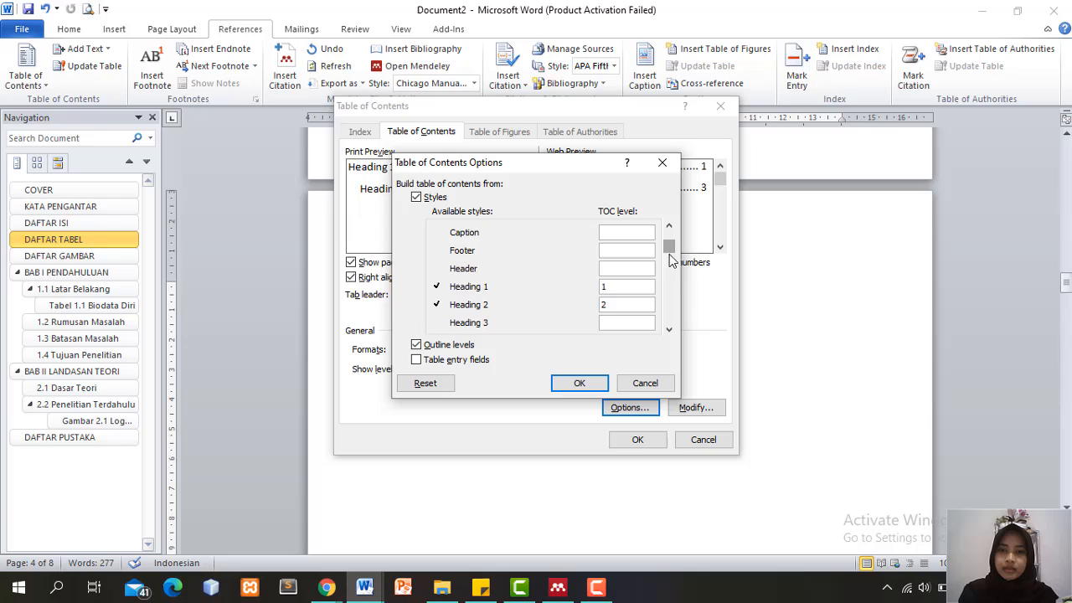
pyautogui.click(669, 327)
pyautogui.click(669, 327)
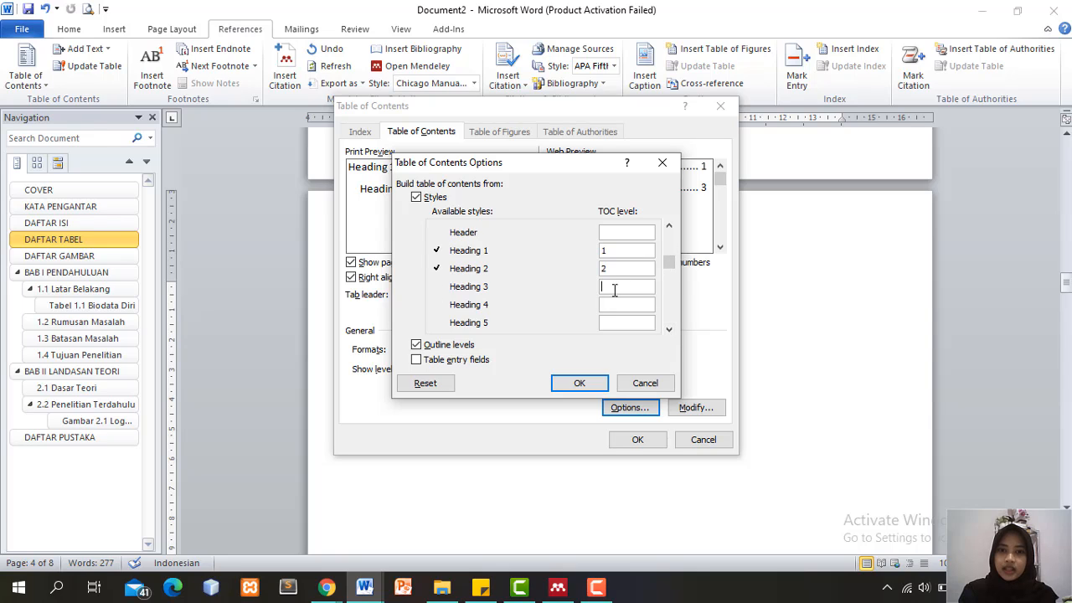
pyautogui.write('3')
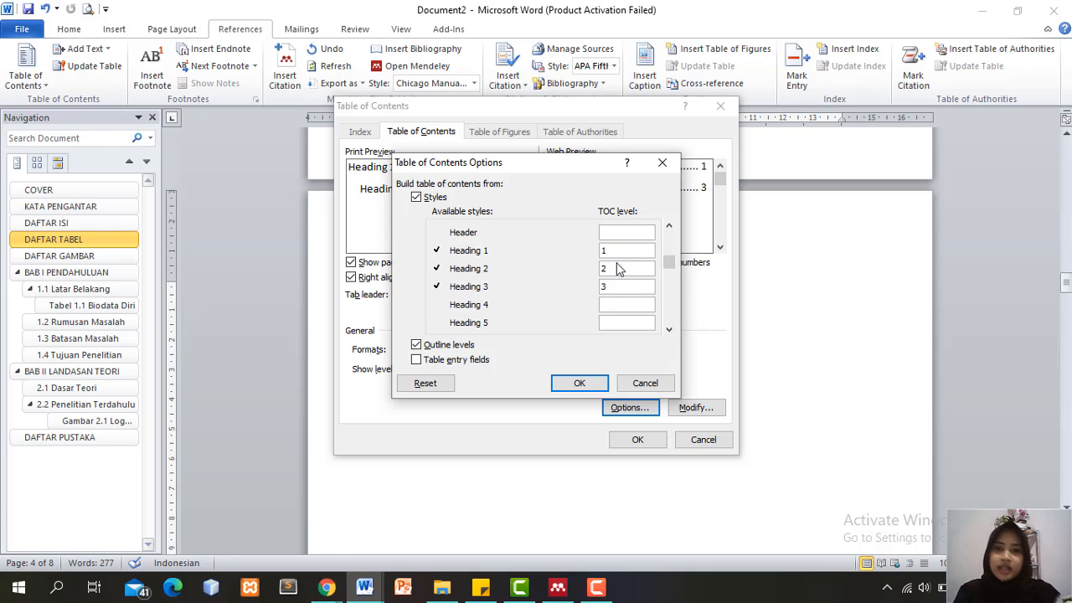
pyautogui.click(618, 268)
pyautogui.press('BackSpace')
pyautogui.click(607, 250)
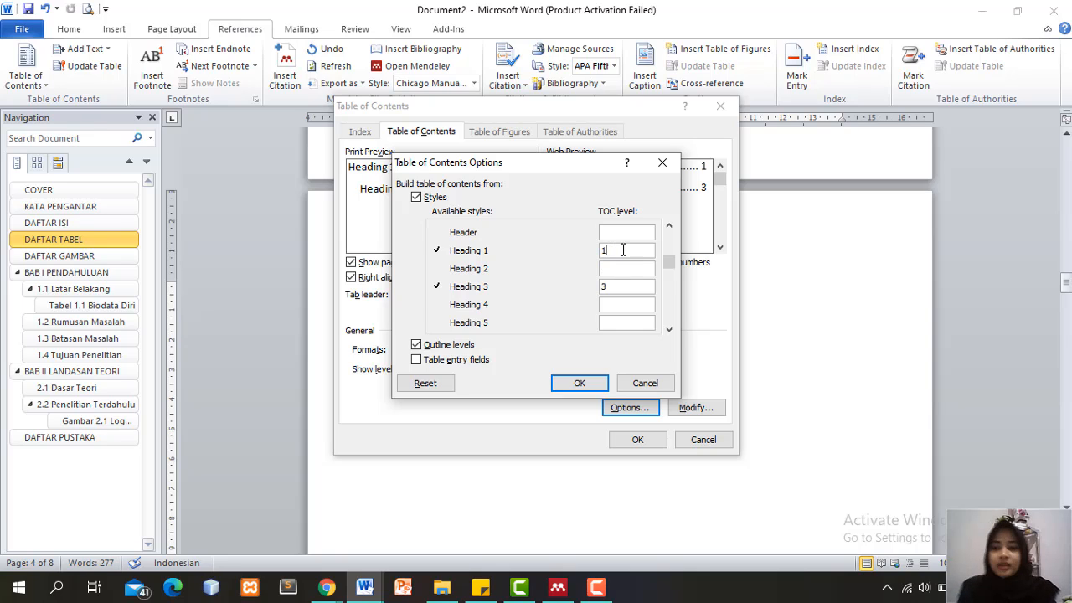
pyautogui.press('BackSpace')
pyautogui.click(596, 386)
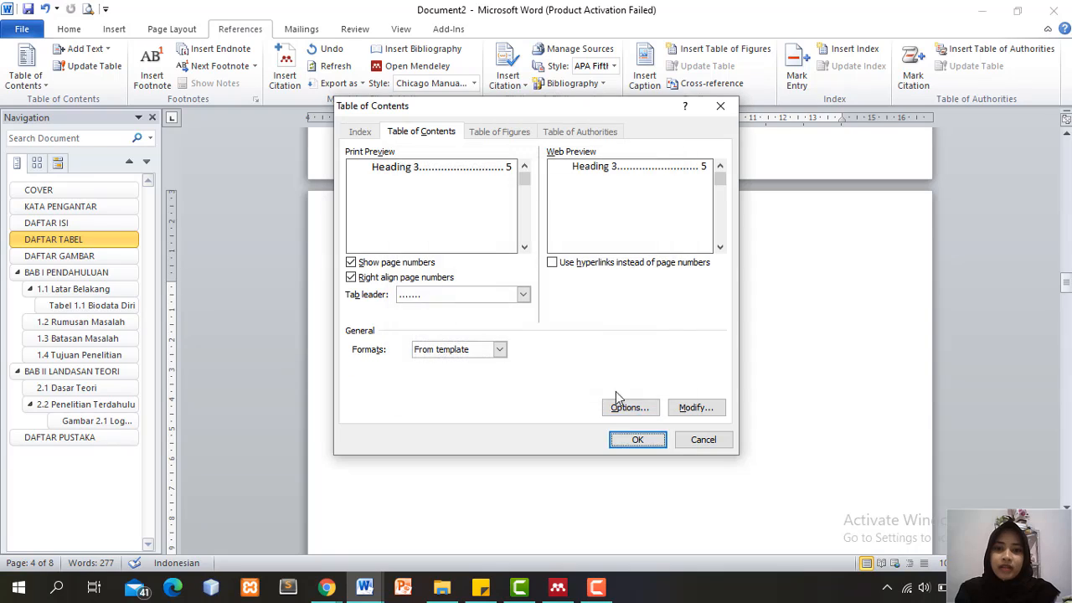
pyautogui.click(635, 440)
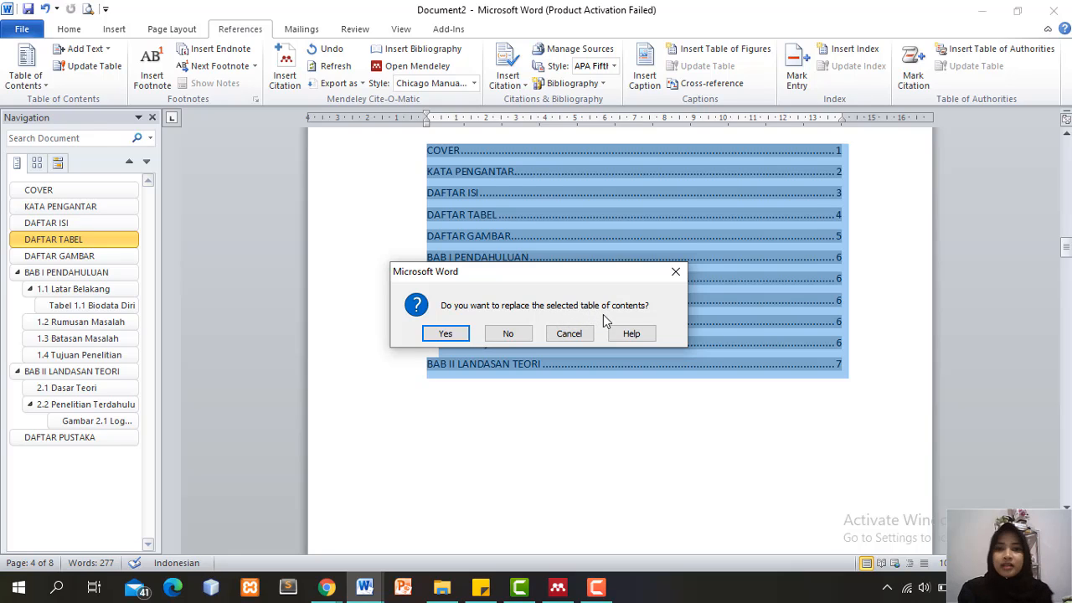
pyautogui.click(508, 333)
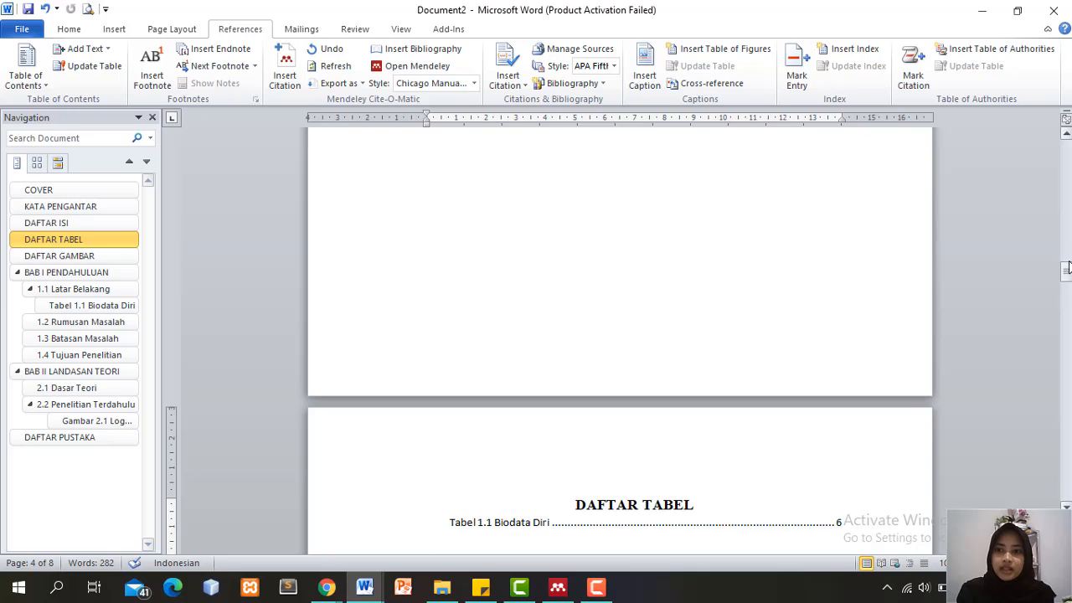
# Move the Tabel 1.1 Biodata Diri entry flush left and add a blank line under DAFTAR TABEL
pyautogui.moveTo(1067, 267); pyautogui.dragTo(1067, 278)
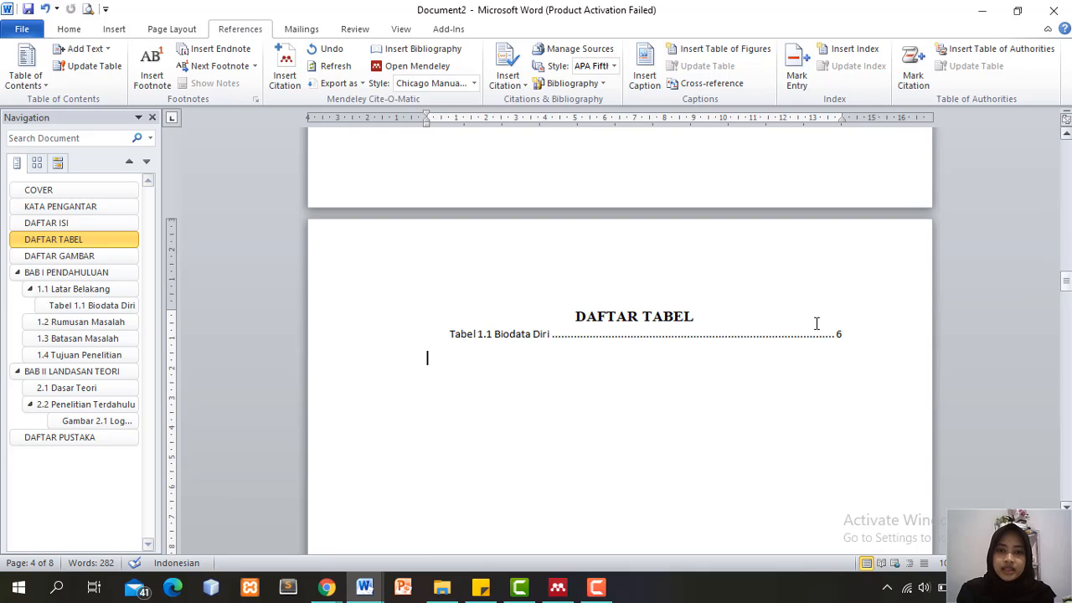
pyautogui.click(450, 334)
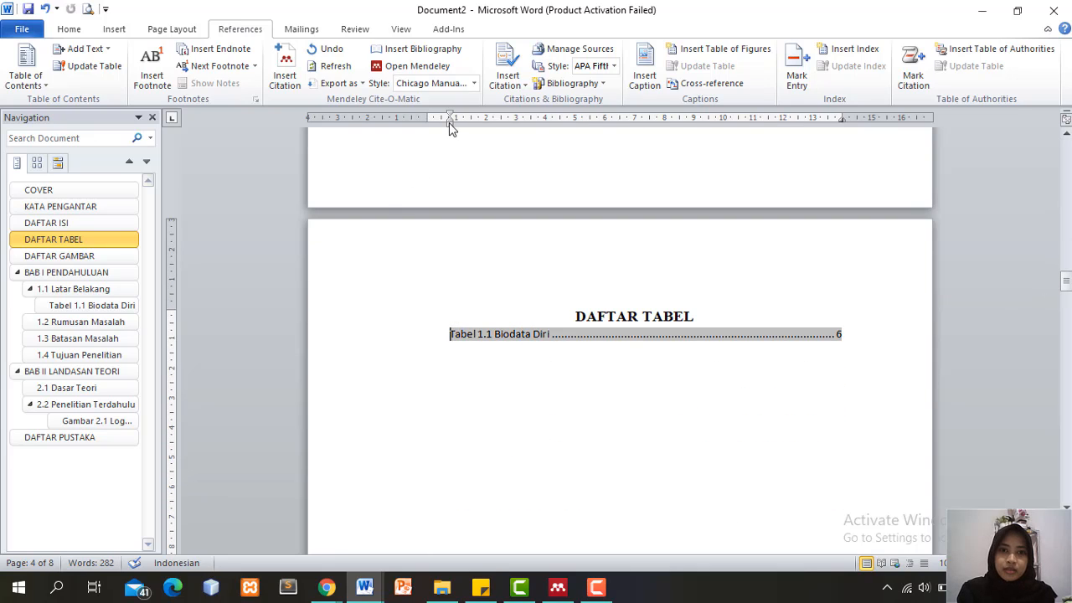
pyautogui.moveTo(428, 122); pyautogui.dragTo(427, 120)
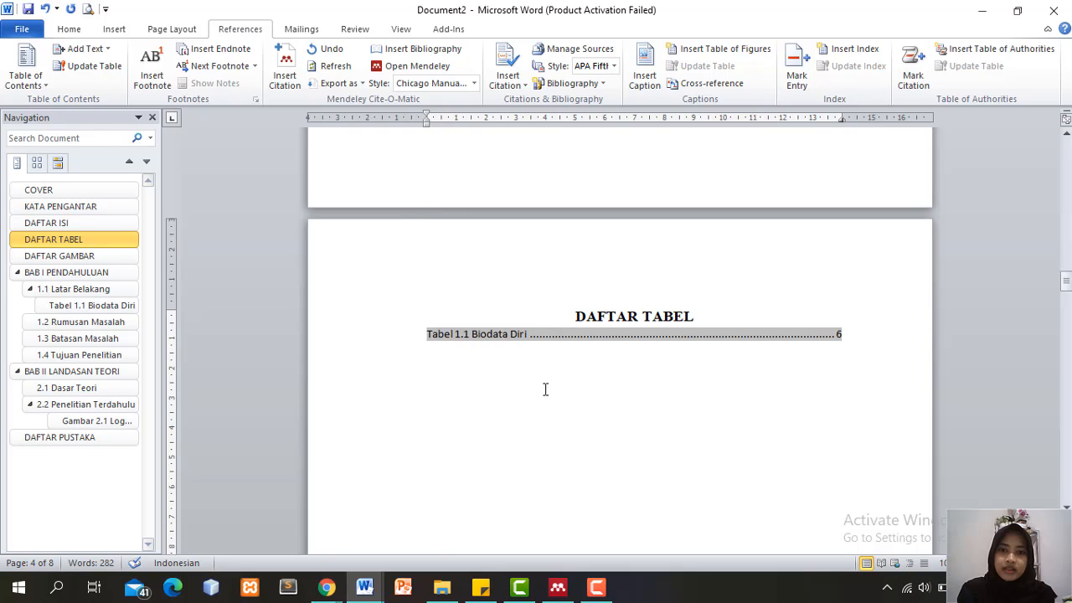
pyautogui.click(655, 352)
pyautogui.click(698, 317)
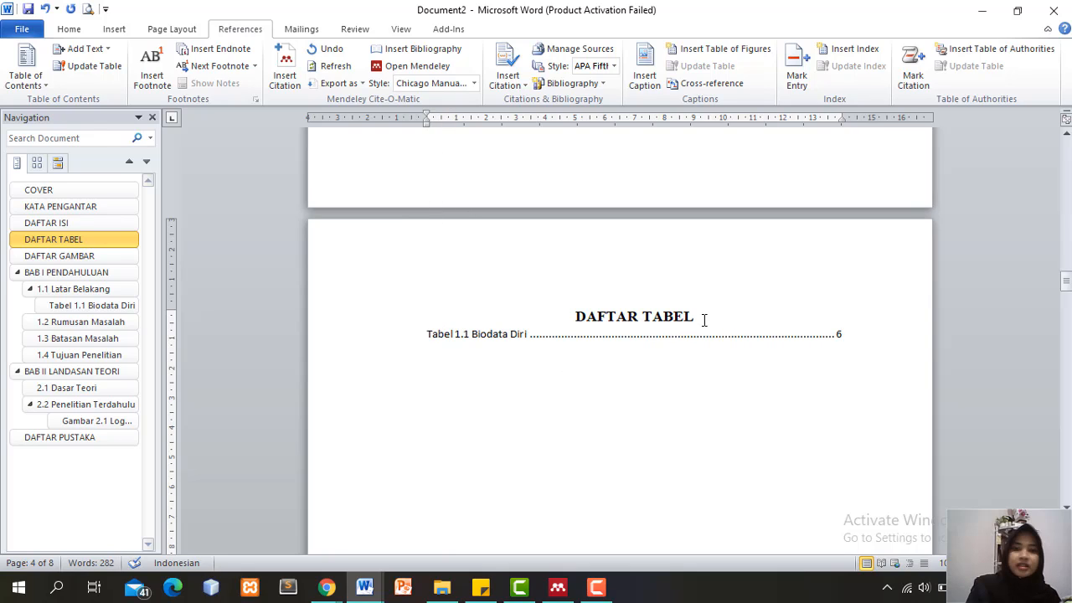
pyautogui.press('Return')
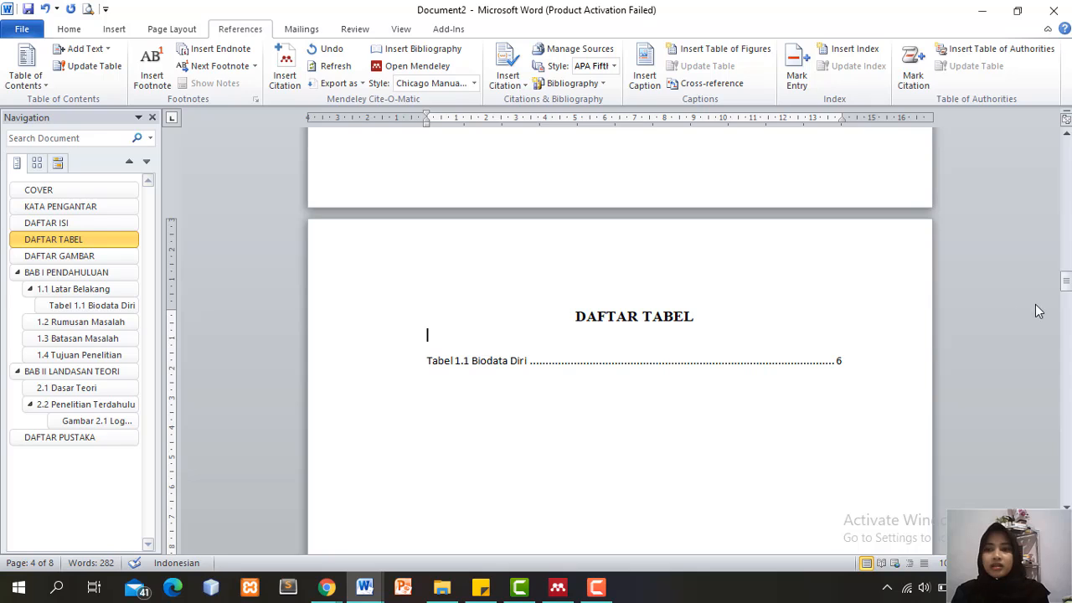
pyautogui.moveTo(1066, 285); pyautogui.dragTo(1057, 323)
# Under DAFTAR GAMBAR, start a custom table of contents that uses page numbers instead of hyperlinks
pyautogui.click(1066, 121)
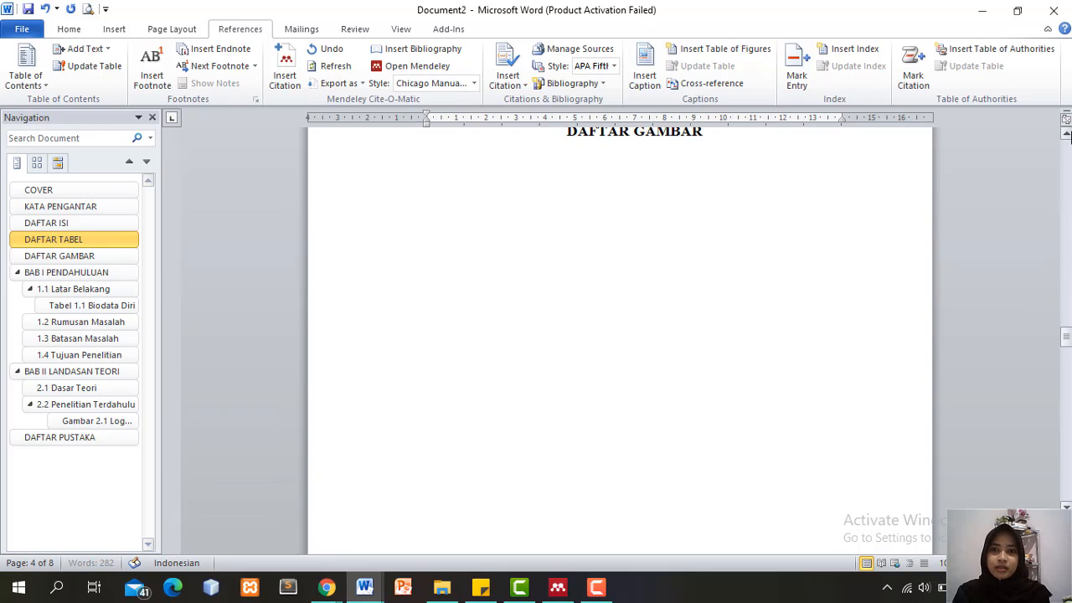
pyautogui.click(423, 222)
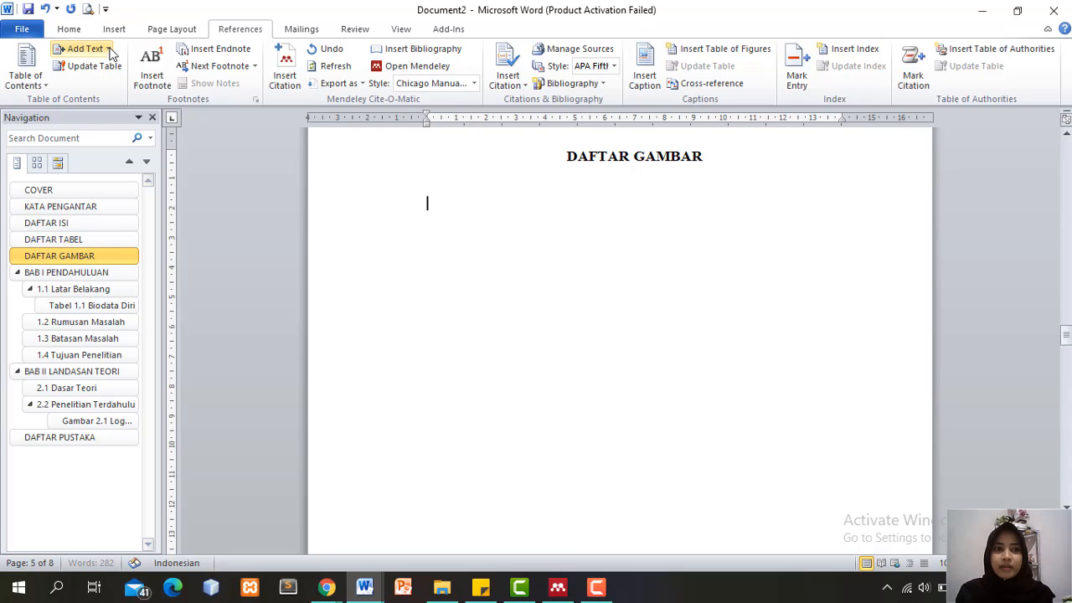
pyautogui.click(26, 75)
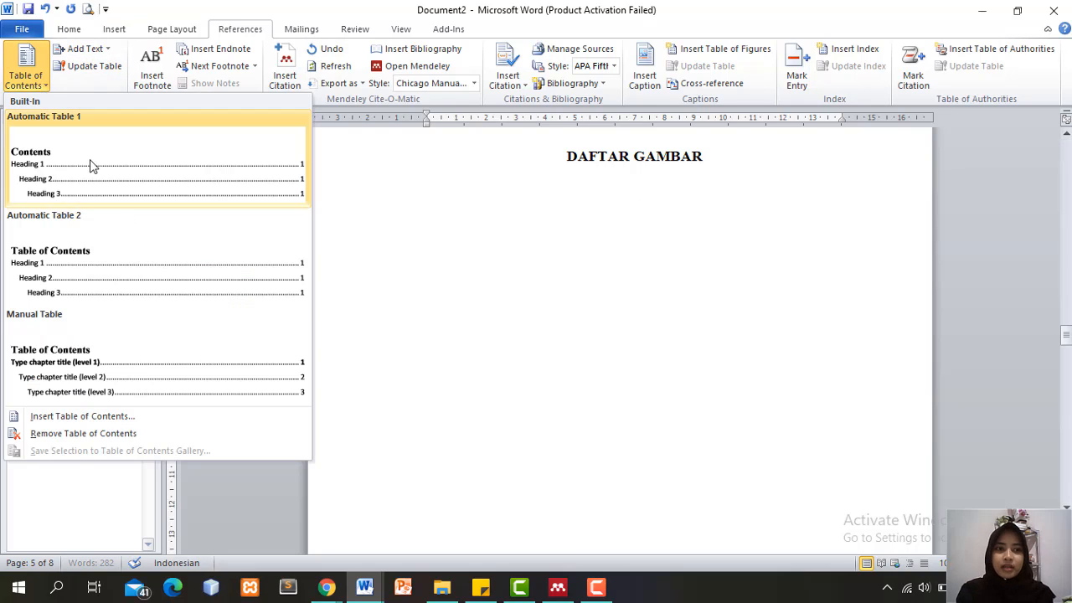
pyautogui.click(178, 418)
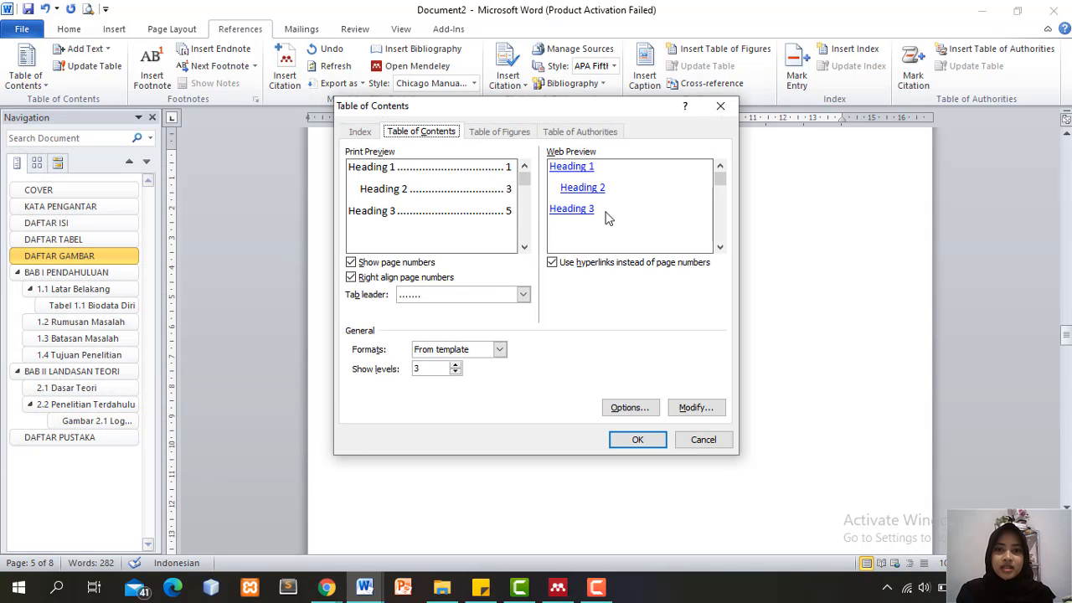
pyautogui.click(611, 264)
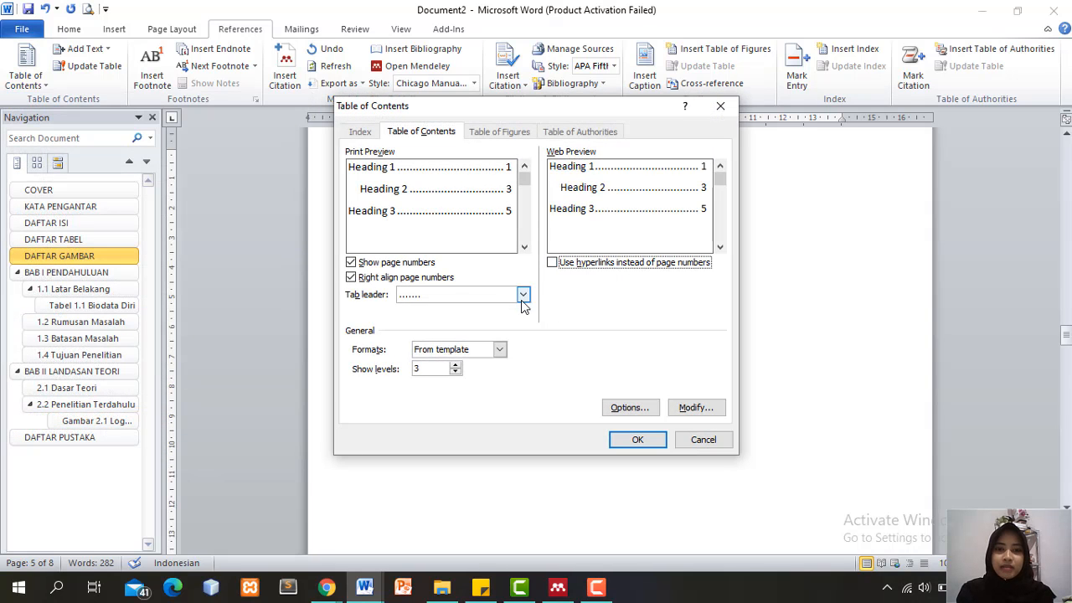
pyautogui.click(628, 408)
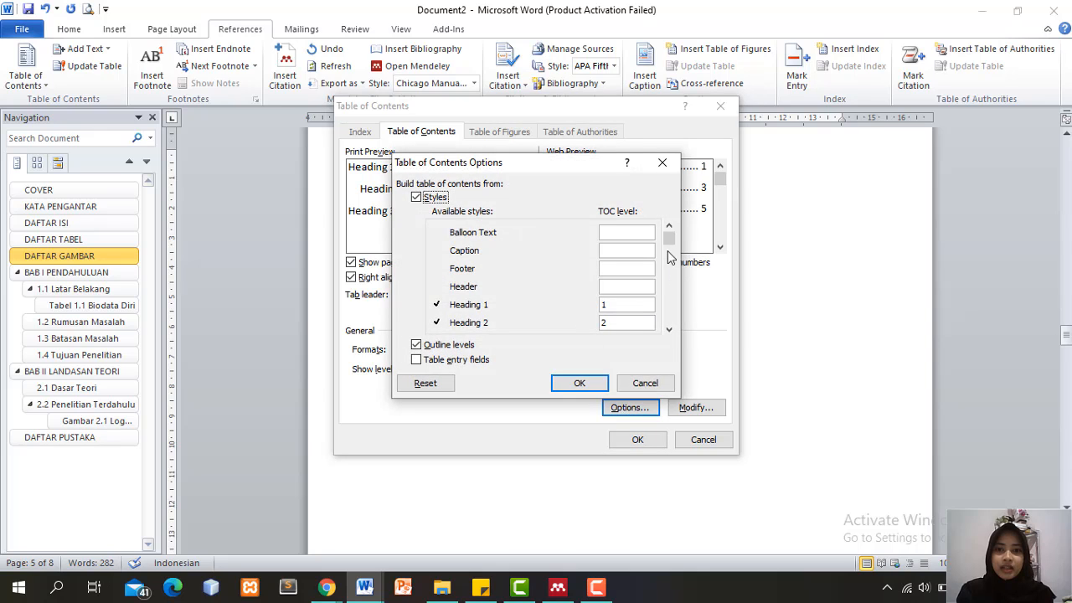
# Keep Heading 4 as the only level and insert the list without replacing existing contents
pyautogui.moveTo(674, 243); pyautogui.dragTo(674, 264)
pyautogui.click(670, 331)
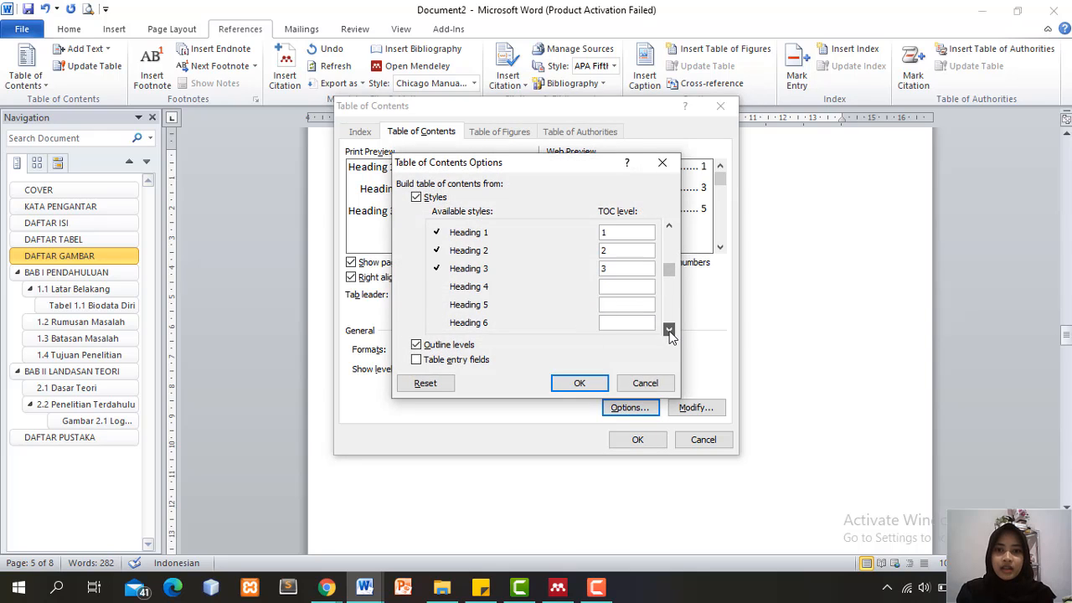
pyautogui.click(627, 269)
pyautogui.press('BackSpace')
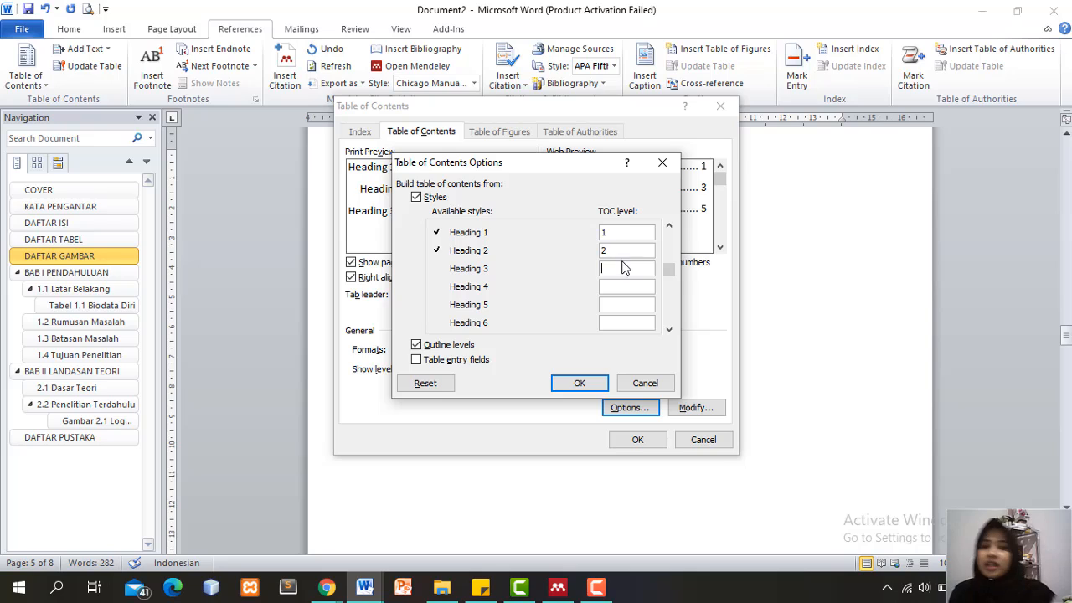
pyautogui.click(619, 249)
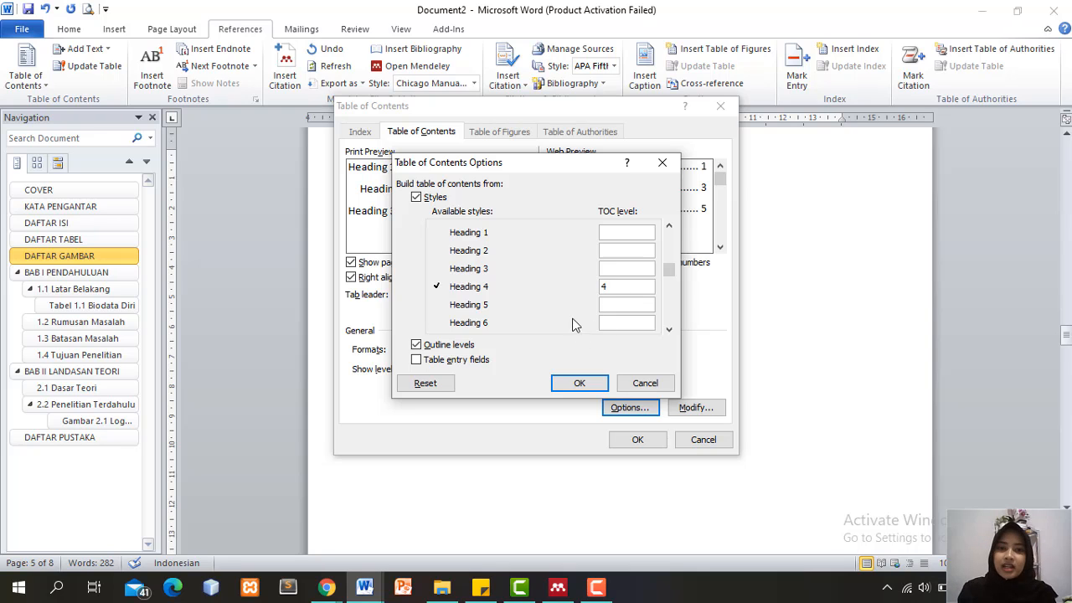
pyautogui.click(595, 388)
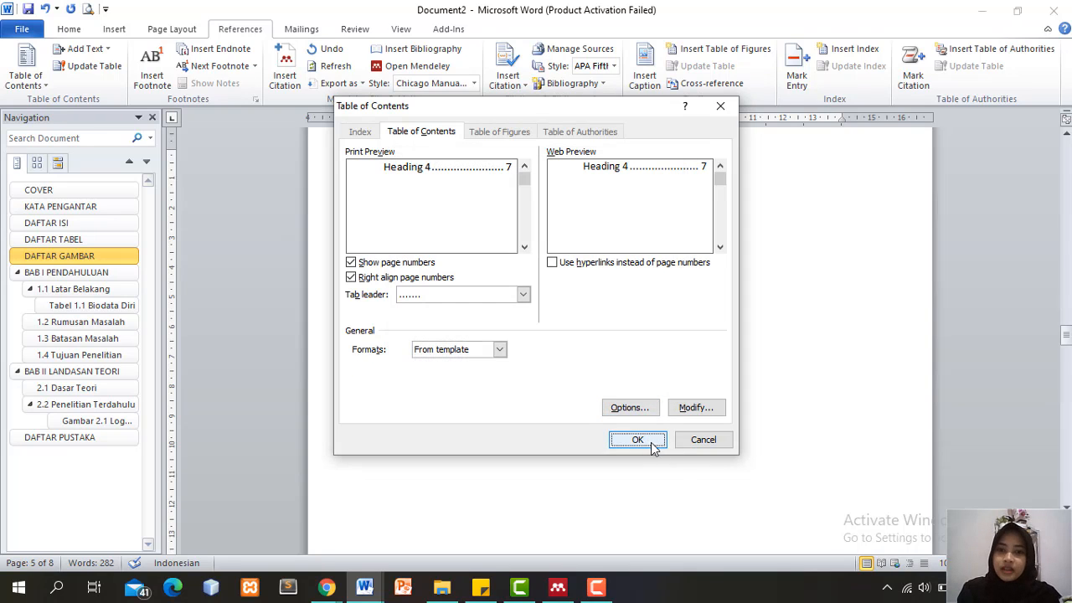
pyautogui.click(646, 441)
pyautogui.click(511, 334)
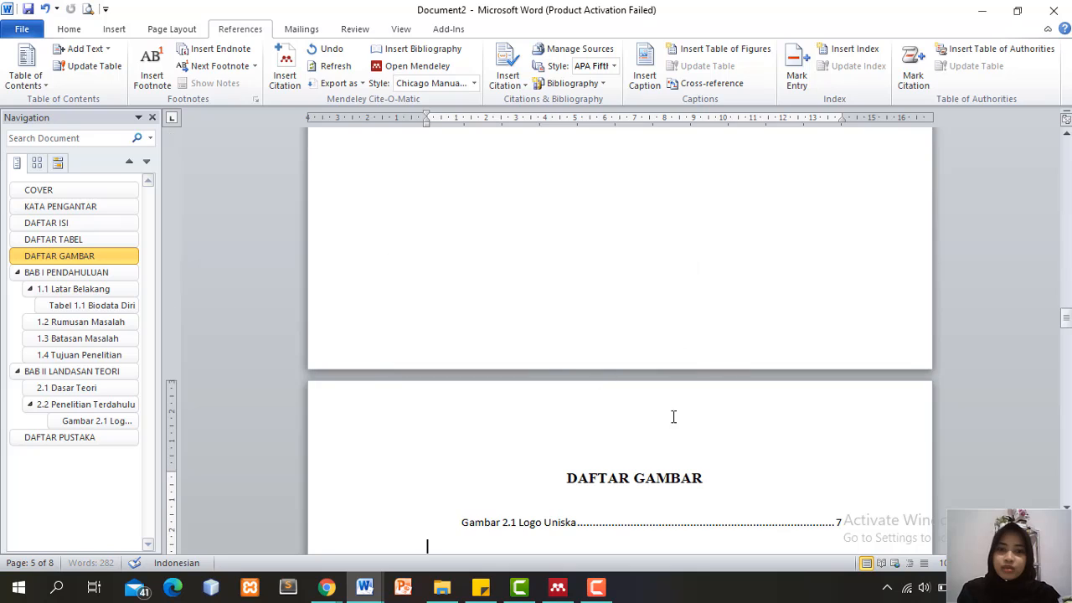
# Shift the Gambar 2.1 Logo Uniska entry flush to the left margin
pyautogui.moveTo(1066, 318); pyautogui.dragTo(1066, 327)
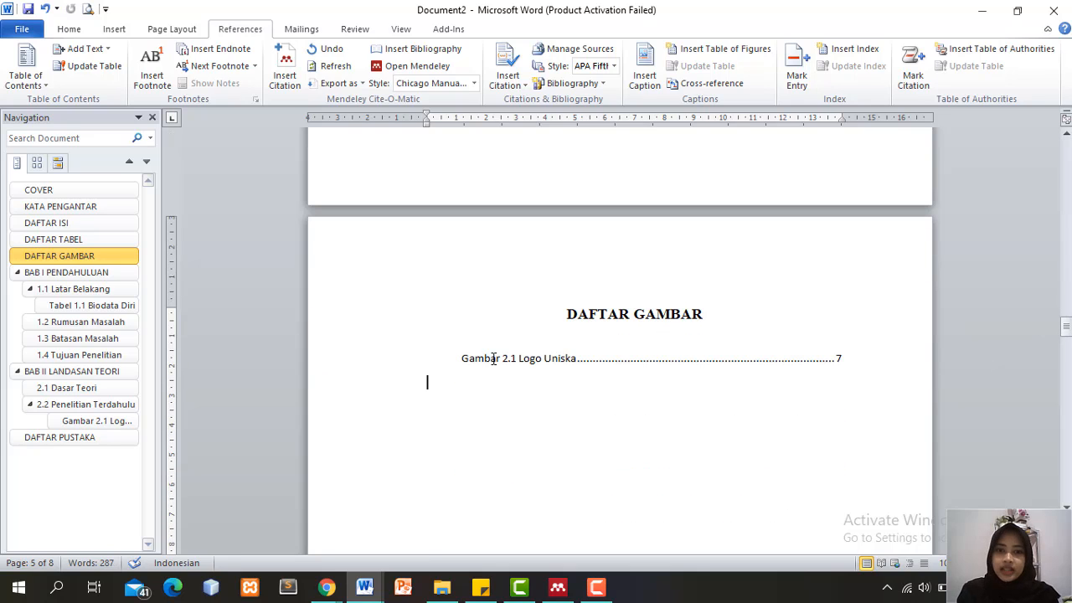
pyautogui.click(458, 358)
pyautogui.moveTo(460, 122); pyautogui.dragTo(426, 123)
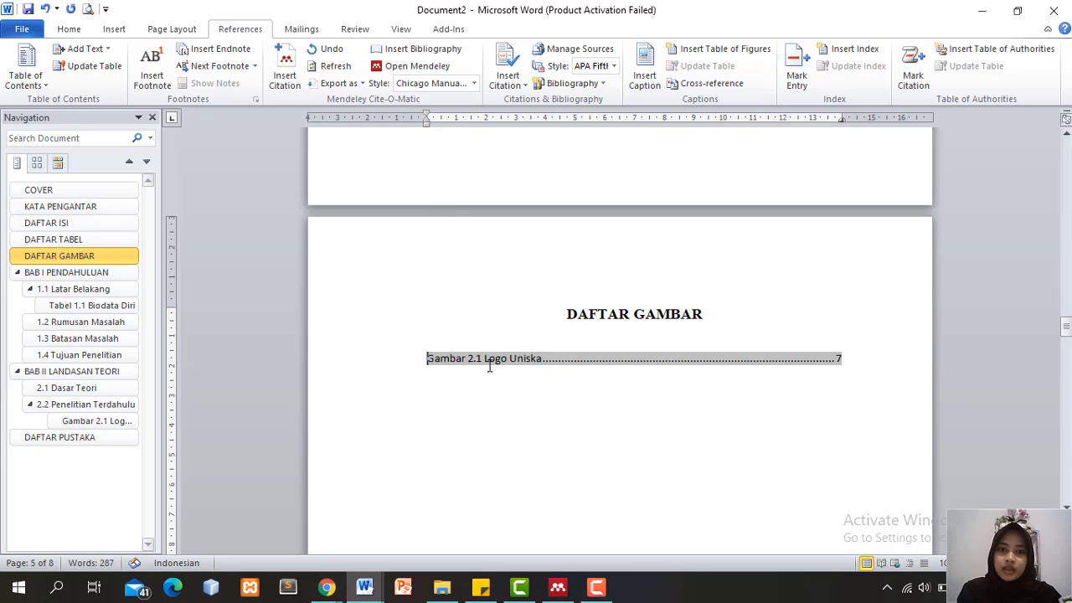
# Set the Gambar 2.1 Logo Uniska entry line to Times New Roman 12 pt
pyautogui.tripleClick(854, 358)
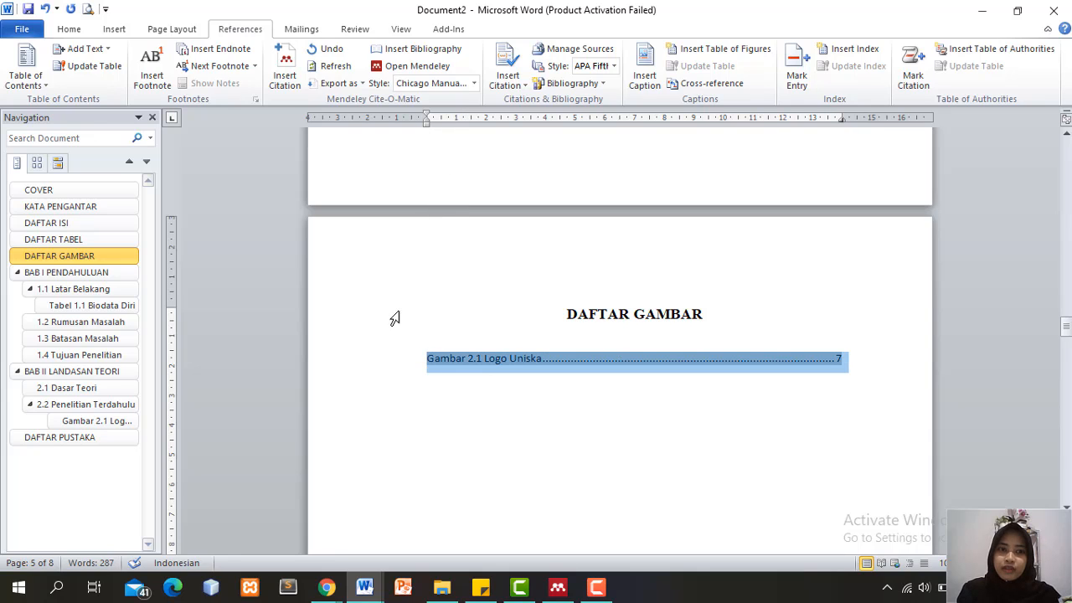
pyautogui.click(71, 30)
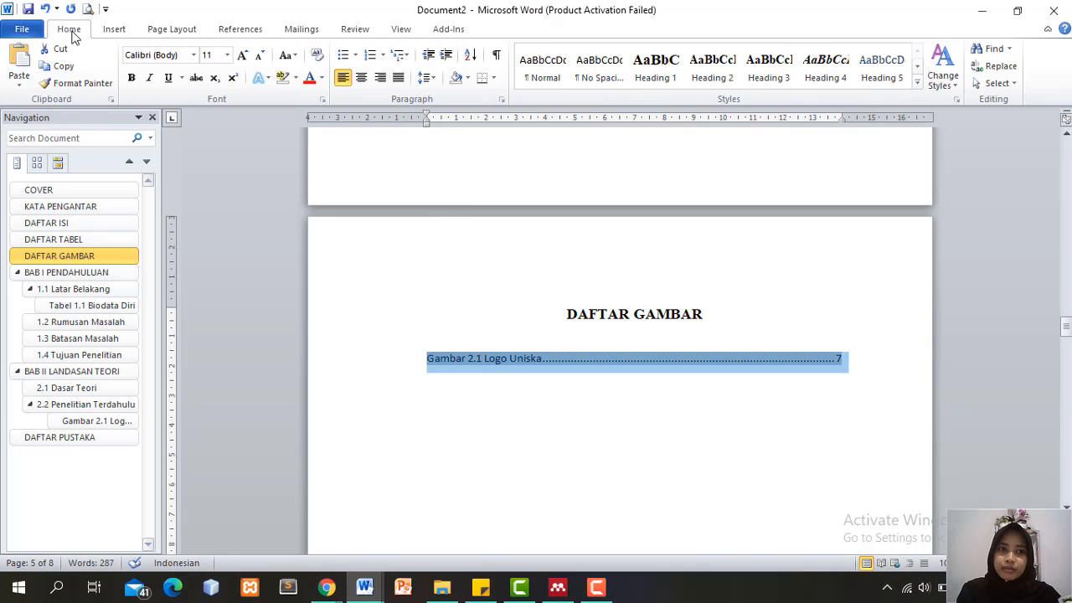
pyautogui.click(195, 56)
pyautogui.click(192, 140)
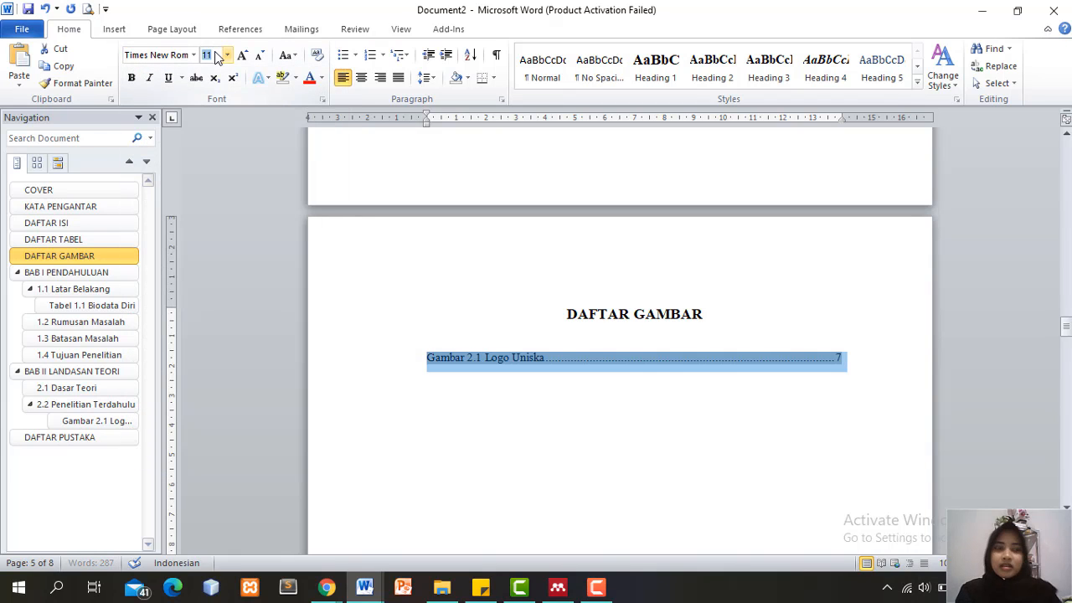
pyautogui.write('12')
pyautogui.press('Return')
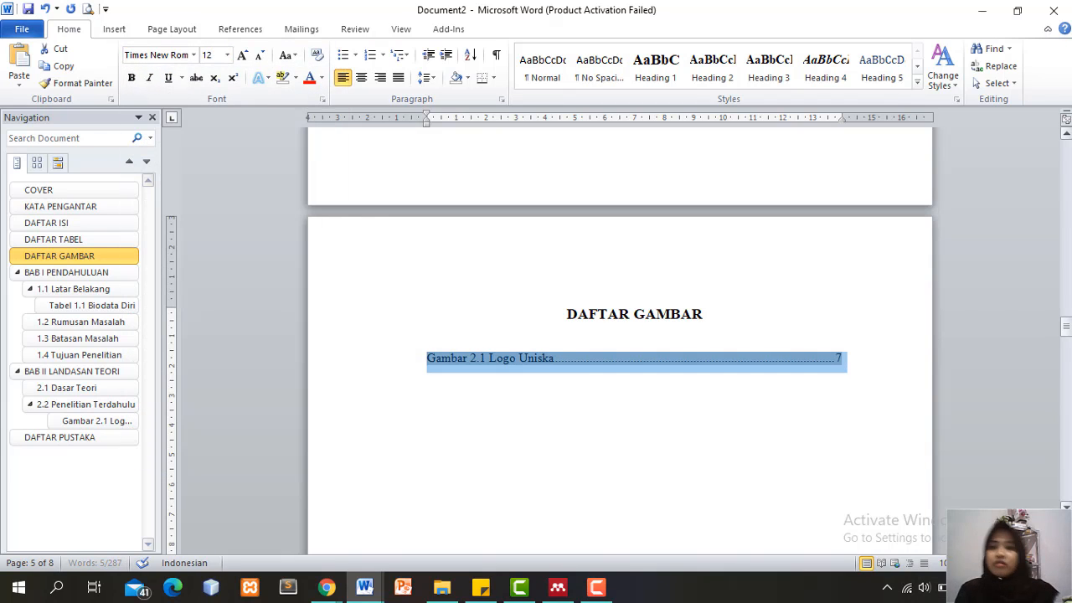
# Set the Tabel 1.1 Biodata Diri entry line to Times New Roman as well
pyautogui.moveTo(1066, 327); pyautogui.dragTo(1066, 285)
pyautogui.moveTo(860, 280); pyautogui.dragTo(417, 269)
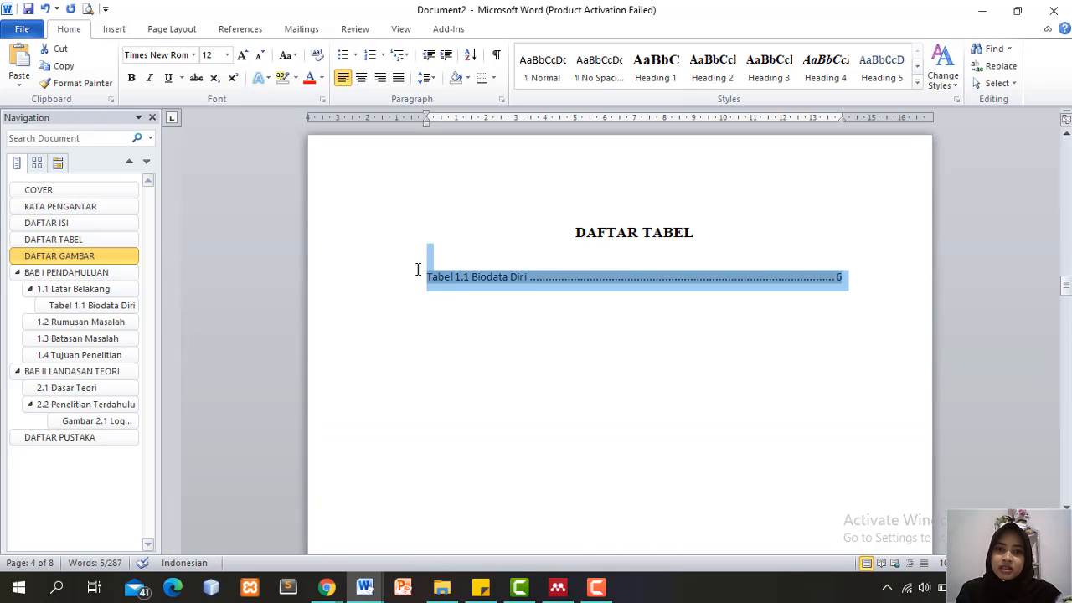
pyautogui.click(194, 56)
pyautogui.click(199, 144)
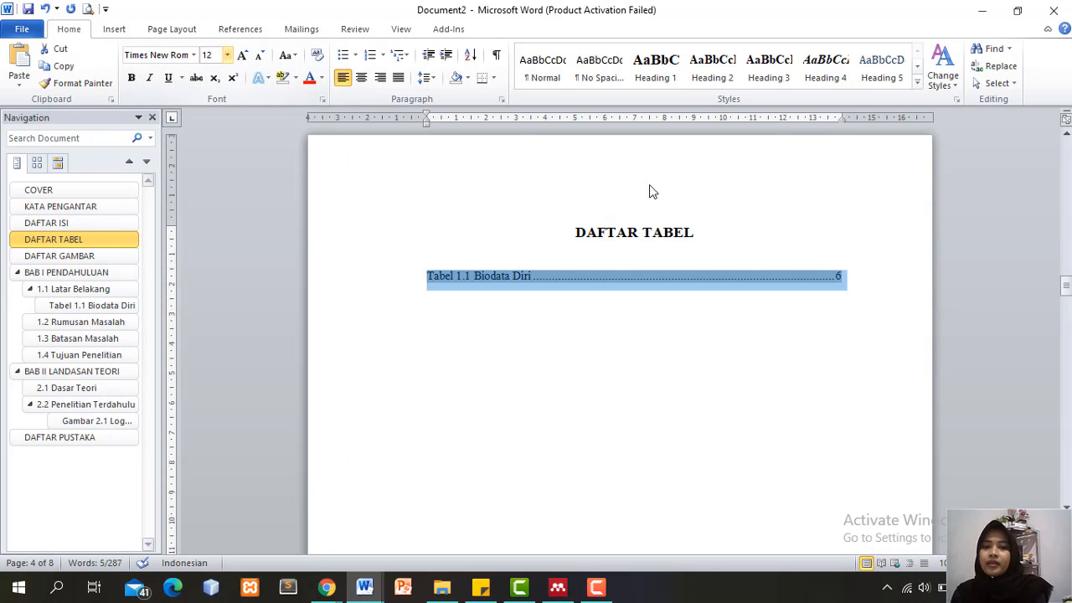
pyautogui.click(767, 356)
pyautogui.moveTo(1066, 286); pyautogui.dragTo(1066, 184)
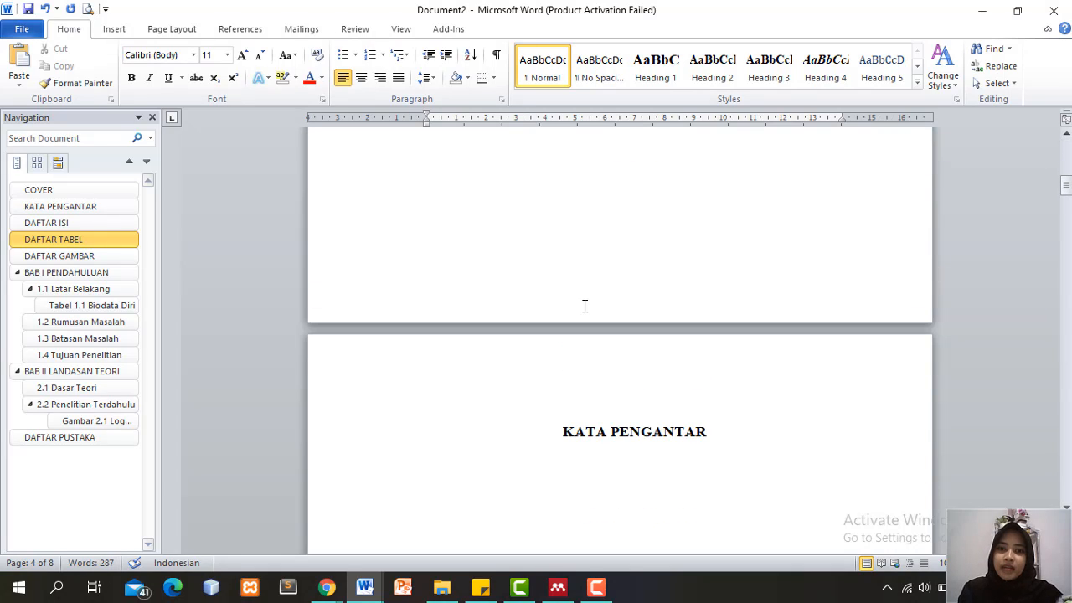
# Insert centred Plain Number 2 page numbers in the footer, starting with 1 on the cover page
pyautogui.hotkey('ctrl', 'Home')
pyautogui.click(1066, 136)
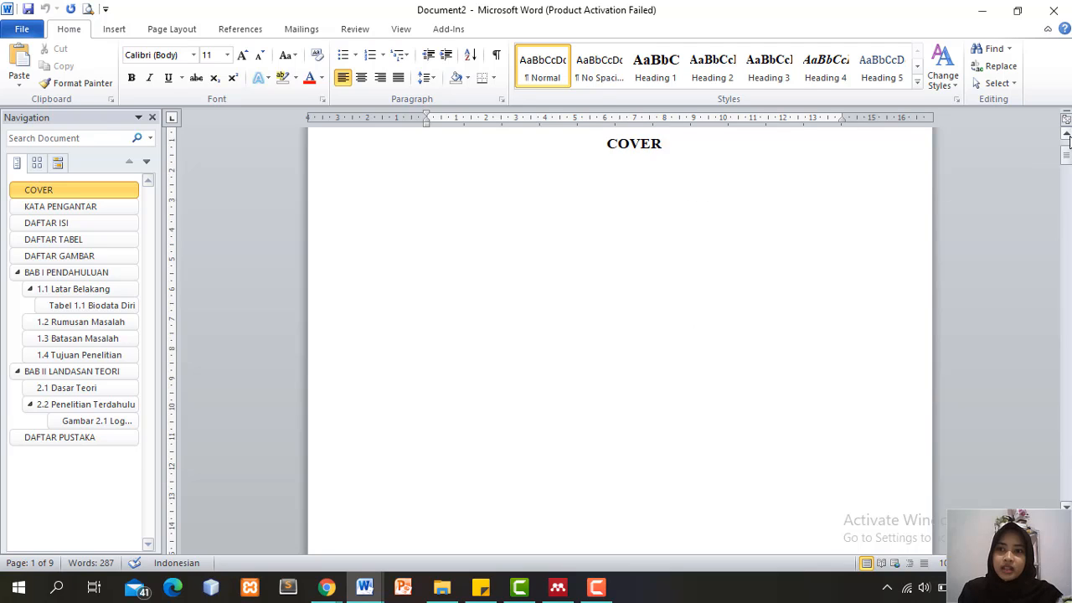
pyautogui.moveTo(1066, 155); pyautogui.dragTo(1067, 183)
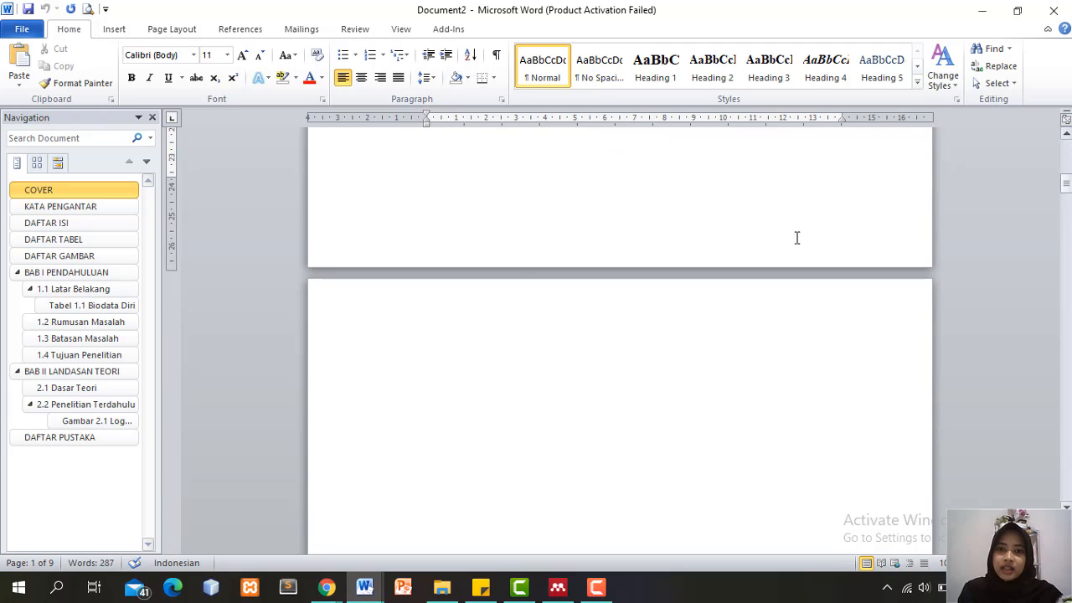
pyautogui.doubleClick(690, 250)
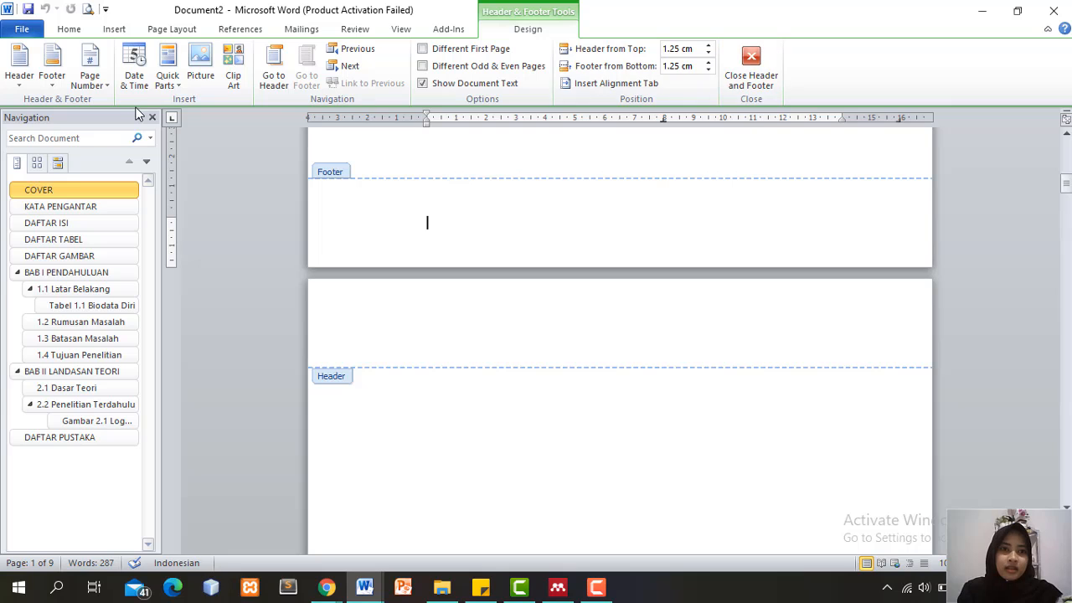
pyautogui.click(101, 84)
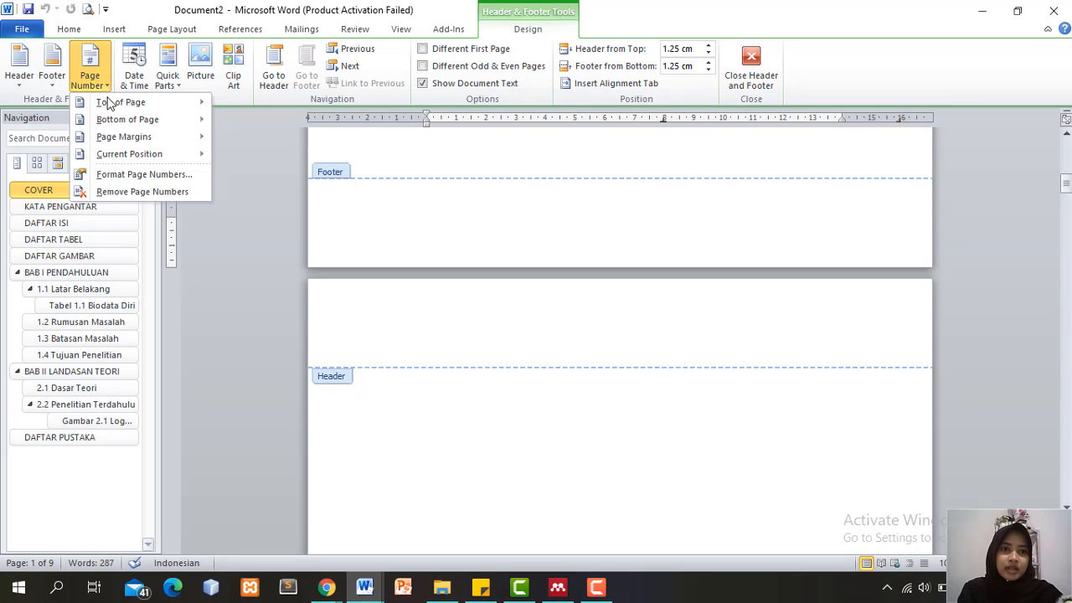
pyautogui.moveTo(138, 125)
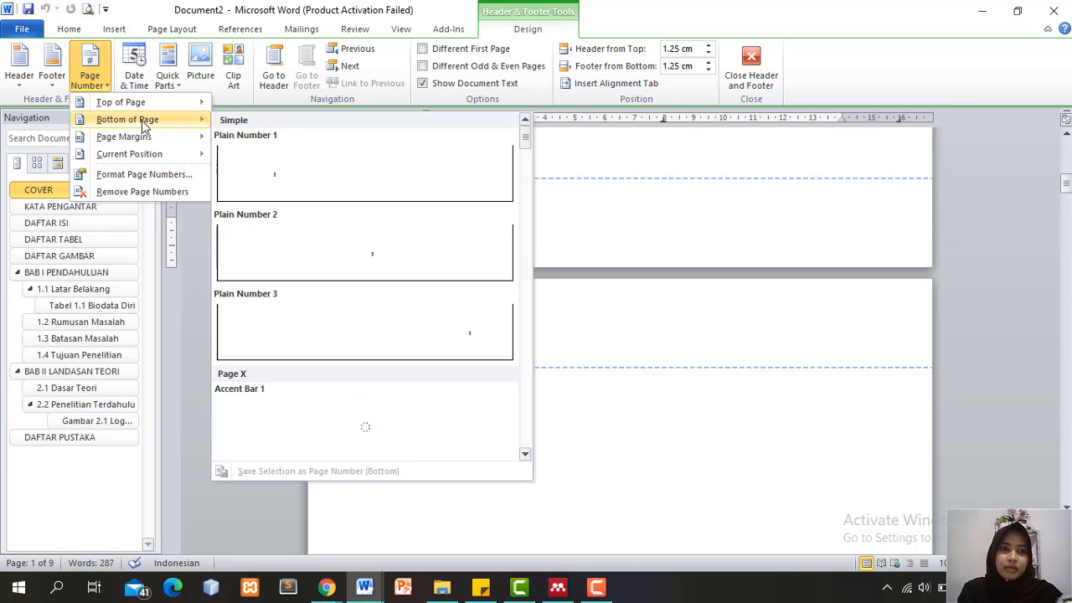
pyautogui.click(377, 262)
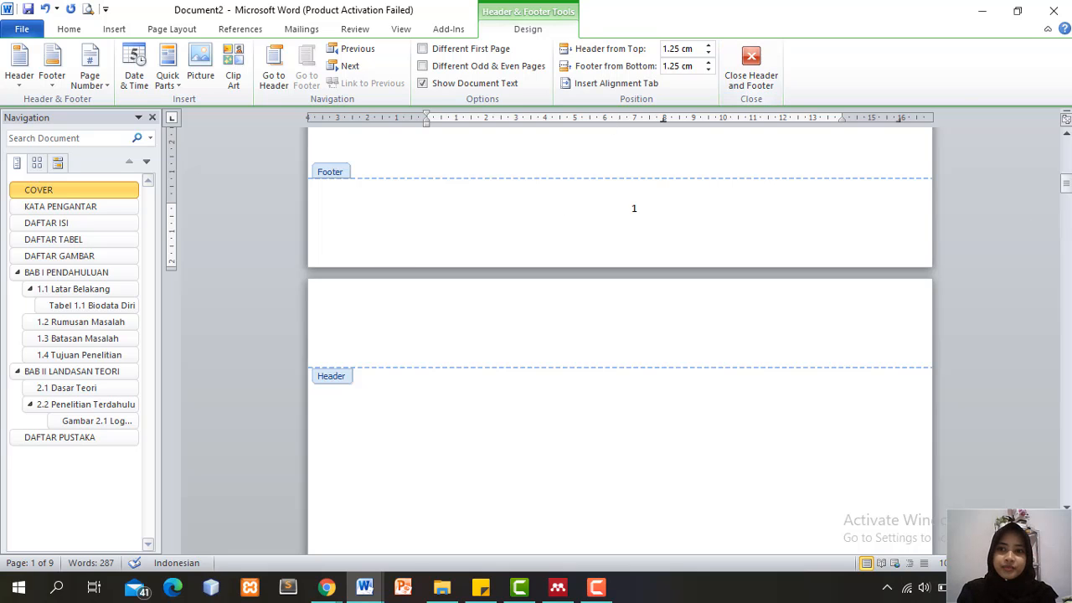
pyautogui.moveTo(1067, 192); pyautogui.dragTo(1068, 276)
pyautogui.click(769, 79)
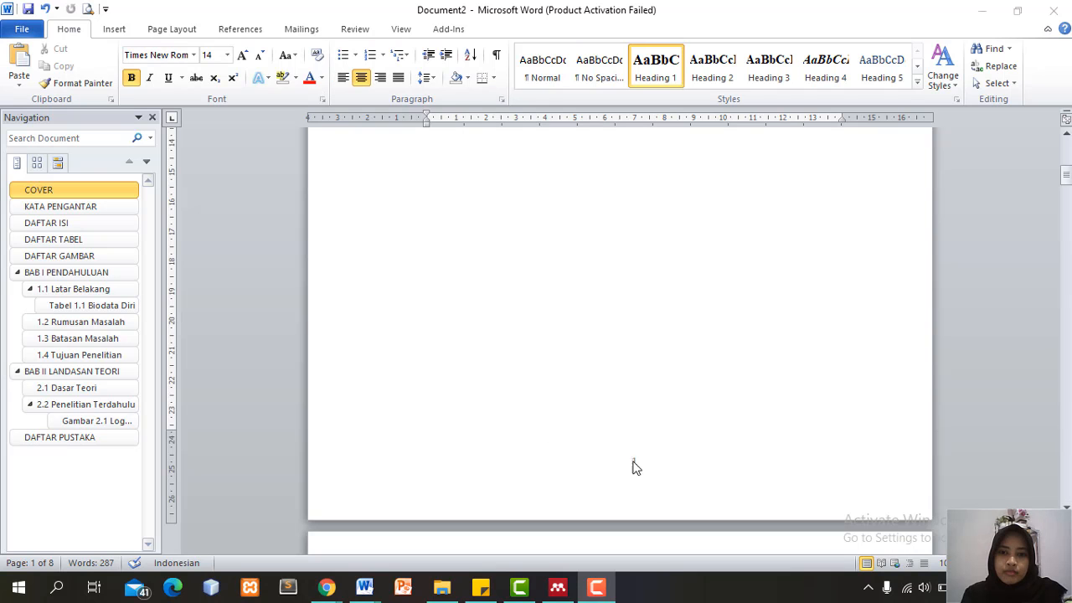
# Format the page numbers as lowercase roman numerals (i, ii, iii) starting at i
pyautogui.doubleClick(635, 466)
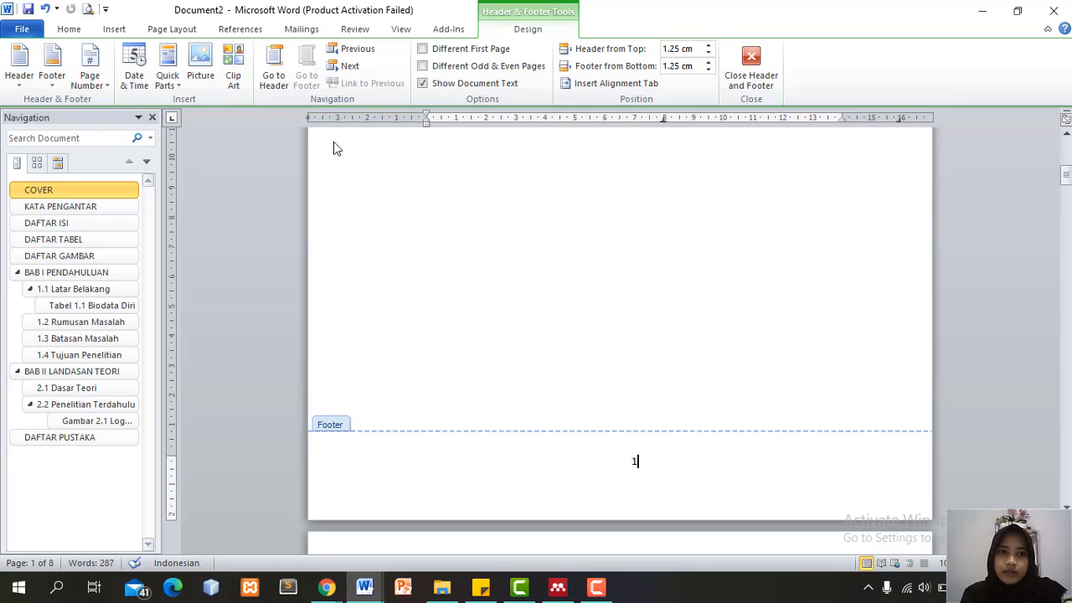
pyautogui.click(90, 76)
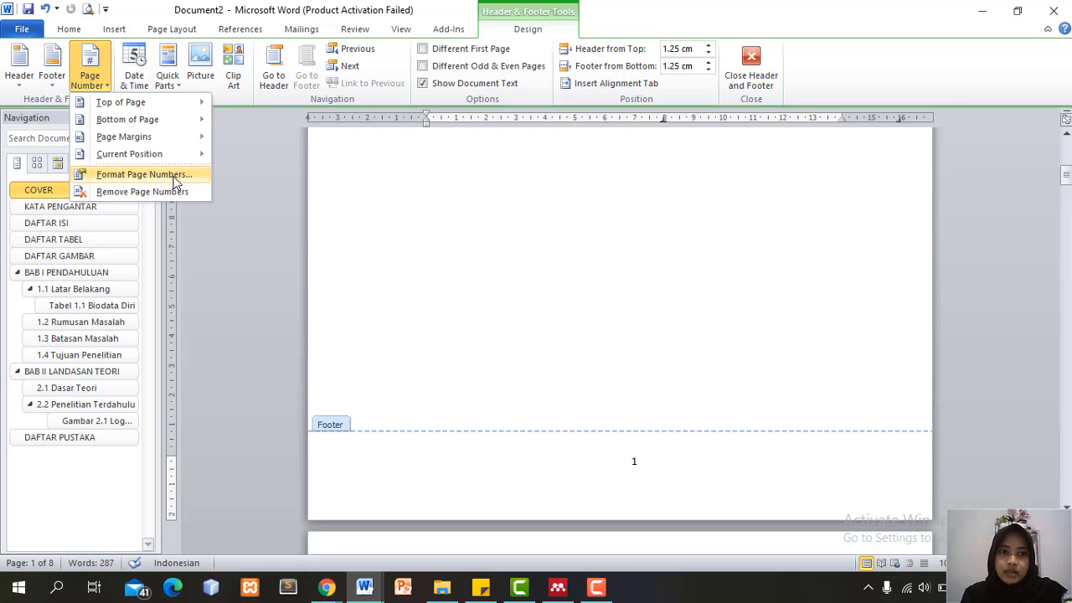
pyautogui.click(144, 174)
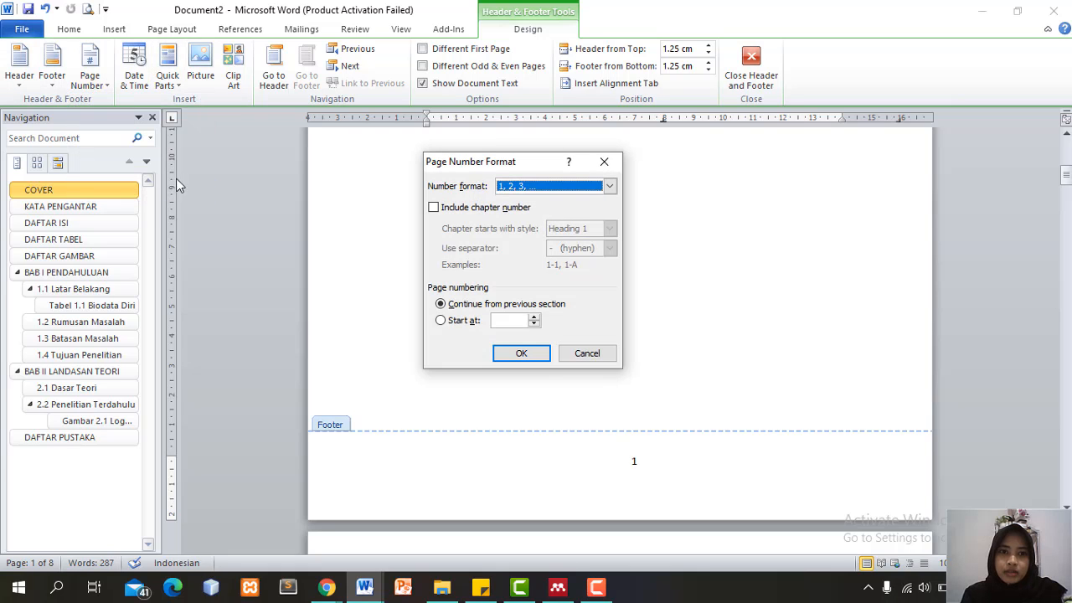
pyautogui.click(462, 321)
pyautogui.click(609, 188)
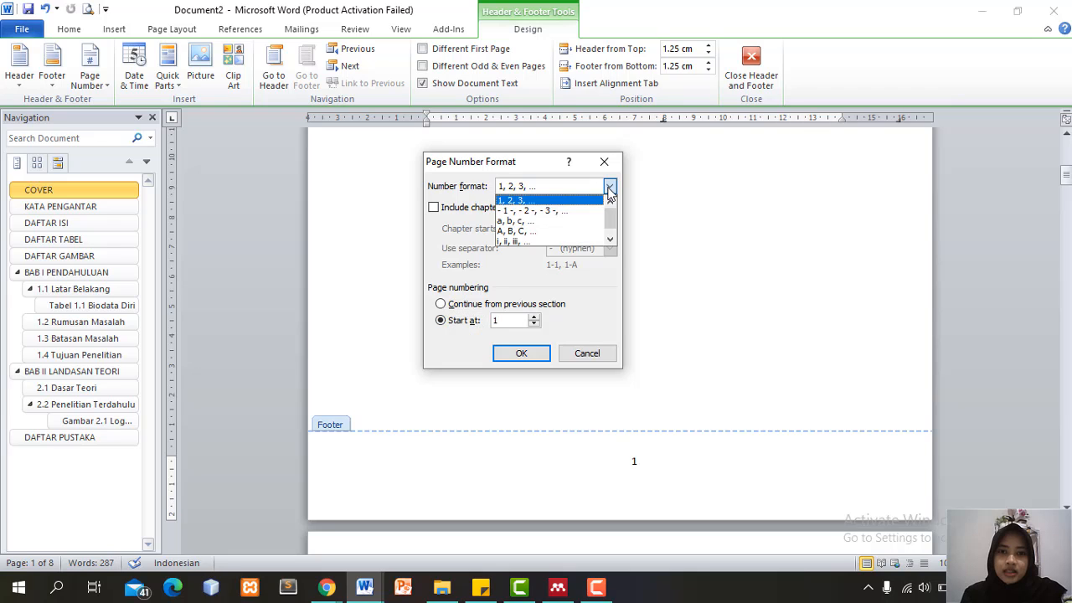
pyautogui.click(551, 241)
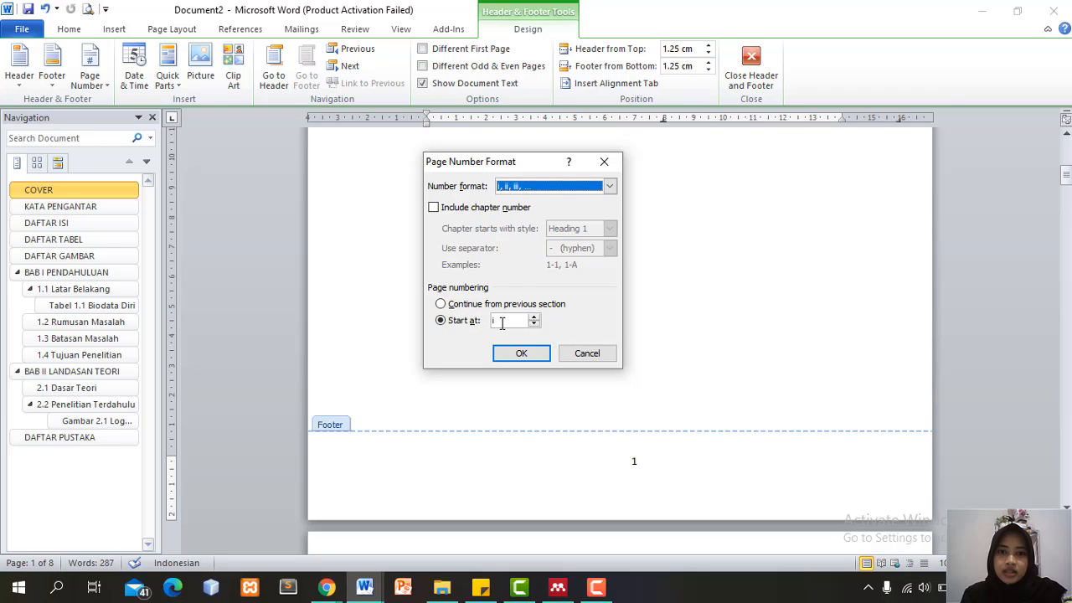
pyautogui.click(522, 353)
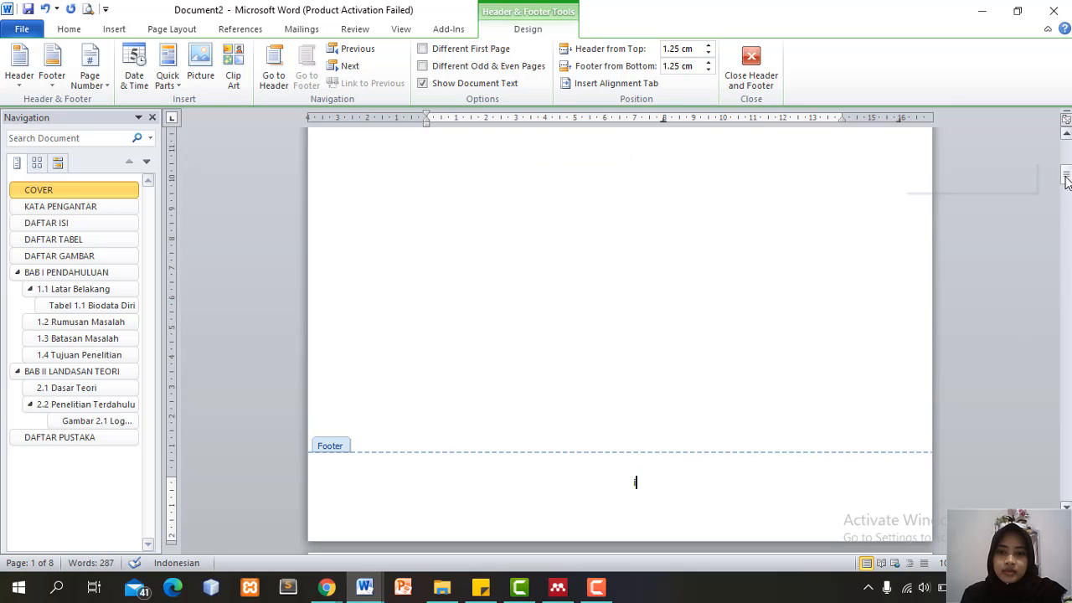
pyautogui.moveTo(1066, 182); pyautogui.dragTo(1067, 292)
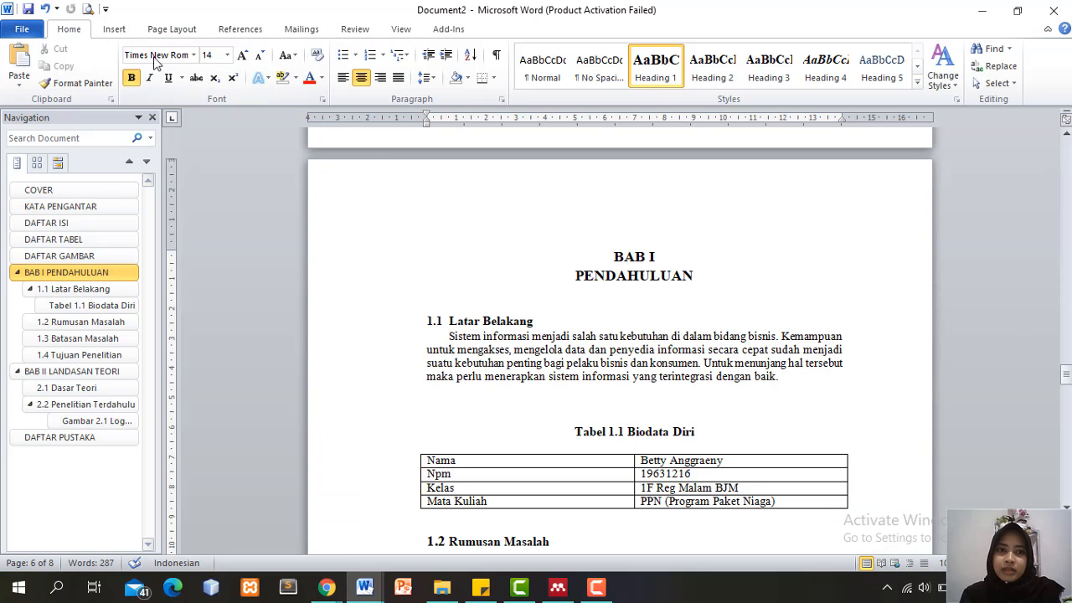
# Insert a Next Page section break so BAB I starts a new section
pyautogui.click(171, 29)
pyautogui.click(286, 48)
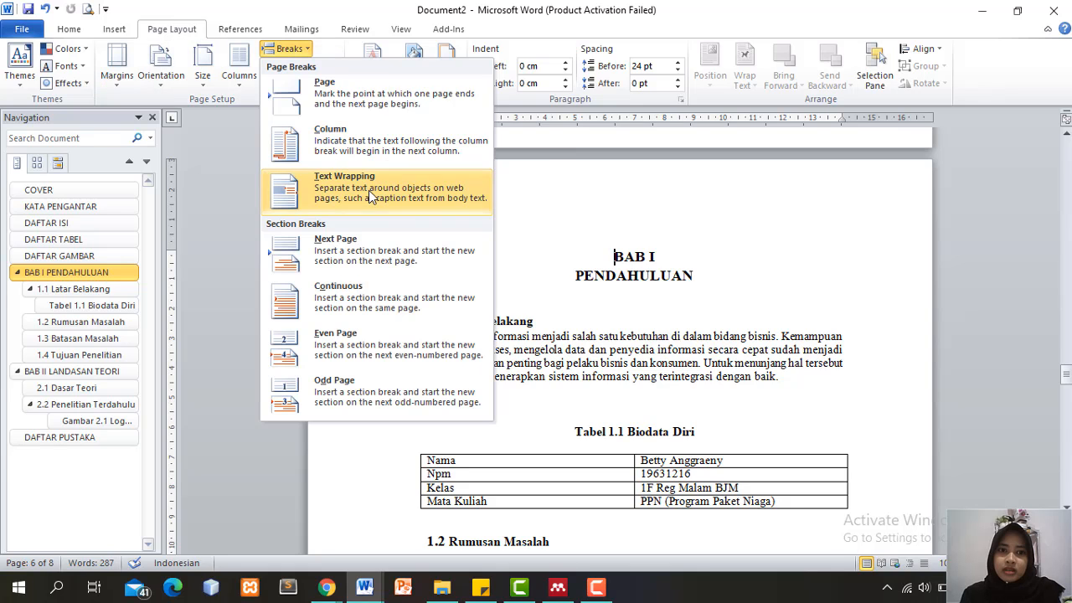
pyautogui.click(408, 250)
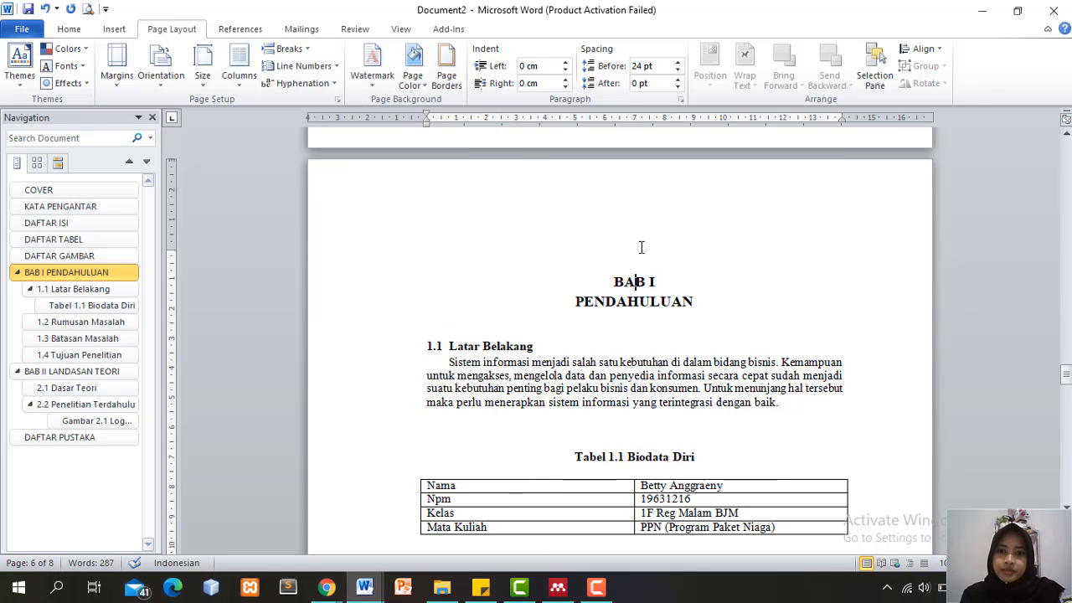
# Remove the space before the BAB I PENDAHULUAN title paragraph
pyautogui.moveTo(601, 244); pyautogui.dragTo(697, 305)
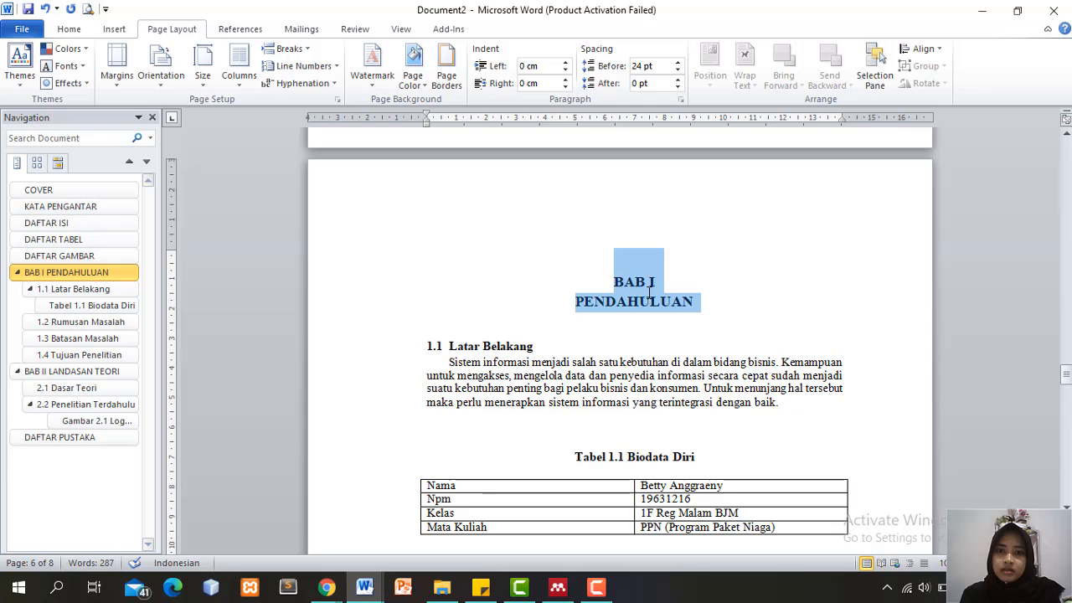
pyautogui.click(68, 29)
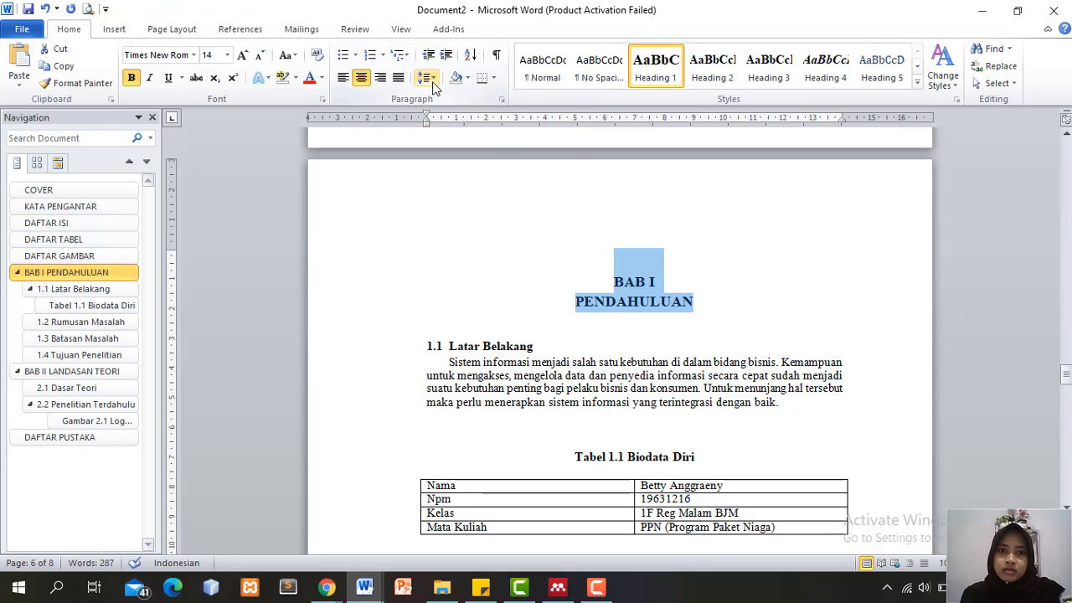
pyautogui.click(424, 77)
pyautogui.click(505, 232)
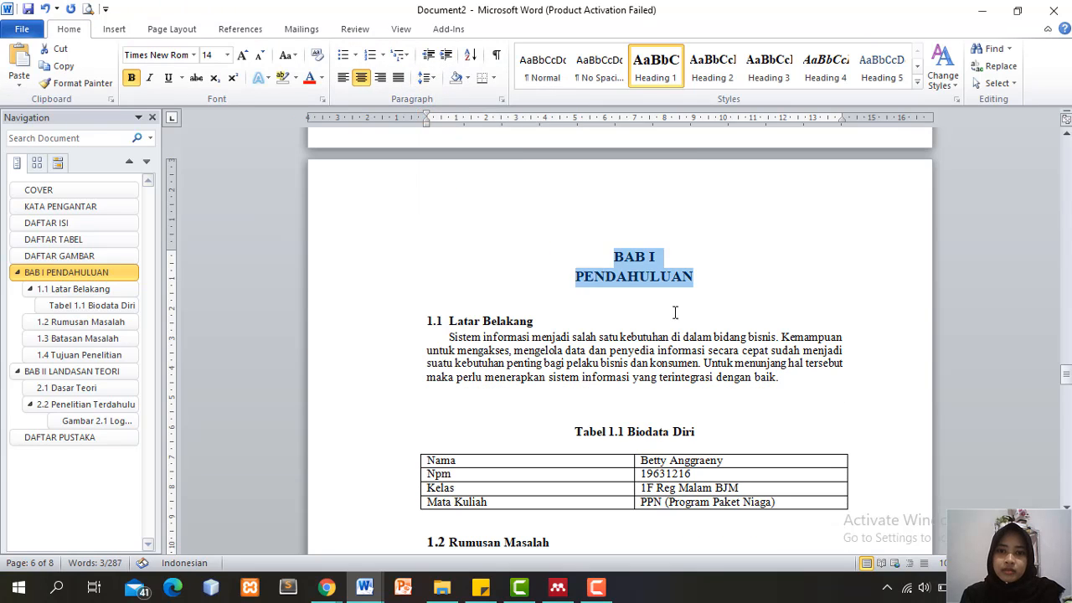
pyautogui.click(661, 295)
pyautogui.click(614, 256)
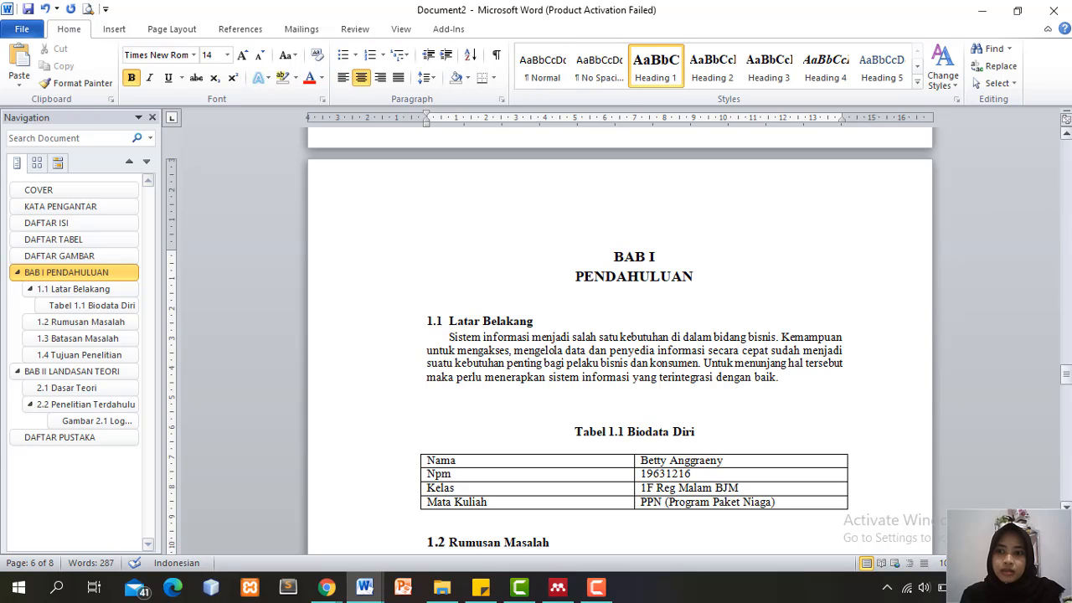
pyautogui.moveTo(1067, 375); pyautogui.dragTo(1066, 408)
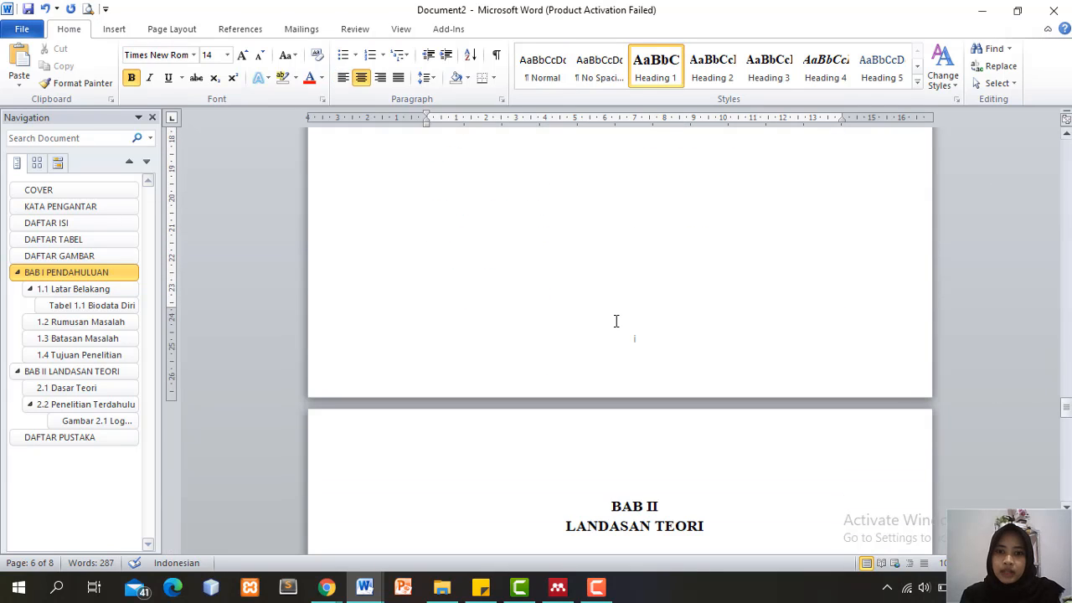
# Turn off Link to Previous in the BAB I section footer
pyautogui.doubleClick(654, 342)
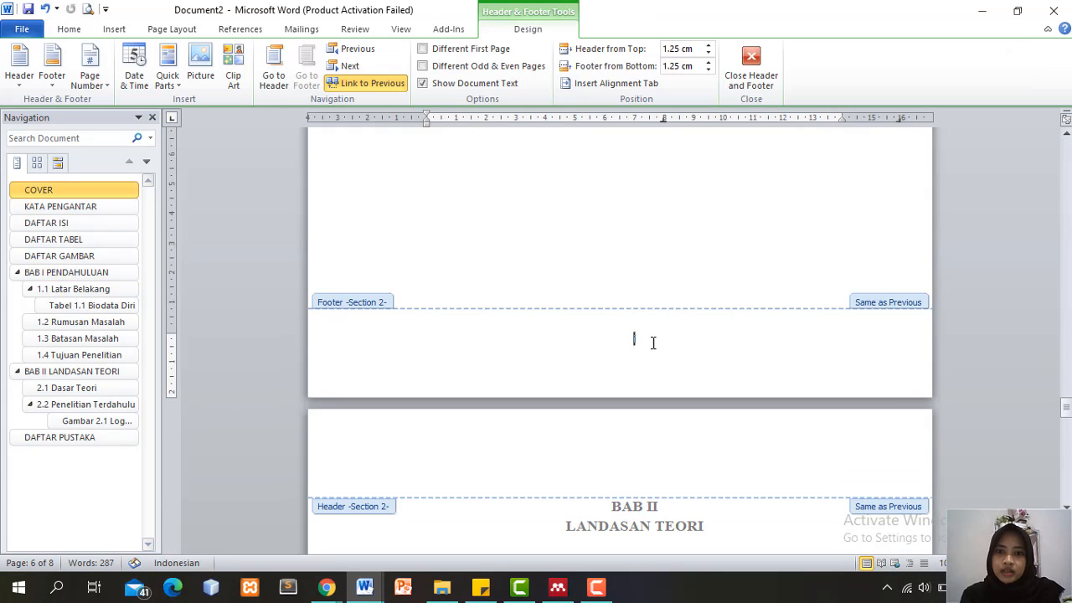
pyautogui.click(375, 83)
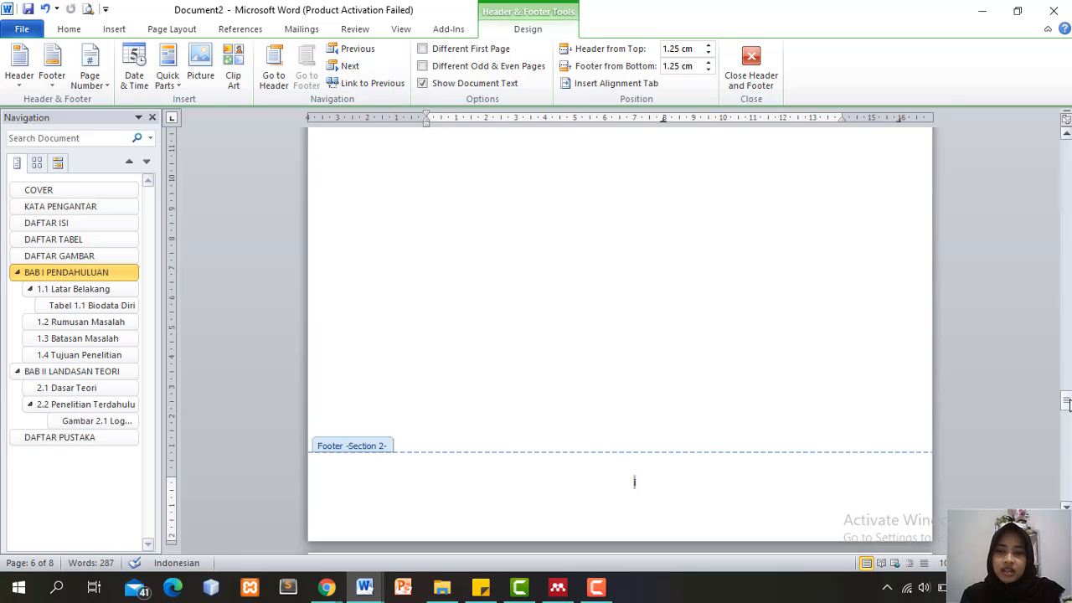
pyautogui.moveTo(1067, 403)
pyautogui.mouseDown()
pyautogui.moveTo(1066, 377)
pyautogui.moveTo(1066, 404)
pyautogui.mouseUp()
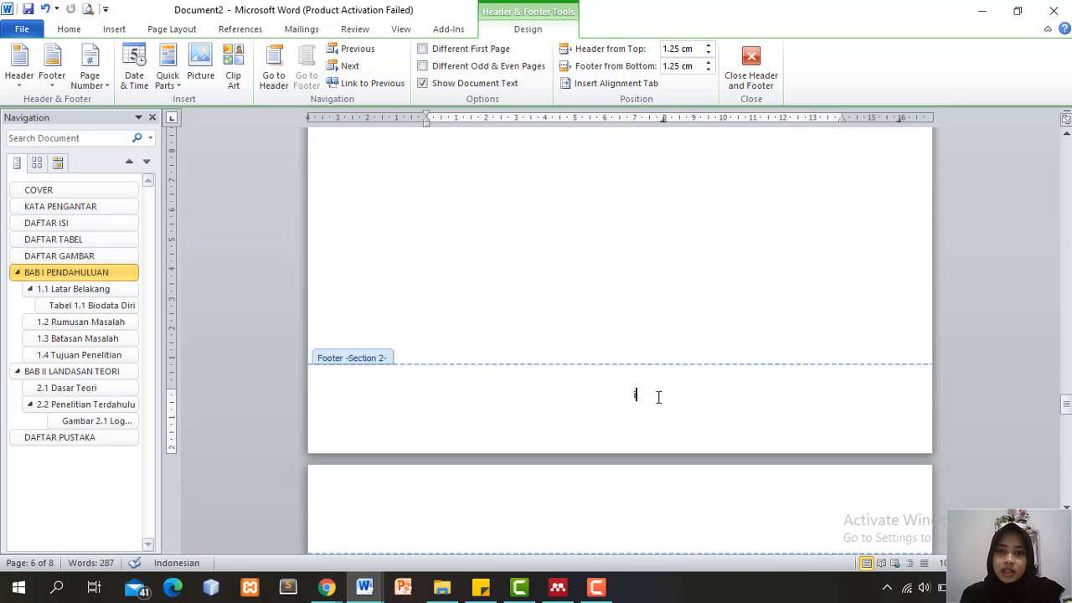
# Number the chapter section's pages in Arabic 1, 2, 3 starting at 1
pyautogui.click(92, 77)
pyautogui.click(151, 174)
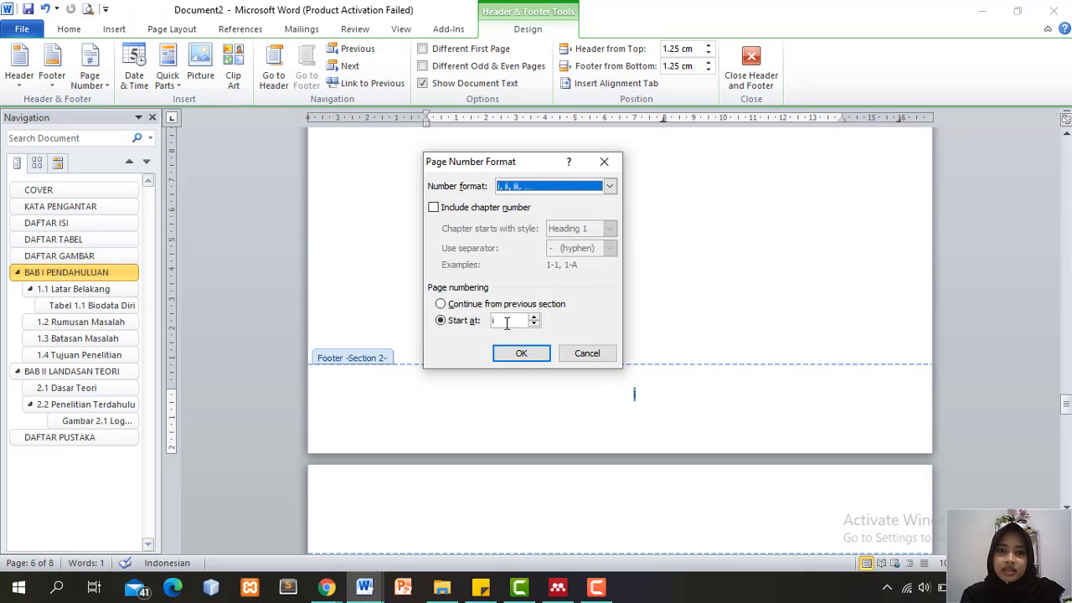
pyautogui.click(610, 188)
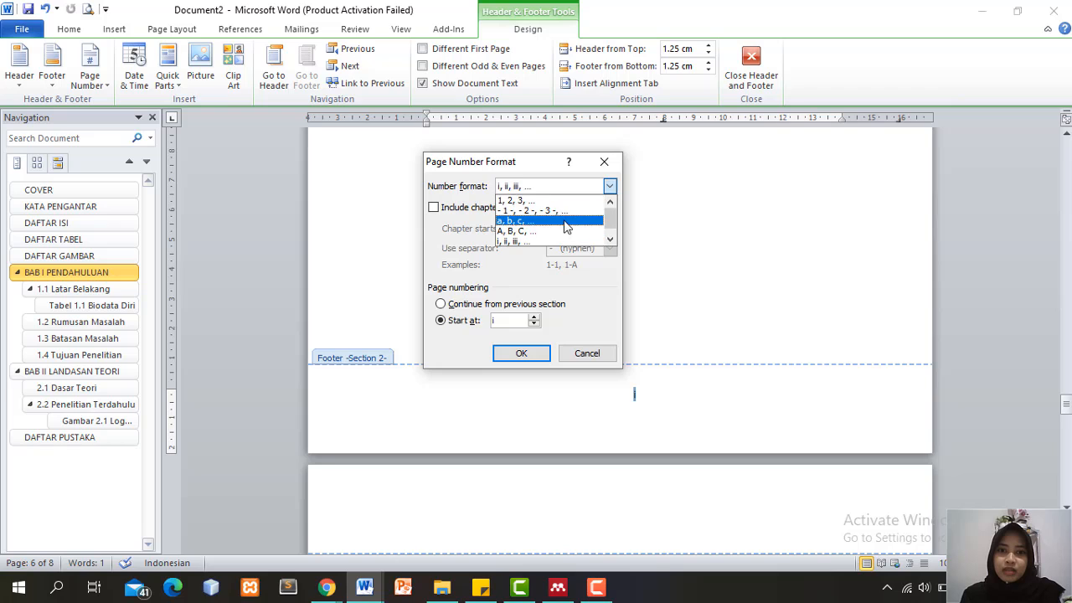
pyautogui.click(528, 200)
pyautogui.click(521, 353)
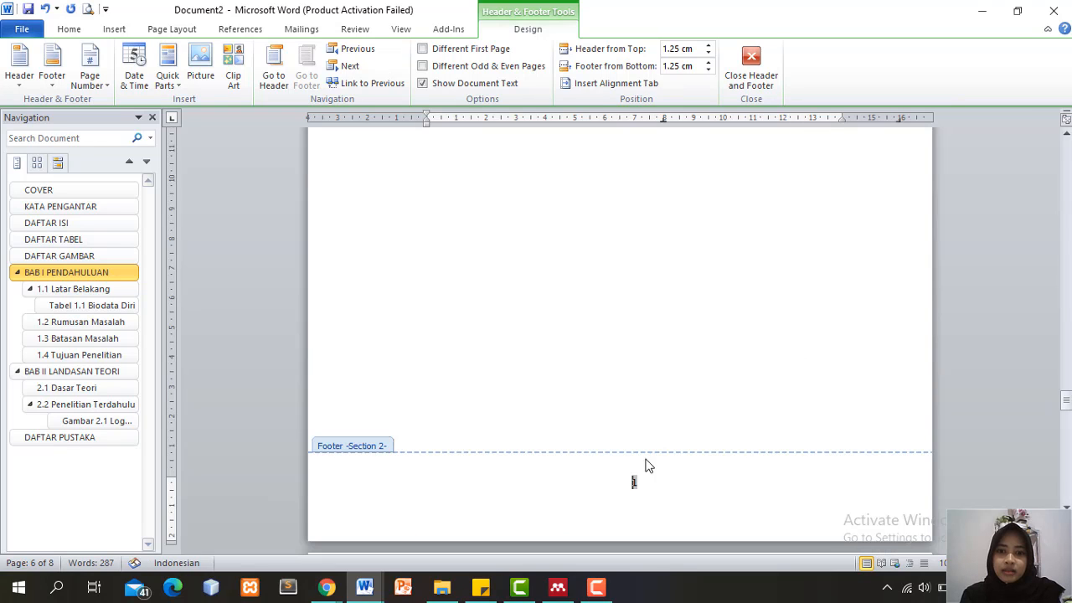
pyautogui.moveTo(1068, 428); pyautogui.dragTo(1066, 242)
# Close the footer and update the entire DAFTAR ISI table of contents
pyautogui.doubleClick(740, 376)
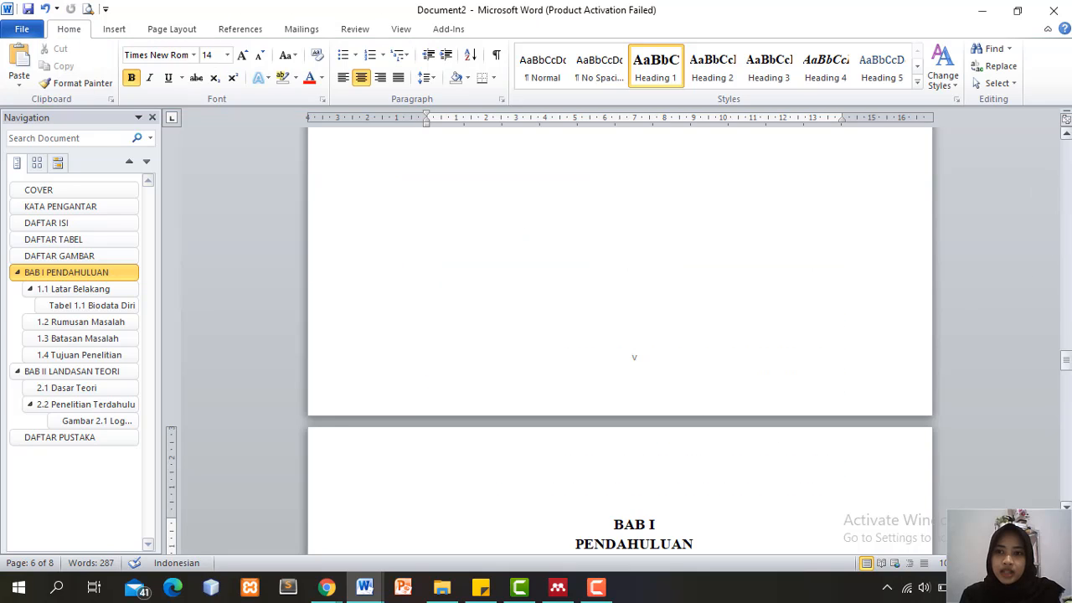
pyautogui.moveTo(1066, 362); pyautogui.dragTo(1066, 243)
pyautogui.click(709, 363)
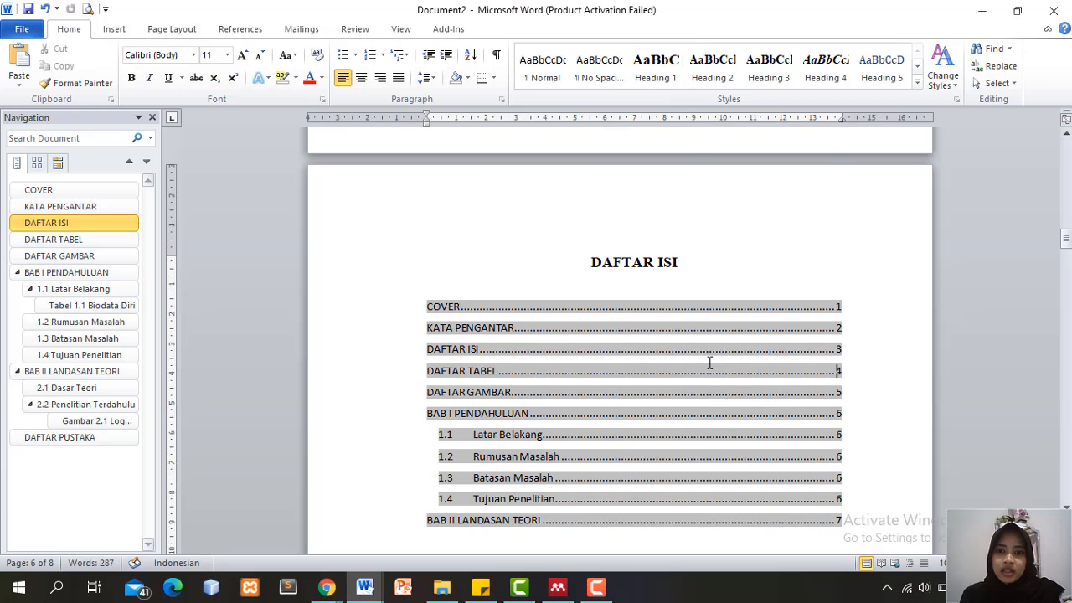
pyautogui.rightClick(708, 387)
pyautogui.click(755, 229)
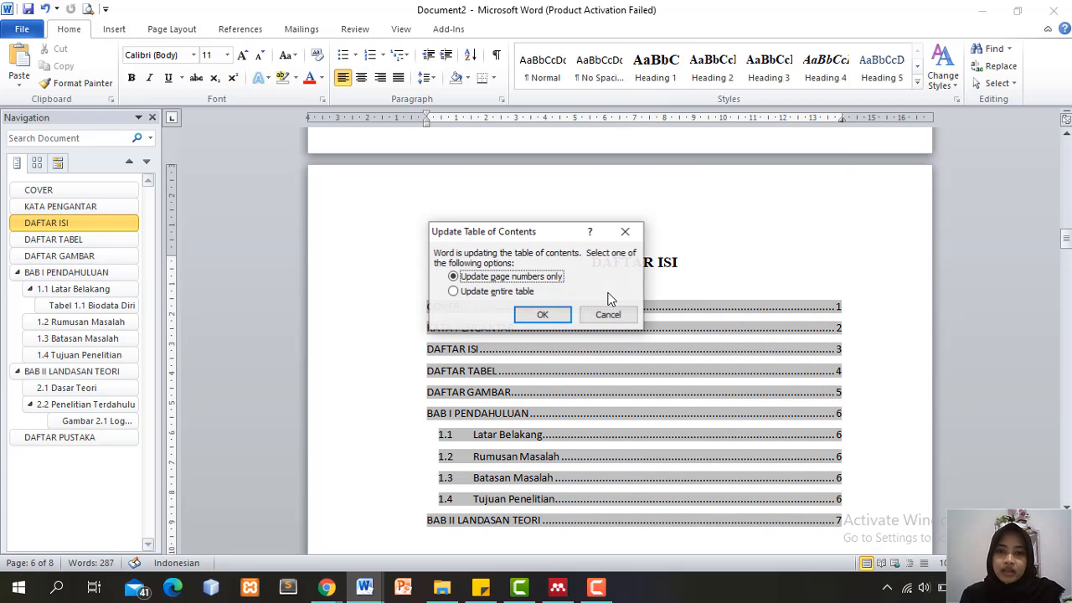
pyautogui.click(524, 293)
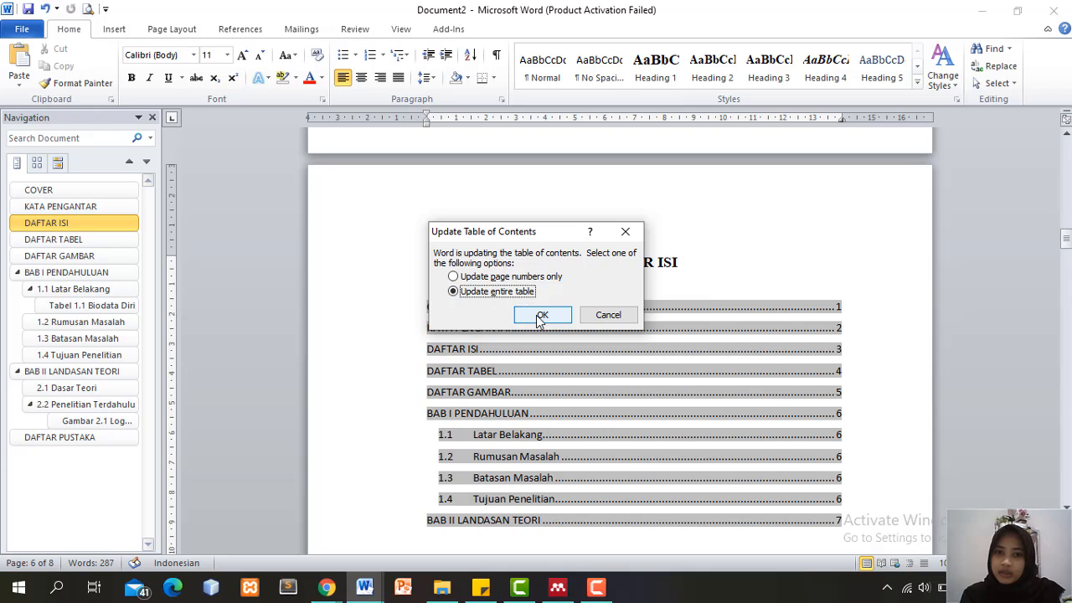
pyautogui.click(540, 316)
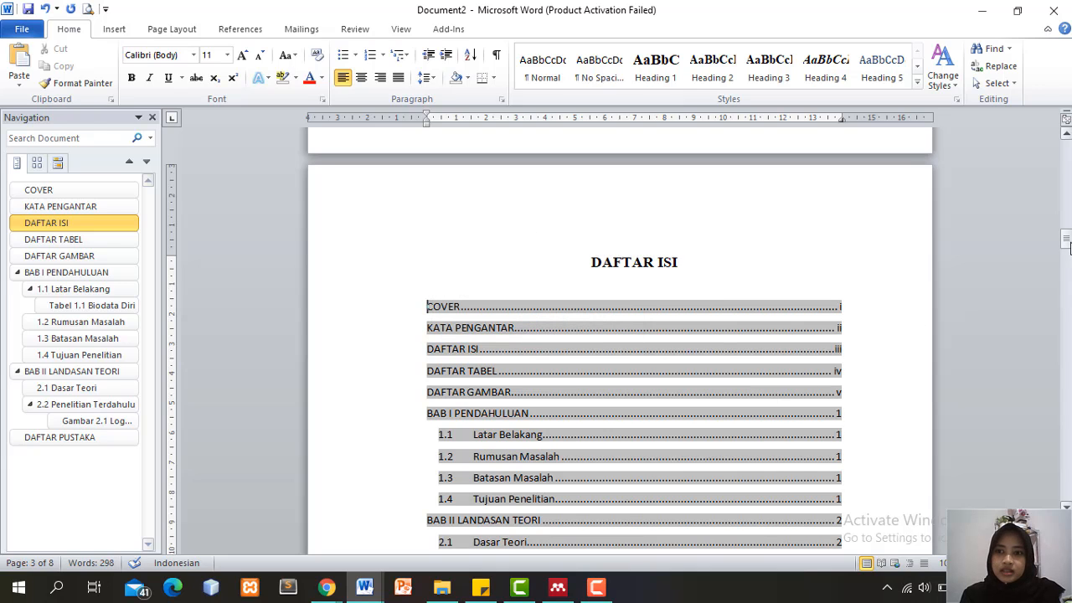
pyautogui.moveTo(1067, 241); pyautogui.dragTo(1063, 295)
# Update the entire DAFTAR TABEL list so Tabel 1.1 shows page 1
pyautogui.click(685, 253)
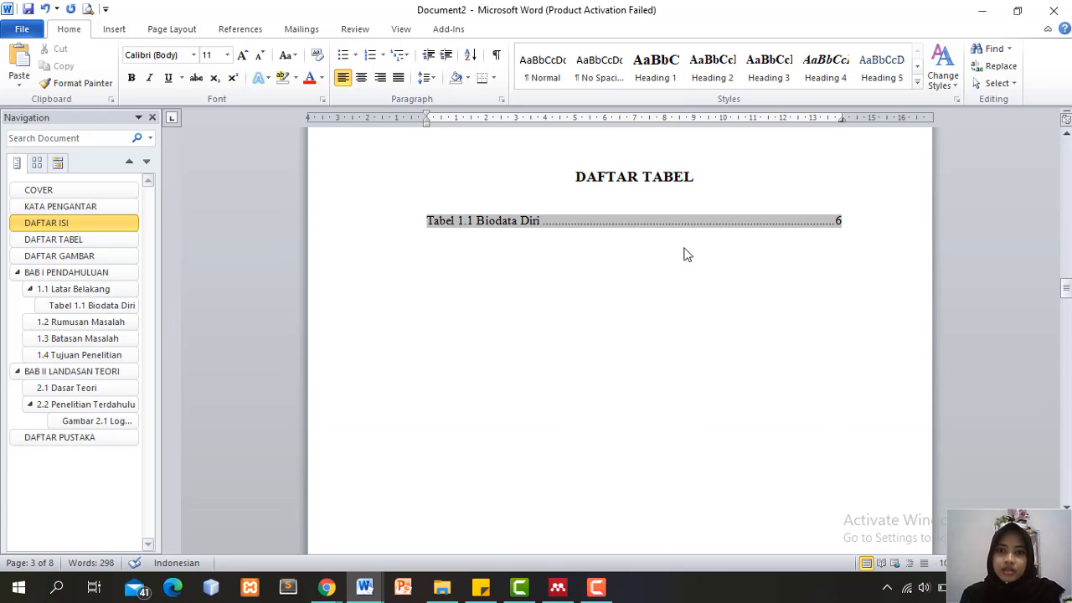
pyautogui.rightClick(687, 253)
pyautogui.click(738, 316)
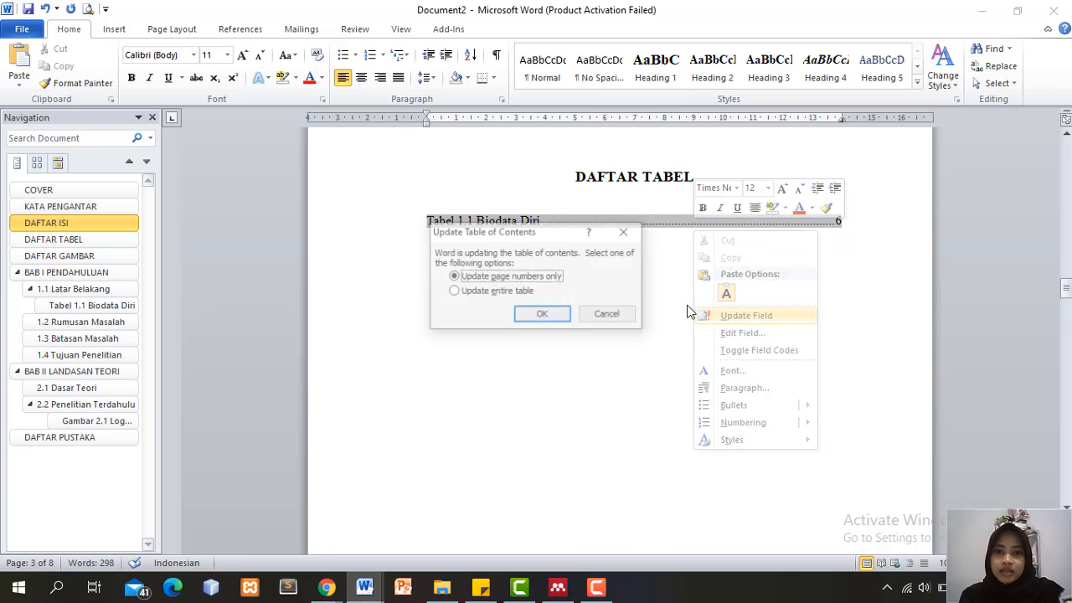
pyautogui.click(533, 290)
pyautogui.click(542, 313)
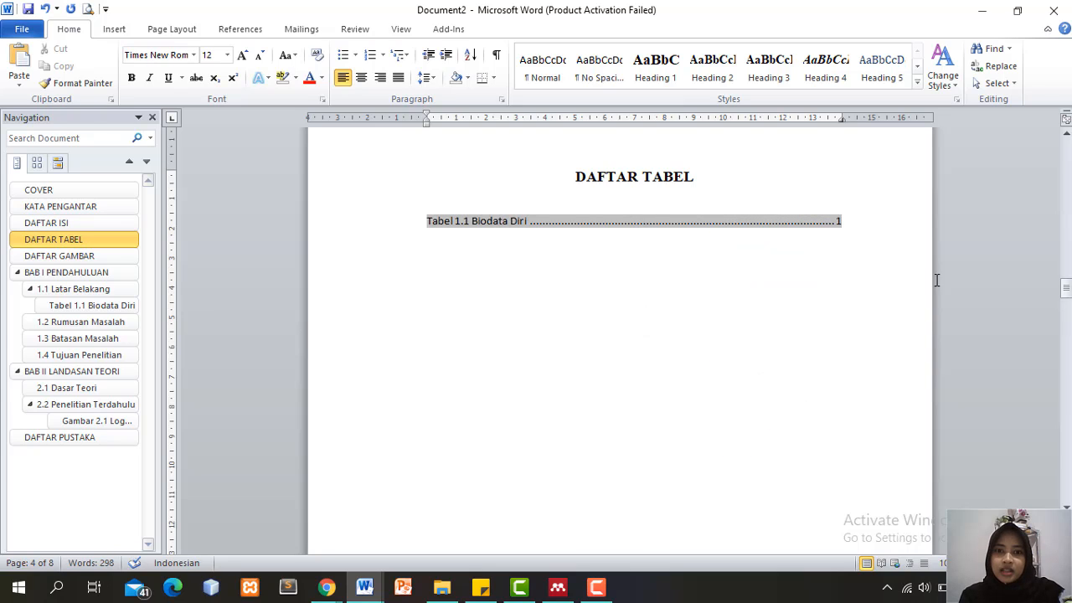
pyautogui.moveTo(1069, 289)
pyautogui.mouseDown()
pyautogui.moveTo(1067, 346)
pyautogui.moveTo(1067, 334)
pyautogui.mouseUp()
# Update the entire DAFTAR GAMBAR list so Gambar 2.1 shows page 2
pyautogui.click(629, 216)
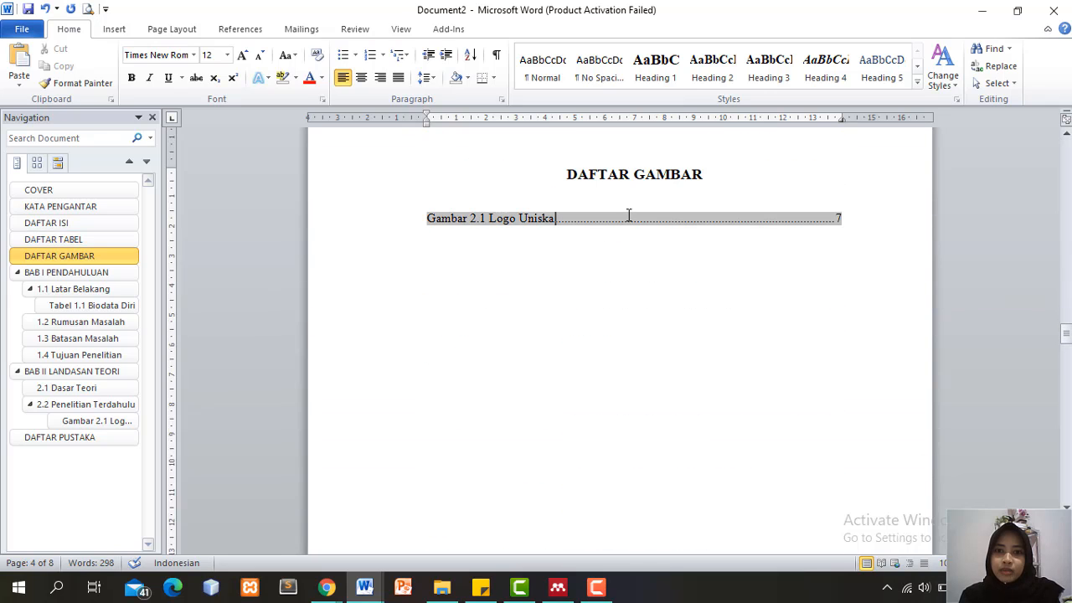
pyautogui.rightClick(630, 223)
pyautogui.click(680, 300)
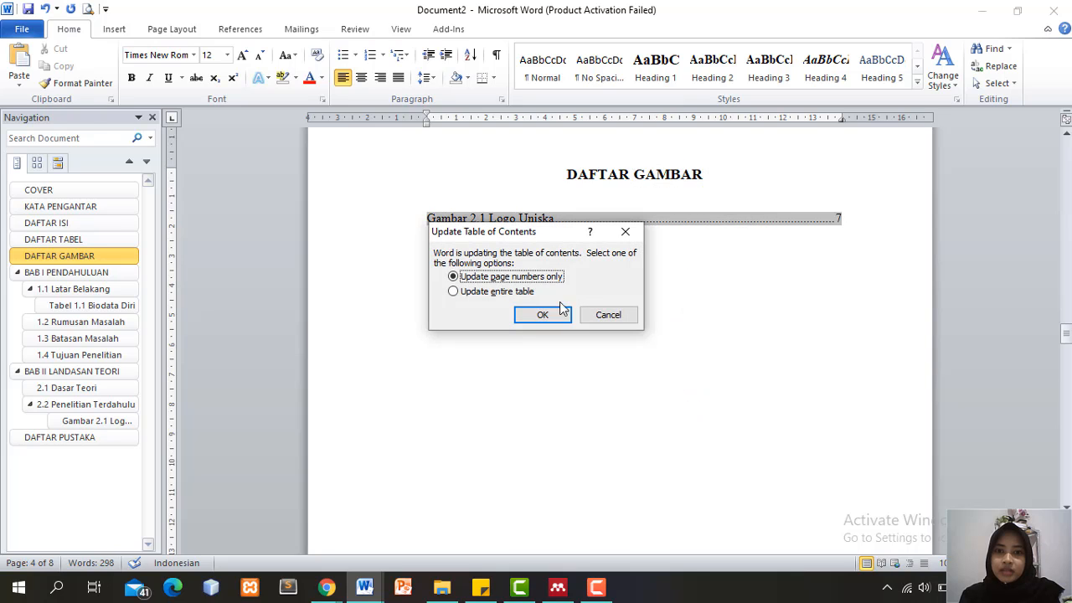
pyautogui.click(520, 292)
pyautogui.click(541, 314)
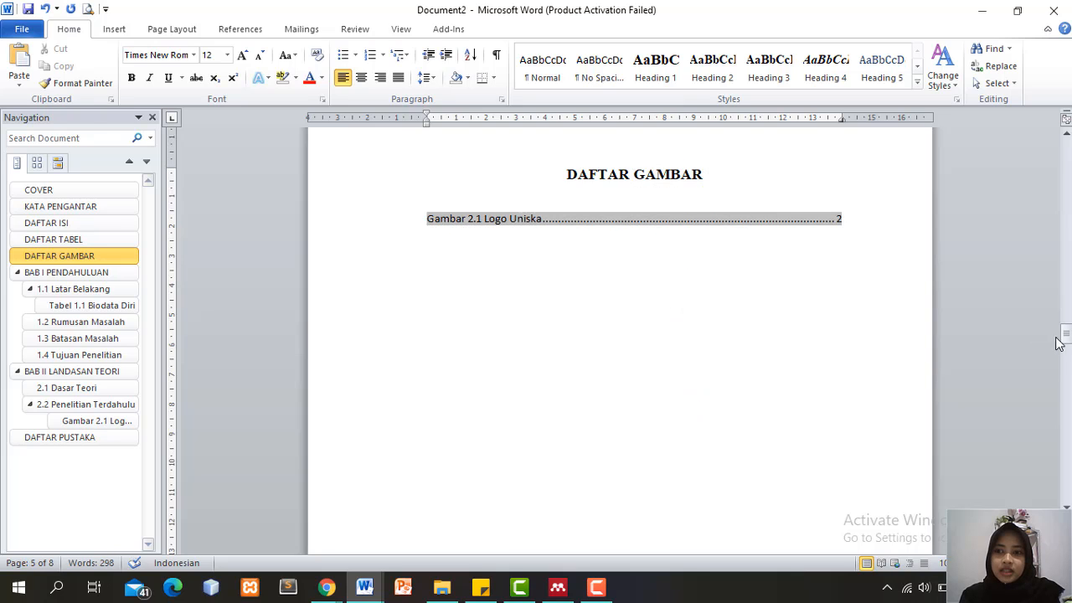
pyautogui.moveTo(1068, 337); pyautogui.dragTo(1068, 456)
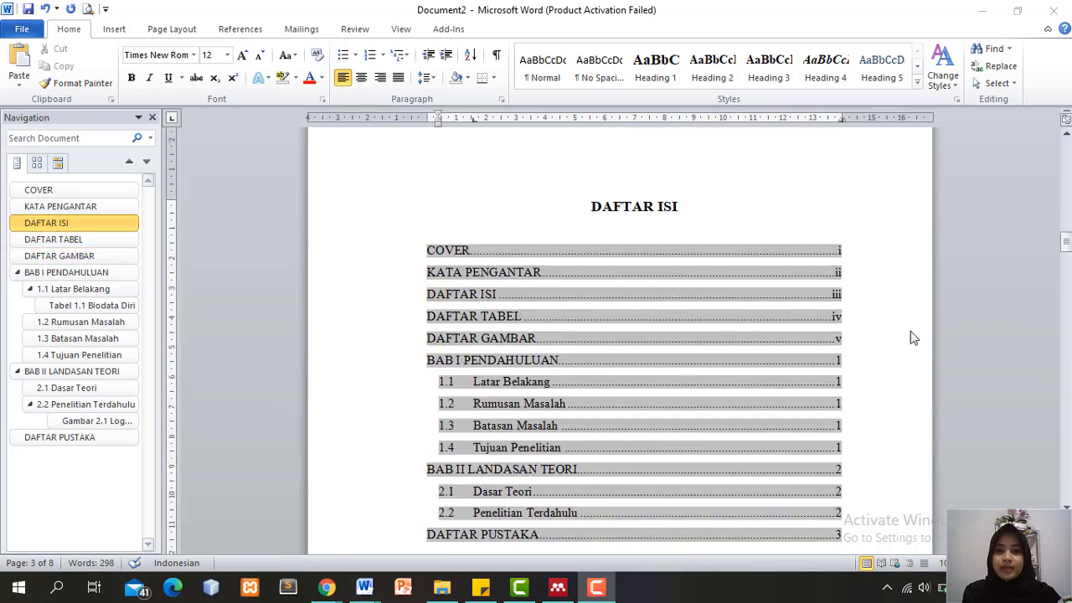